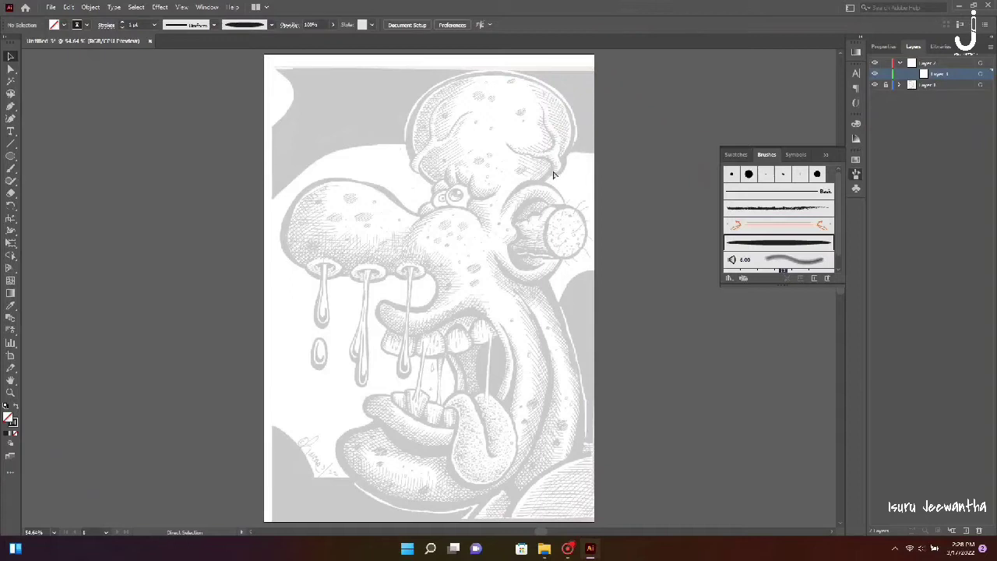
Zoom in and paintbrush thick black strokes along the nose's top and left outline.
key("b")
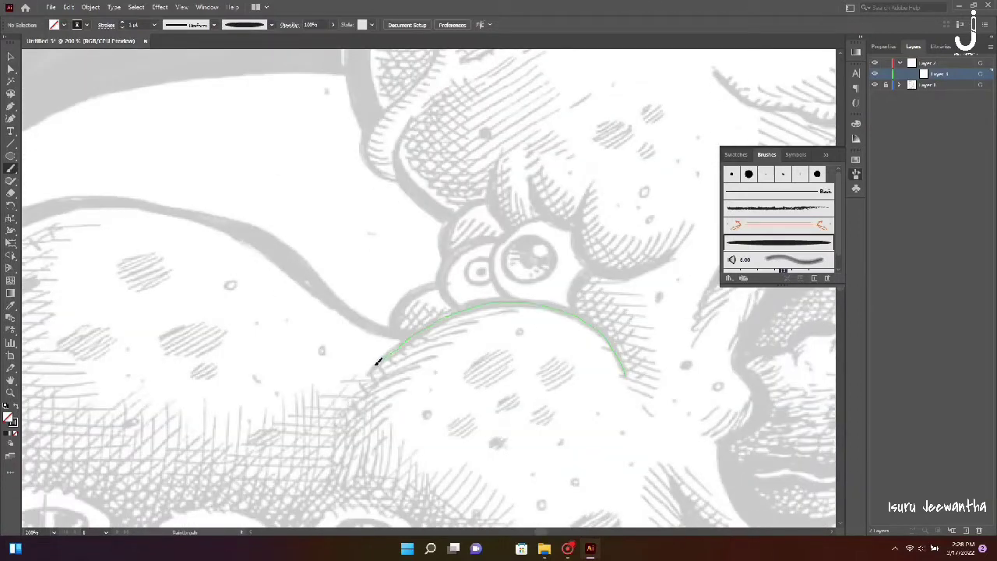
left_click_drag(377, 361, 362, 379)
left_click_drag(417, 333, 362, 319)
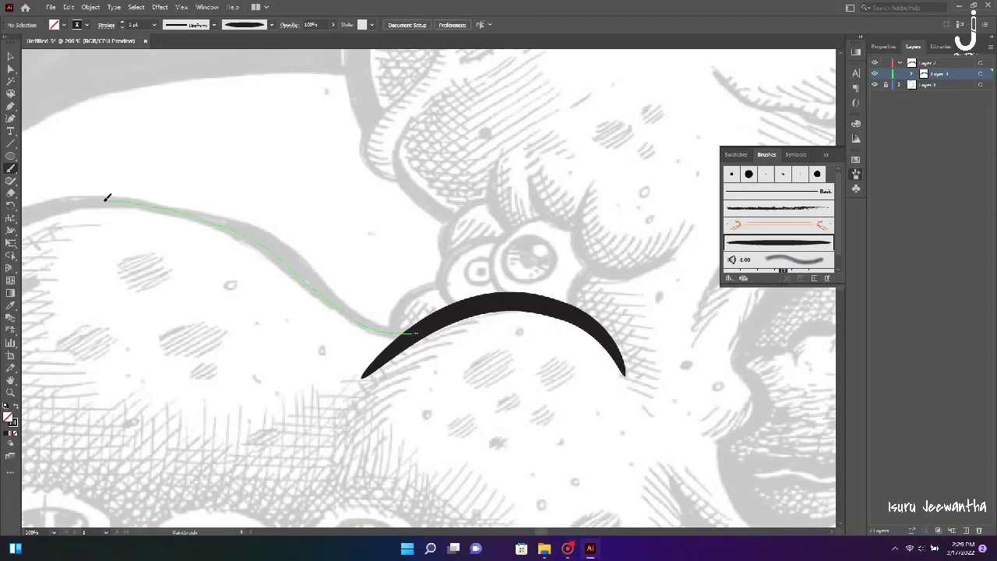
key("ctrl+z")
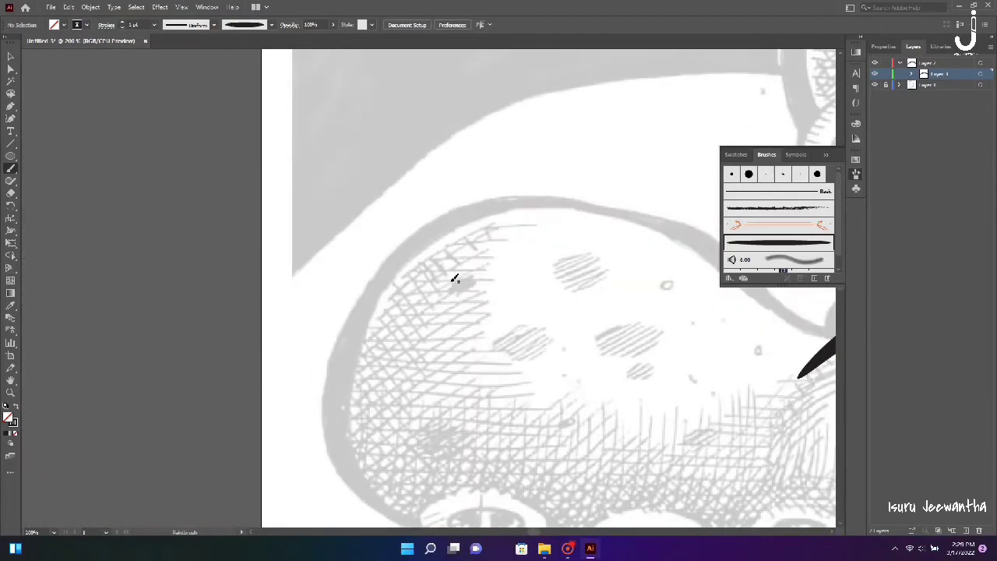
scroll(454, 278, "down", 3)
left_click_drag(657, 228, 599, 195)
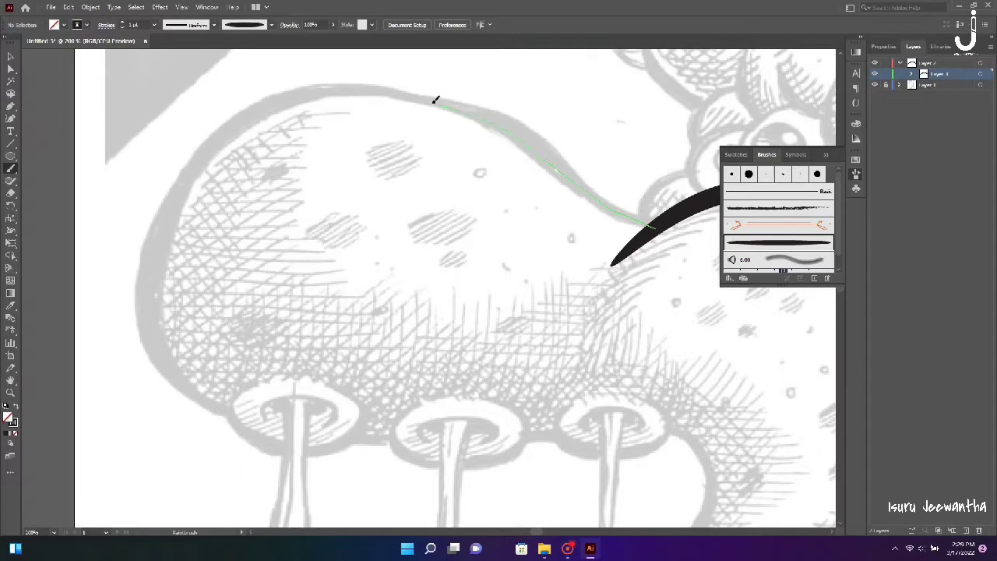
left_click_drag(174, 203, 152, 302)
Attempt to brush the left nostril rim outline, undoing each unsatisfactory stroke.
left_click_drag(232, 406, 228, 409)
scroll(336, 440, "down", 2)
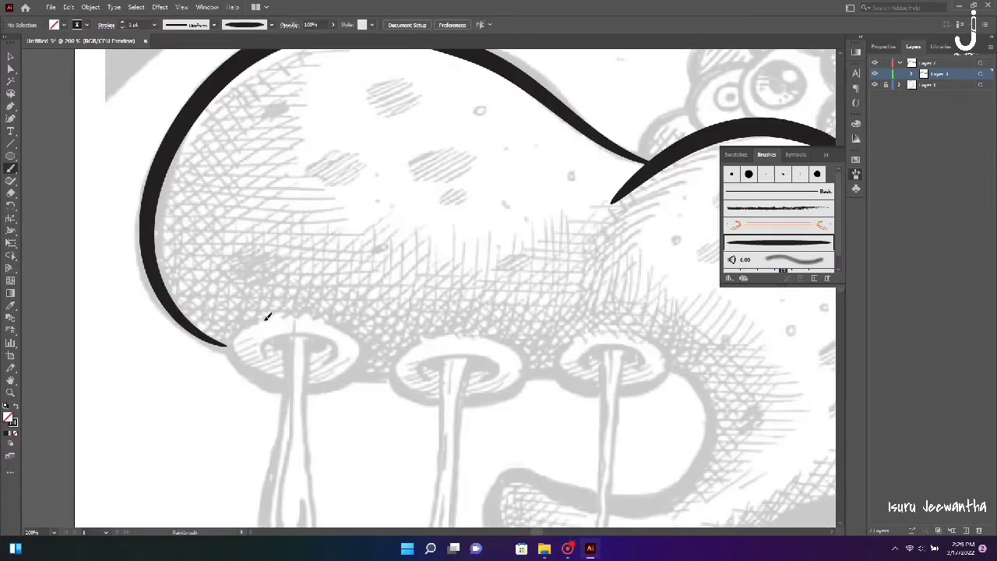
left_click_drag(348, 327, 374, 337)
key("ctrl+z")
left_click_drag(240, 324, 370, 331)
key("ctrl+z")
scroll(385, 349, "down", 3)
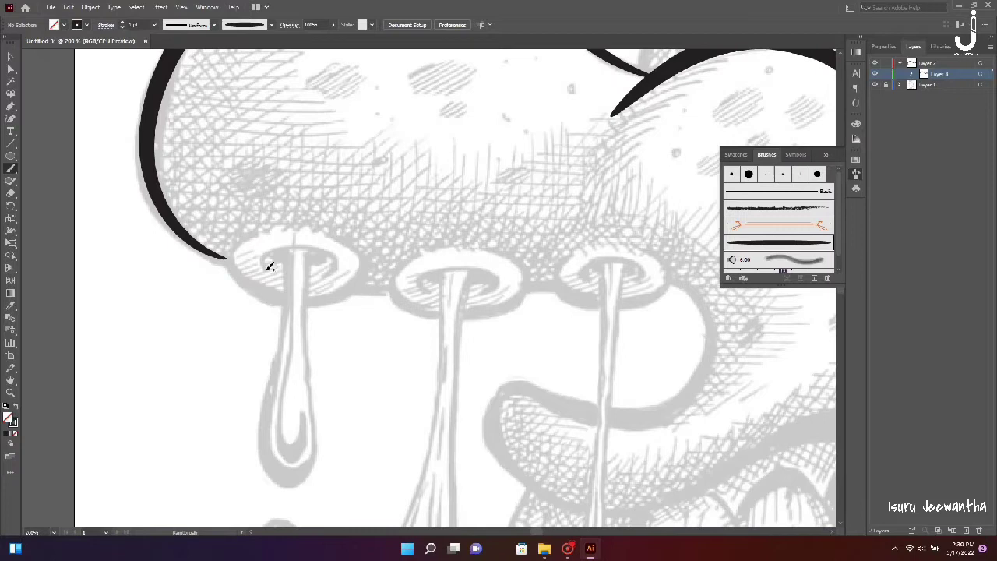
Outline the left nostril rim with the Curvature tool and increase its stroke weight.
left_click(11, 118)
left_click(257, 234)
left_click(231, 262)
left_click(261, 292)
left_click(320, 302)
left_click(362, 257)
left_click(328, 233)
left_click(123, 24)
left_click(123, 24)
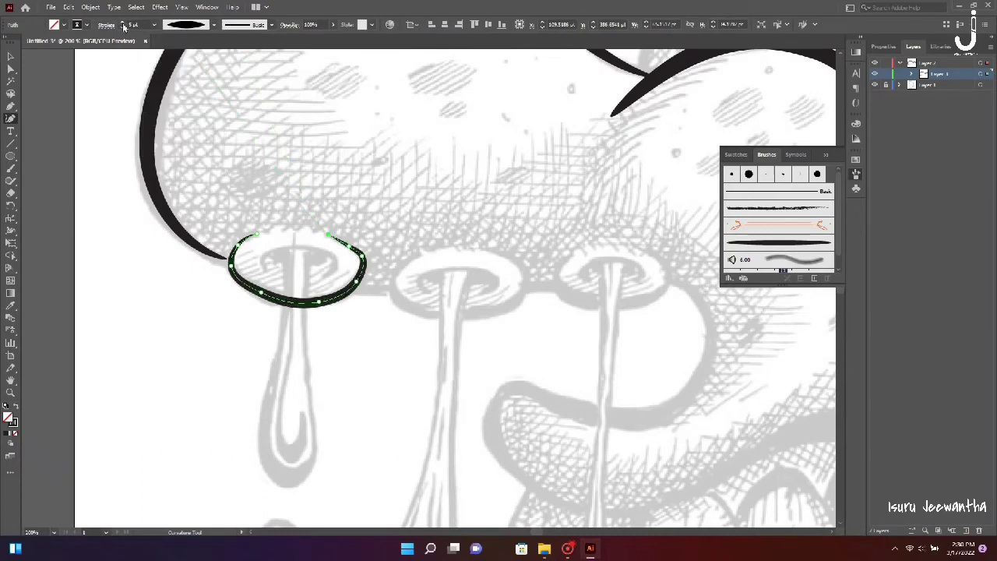
left_click(123, 24)
left_click(238, 260, "ctrl")
Brush a connector from the nose outline to the left rim and reshape the rim to meet it.
left_click(11, 170)
left_click_drag(196, 240, 234, 257)
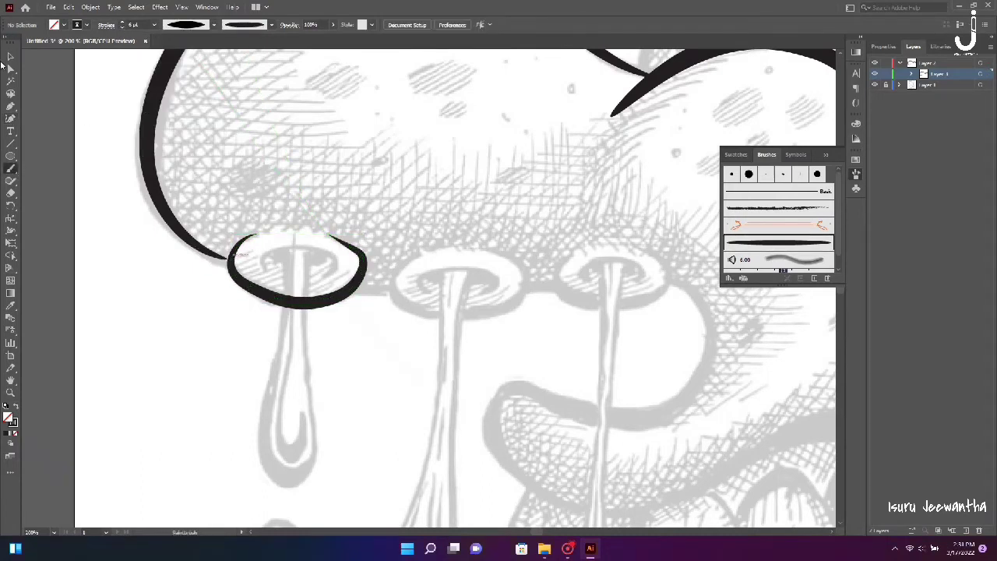
key("v")
left_click(11, 68)
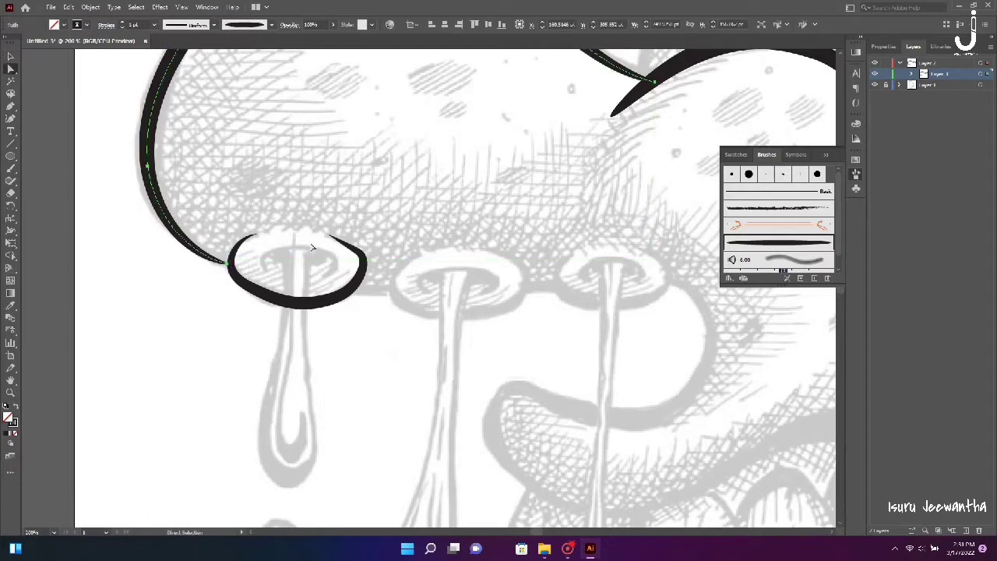
scroll(312, 247, "up", 2)
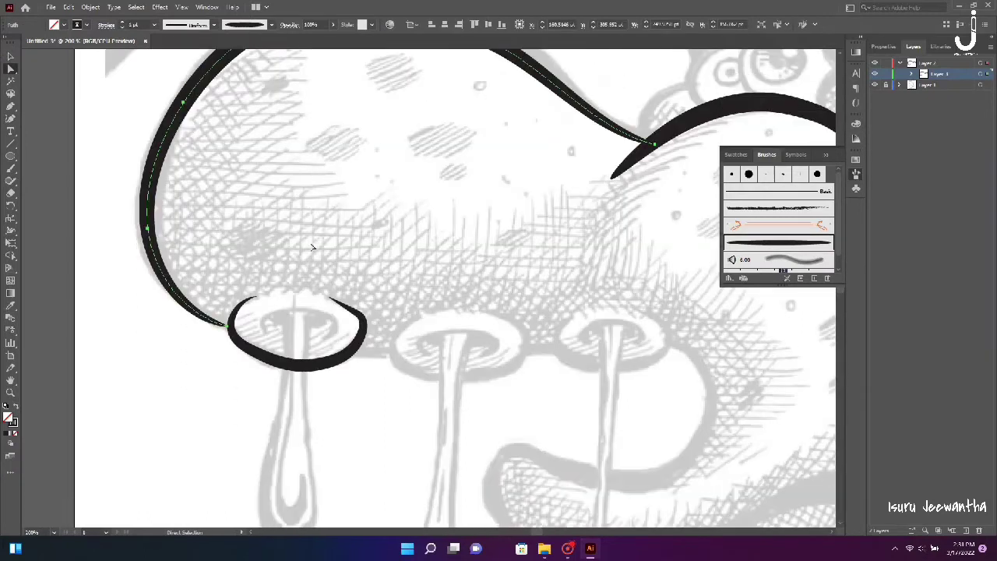
left_click(375, 363)
key("shift+grave")
Draw the middle nostril rim outline as a smooth curved path.
left_click(422, 315)
left_click(394, 343)
left_click(434, 376)
left_click(523, 335)
left_click(490, 315)
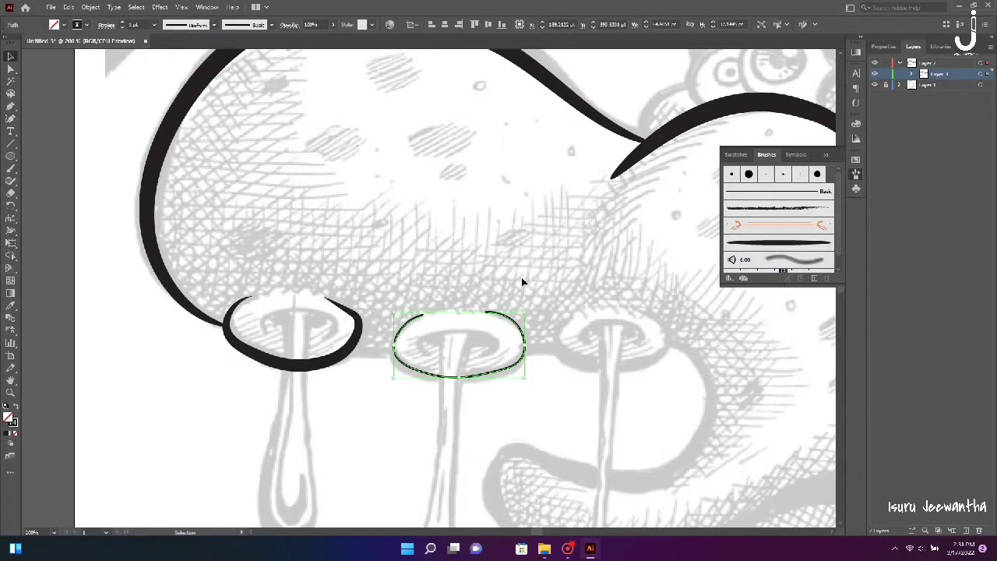
key("Escape")
Draw the right nostril rim outline as a smooth curved path.
left_click(570, 317)
left_click(558, 337)
left_click(612, 368)
left_click(666, 338)
left_click(647, 315)
left_click(11, 56)
Apply the tapered ink brush to the middle and right rim outlines.
left_click(519, 345, "shift")
left_click(187, 24)
left_click(222, 78)
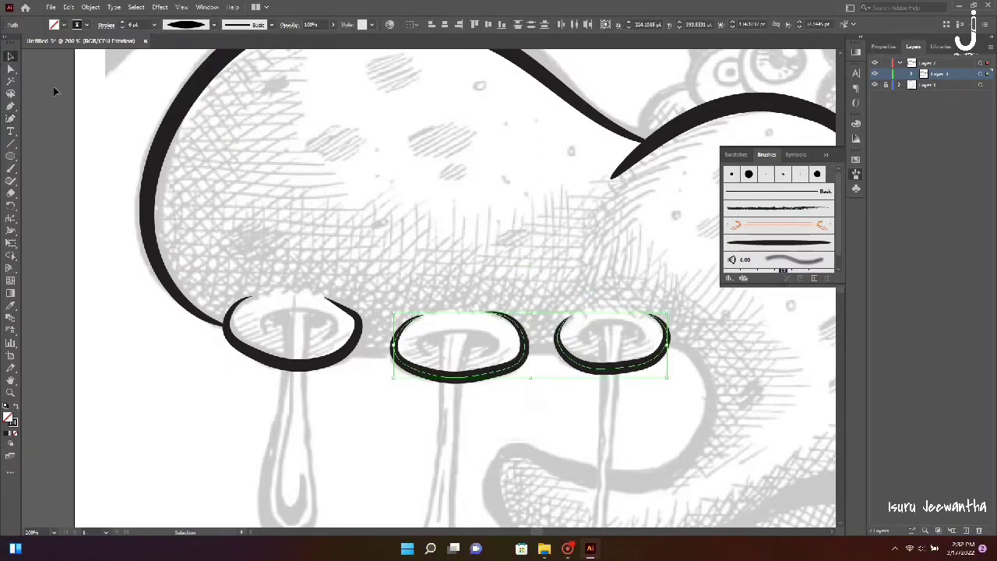
left_click(88, 158)
scroll(88, 158, "down", 3)
Draw short thick connectors linking the left, middle and right nostril rims.
left_click(11, 119)
left_click(349, 248)
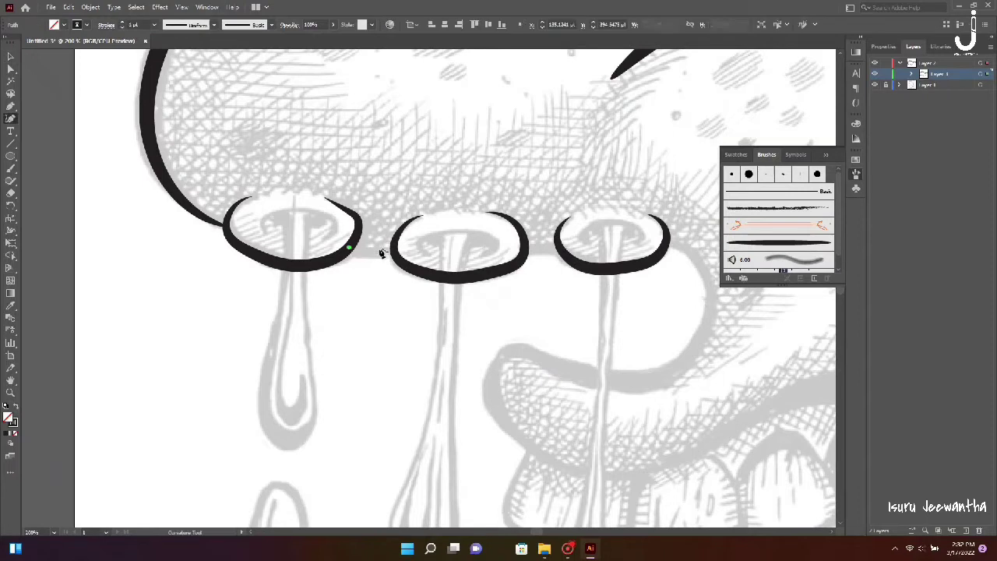
left_click(394, 250)
left_click(350, 249)
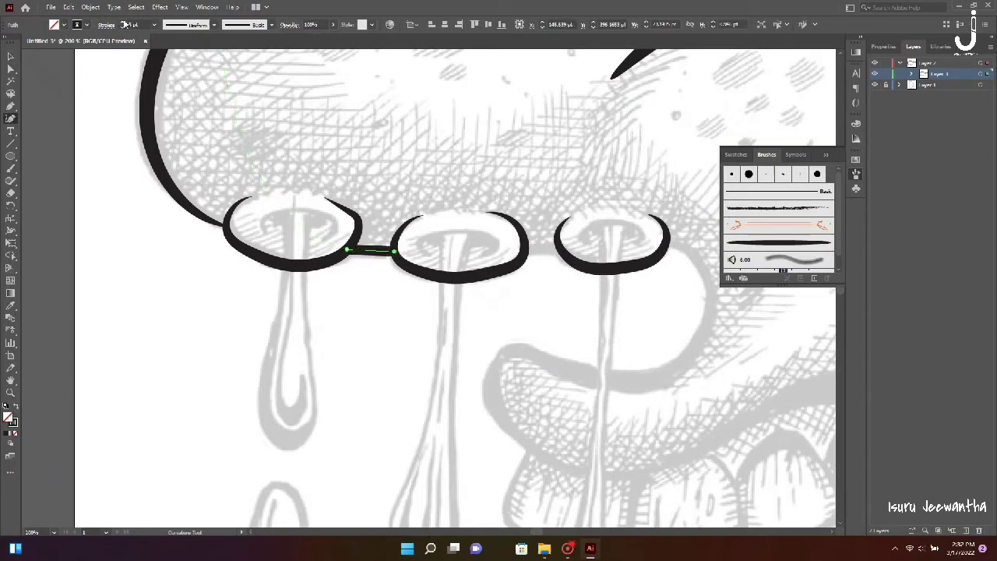
left_click(525, 251)
left_click(561, 250)
Save the file as Untitled-3.ai with the default Illustrator options.
key("Escape")
key("ctrl+s")
key("Return")
key("Return")
Paintbrush the upper lip contour toward the mouth's right side.
scroll(573, 347, "right", 3)
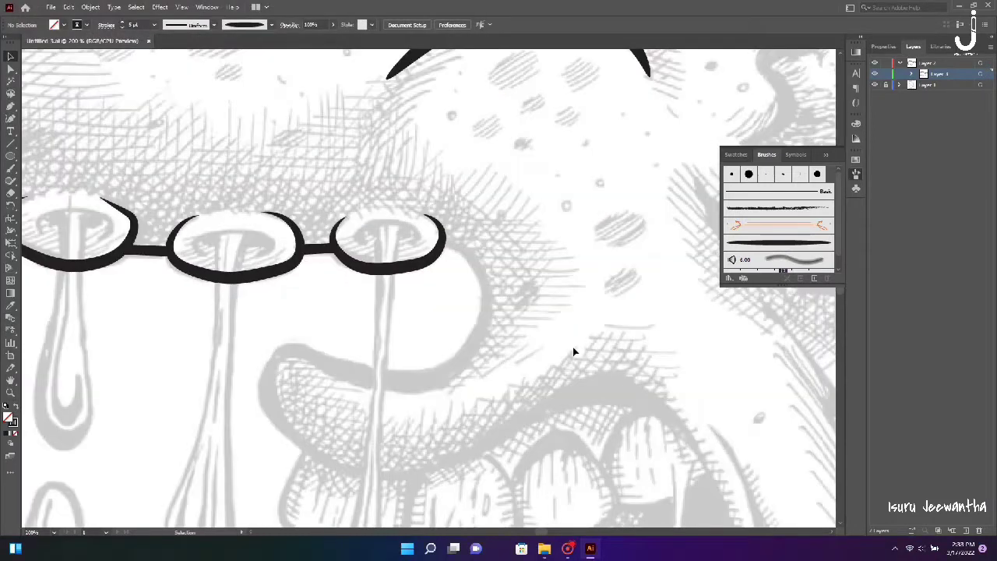
scroll(572, 347, "down", 2)
left_click(11, 169)
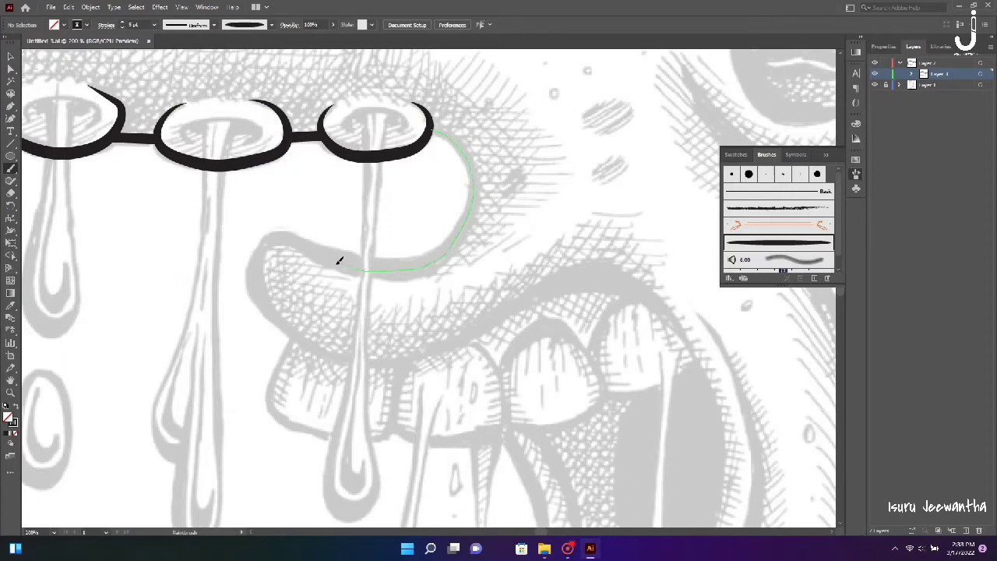
mouse_move(415, 356)
left_mouse_down()
mouse_move(607, 271)
mouse_move(664, 303)
left_mouse_up()
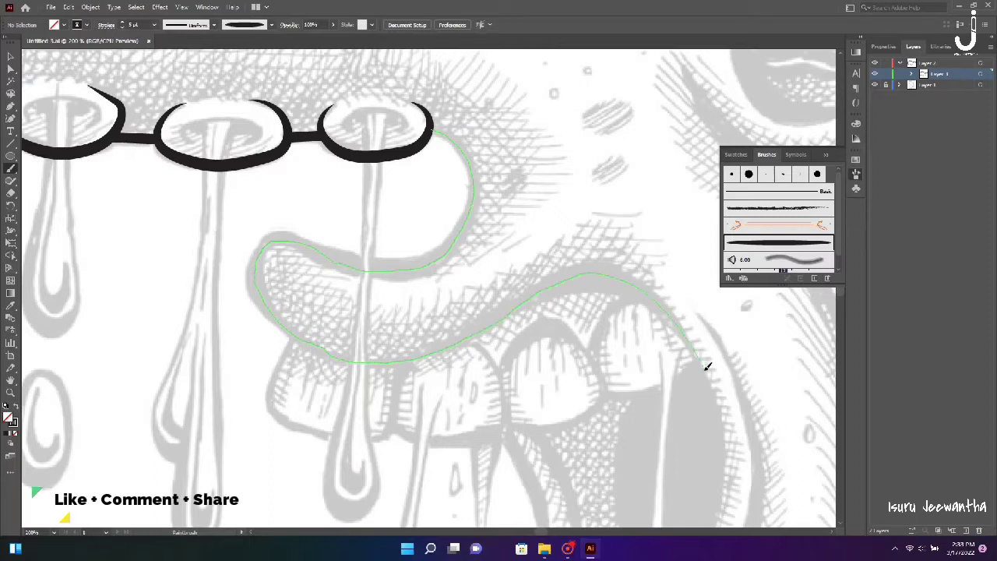
left_click_drag(724, 453, 724, 452)
Extend the ink stroke down the mouth's right edge, retrying after an undo.
scroll(610, 362, "right", 5)
scroll(610, 363, "down", 2)
scroll(379, 178, "down", 2)
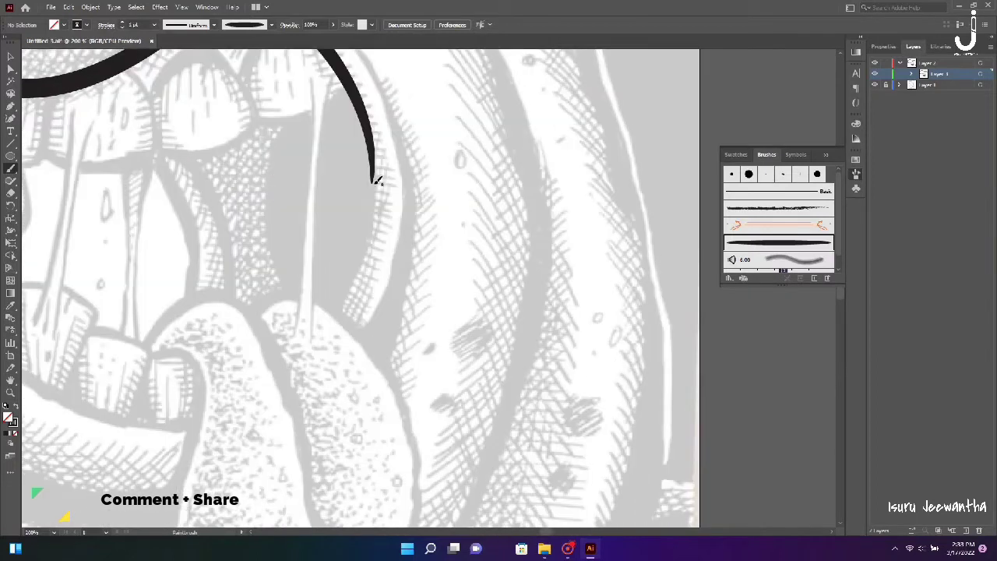
left_click_drag(378, 193, 365, 255)
left_click_drag(343, 312, 343, 313)
key("ctrl+z")
key("v")
left_click(354, 103)
key("b")
left_click_drag(370, 235, 348, 312)
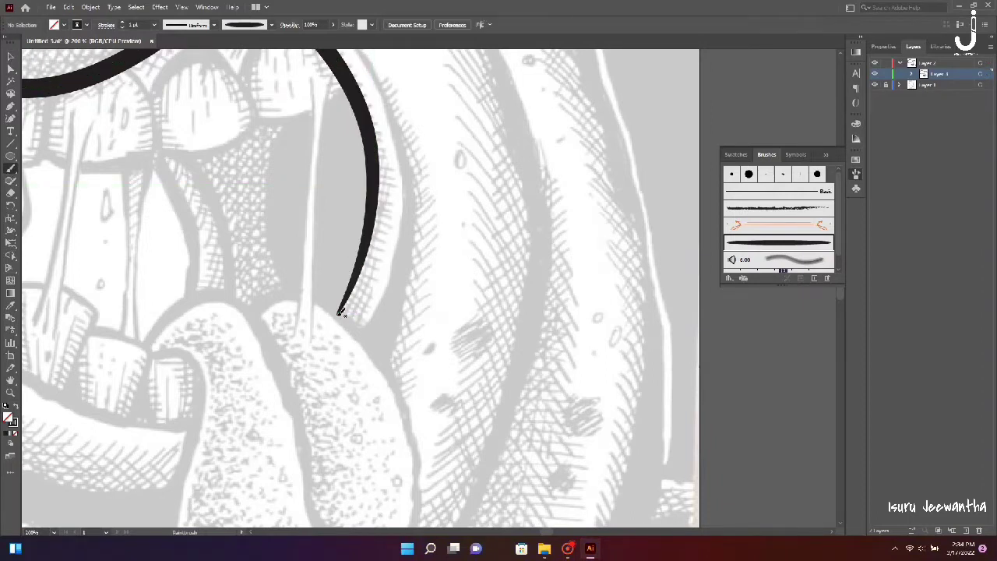
Ink the protruding left lip as a closed loop after several undone attempts.
scroll(363, 289, "left", 5)
scroll(367, 290, "down", 4)
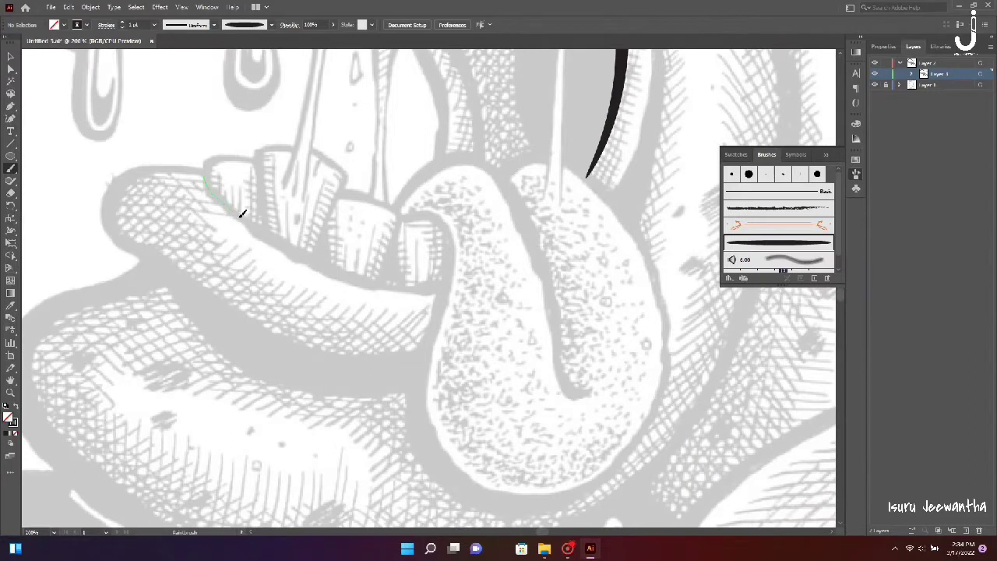
left_click_drag(447, 286, 449, 286)
key("ctrl+z")
left_click_drag(208, 174, 208, 169)
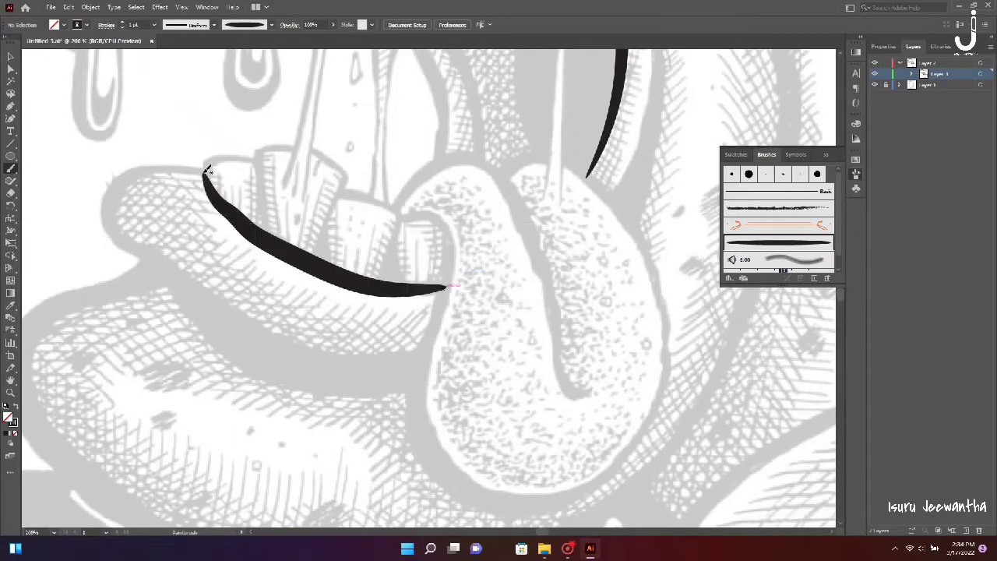
key("ctrl+z")
left_click_drag(426, 286, 312, 260)
key("ctrl+z")
left_click_drag(429, 287, 338, 268)
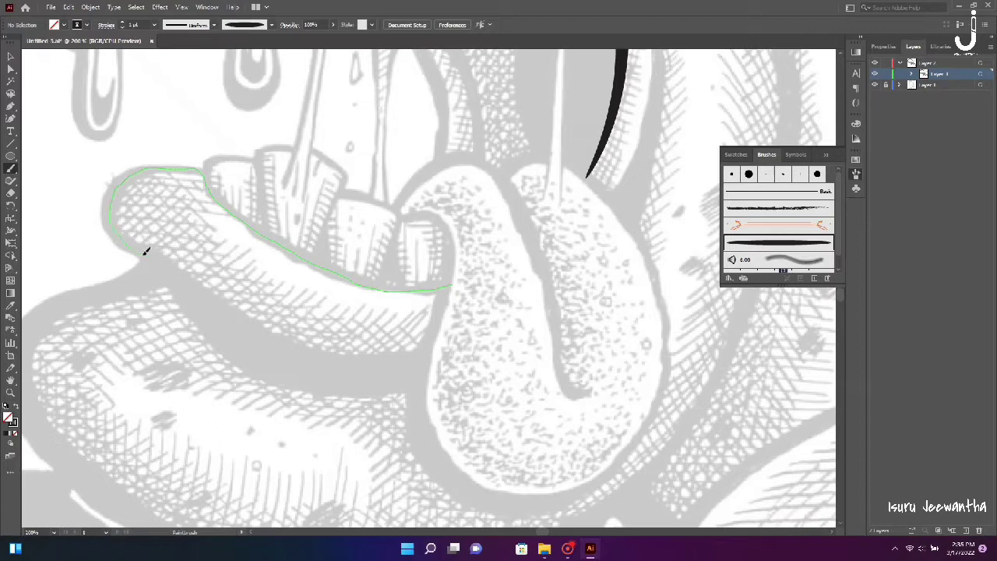
left_click_drag(412, 365, 423, 361)
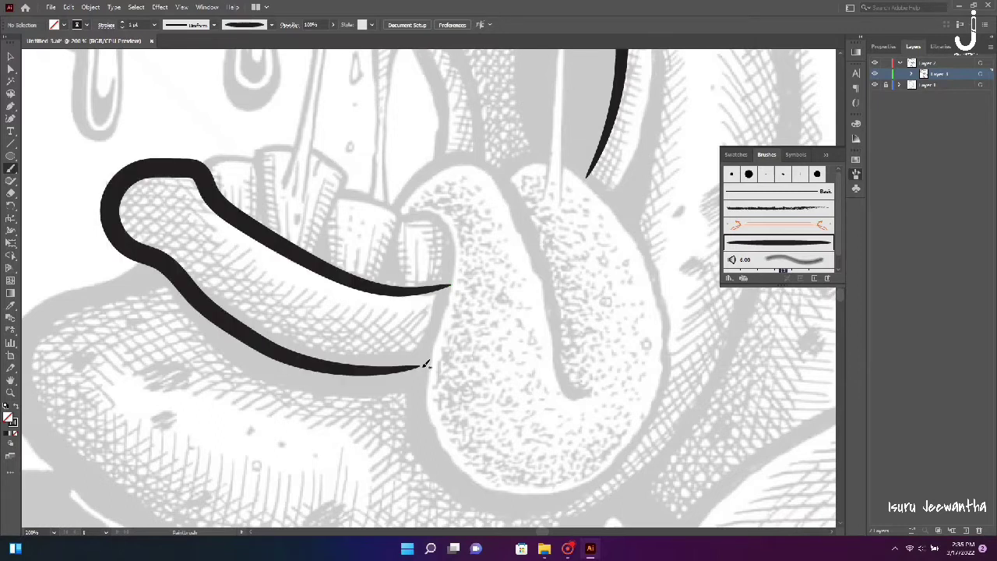
Outline the tongue's edges and ink the crease line inside it.
scroll(423, 361, "right", 5)
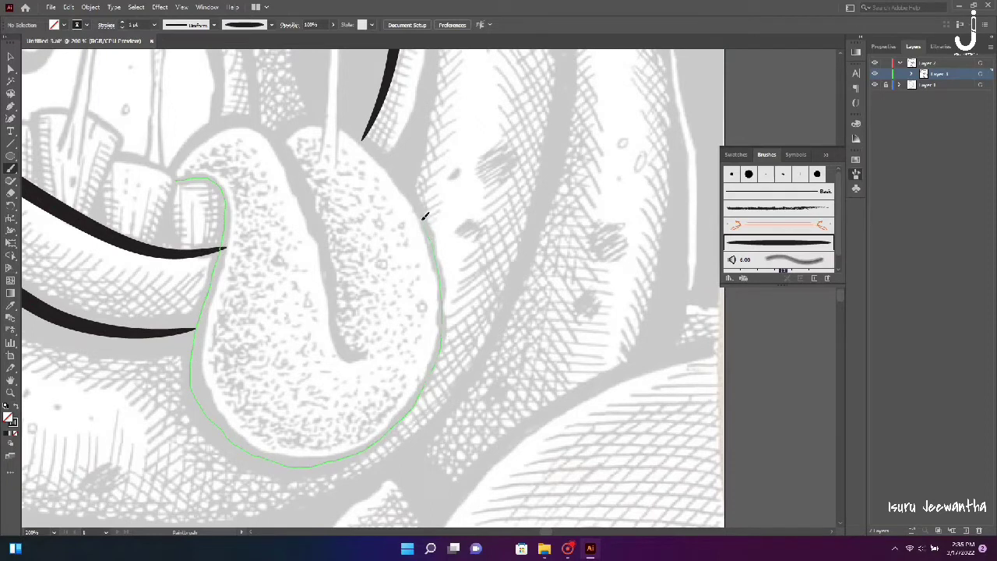
left_click_drag(284, 137, 283, 139)
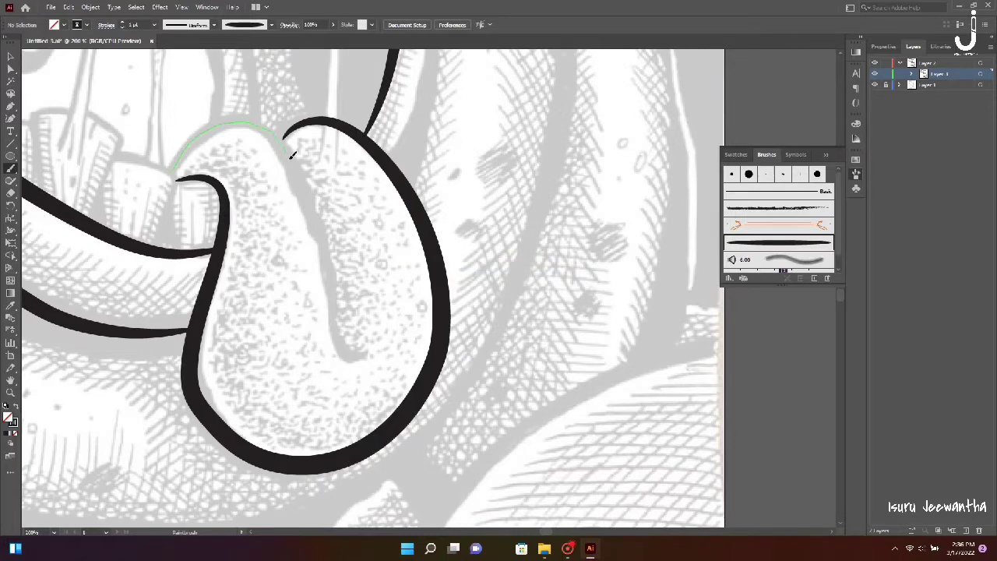
left_click_drag(368, 349, 367, 349)
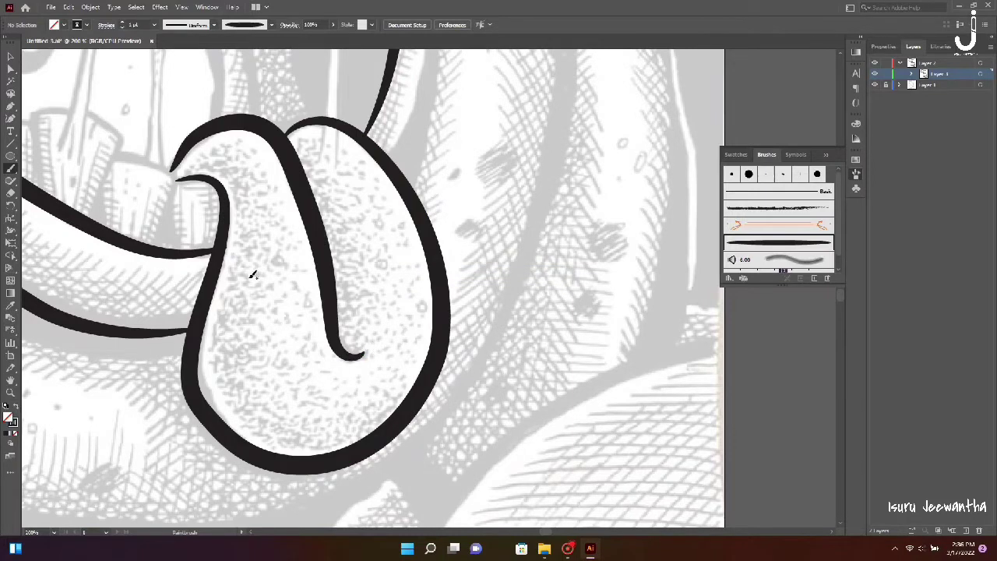
scroll(251, 271, "up", 5)
scroll(350, 243, "up", 2)
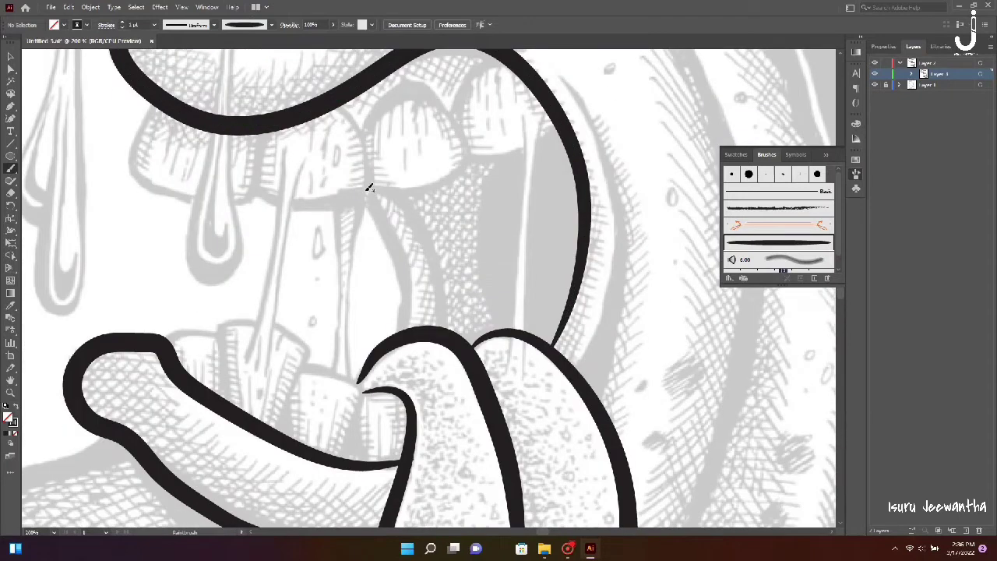
Extend the mouth edge stroke downward and brush strokes near the upper teeth.
mouse_move(406, 285)
left_mouse_down()
mouse_move(402, 330)
mouse_move(444, 326)
left_mouse_up()
scroll(429, 234, "up", 5)
scroll(433, 234, "down", 4)
scroll(437, 301, "up", 4)
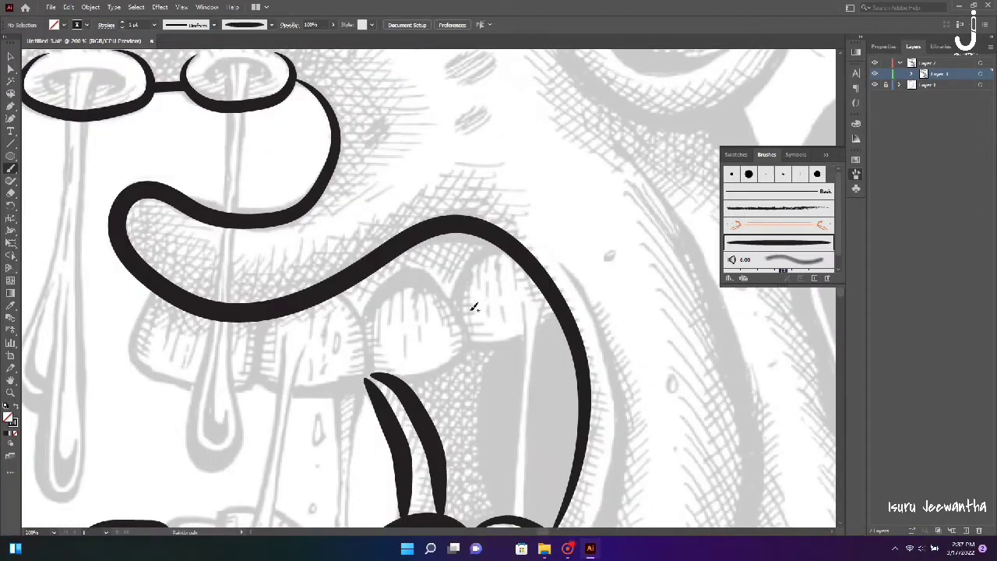
left_click_drag(479, 257, 502, 248)
left_click_drag(562, 310, 474, 348)
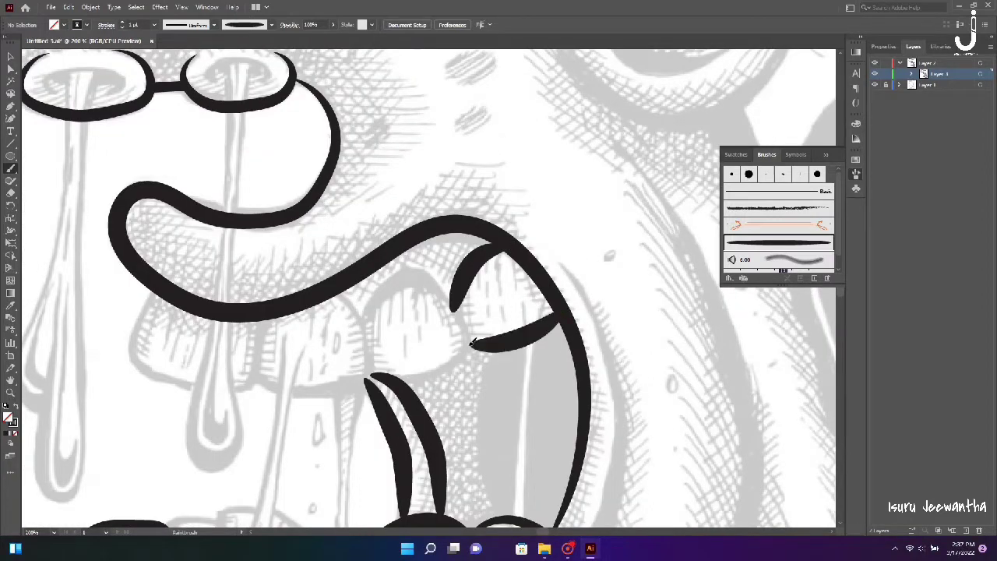
scroll(370, 244, "down", 2)
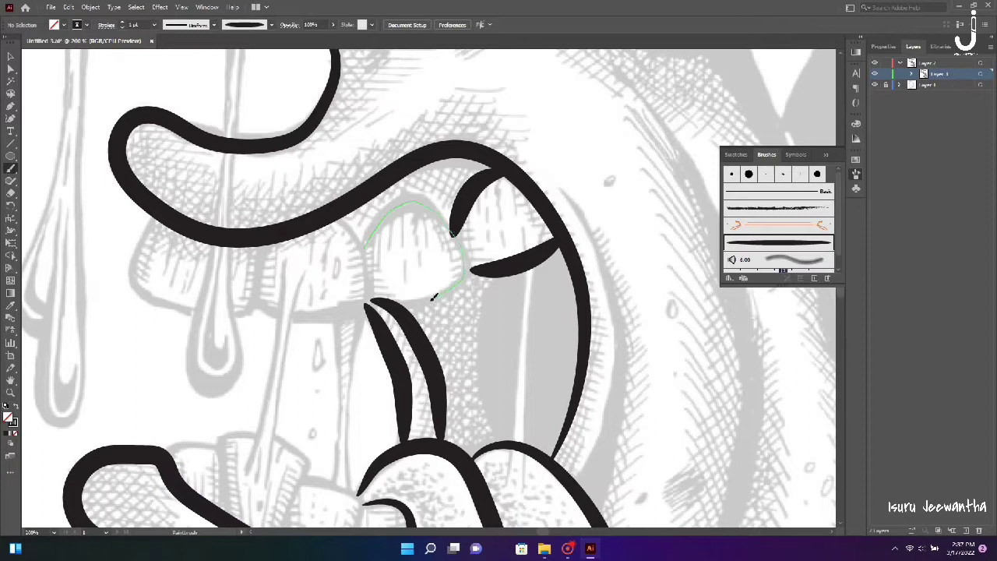
Ink thick black outlines around each upper tooth under the top lip.
left_click_drag(434, 296, 368, 302)
key("ctrl+z")
left_click_drag(402, 303, 374, 303)
scroll(549, 246, "left", 5)
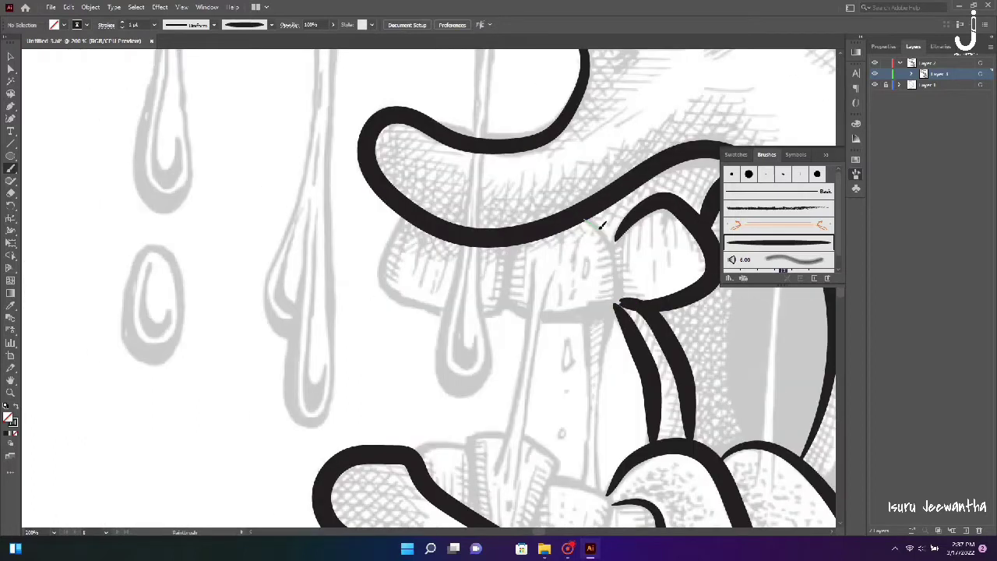
left_click_drag(514, 306, 513, 307)
left_click_drag(513, 240, 504, 293)
left_click_drag(405, 208, 405, 210)
scroll(467, 222, "right", 5)
scroll(390, 374, "down", 5)
Delete the misdrawn tooth stroke and draw a short curve from the upper tooth to the tongue.
left_click(9, 56)
left_click(201, 139)
key("Delete")
key("shift+grave")
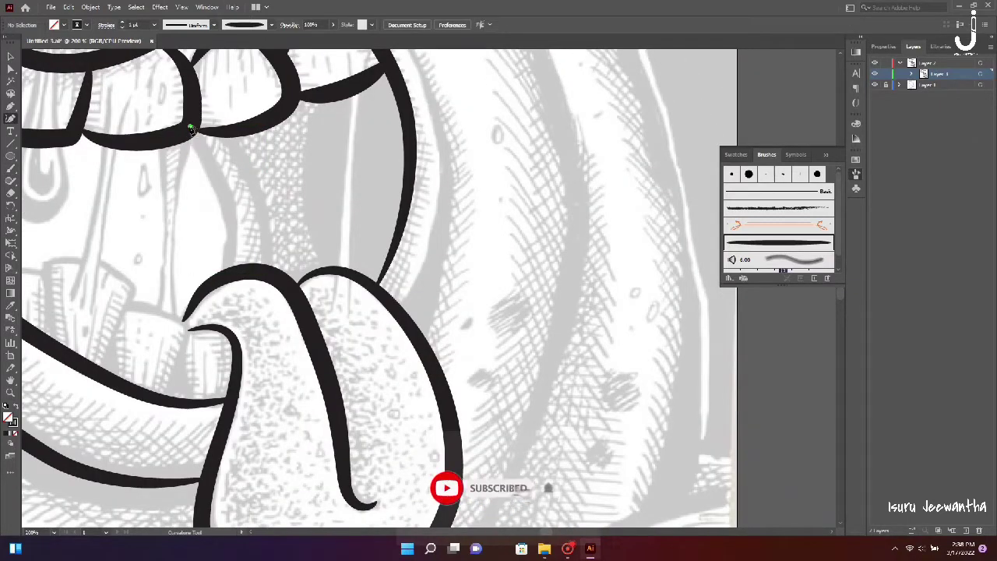
left_click(233, 239)
left_click(228, 276)
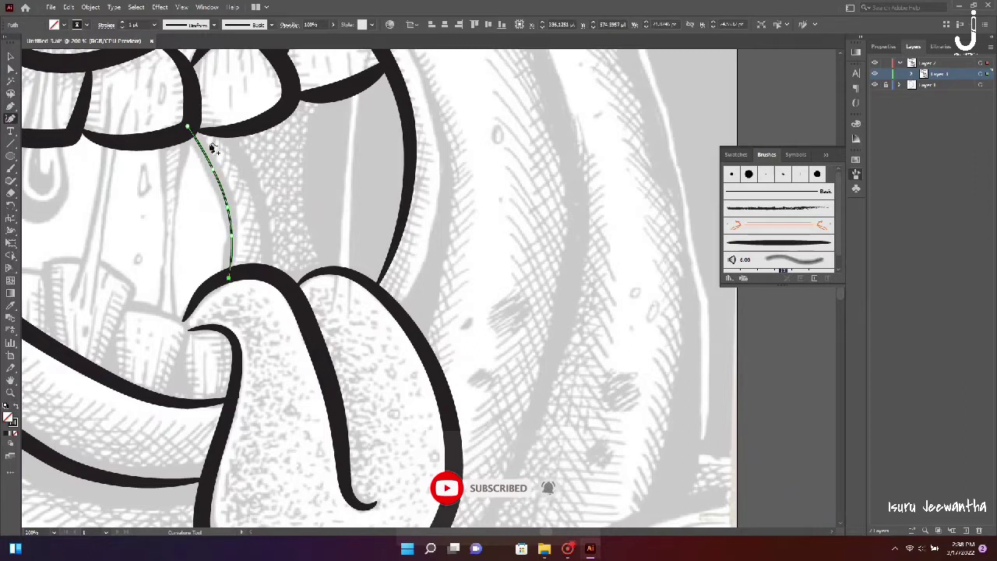
left_click(98, 195, "ctrl")
Draw a second curved inner-mouth line running down to the tongue.
left_click(227, 131)
left_click(236, 147)
left_click(252, 180)
left_click(261, 208)
left_click(266, 246)
left_click(265, 269)
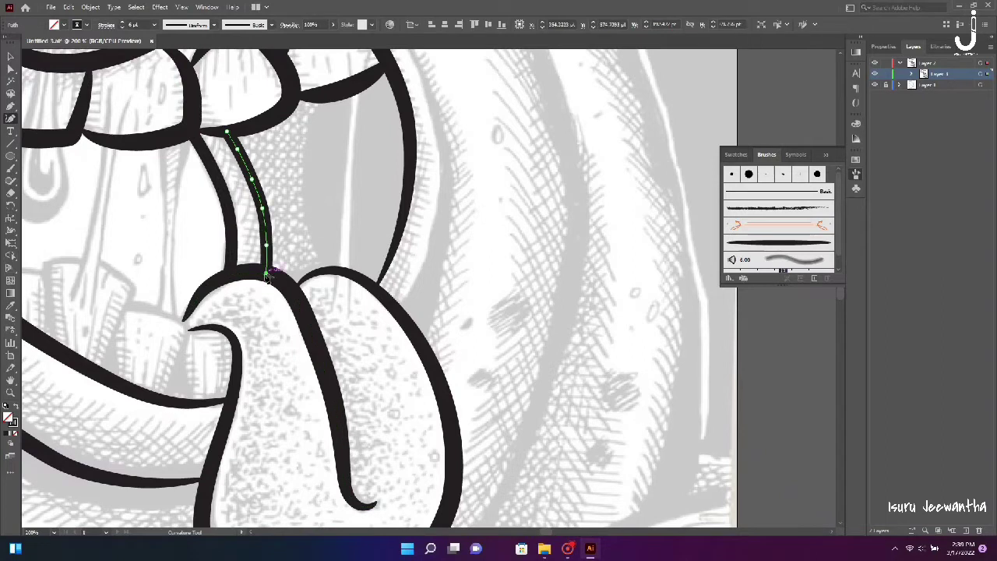
left_click(10, 56)
left_click(472, 193)
Draw a third curved line from the tongue up to the upper teeth, then fit the artboard.
left_click(10, 118)
left_click(328, 270)
left_click(316, 253)
left_click(306, 225)
left_click(302, 180)
left_click(306, 127)
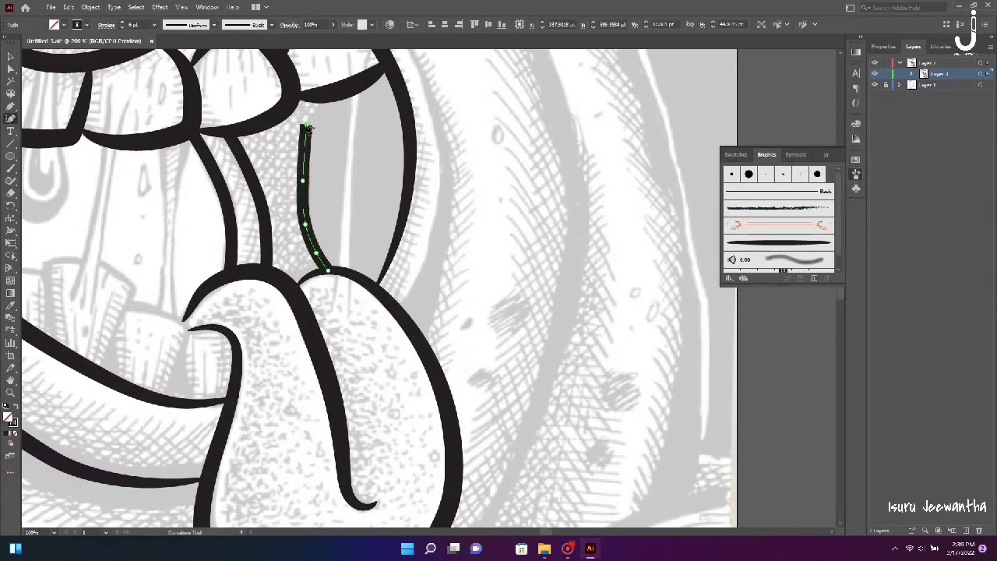
key("v")
left_click(423, 132)
key("ctrl+0")
Zoom in on the mouth and try brushing its right edge with a tapered profile, undoing it.
key("ctrl+minus")
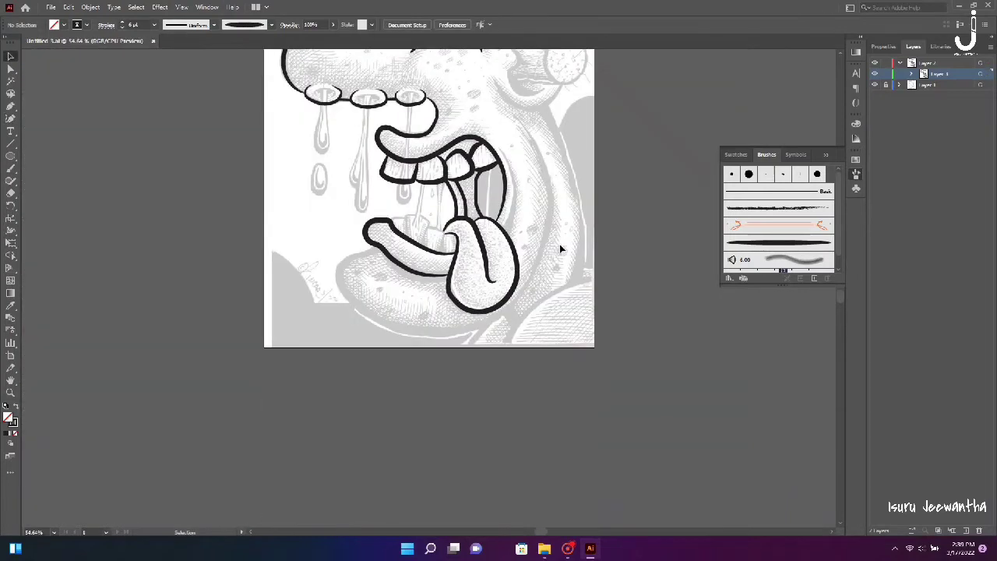
key("ctrl+plus")
key("ctrl+plus")
key("ctrl+plus")
key("b")
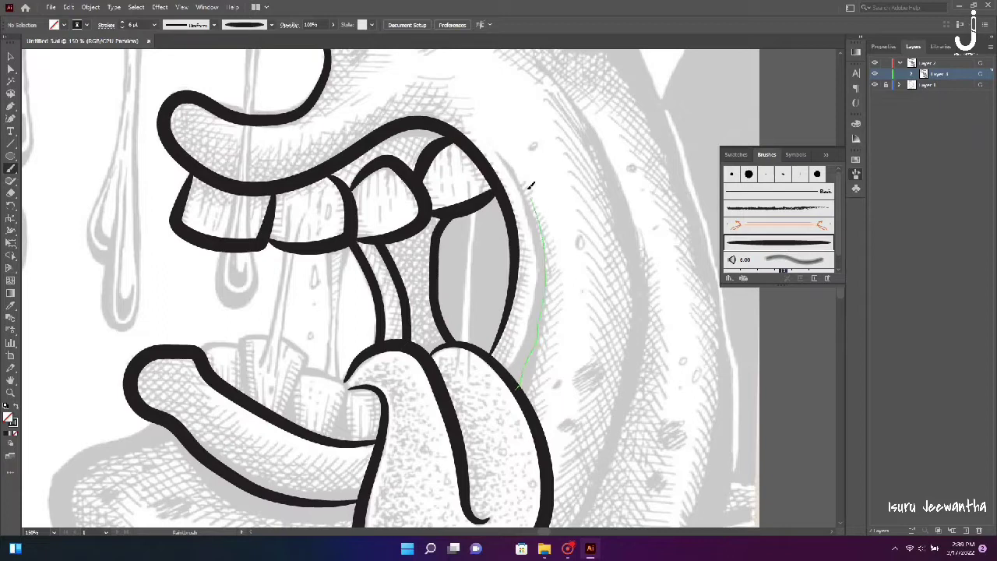
left_click_drag(530, 356, 499, 148)
left_click(215, 25)
left_click(203, 109)
left_click_drag(611, 343, 573, 157)
key("ctrl+z")
key("ctrl+z")
Ink a tapered-profile stroke along the mouth's right outer edge.
scroll(623, 219, "up", 3)
scroll(627, 217, "down", 2)
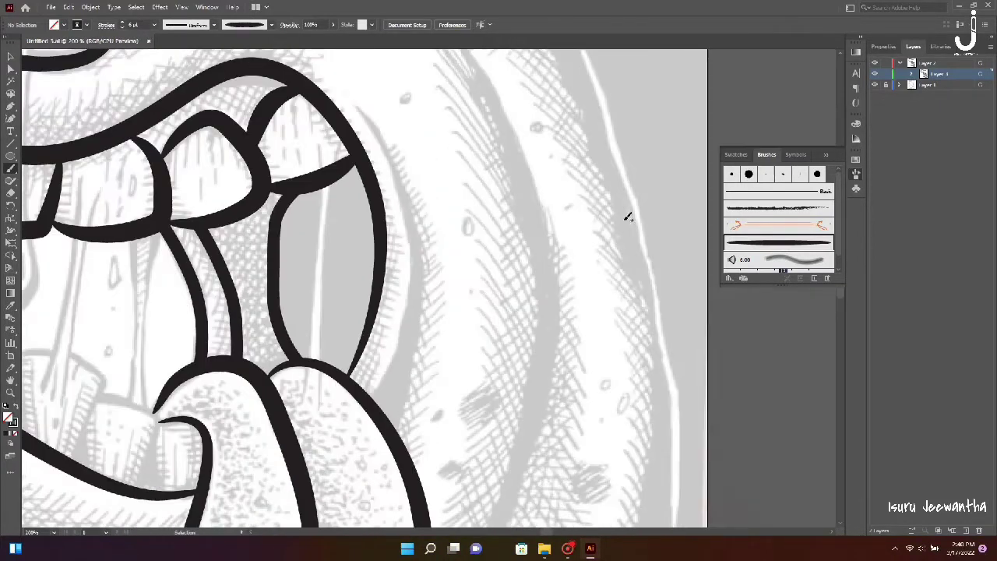
left_click(214, 25)
left_click(203, 103)
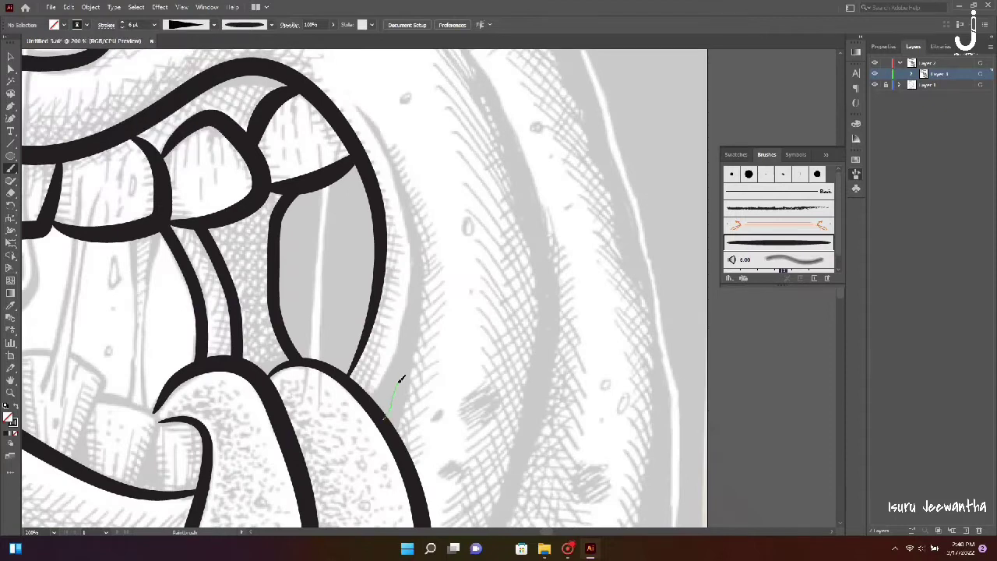
left_click_drag(387, 145, 357, 102)
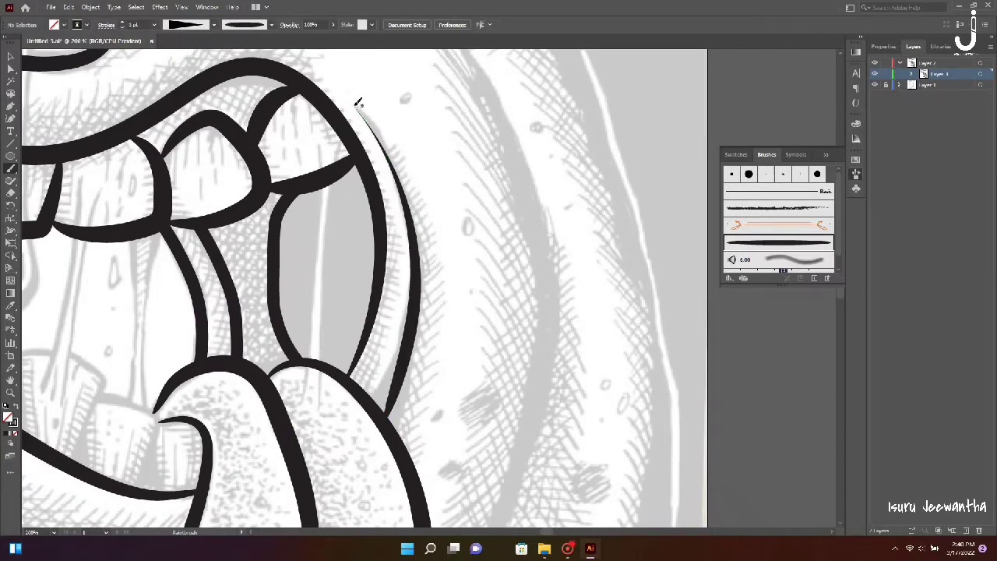
Brush a first attempt at the lower tooth outlines, then undo it.
key("v")
scroll(183, 333, "left", 5)
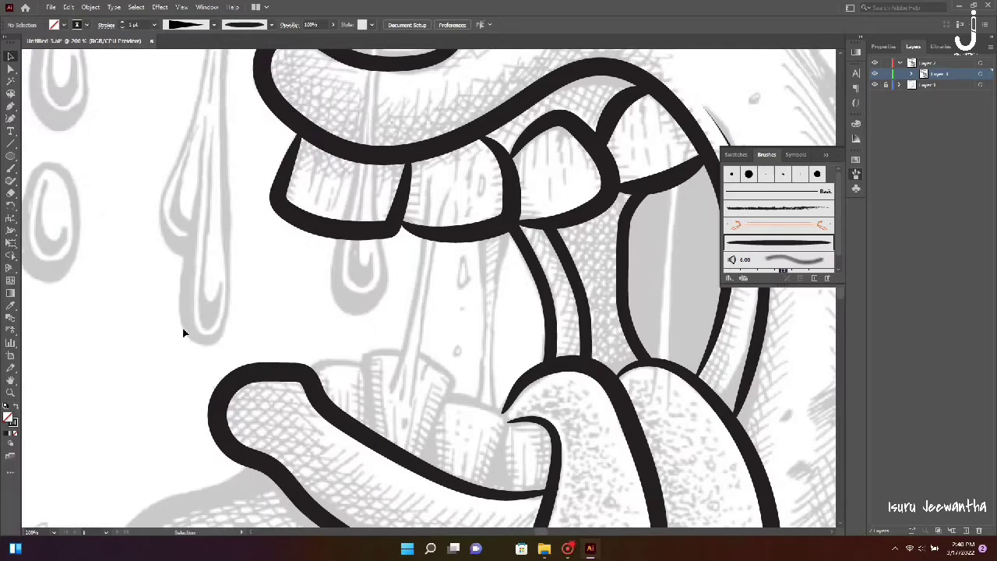
key("b")
left_click_drag(495, 406, 500, 410)
left_click_drag(502, 411, 449, 398)
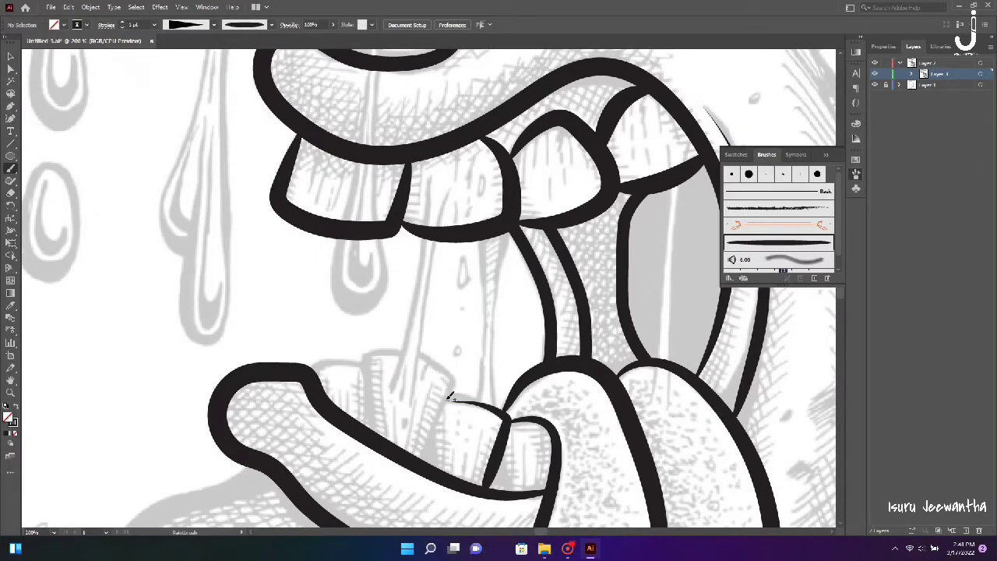
left_click_drag(426, 356, 368, 356)
left_click_drag(373, 433, 375, 434)
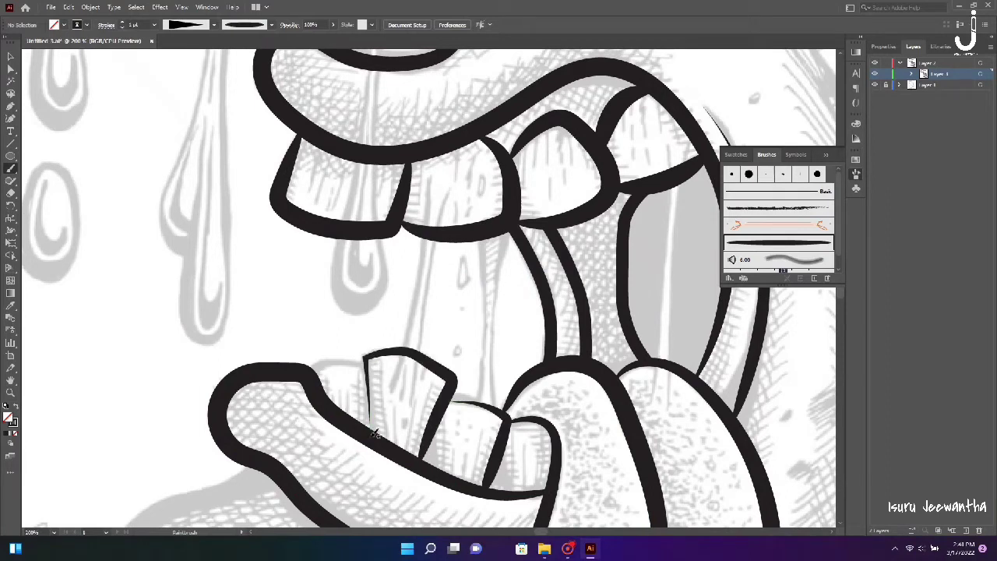
key("ctrl+z")
key("ctrl+z")
key("ctrl+z")
Switch to a uniform width profile and redraw the three lower tooth outlines.
left_click(214, 24)
left_click(187, 47)
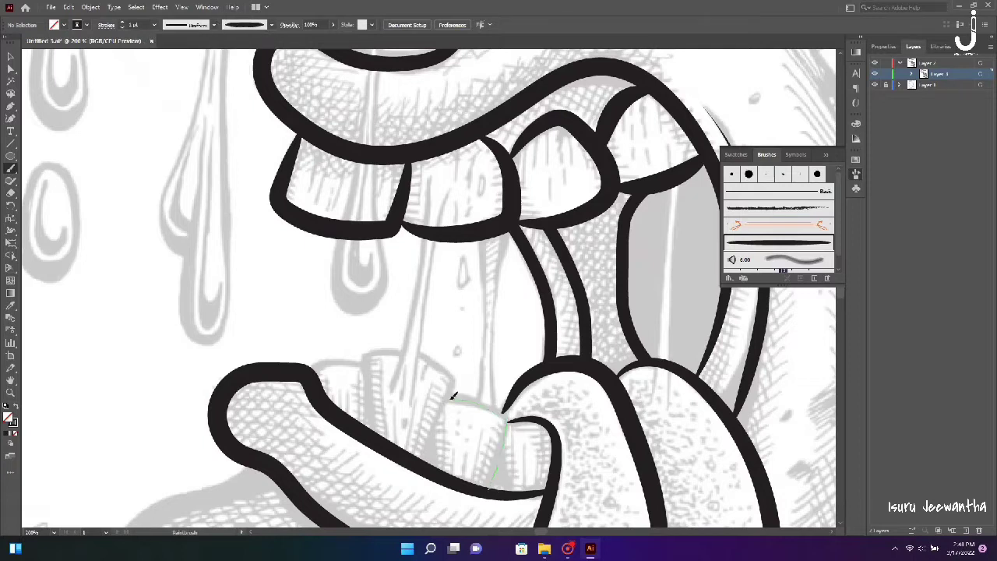
left_click_drag(453, 395, 453, 397)
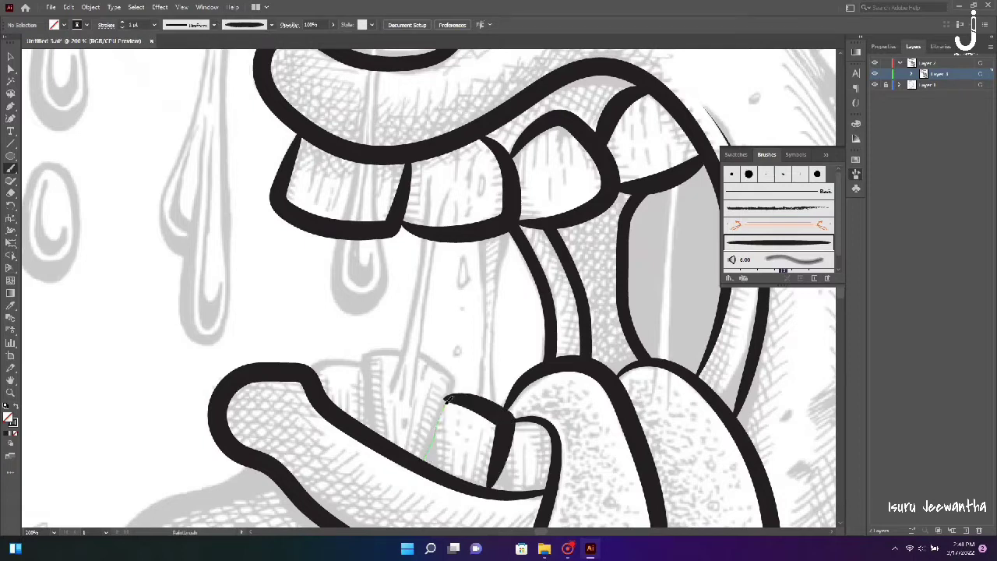
left_click_drag(370, 394, 371, 430)
left_click_drag(363, 360, 311, 374)
Choose a tapered width profile for the next brush strokes.
scroll(488, 418, "down", 3)
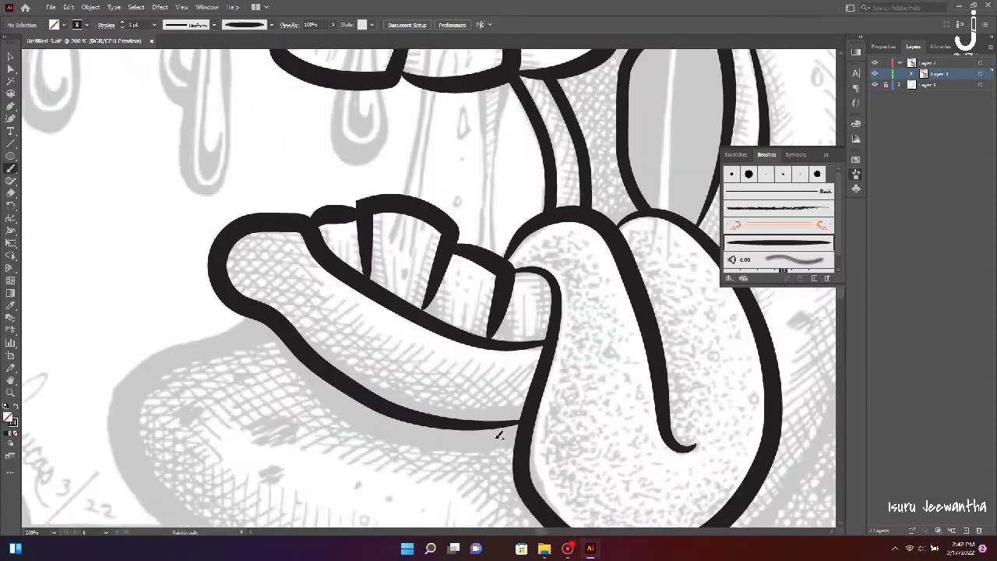
scroll(499, 434, "down", 3)
scroll(499, 433, "down", 3)
scroll(498, 434, "down", 3)
scroll(498, 434, "down", 2)
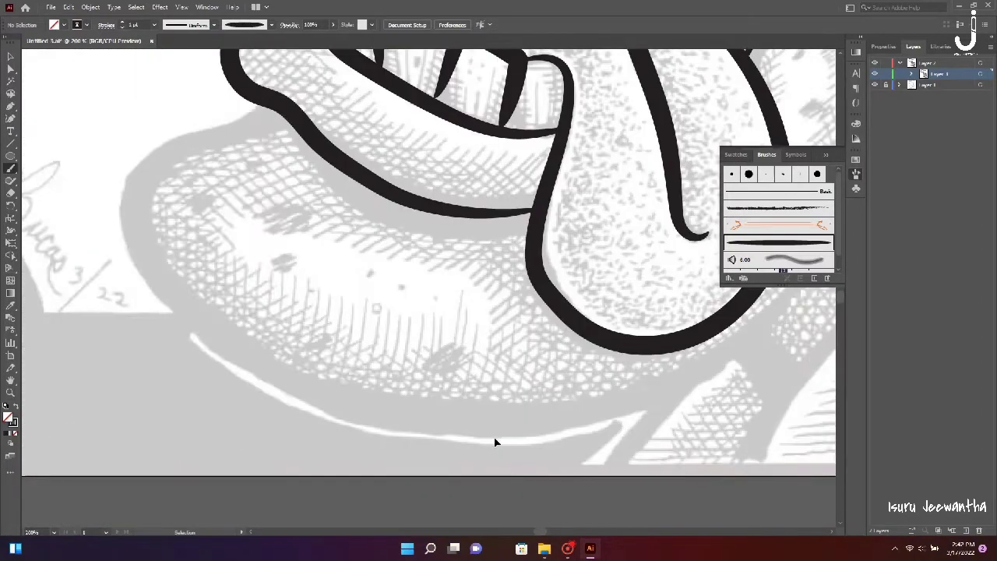
scroll(499, 434, "up", 3)
scroll(499, 434, "left", 2)
left_click(170, 24)
left_click(187, 107)
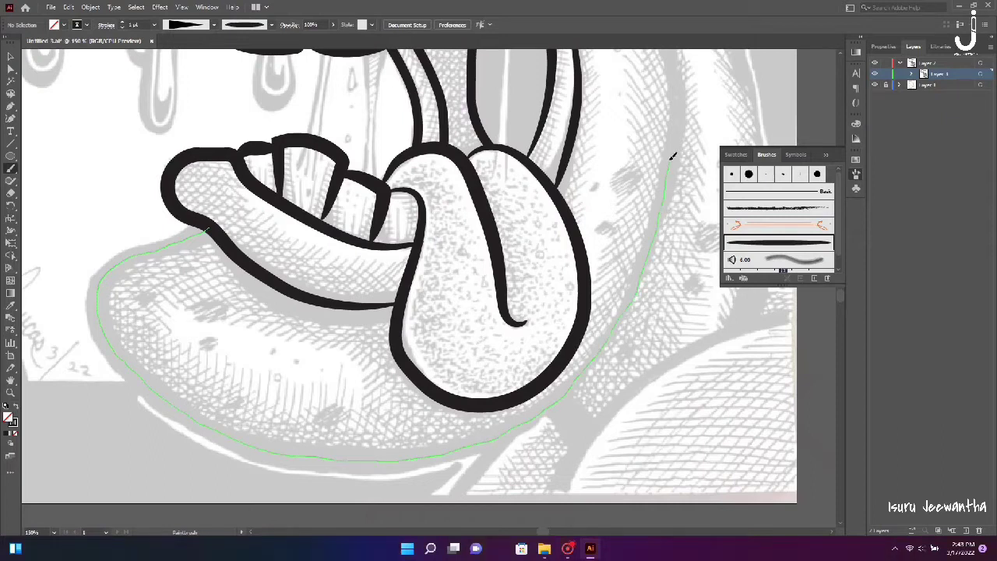
Paintbrush the chin and right jaw outline, then raise its stroke weight.
scroll(671, 153, "right", 5)
scroll(670, 149, "up", 3)
key("v")
left_click(10, 167)
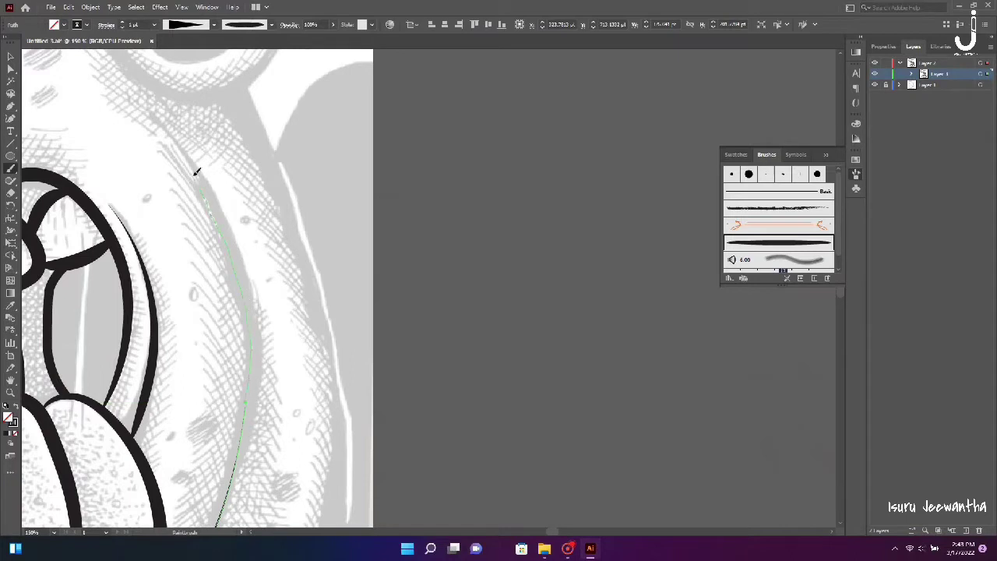
left_click_drag(196, 171, 195, 170)
key("v")
key("ctrl+0")
left_click(152, 27)
left_click(637, 368)
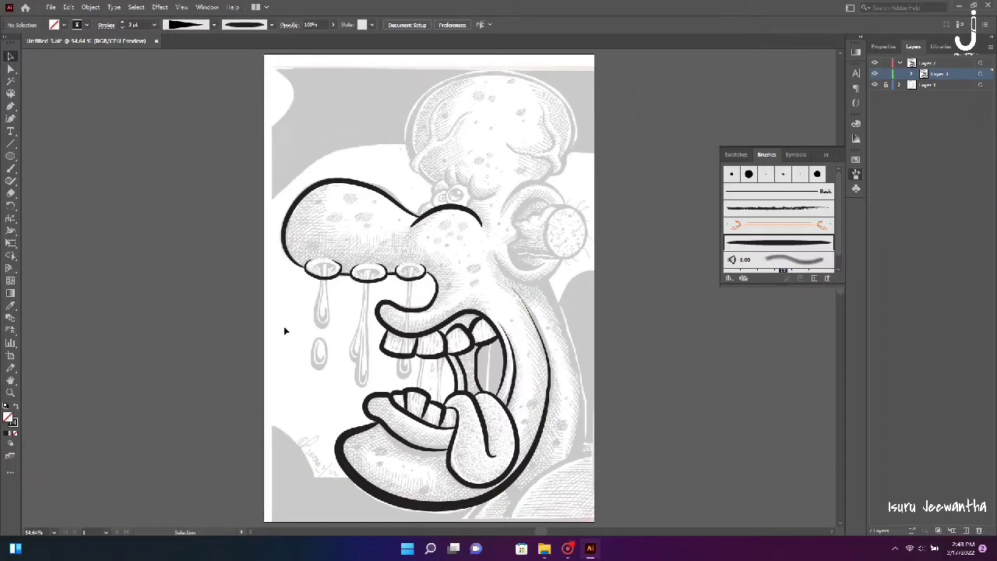
Set a uniform width profile and start the shoulder curve below the chin.
left_click(213, 24)
left_click(187, 36)
left_click(11, 118)
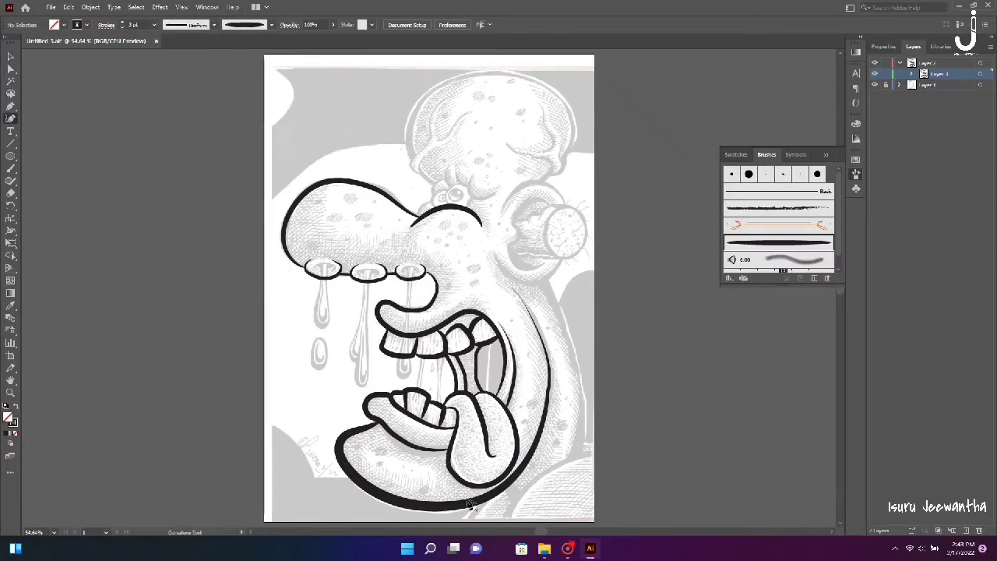
left_click(506, 520)
left_click(594, 452)
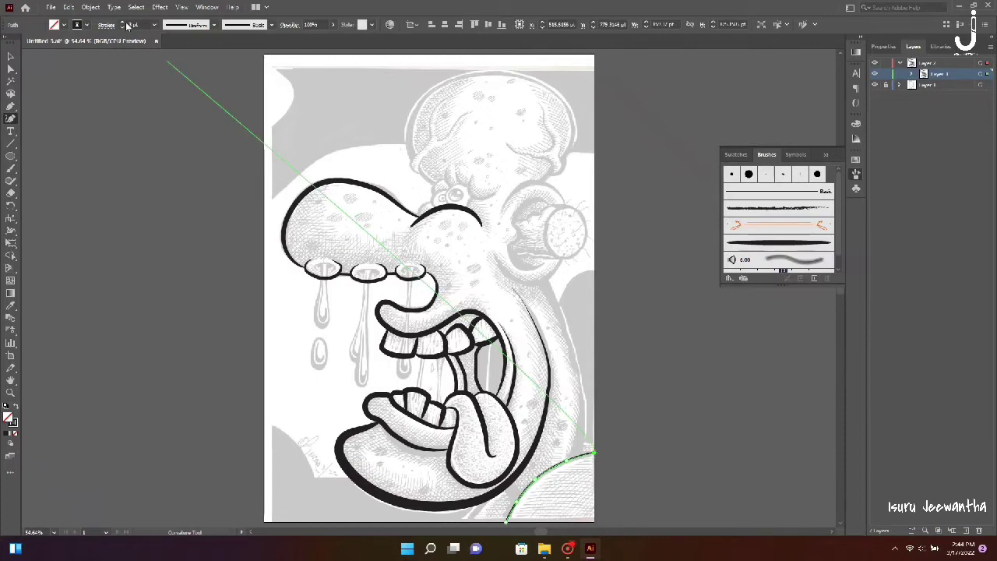
key("Escape")
Extend the shoulder curve down to the page's bottom edge.
key("v")
key("ctrl+plus")
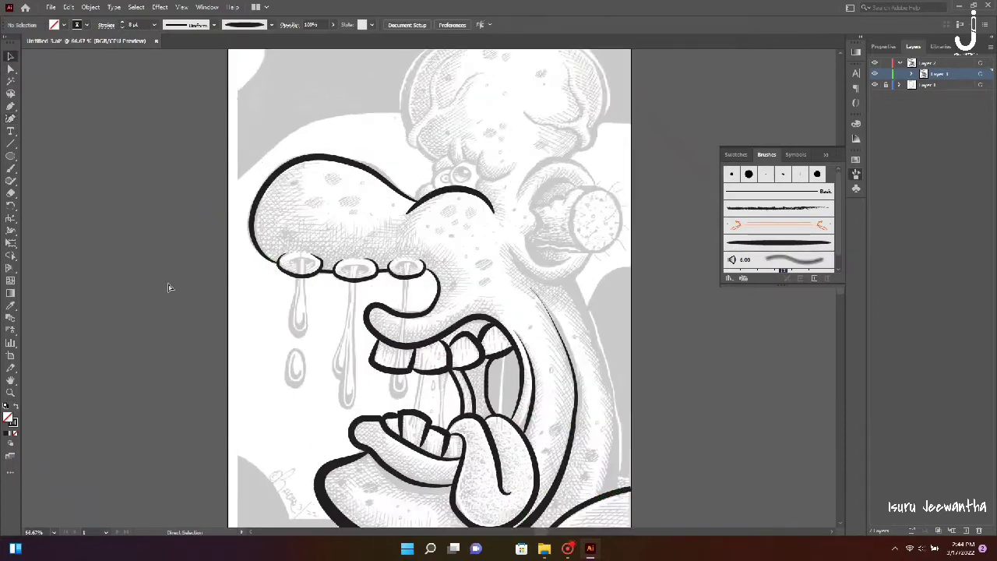
scroll(167, 287, "down", 5)
left_click(11, 118)
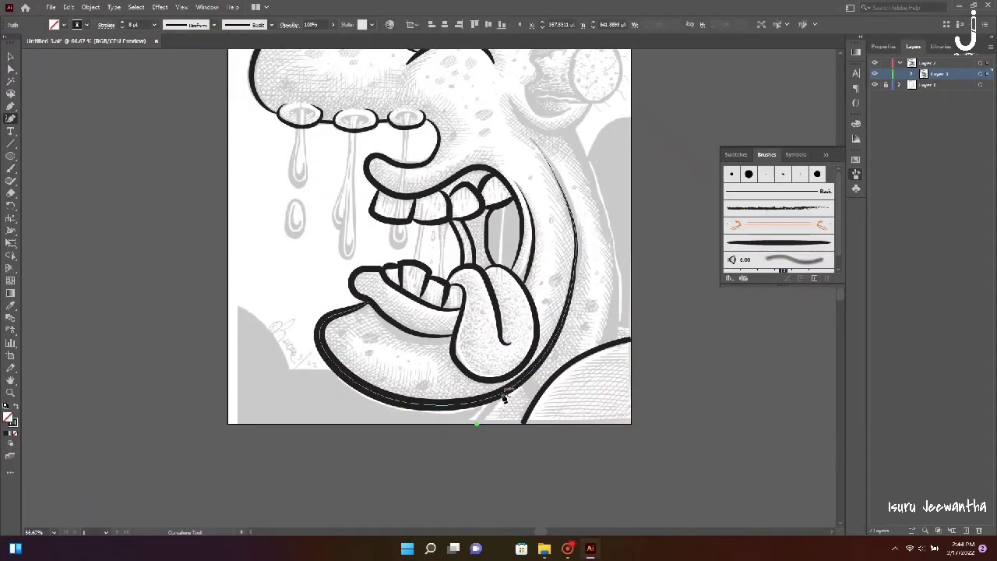
left_click(476, 424)
key("Escape")
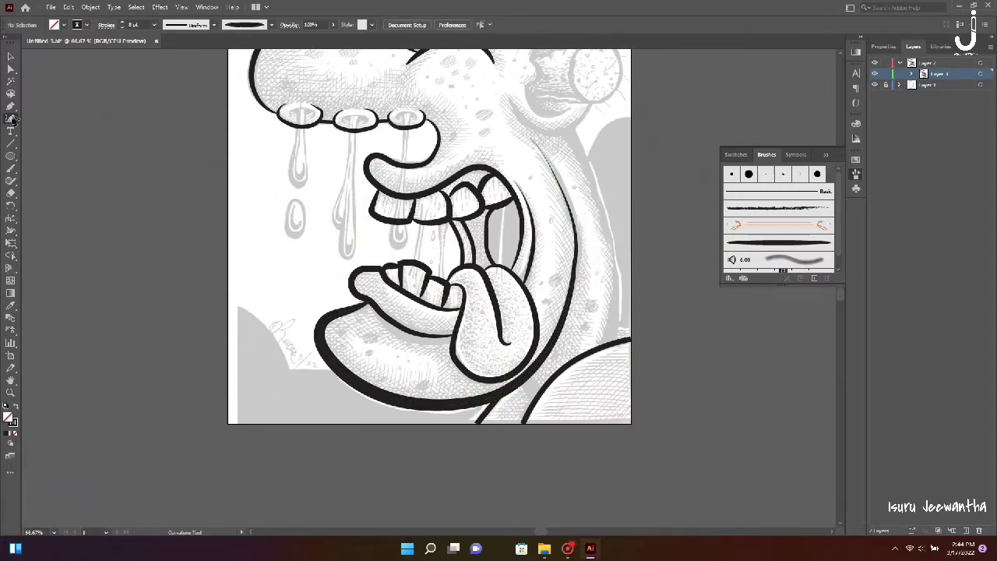
Draw a short neck line below the chin with the Curvature tool.
left_click(526, 378)
left_click(538, 394)
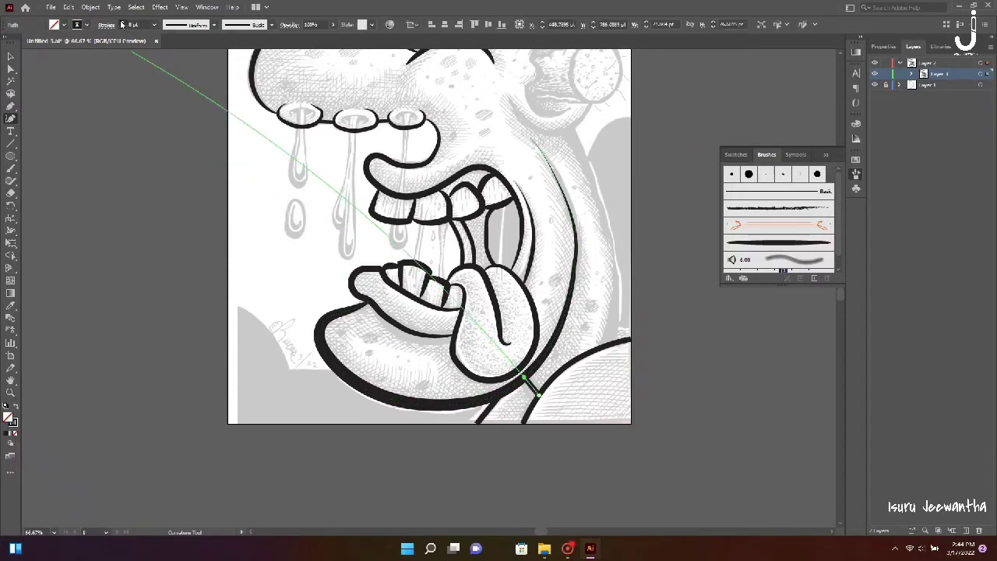
key("shift+grave")
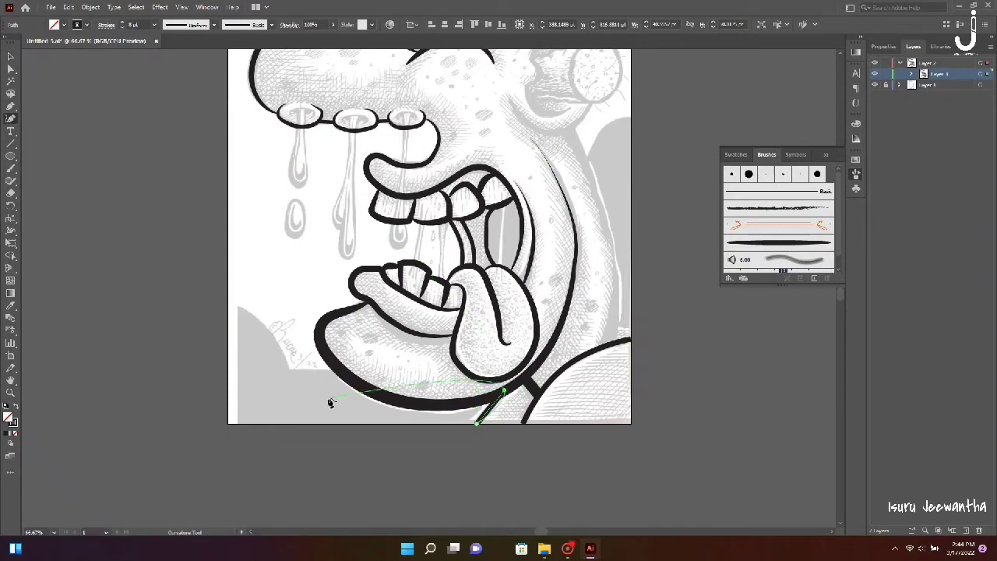
left_click(474, 428)
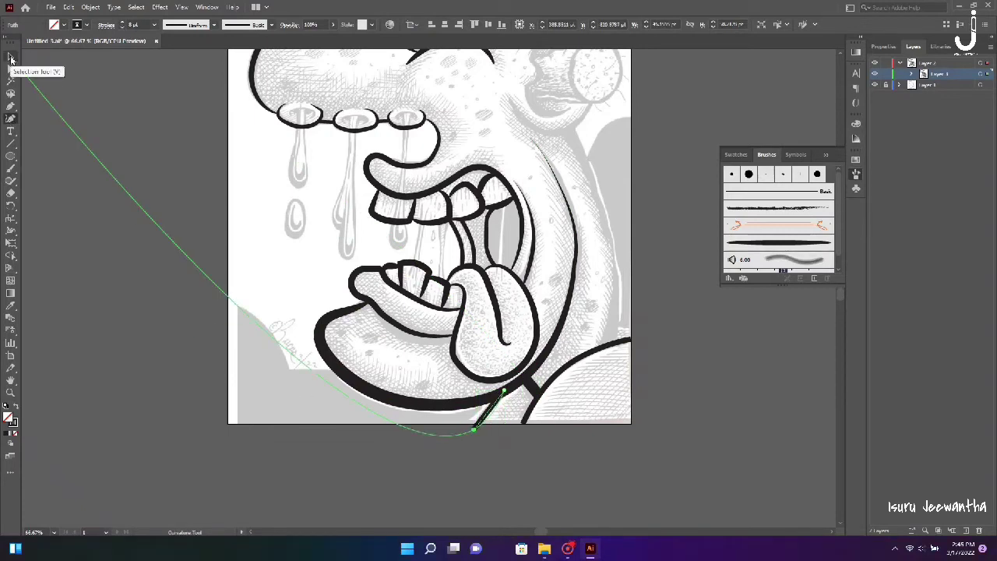
left_click(10, 59)
left_click(82, 257)
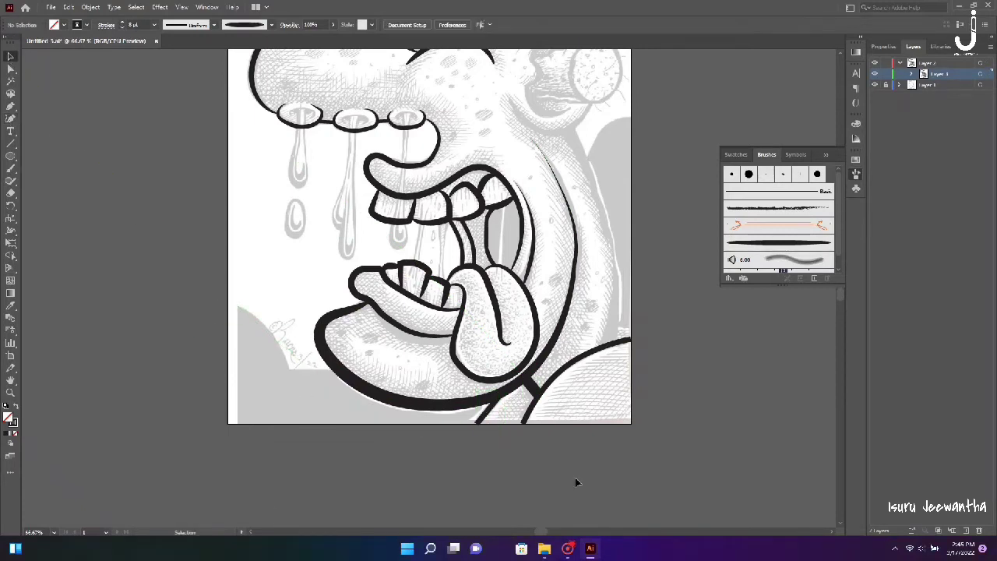
scroll(605, 378, "up", 3)
scroll(605, 378, "up", 4)
scroll(605, 379, "down", 5)
Curve a line down the right cheek contour to near the page bottom.
key("shift+grave")
left_click(568, 206)
left_click(596, 264)
left_click(612, 316)
left_click(617, 360)
left_click(614, 403)
left_click(614, 418)
left_click(10, 56)
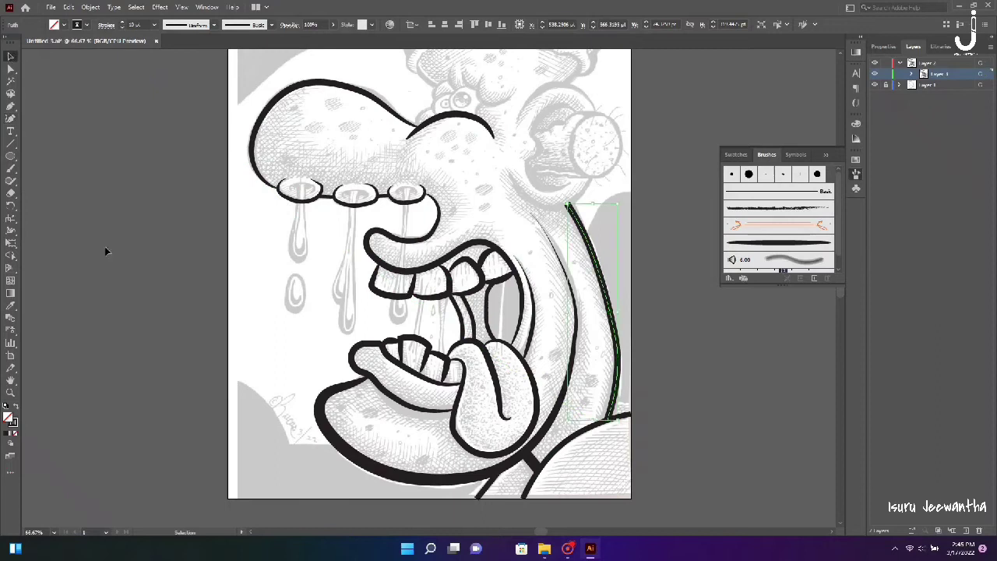
left_click(106, 250)
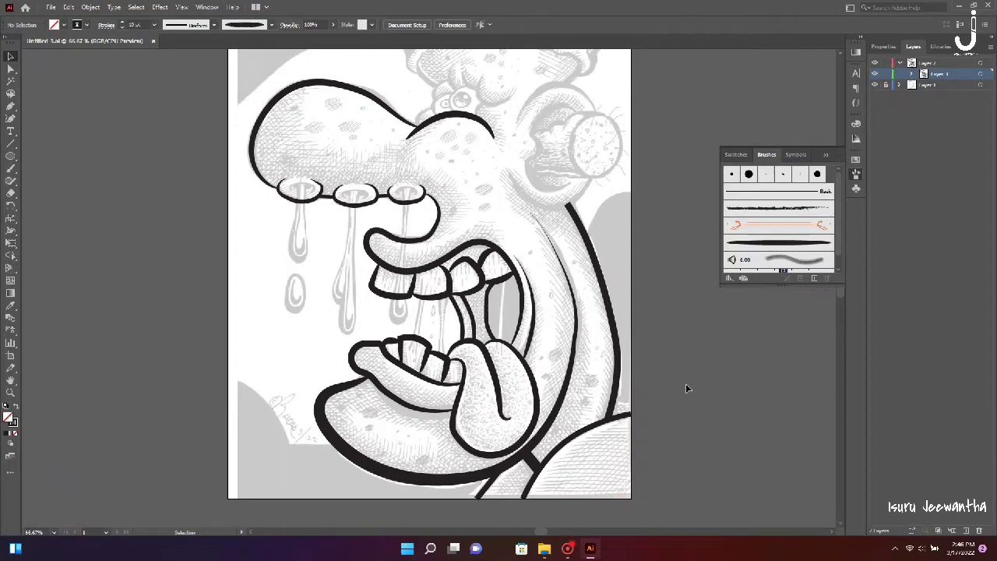
Brush the ear's lower and upper outer curves.
scroll(608, 217, "up", 3)
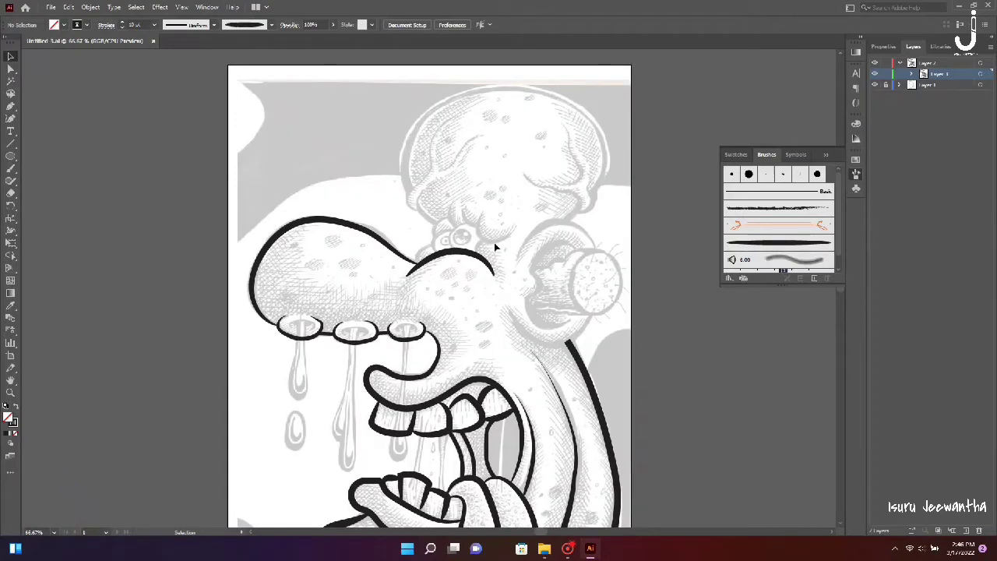
left_click(11, 169)
scroll(578, 305, "up", 1)
scroll(578, 306, "up", 1)
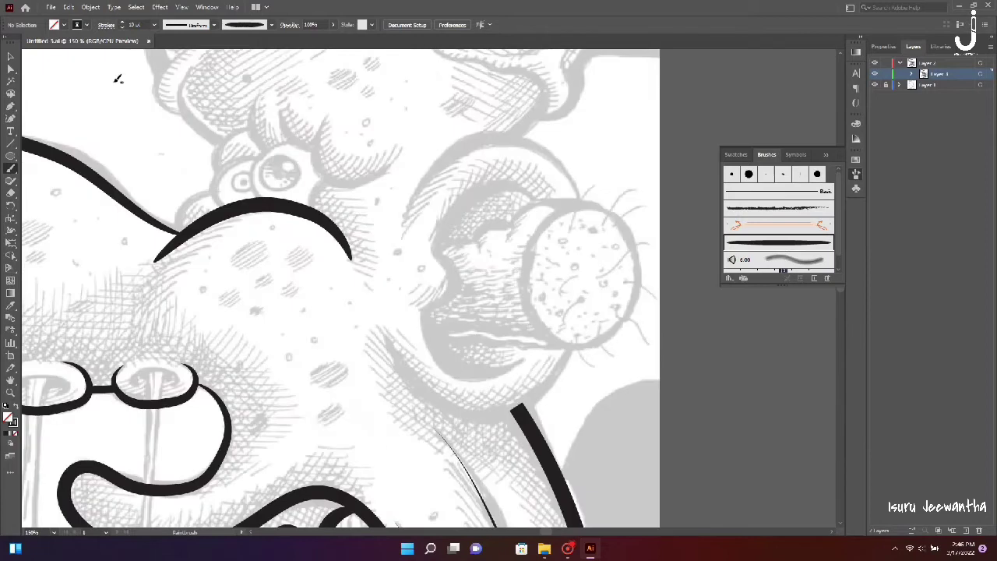
left_click_drag(433, 390, 433, 389)
left_click_drag(571, 347, 570, 346)
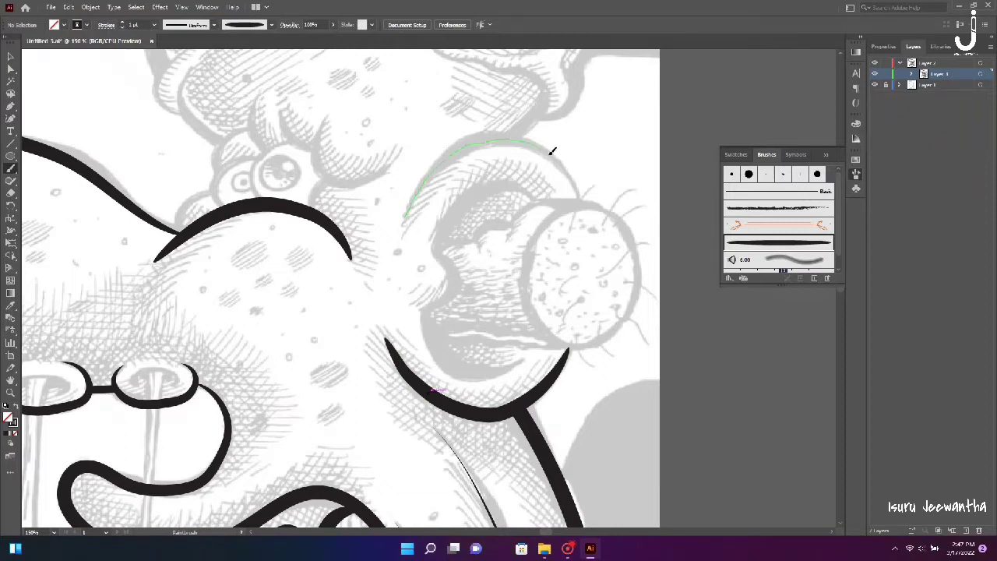
left_click_drag(579, 190, 580, 189)
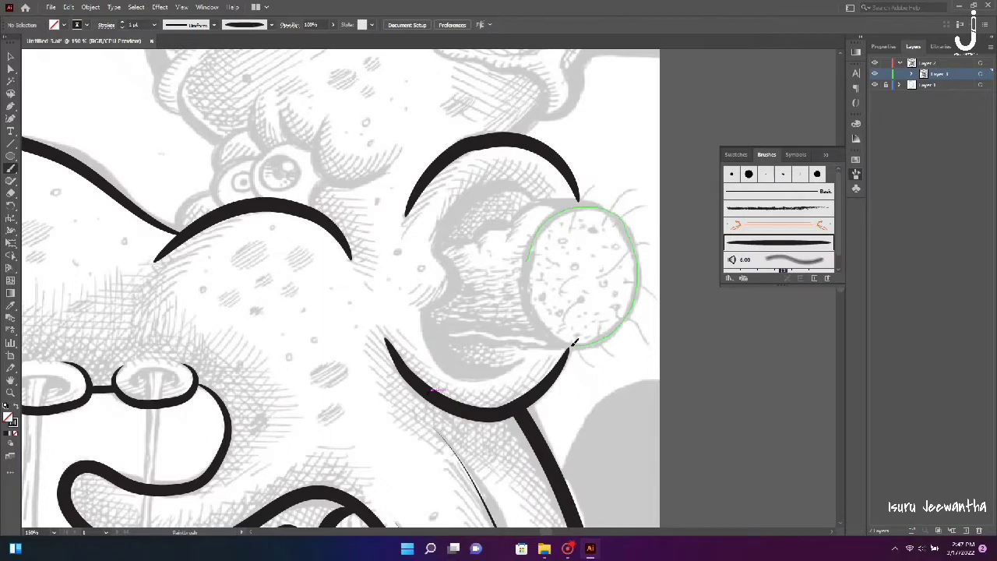
Redraw the oval around the ear plug and thicken its stroke weight twice.
left_click_drag(530, 299, 527, 252)
key("v")
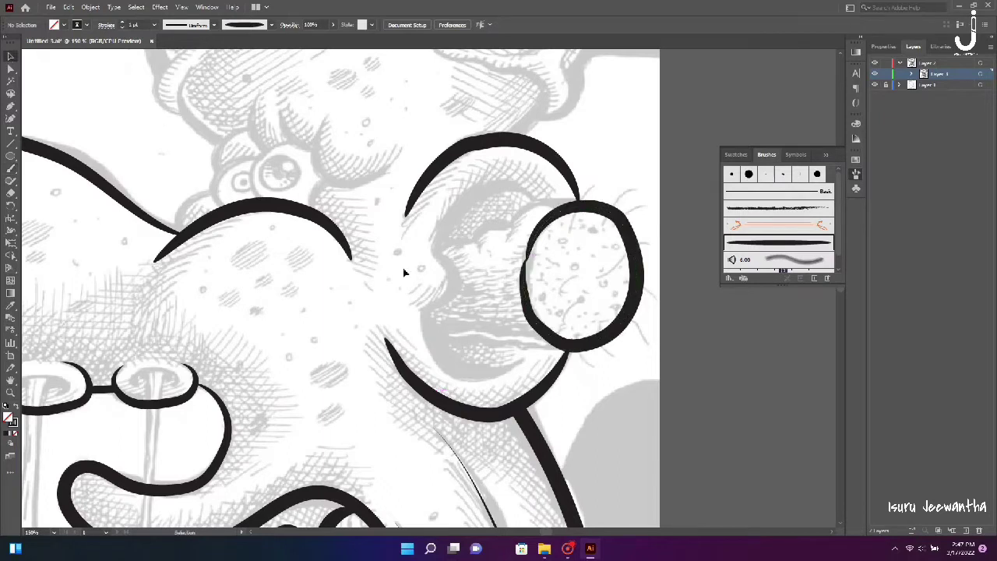
key("Delete")
key("b")
mouse_move(526, 257)
left_mouse_down()
mouse_move(594, 211)
mouse_move(528, 306)
mouse_move(528, 234)
left_mouse_up()
left_click(123, 24)
left_click(123, 24)
Brush the inner ear contour below the plug and two fold lines.
key("b")
left_click_drag(540, 200, 428, 326)
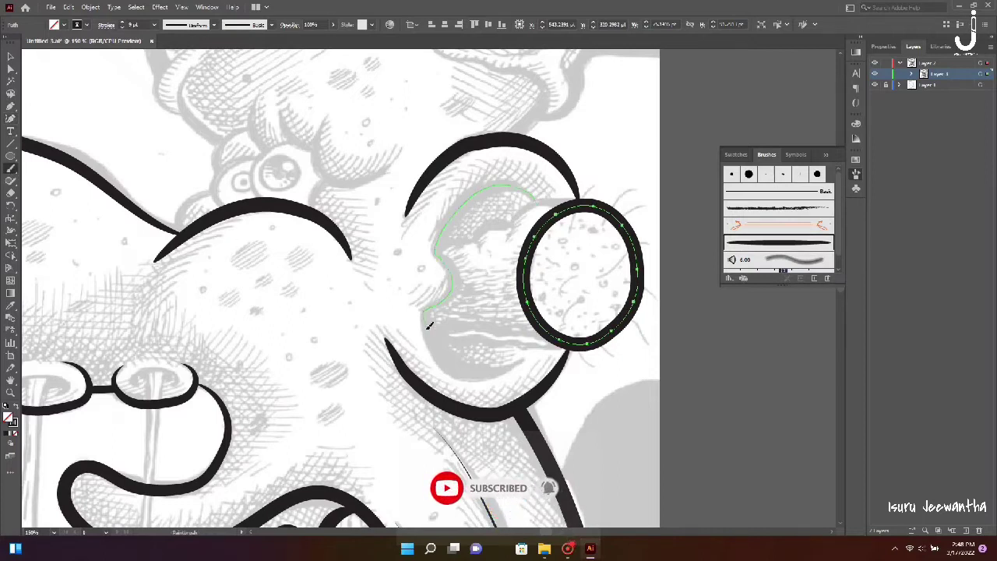
left_click_drag(463, 368, 527, 356)
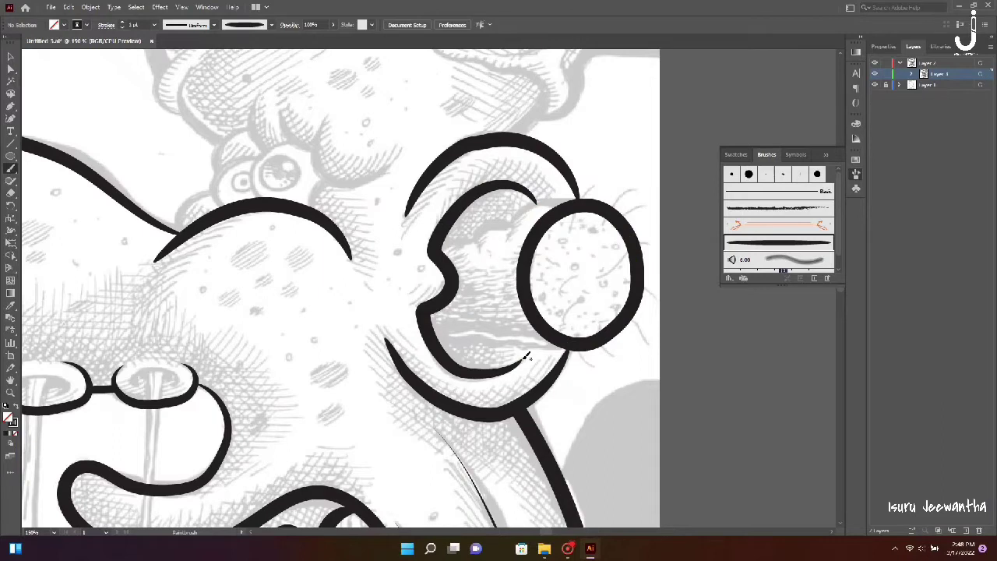
mouse_move(478, 335)
left_mouse_down()
mouse_move(436, 334)
mouse_move(428, 316)
left_mouse_up()
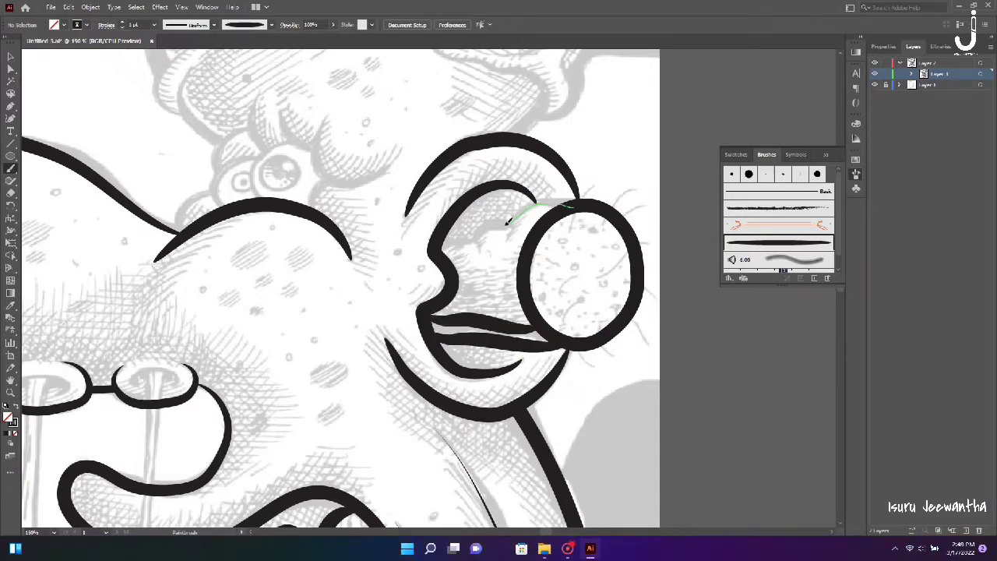
left_click_drag(471, 239, 441, 251)
Ink a first lash above the eye, then switch to a tapered width profile.
scroll(566, 263, "up", 5)
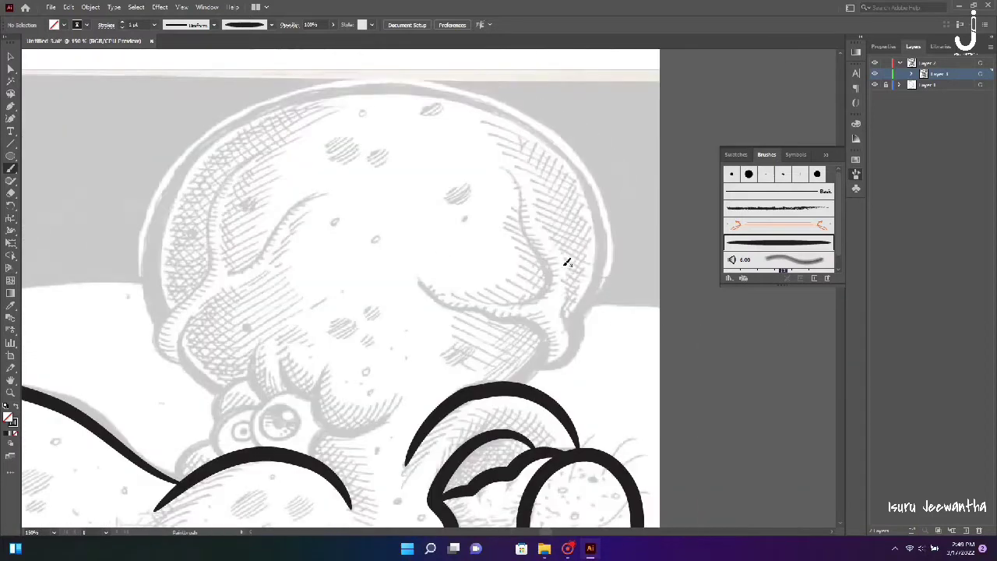
mouse_move(315, 454)
left_mouse_down()
mouse_move(338, 426)
mouse_move(387, 418)
left_mouse_up()
left_click_drag(306, 393, 308, 394)
key("ctrl+z")
left_click(201, 25)
left_click(219, 129)
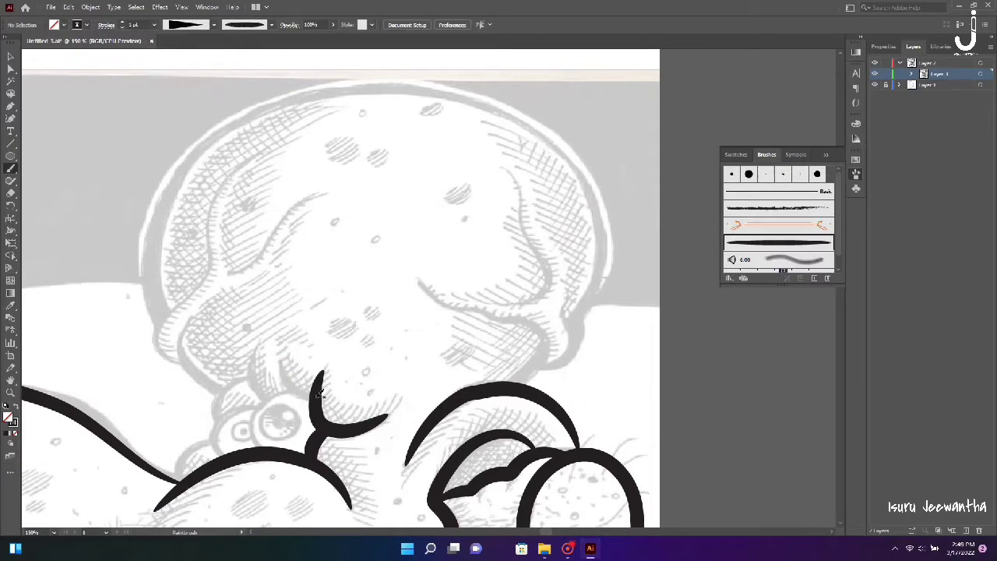
Paint tapered lashes around the eye, undoing stray strokes.
left_click_drag(284, 363, 279, 366)
left_click_drag(264, 399, 265, 333)
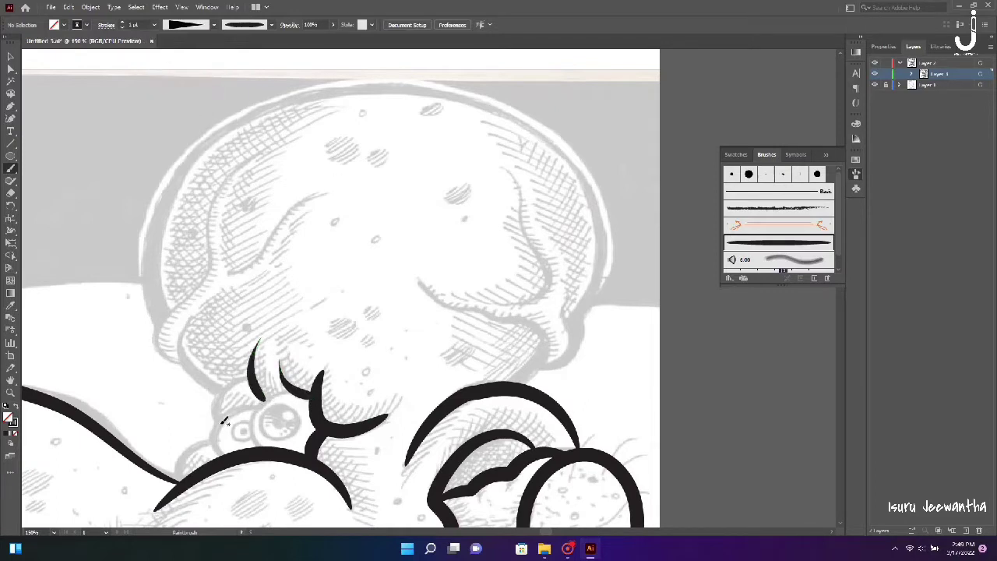
key("ctrl+z")
left_click_drag(253, 375, 254, 375)
left_click_drag(200, 443, 211, 441)
key("ctrl+z")
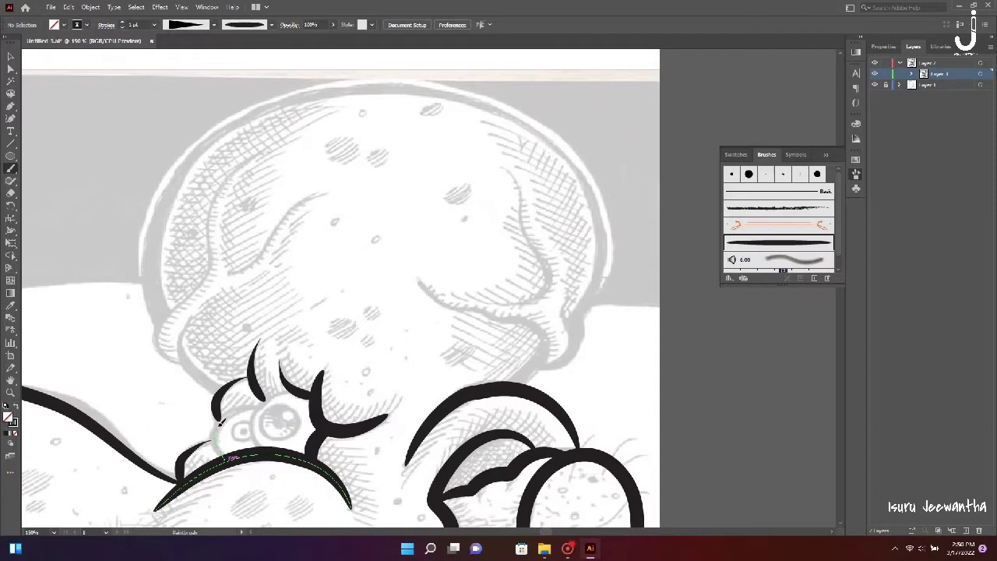
left_click_drag(263, 401, 264, 401)
key("ctrl+z")
key("ctrl+z")
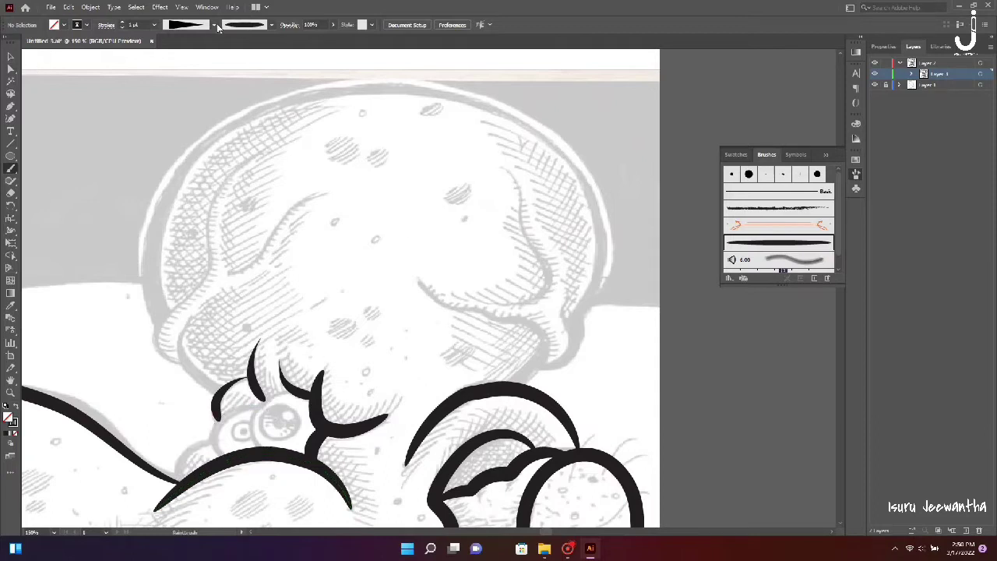
left_click_drag(218, 437, 218, 438)
key("ctrl+z")
Return to uniform width and try a brushed lid curve, then undo it.
left_click(186, 24)
left_click(191, 45)
left_click_drag(244, 406, 296, 387)
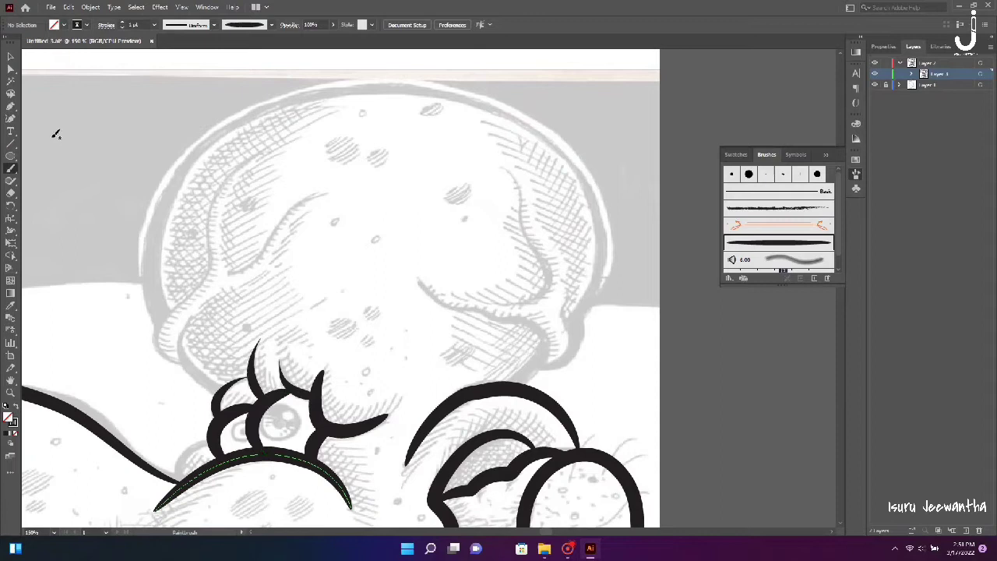
key("ctrl+z")
Draw a Curvature curve from below the eye up along its edge.
left_click(11, 118)
left_click(265, 450)
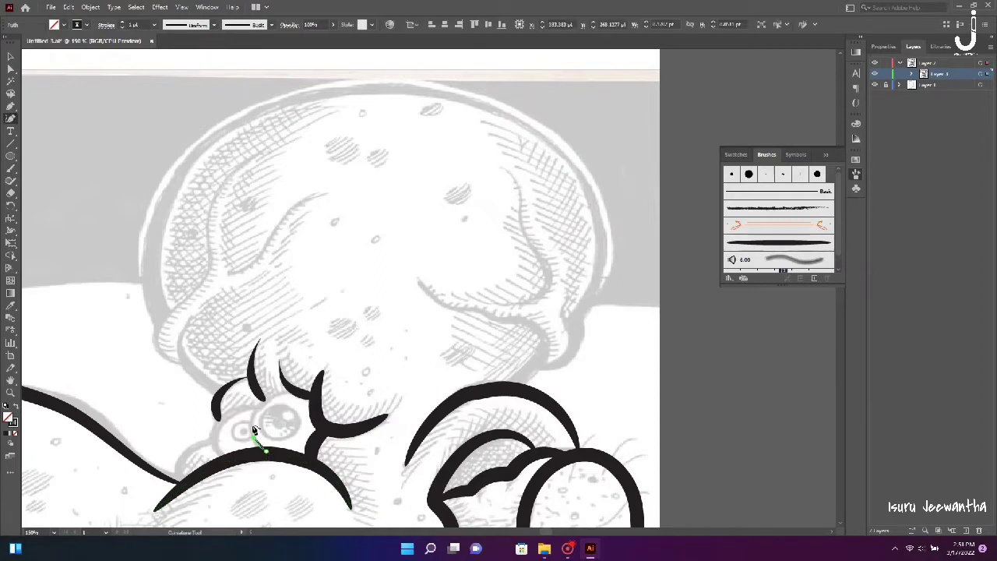
left_click(264, 406)
left_click(290, 391)
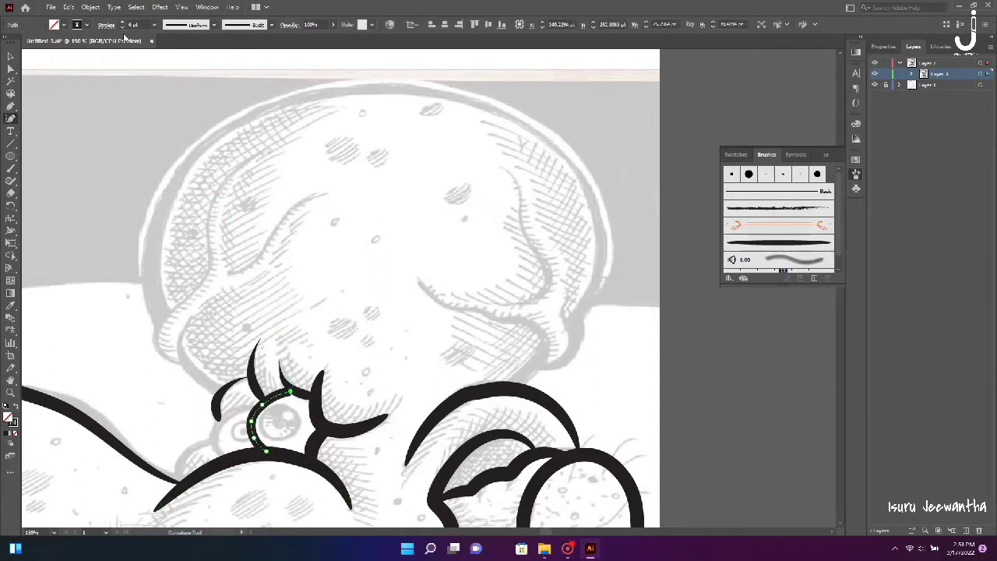
left_click(78, 154, "ctrl")
Add lid curves wrapping the eye's left side up to its top.
left_click(226, 461)
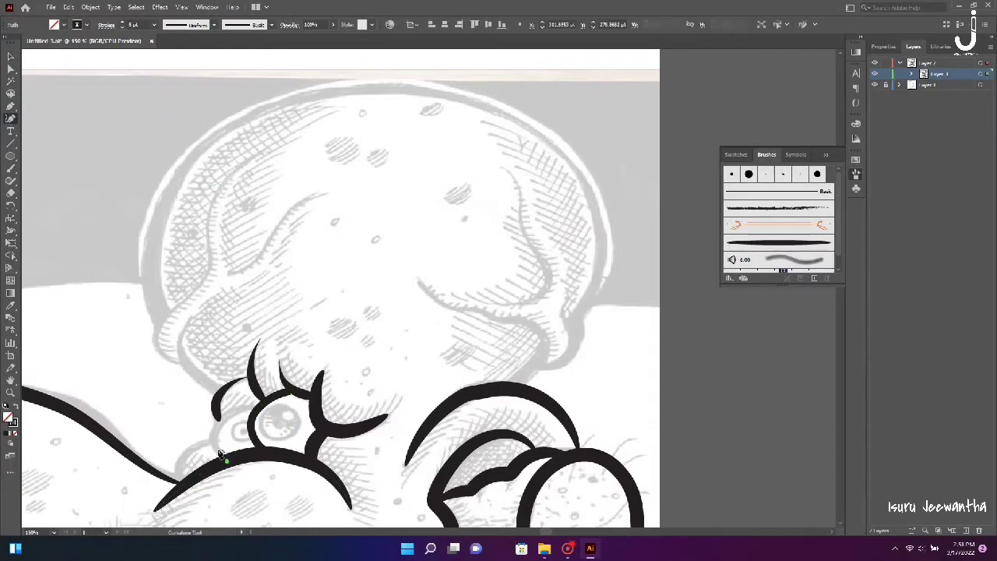
left_click(215, 420)
left_click(257, 406)
key("v")
key("shift+grave")
left_click(265, 450)
left_click(252, 420)
left_click(294, 391)
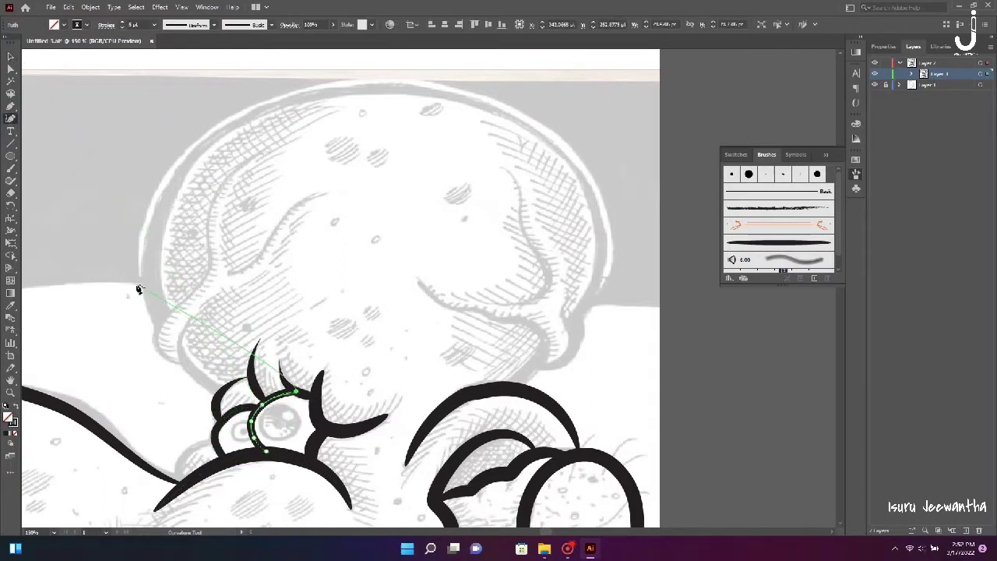
left_click(10, 57)
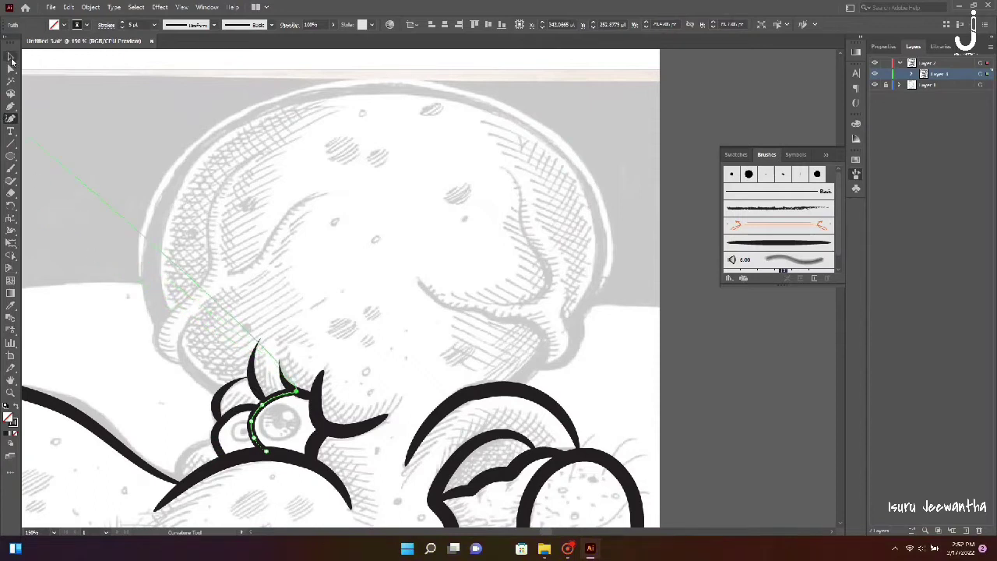
Draw a short curve left of the eye that meets it, then deselect.
left_click(178, 470)
left_click(177, 470)
key("shift+grave")
left_click(181, 487)
left_click(179, 471)
left_click(187, 450)
left_click(210, 443)
left_click(10, 56)
left_click(493, 275)
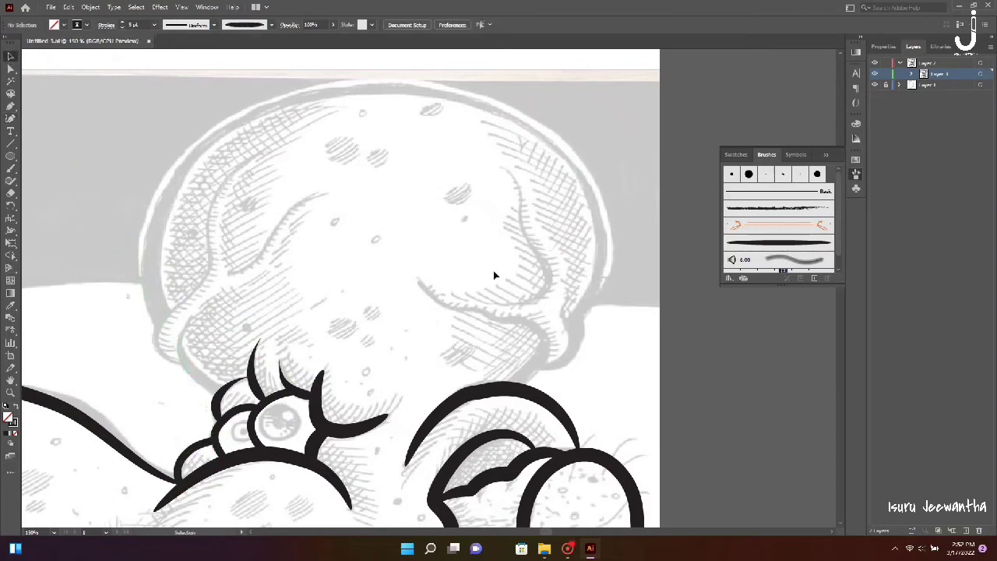
Try a double-bulge width profile on a head-top outline stroke, then delete it.
left_click(215, 26)
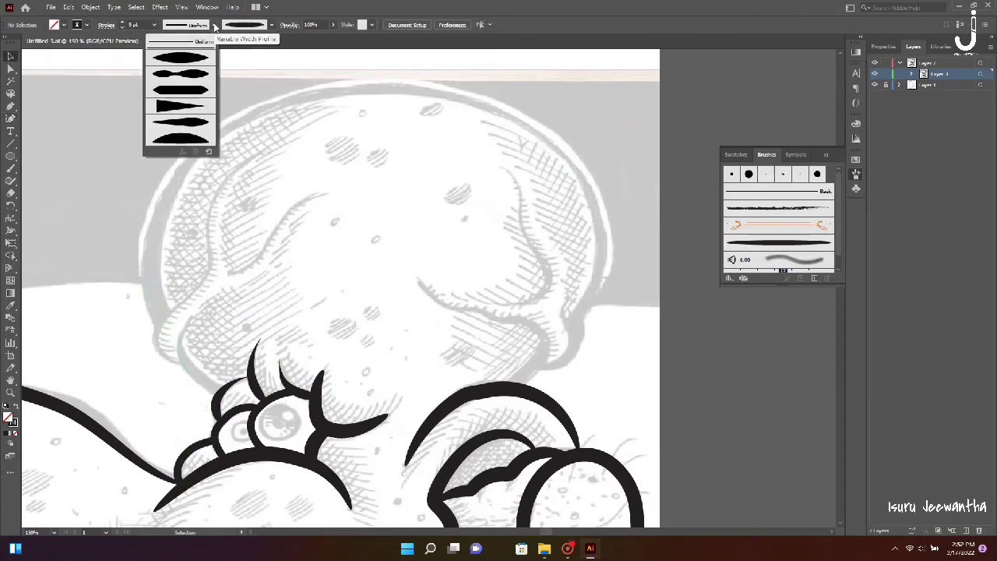
left_click(179, 73)
key("b")
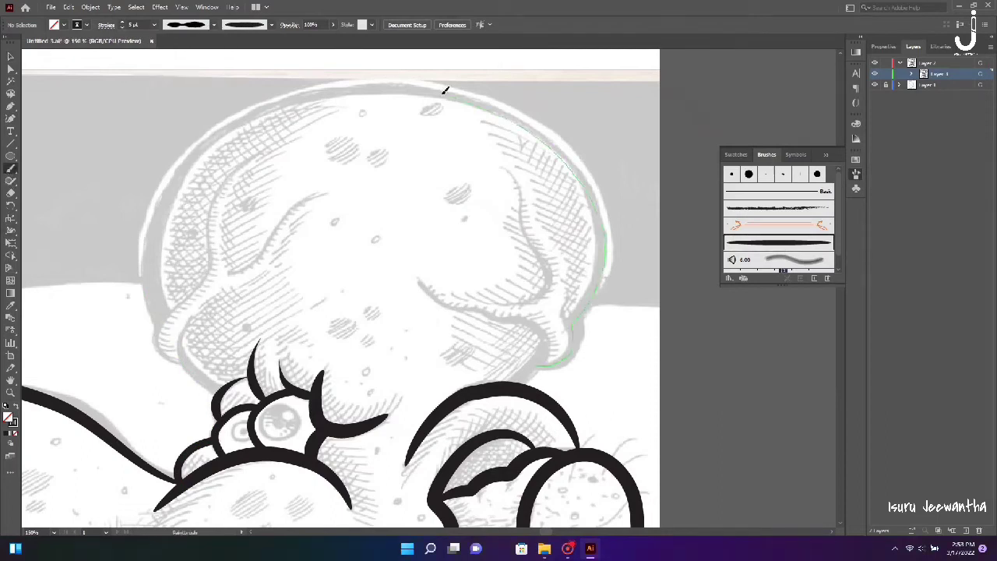
left_click_drag(292, 101, 221, 385)
key("v")
key("Delete")
Switch to a tapered width profile and ink a fold line on the head top.
left_click(215, 24)
left_click(195, 64)
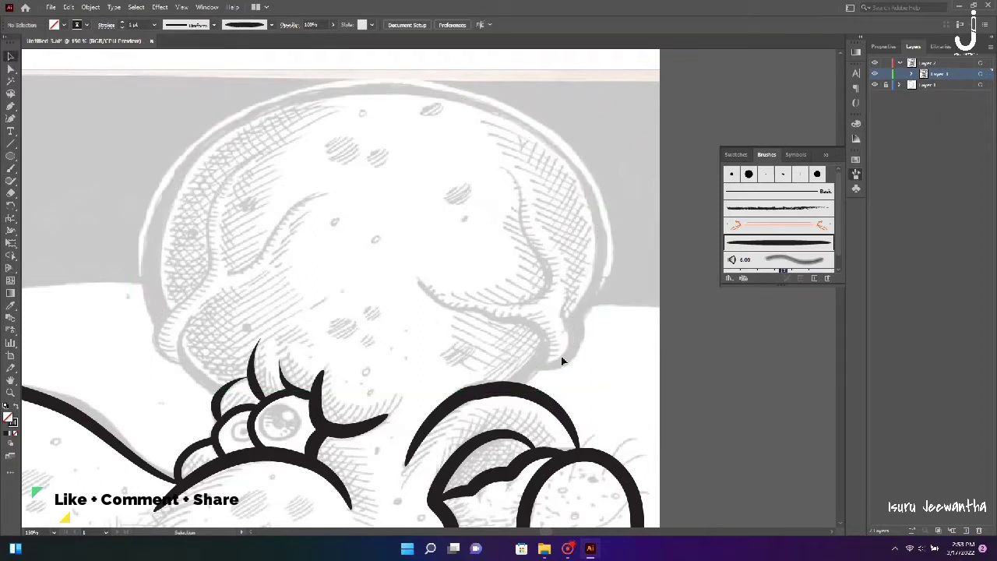
left_click(11, 168)
key("ctrl+equal")
key("ctrl+equal")
left_click(213, 24)
left_click(183, 109)
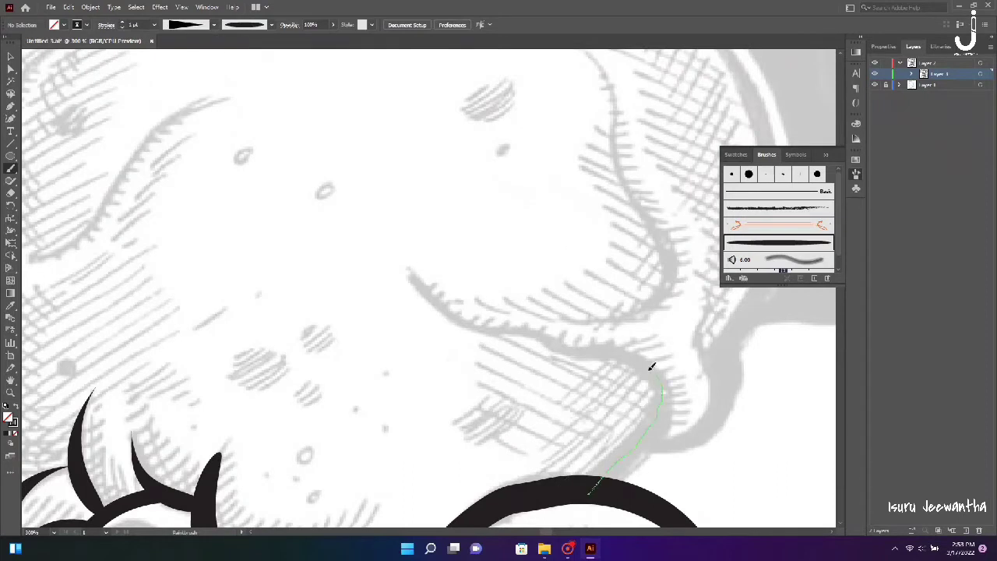
left_click_drag(445, 304, 408, 268)
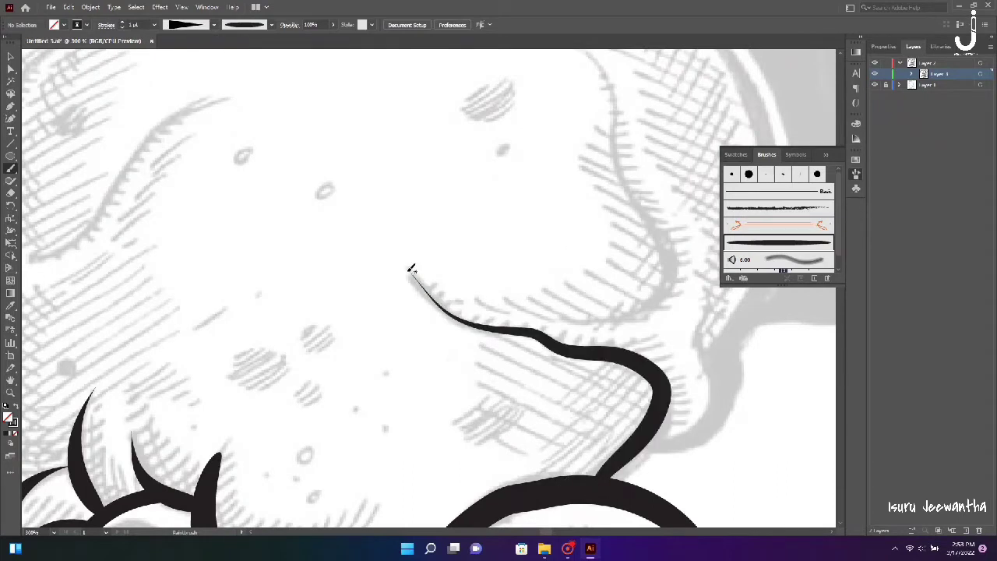
Paint the dome's right contour and a short tapered stroke at the upper left.
scroll(586, 426, "up", 3)
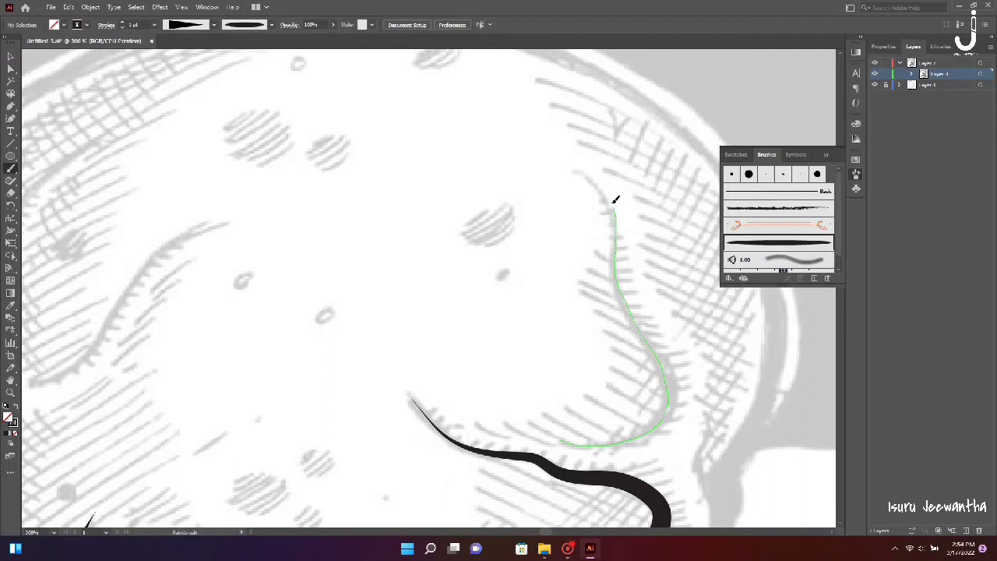
left_click_drag(615, 200, 574, 163)
scroll(385, 312, "down", 5)
scroll(387, 322, "up", 1)
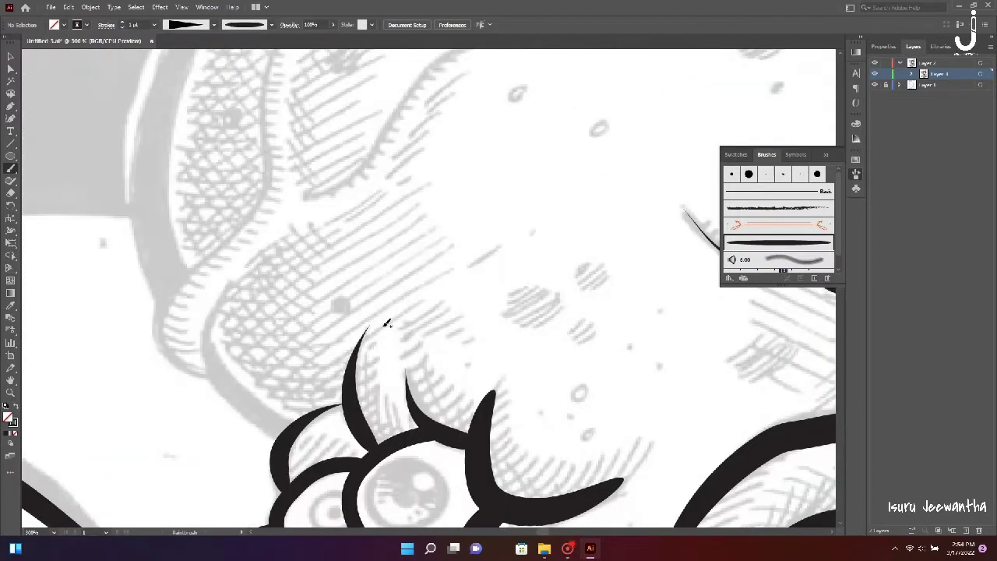
left_click_drag(267, 105, 273, 45)
scroll(272, 47, "up", 6)
Ink an inner fold line on the dome and delete a stray stroke.
key("v")
left_click(10, 168)
left_click_drag(389, 161, 390, 161)
scroll(358, 314, "down", 3)
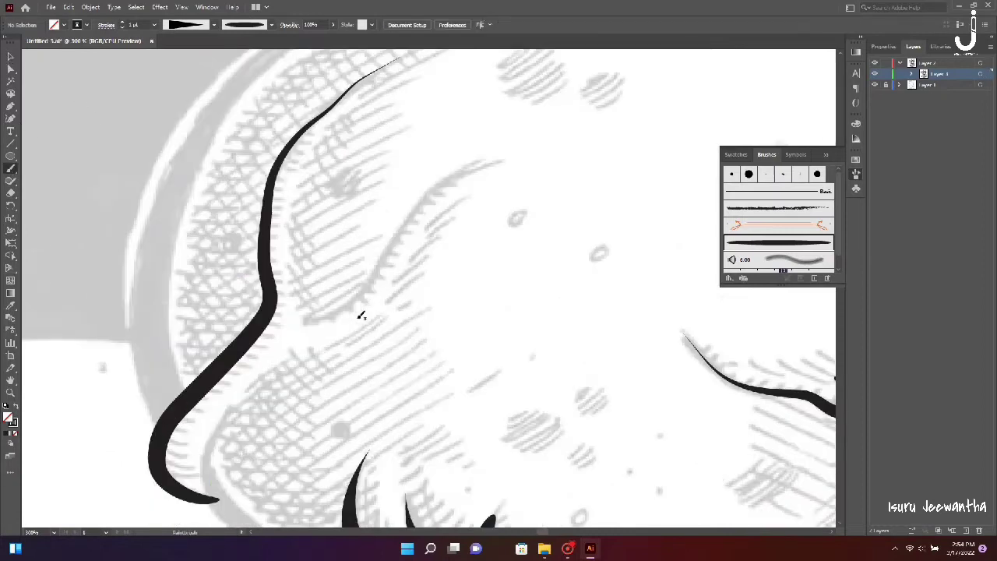
scroll(304, 306, "down", 1)
left_click_drag(466, 149, 482, 144)
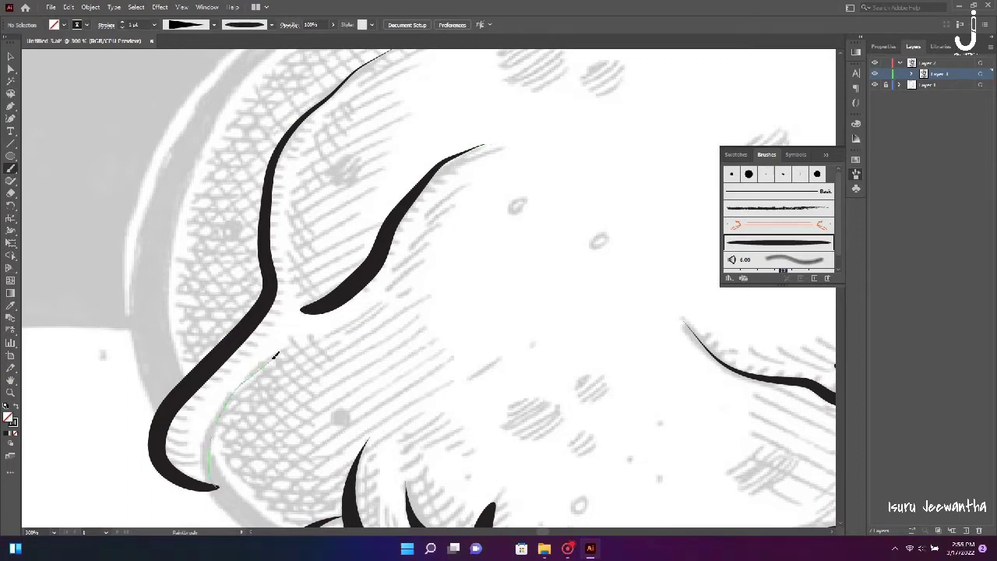
left_click(11, 56)
left_click(350, 218)
key("Delete")
scroll(679, 257, "up", 5)
Paint a curved ink stroke at the dome's lower left.
key("ctrl+0")
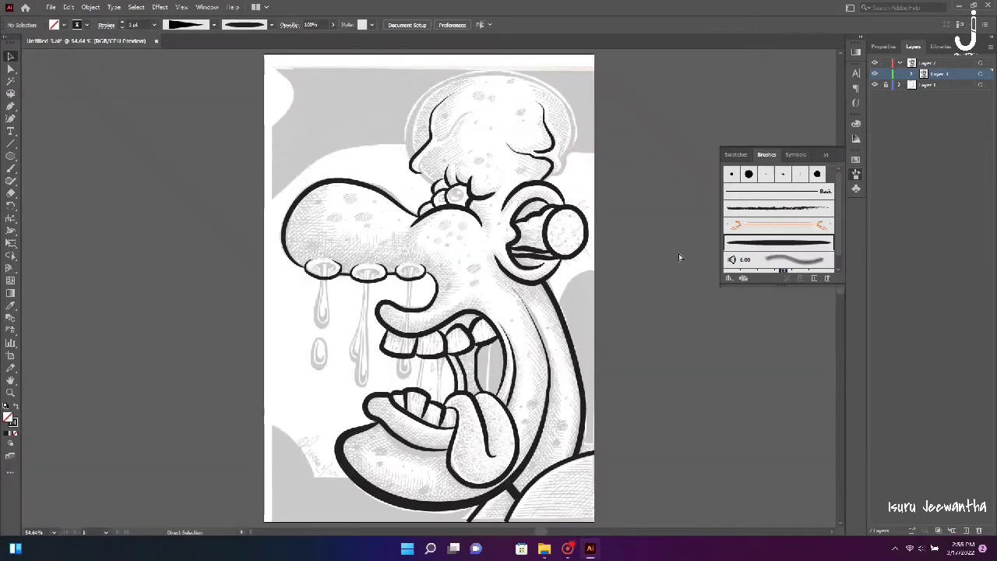
scroll(538, 228, "up", 1)
scroll(559, 300, "up", 1)
scroll(468, 304, "up", 3)
scroll(364, 312, "right", 5)
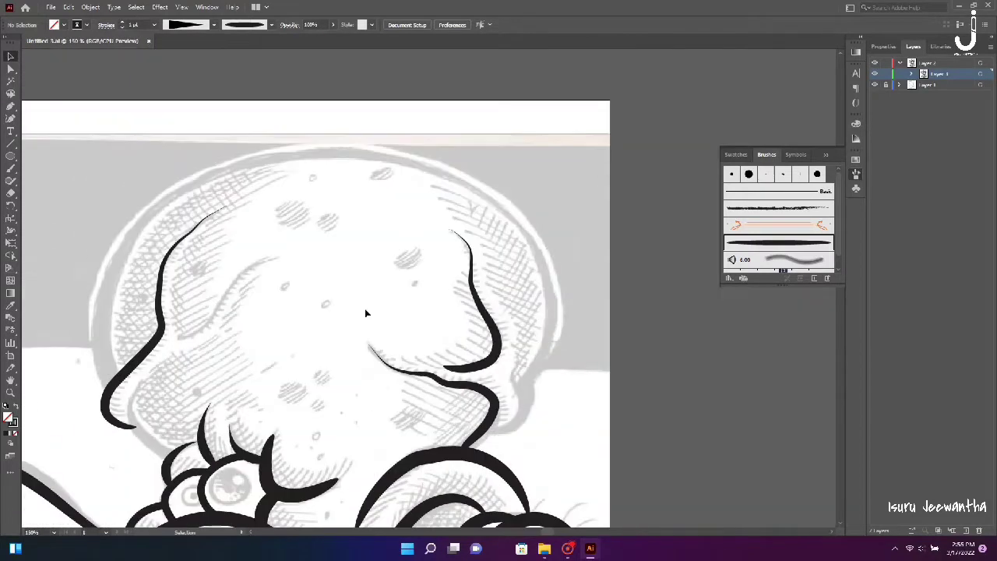
left_click(12, 170)
left_click_drag(133, 403, 148, 375)
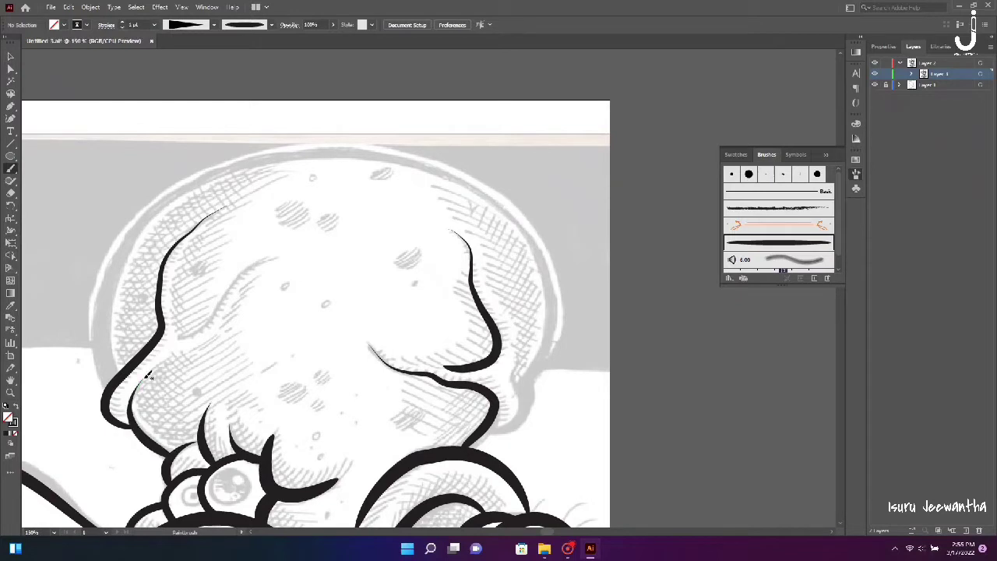
Trace the dome outline with the Curvature tool from lower right up over the top.
left_click(11, 118)
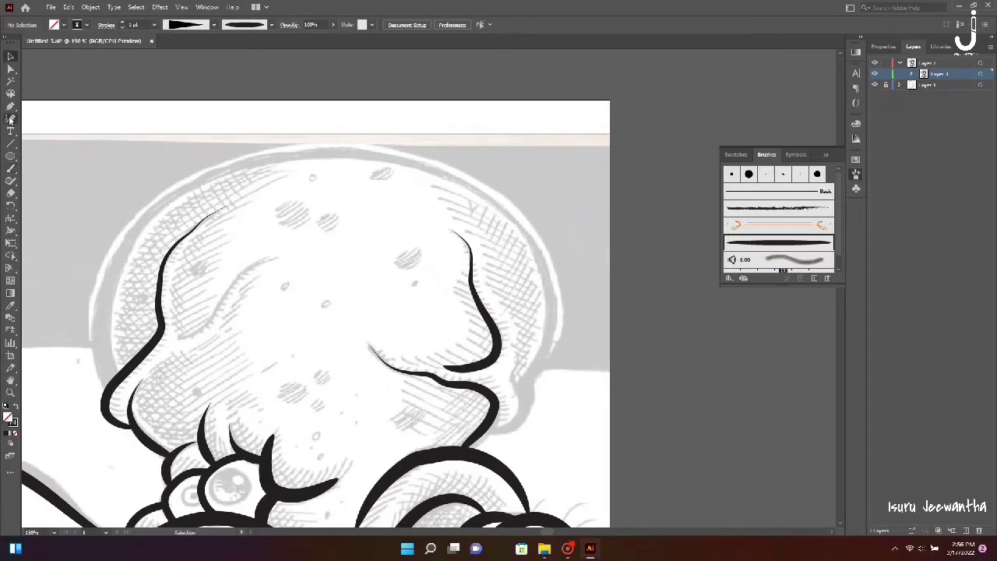
left_click(482, 429)
left_click(523, 399)
left_click(550, 334)
left_click(550, 290)
left_click(495, 205)
left_click(432, 167)
left_click(355, 152)
Continue the dome outline down the left edge to its lower-left end.
left_click(286, 154)
left_click(197, 180)
left_click(143, 222)
left_click(109, 279)
left_click(102, 341)
left_click(114, 382)
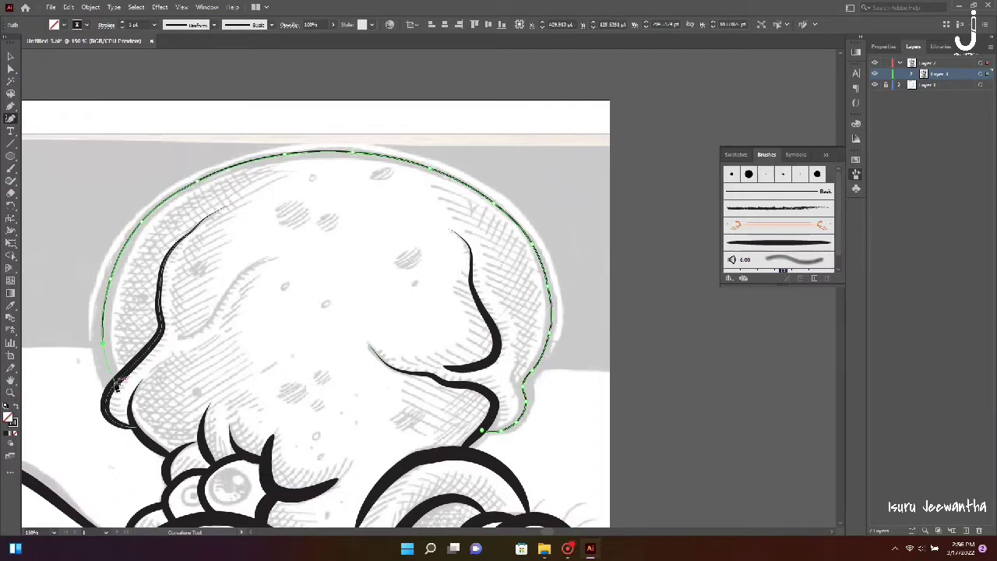
key("v")
Thicken the dome outline, then thin it near the top right and lower right.
left_click(122, 23)
left_click(122, 23)
left_click(122, 28)
left_click(11, 231)
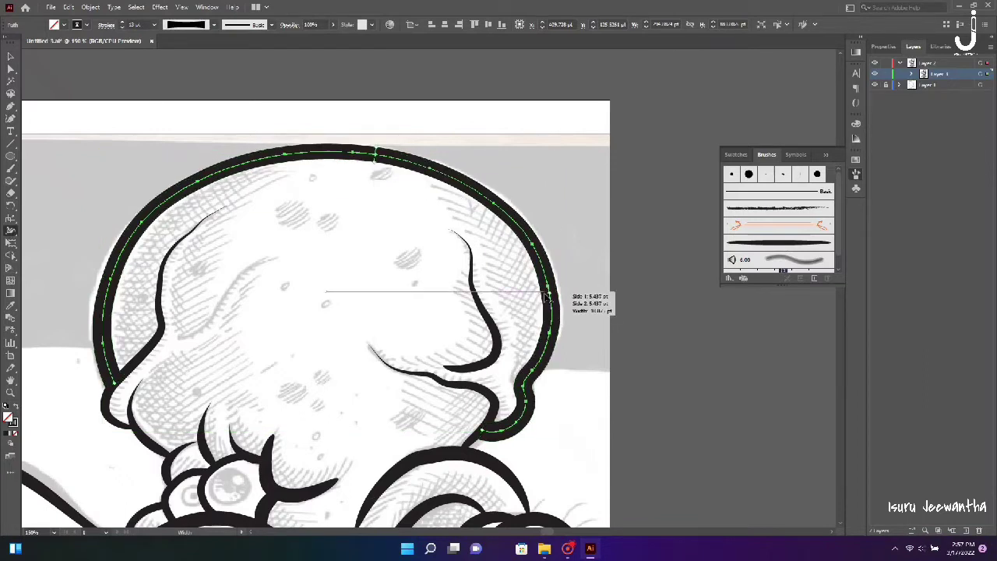
left_click_drag(491, 193, 482, 200)
scroll(499, 304, "down", 1)
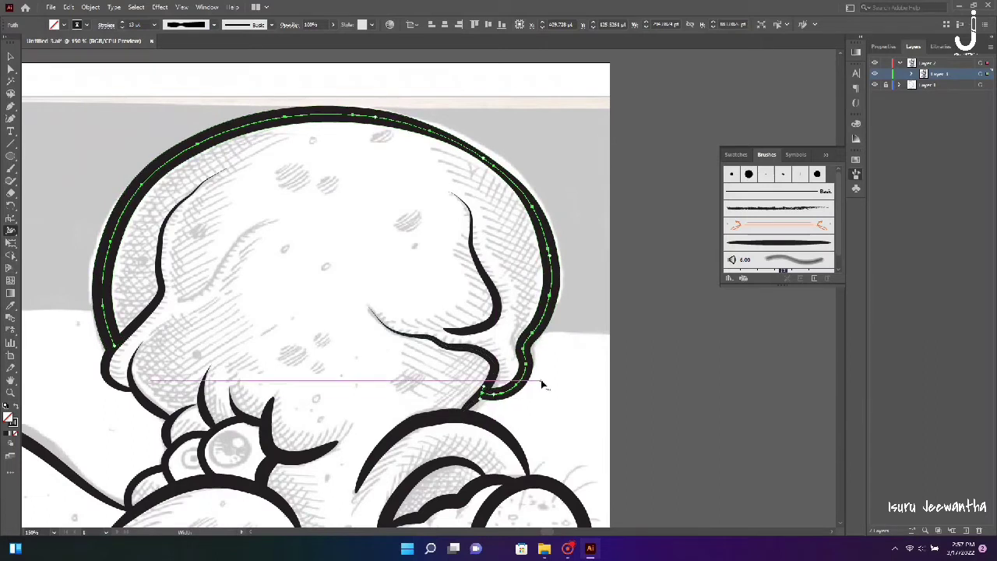
left_click_drag(563, 266, 554, 262)
Draw a curved crease line inside the dome with the Curvature tool.
key("v")
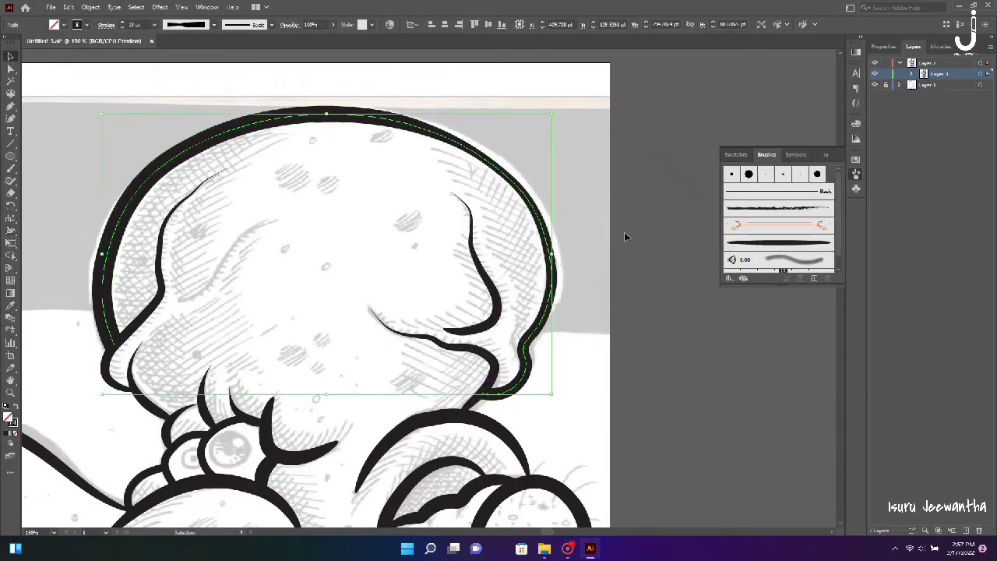
key("ctrl+0")
key("ctrl+plus")
key("ctrl+plus")
key("ctrl+plus")
scroll(625, 144, "up", 5)
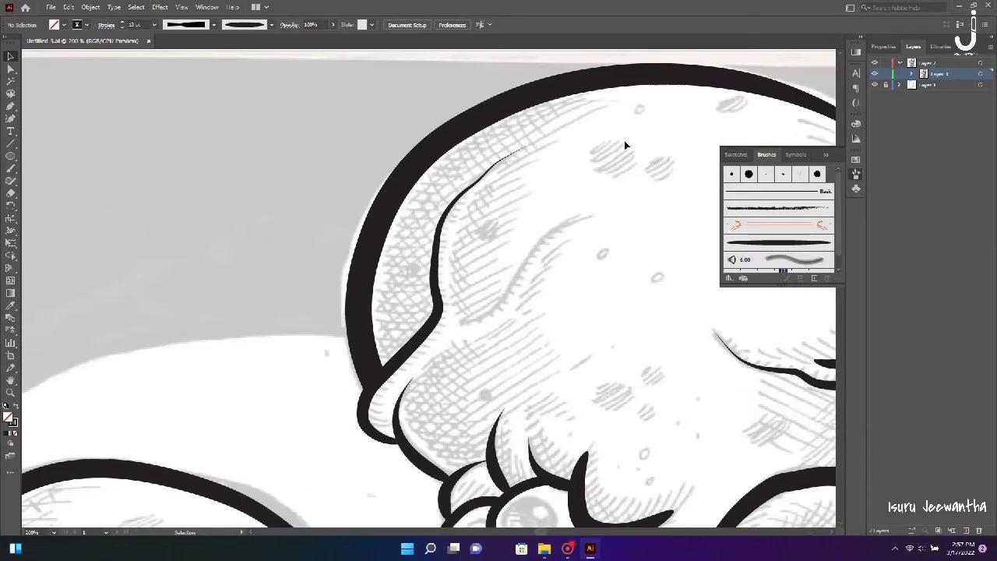
key("shift+grave")
left_click(460, 334)
left_click(505, 307)
left_click(542, 254)
left_click(599, 227)
Give the crease line a 4 pt weight and a tapered width profile.
left_click(187, 24)
left_click(185, 62)
left_click(122, 22)
left_click(122, 22)
left_click(122, 21)
left_click(10, 56)
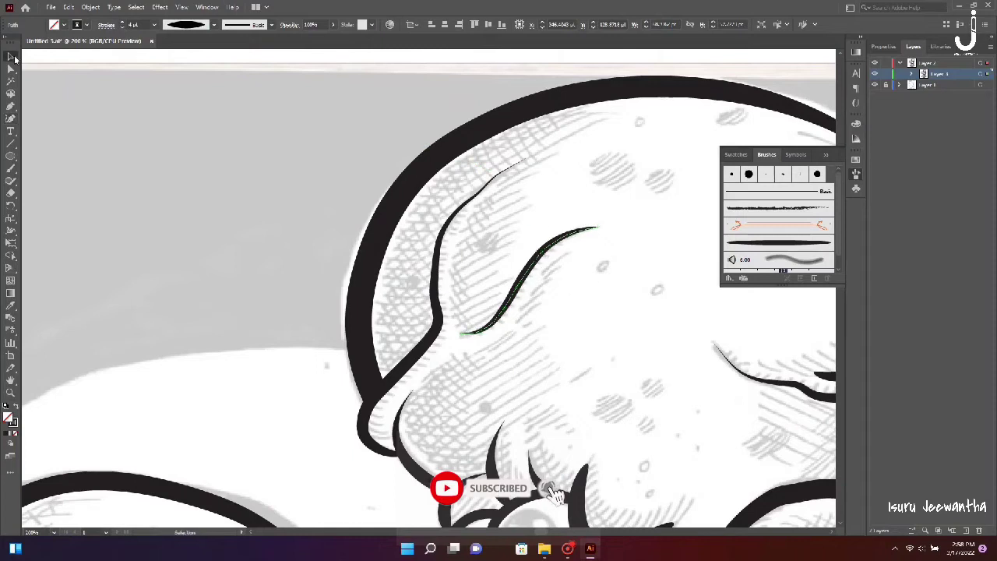
left_click(395, 277)
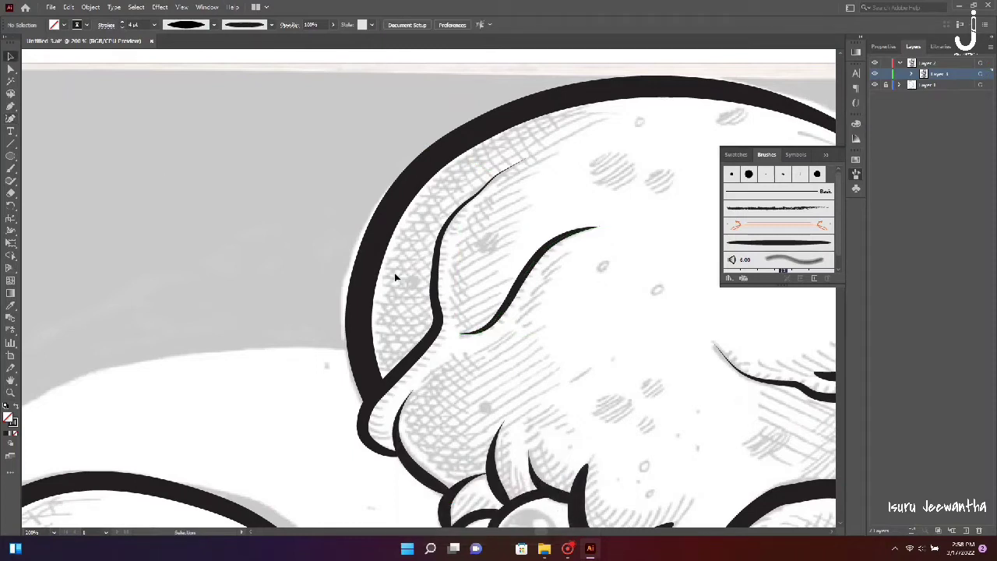
Fit the whole artboard in view and save the document.
scroll(564, 363, "down", 3)
key("ctrl+0")
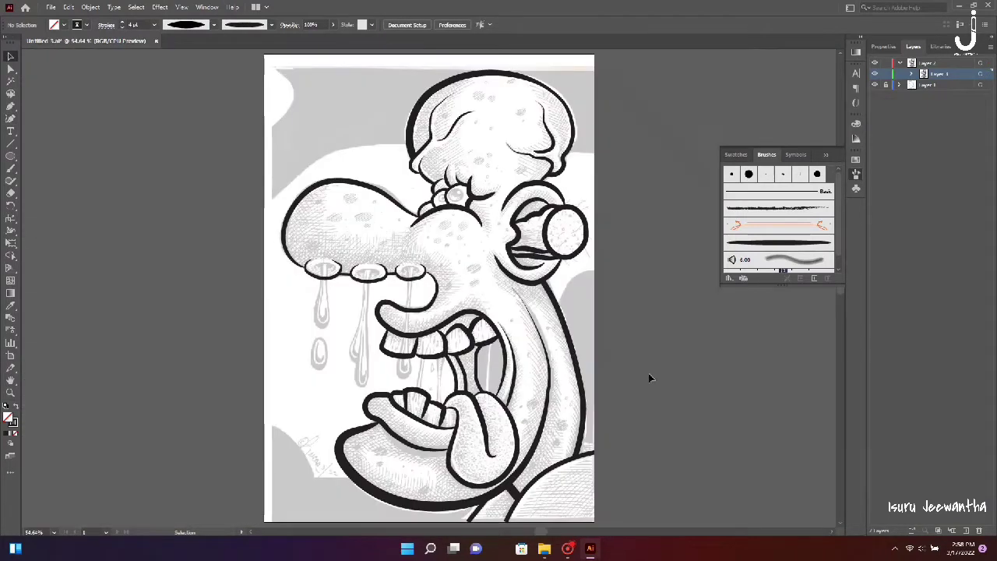
key("ctrl+s")
scroll(327, 284, "up", 5)
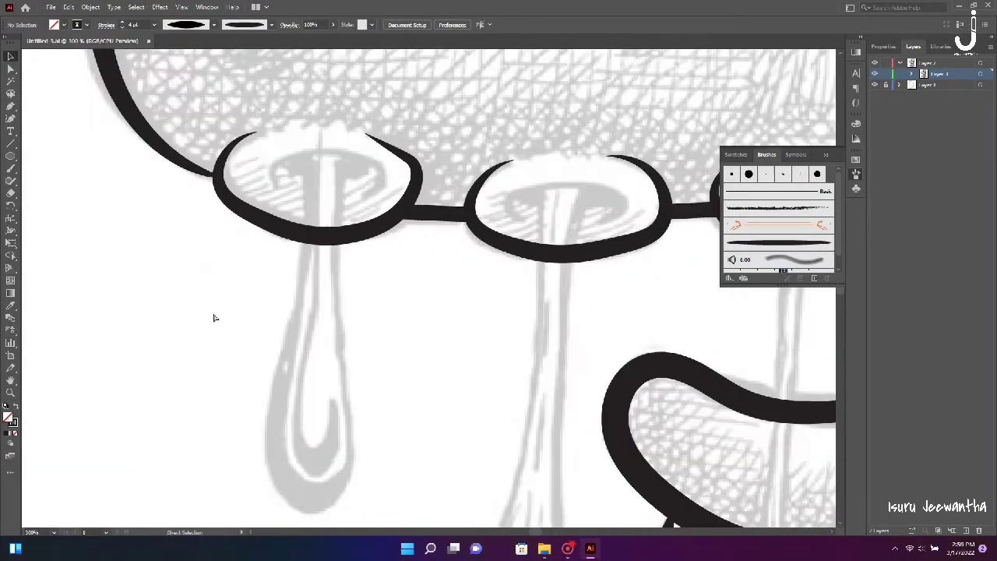
Draw a 4 pt tapered arc inside the left nostril ring.
key("shift+grave")
left_click(273, 185)
left_click(303, 157)
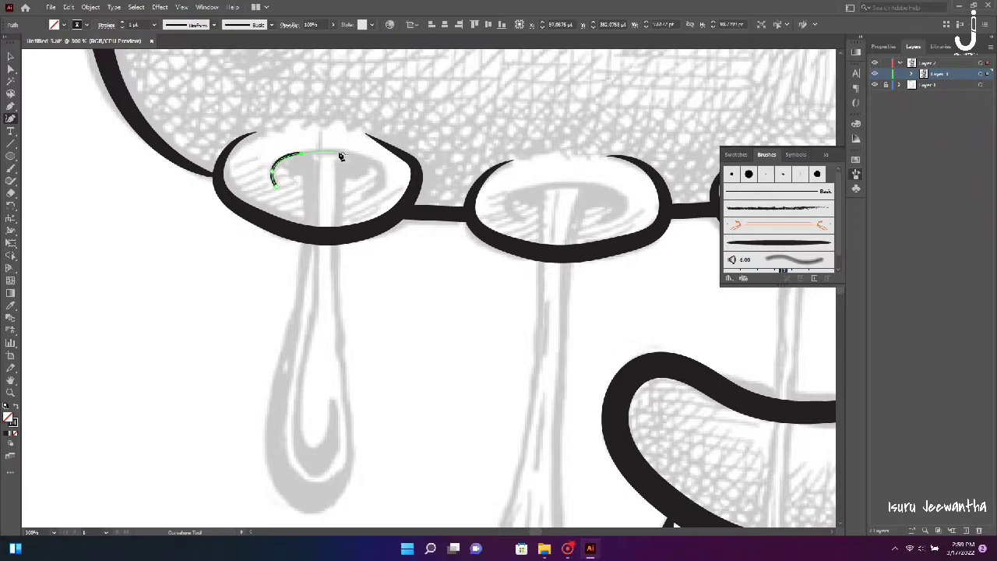
left_click(381, 171)
left_click(364, 198)
left_click(122, 21)
left_click(214, 24)
left_click(183, 58)
left_click(11, 56)
left_click(11, 118)
Draw a 4 pt tapered arc inside the middle nostril ring.
left_click(520, 219)
left_click(509, 205)
left_click(519, 190)
left_click(556, 184)
left_click(596, 185)
left_click(616, 196)
left_click(602, 221)
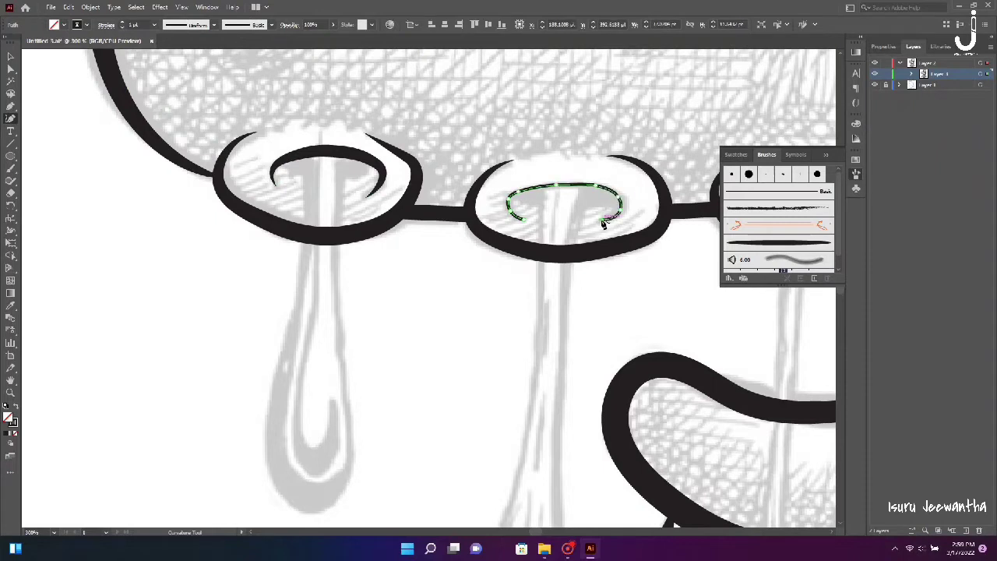
left_click(123, 24)
left_click(189, 25)
left_click(183, 58)
left_click(11, 56)
left_click(91, 187)
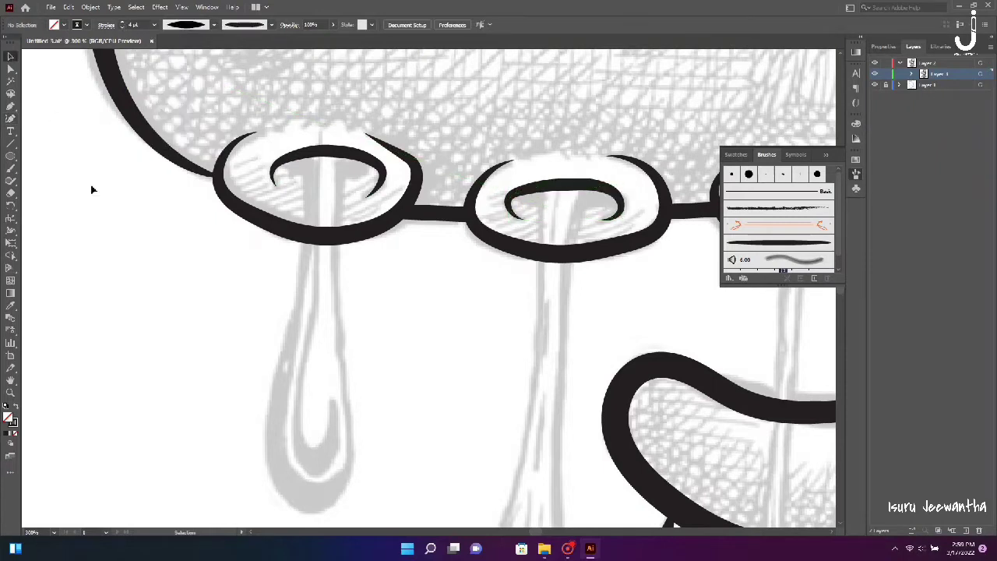
scroll(91, 187, "right", 5)
Draw a 4 pt tapered arc in the right nostril ring, then fit view and save.
left_click(11, 119)
left_click(331, 199)
left_click(360, 170)
left_click(398, 173)
left_click(419, 194)
left_click(123, 25)
left_click(189, 25)
left_click(183, 58)
left_click(10, 57)
left_click(269, 281)
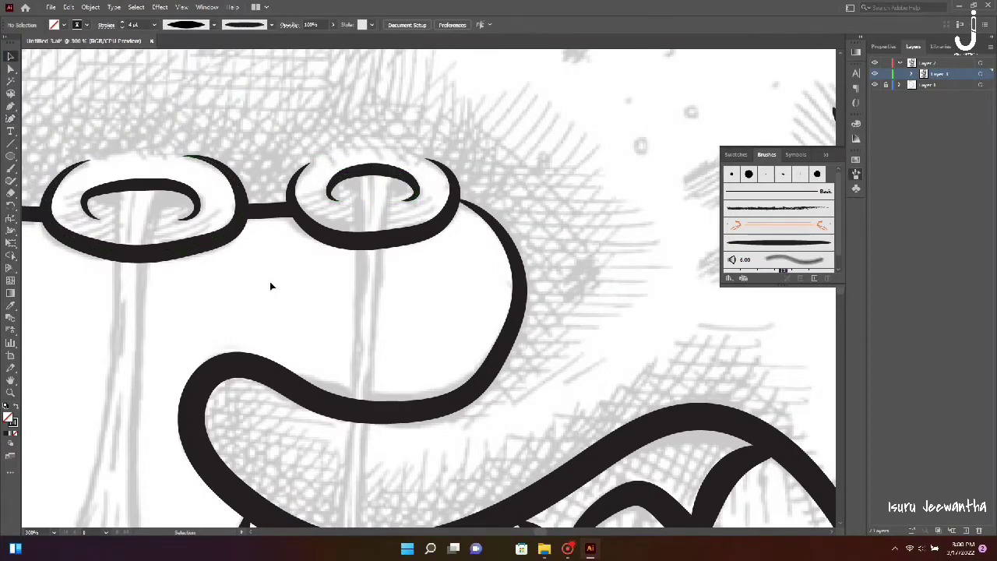
key("ctrl+0")
key("ctrl+s")
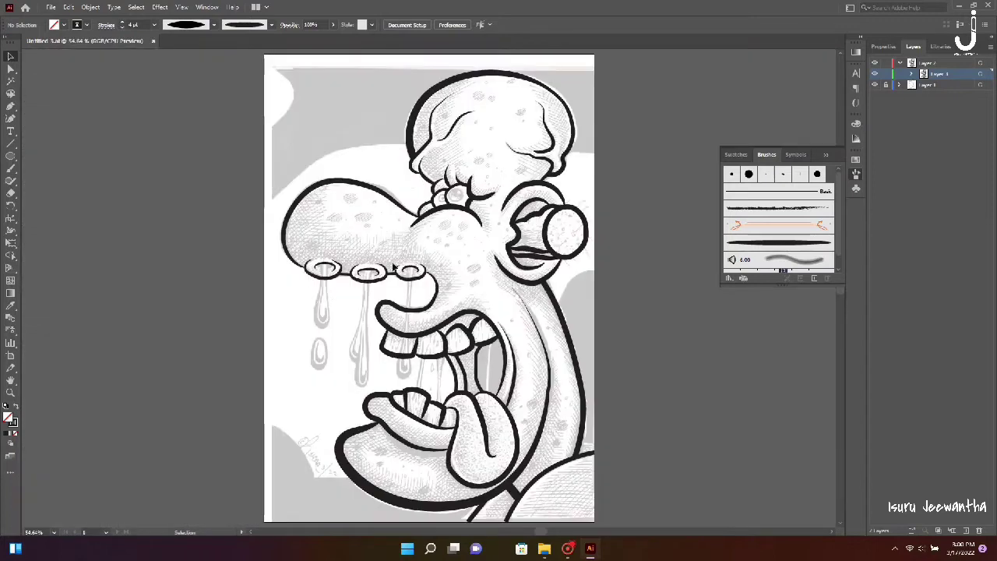
Make Layer 2 active and add a new sublayer, Layer 4, inside it.
left_click(369, 270)
left_click(145, 216)
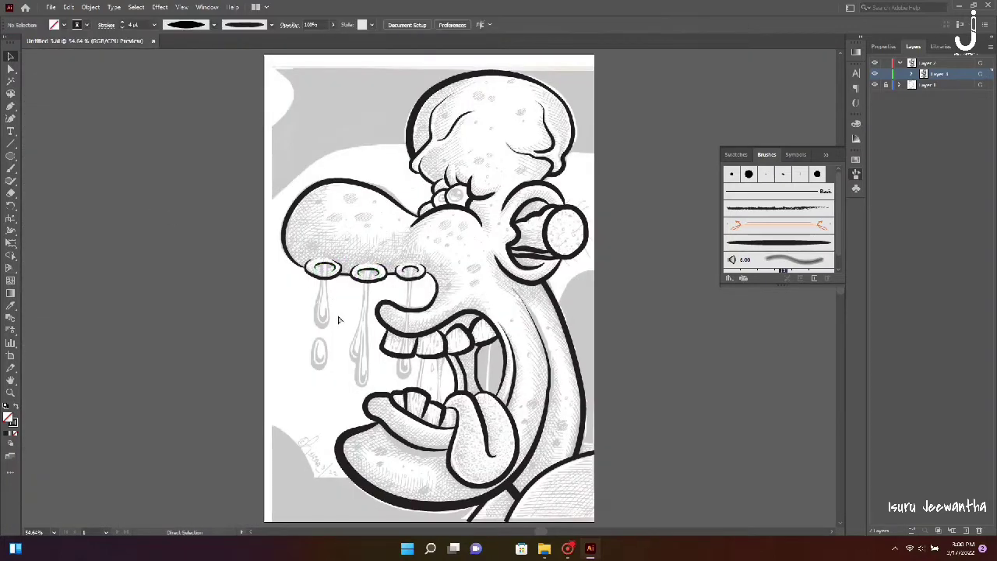
left_click(920, 359)
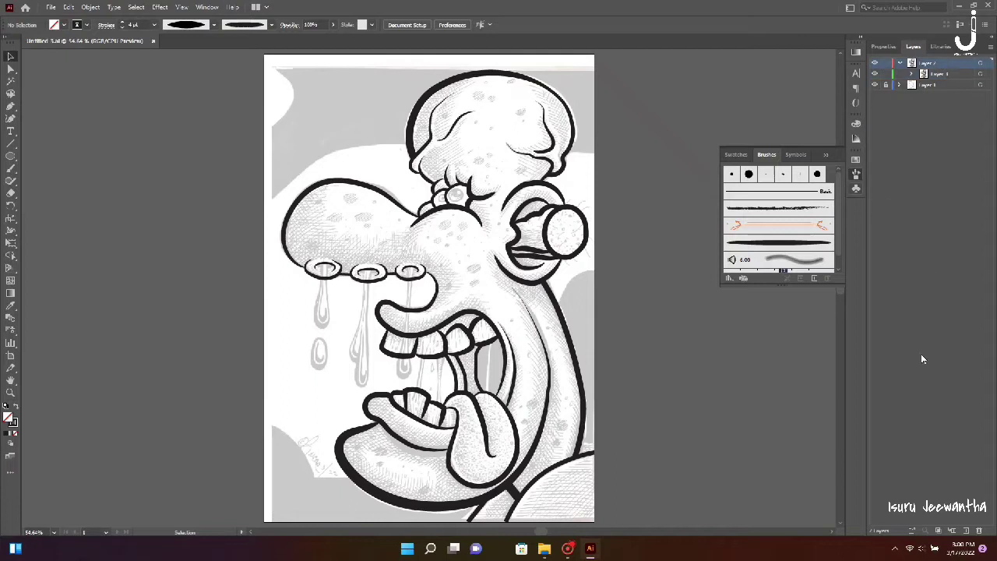
left_click(951, 532)
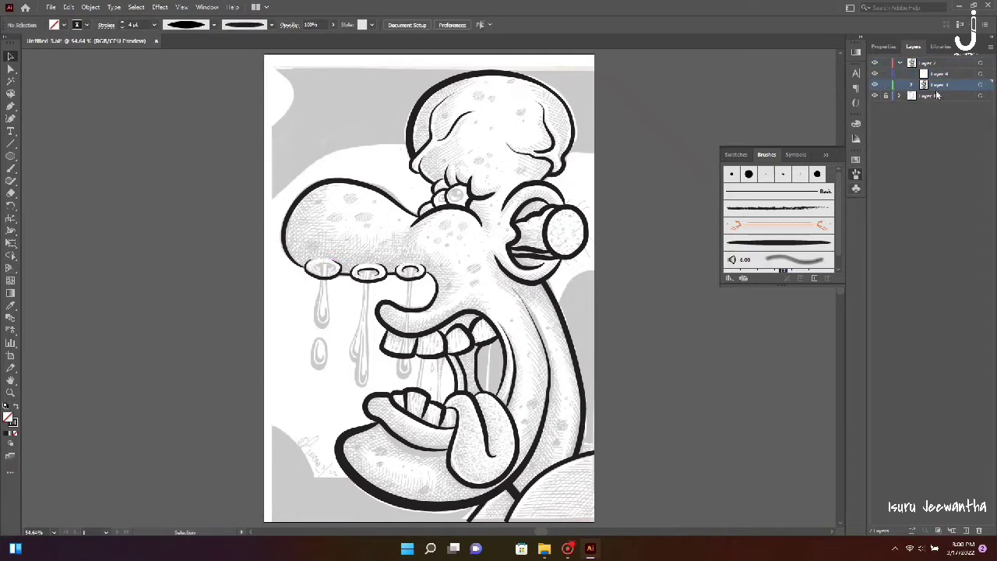
Check the nostril rings and the small stray shape below the nose by selecting them.
left_click(316, 266)
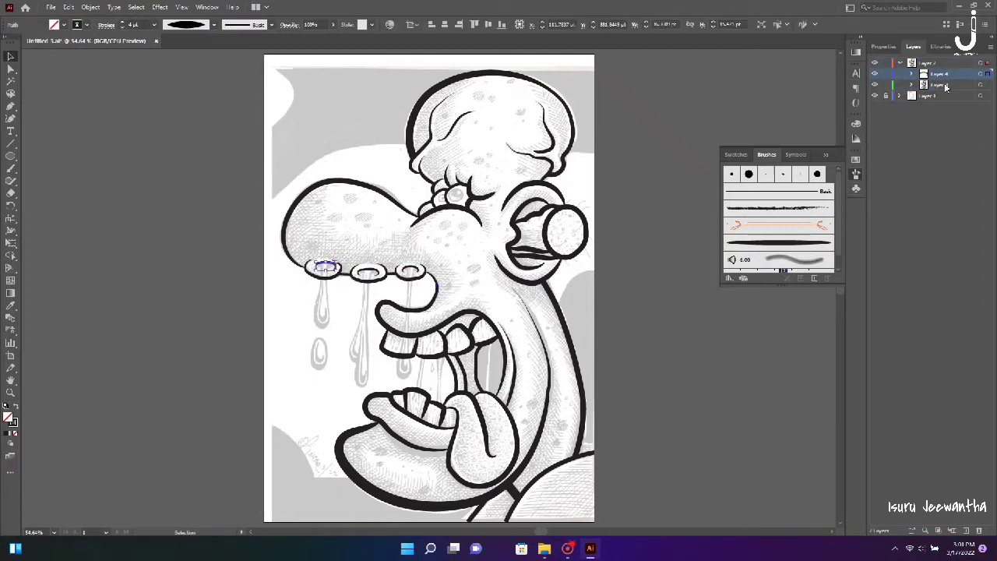
key("ctrl+shift+a")
key("v")
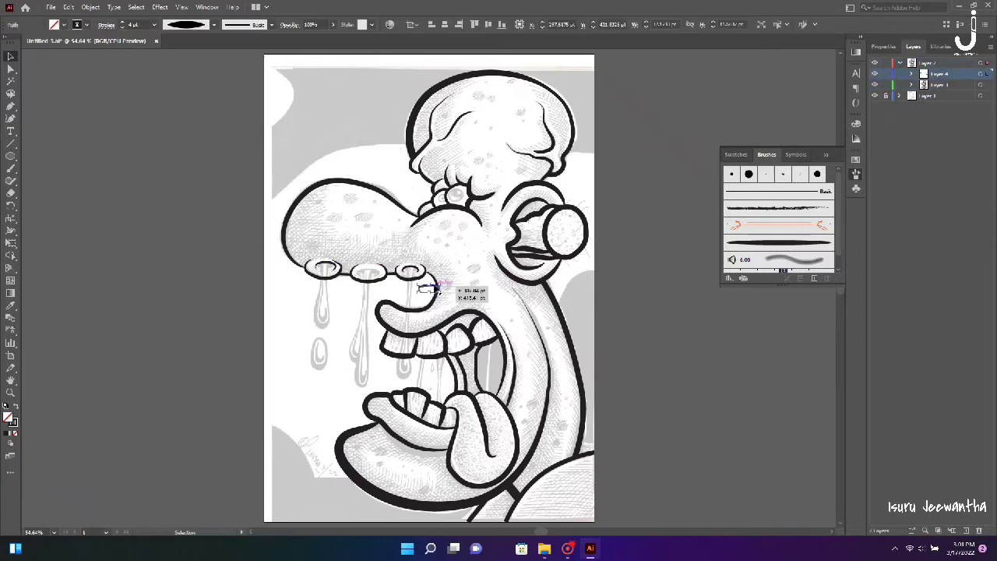
left_click(368, 272)
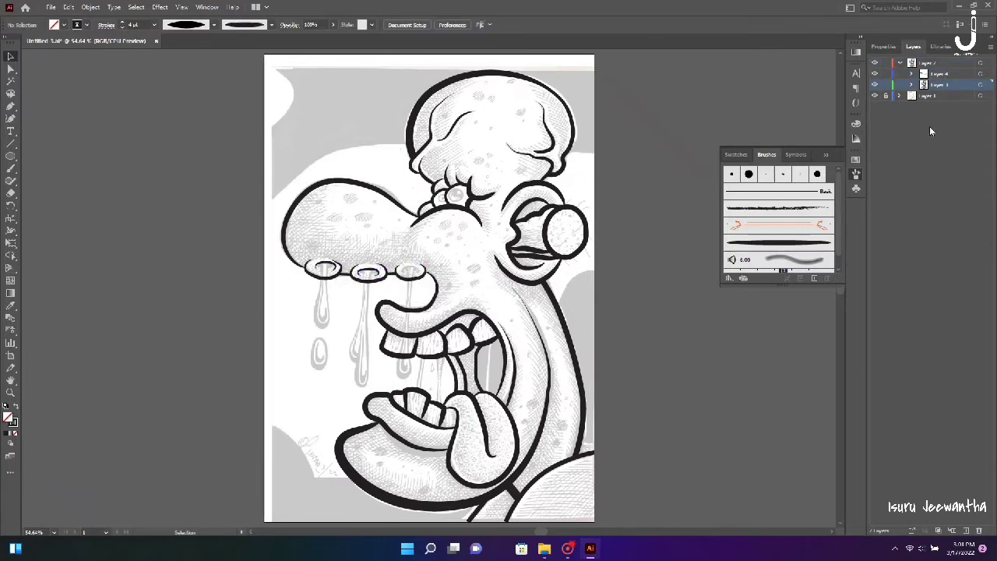
left_click(428, 289)
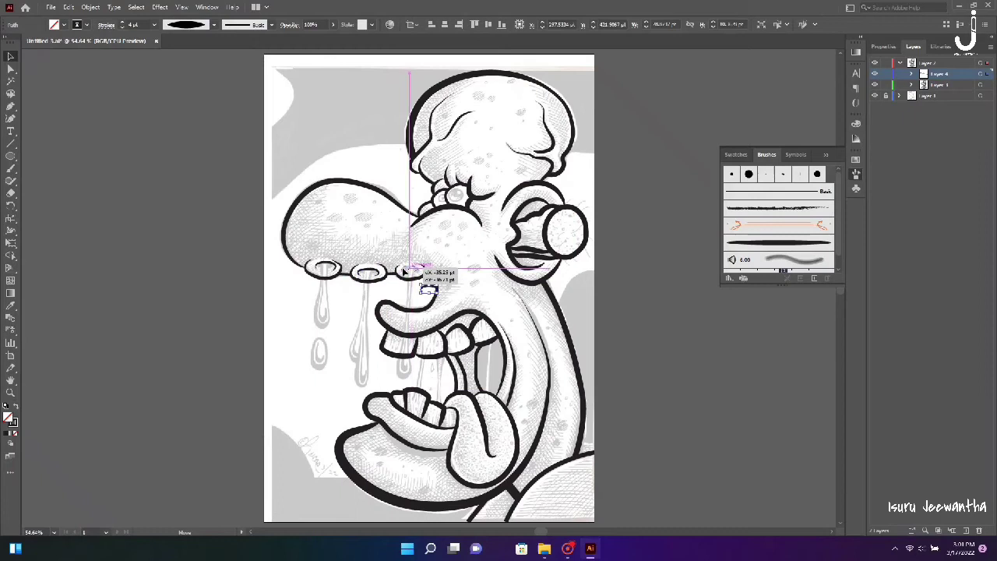
left_click(225, 206)
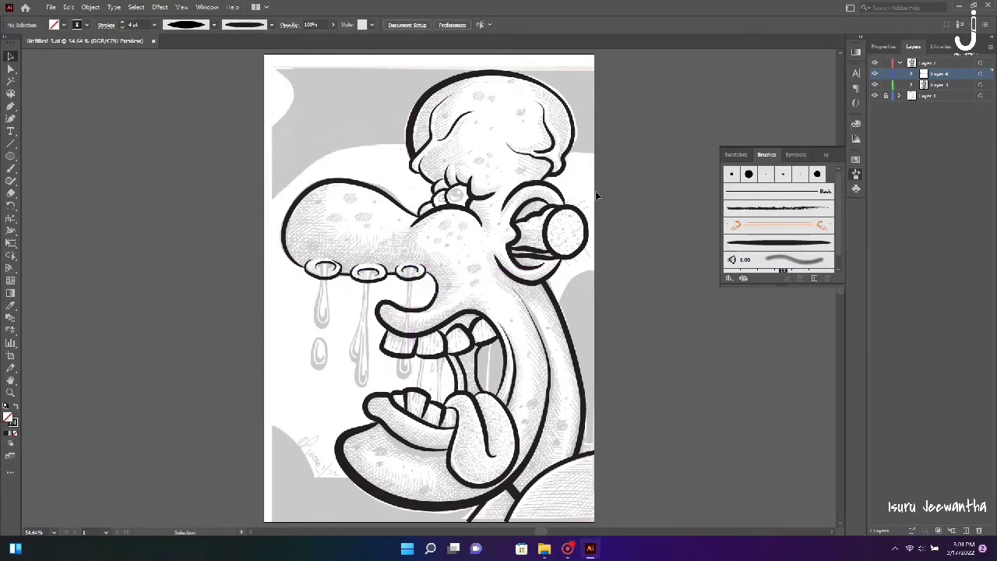
key("ctrl+equal")
key("ctrl+equal")
key("ctrl+equal")
Trace a drip hanging from the left nostril with the Curvature tool.
scroll(416, 241, "up", 5)
scroll(416, 241, "down", 5)
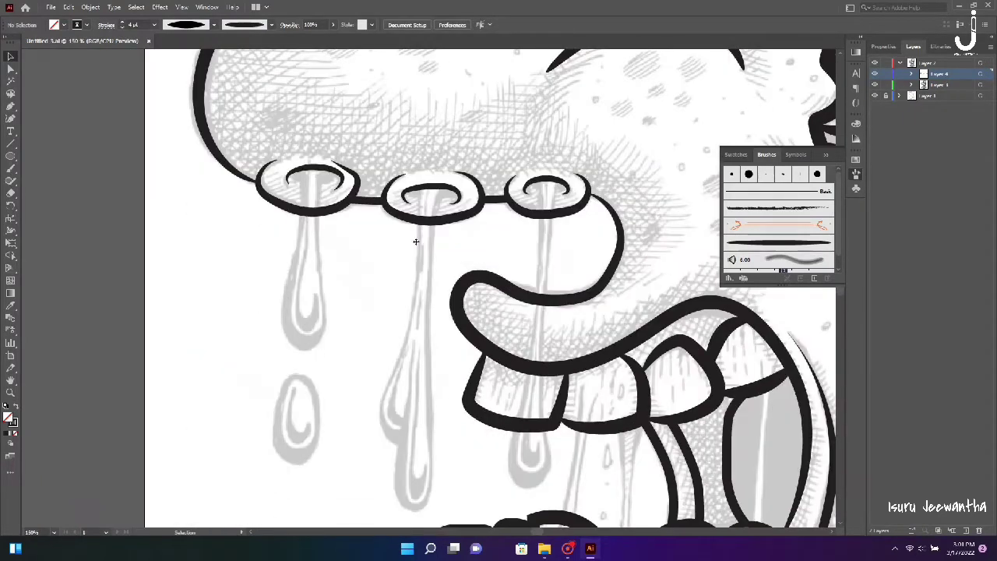
left_click(11, 119)
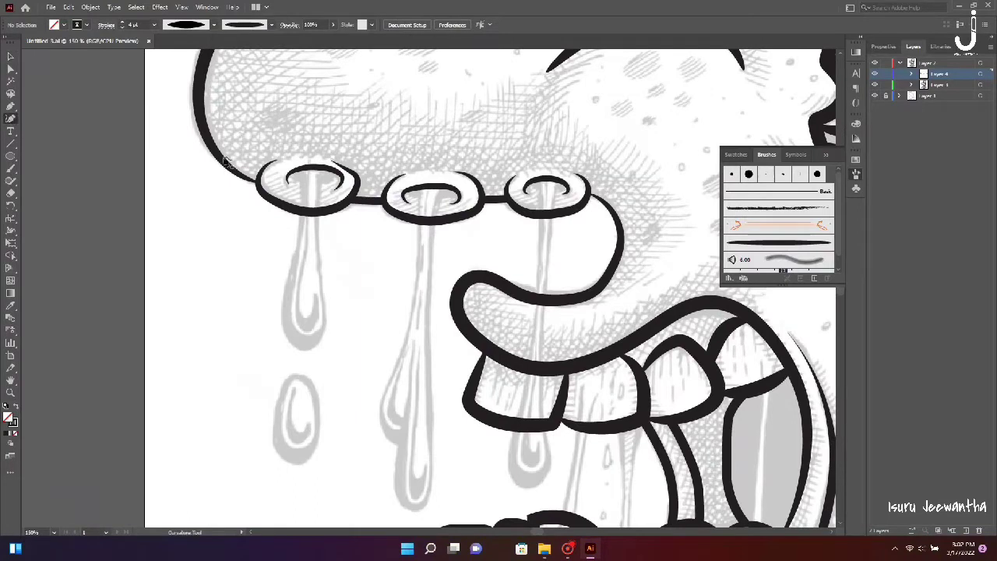
left_click(302, 169)
left_click(287, 302)
left_click(289, 329)
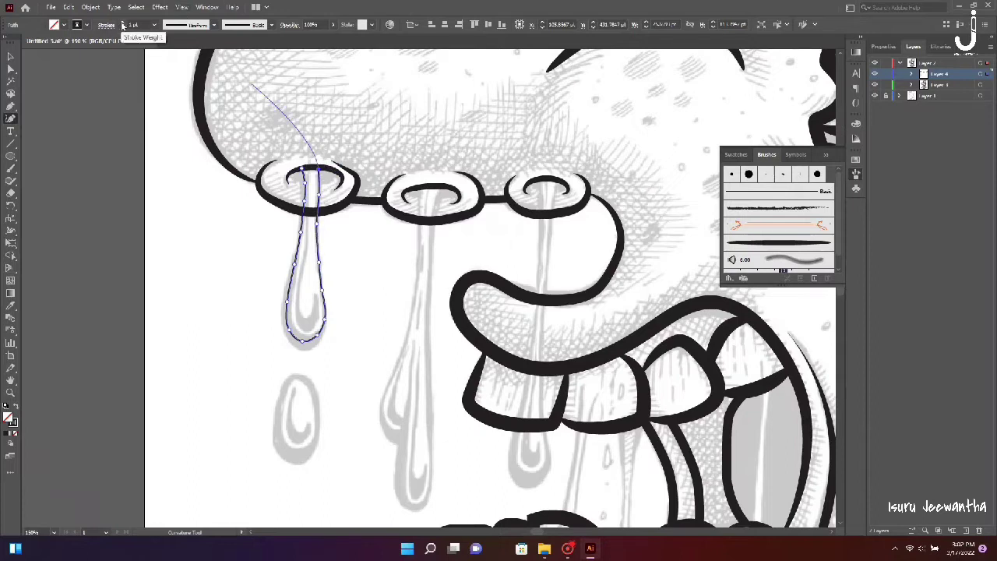
Give the left nostril drip a 7 pt stroke with a tapered width profile.
left_click(123, 22)
left_click(123, 23)
left_click(122, 23)
left_click(214, 24)
left_click(208, 62)
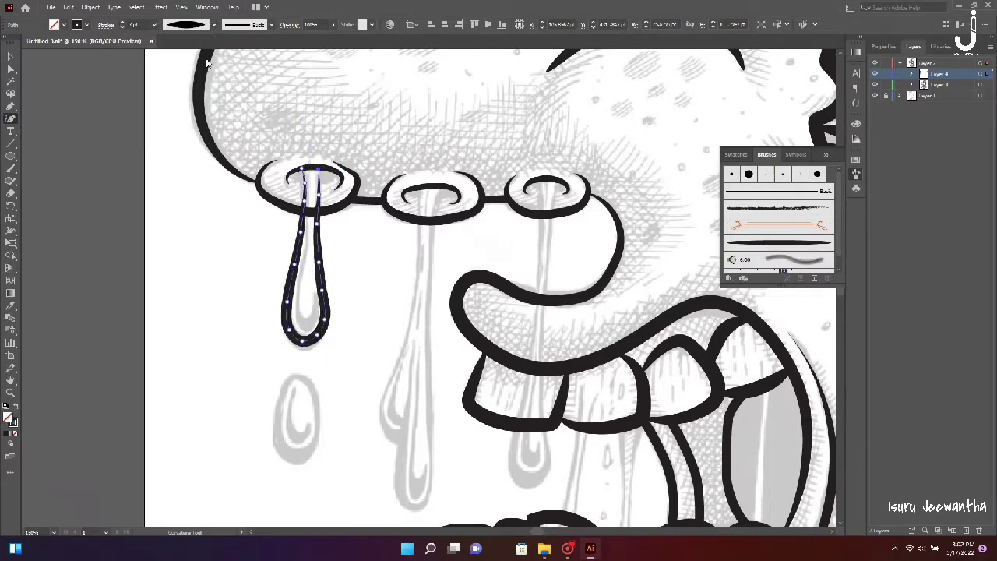
key("v")
left_click(313, 317)
Trace the middle nostril drip outline around its rounded bottom.
key("shift+grave")
left_click(441, 189)
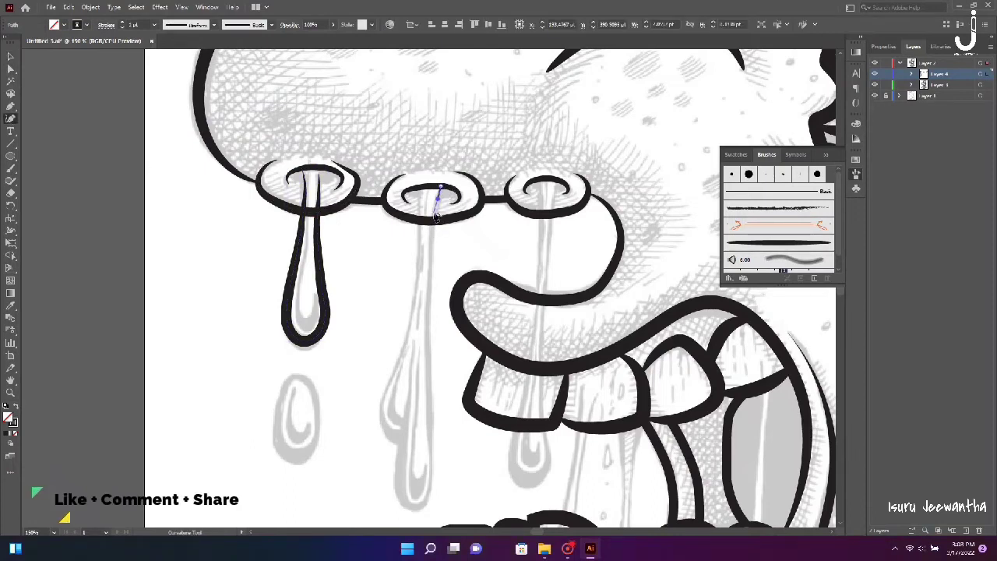
left_click(427, 309)
left_click(429, 345)
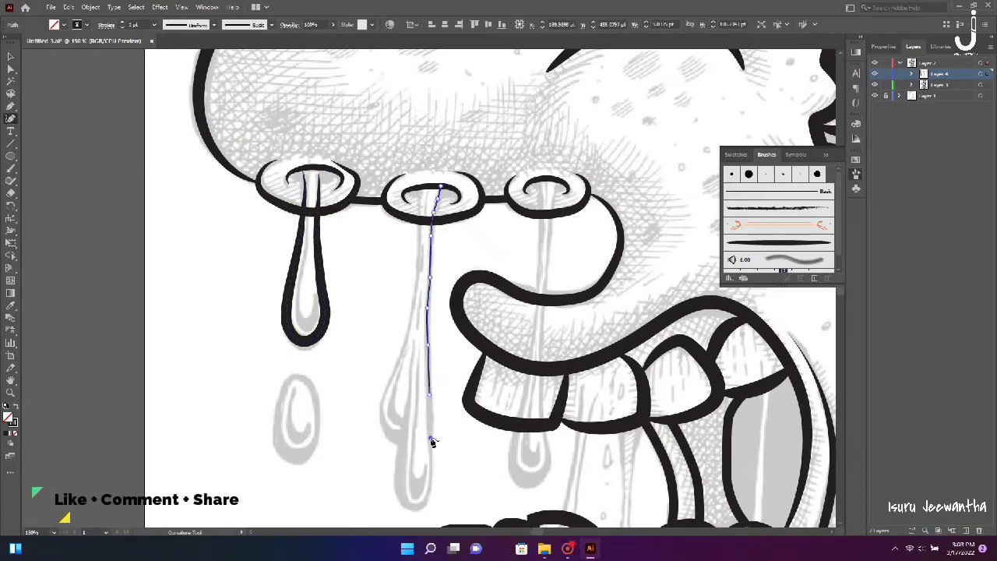
left_click(414, 503)
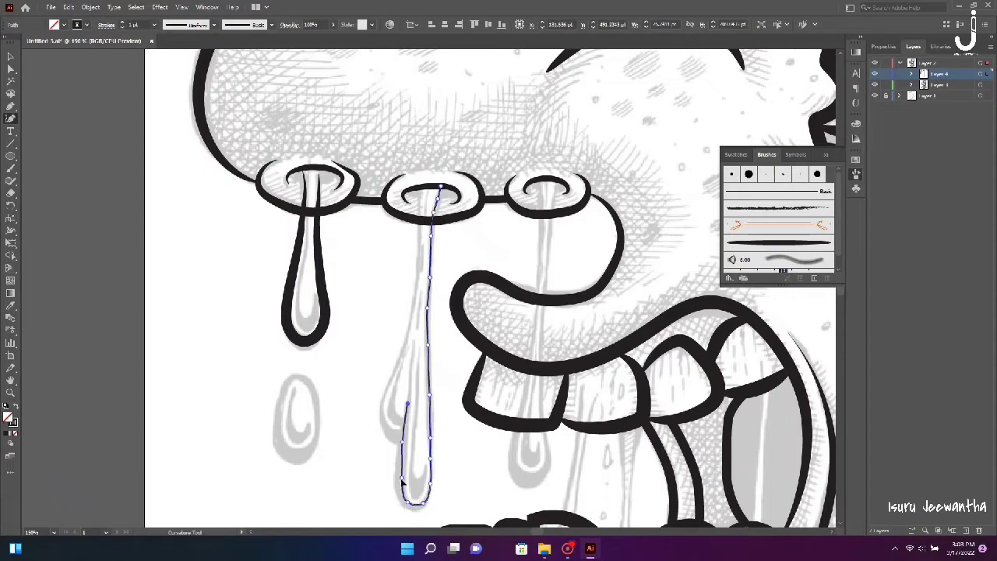
left_click(413, 340)
Give the middle drip a 7 pt stroke and a tapered width profile.
left_click(123, 21)
left_click(123, 21)
left_click(122, 21)
left_click(215, 24)
left_click(207, 57)
key("v")
left_click(75, 127)
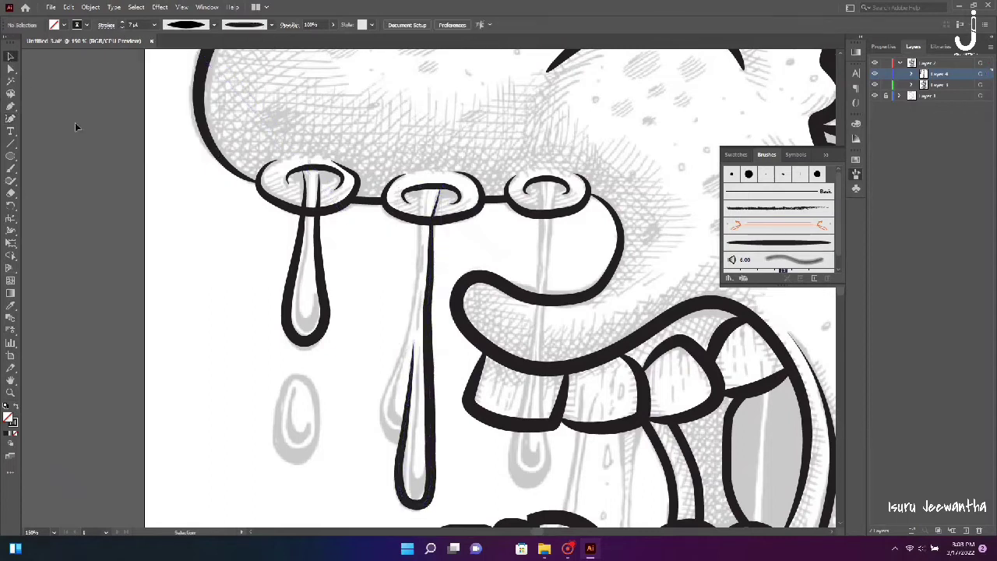
left_click(219, 25)
left_click(189, 110)
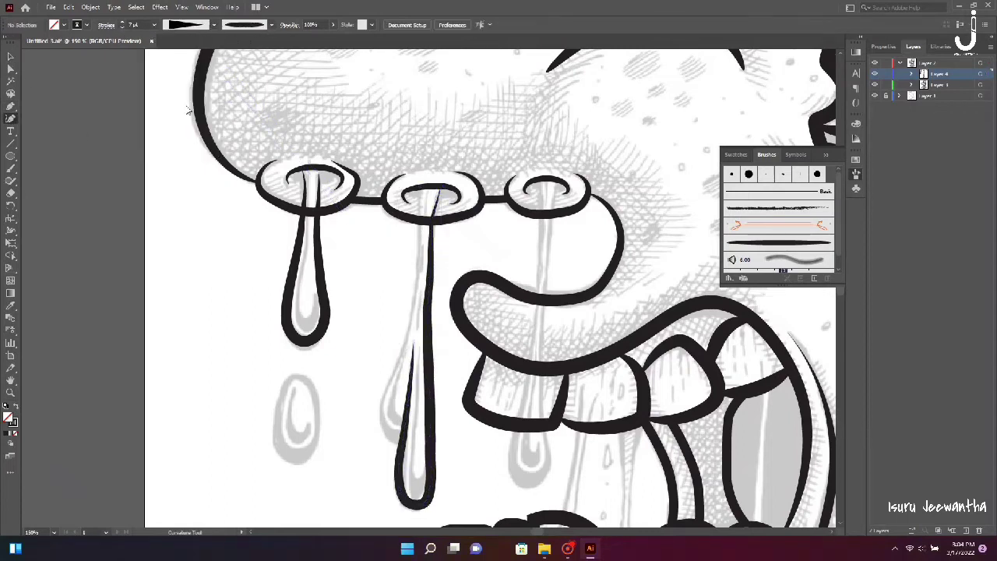
Add a 7 pt path along the middle drip's left side.
left_click(403, 443)
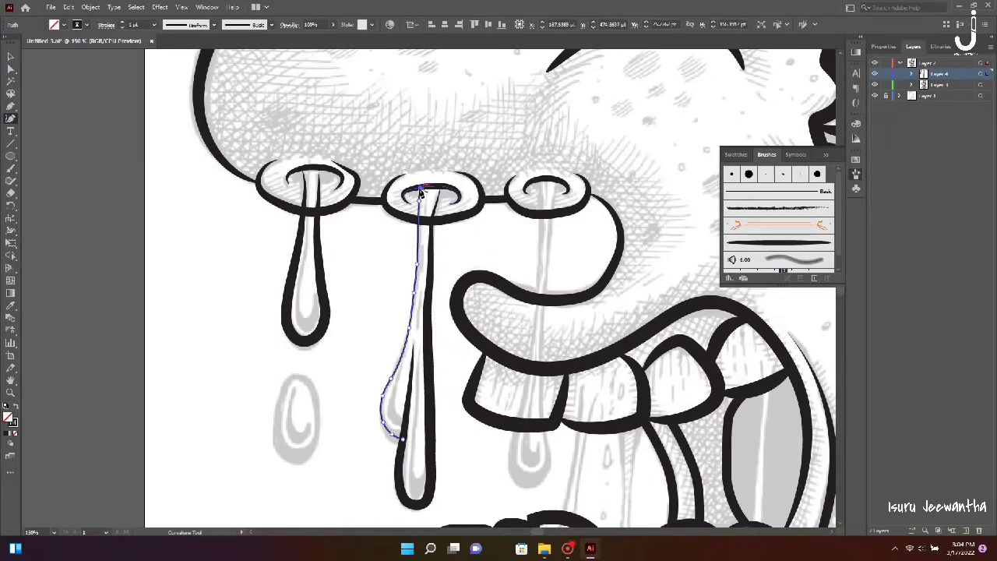
key("v")
left_click(154, 25)
left_click(144, 125)
left_click(231, 378)
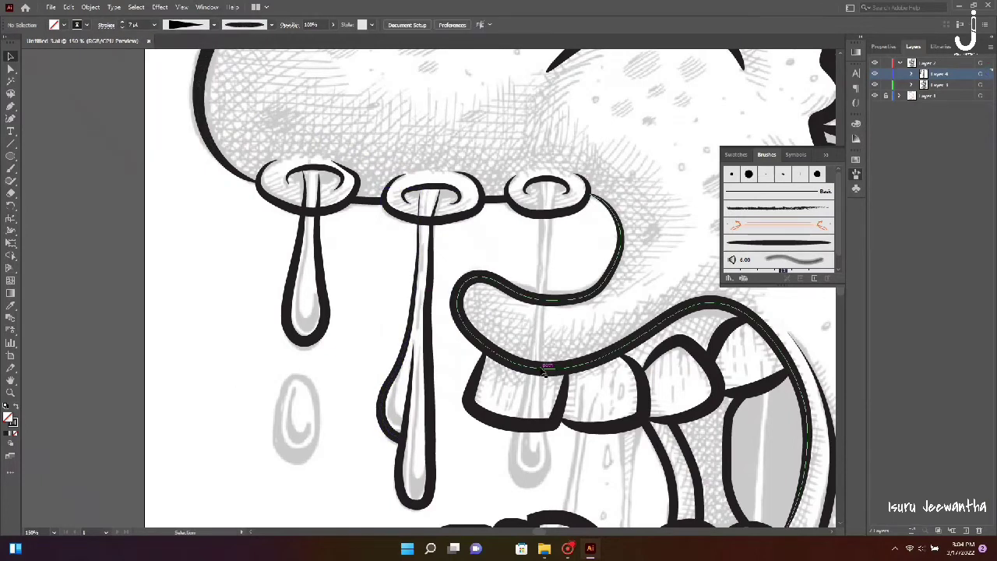
Outline the right nostril drip with a tapered profile and a 5 pt stroke.
scroll(399, 298, "right", 4)
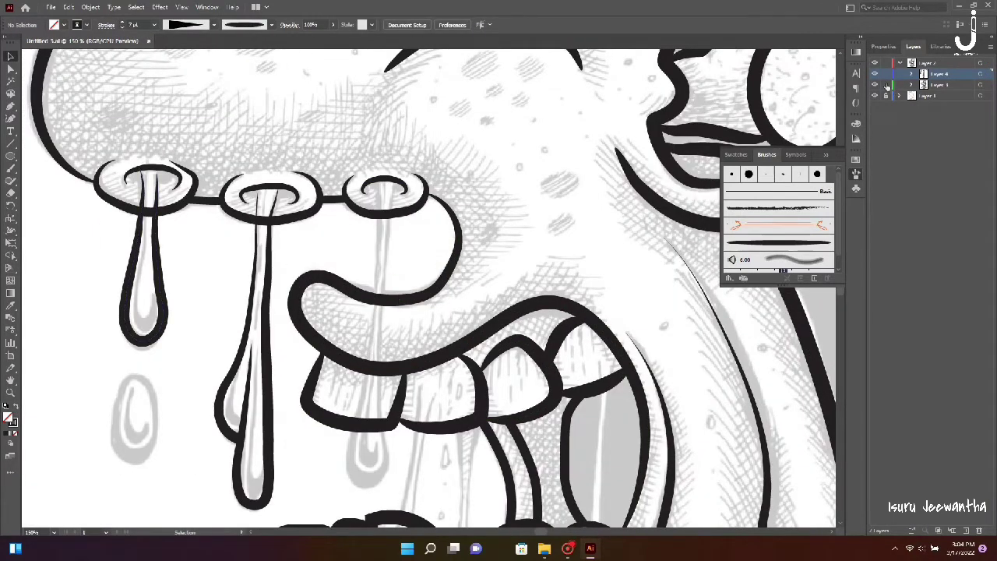
left_click(375, 181)
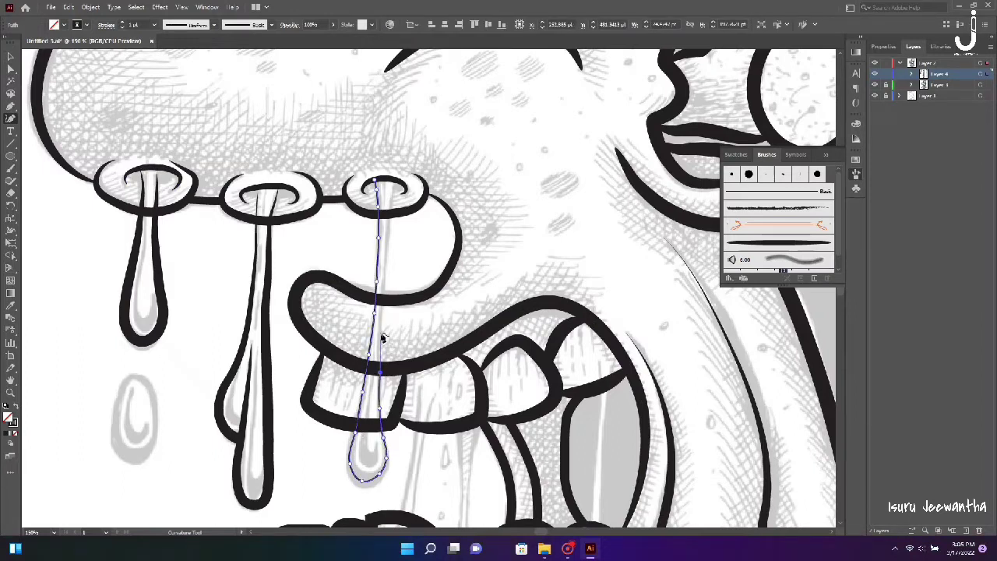
left_click(395, 173)
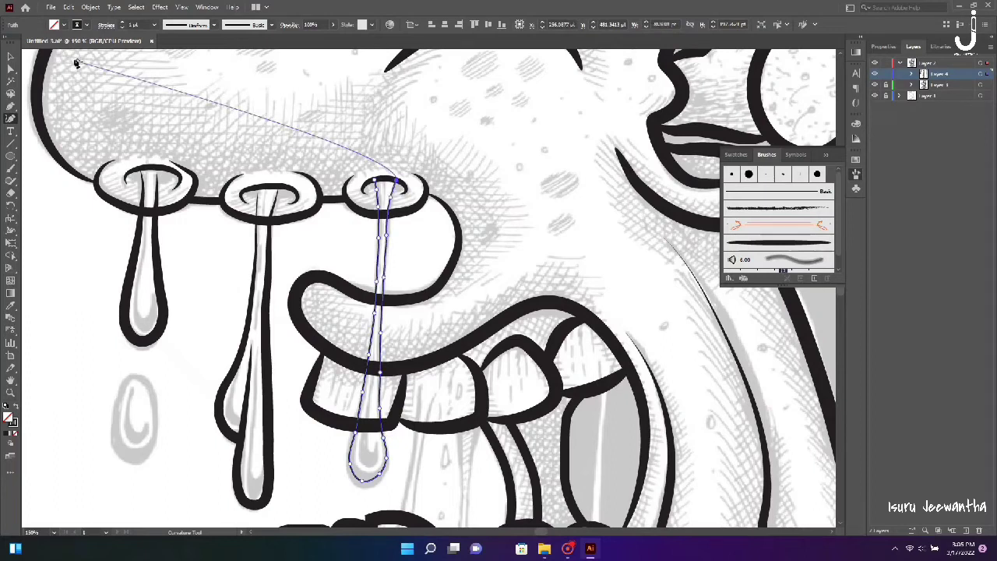
left_click(122, 22)
left_click(186, 24)
left_click(187, 68)
left_click(11, 56)
left_click(123, 25)
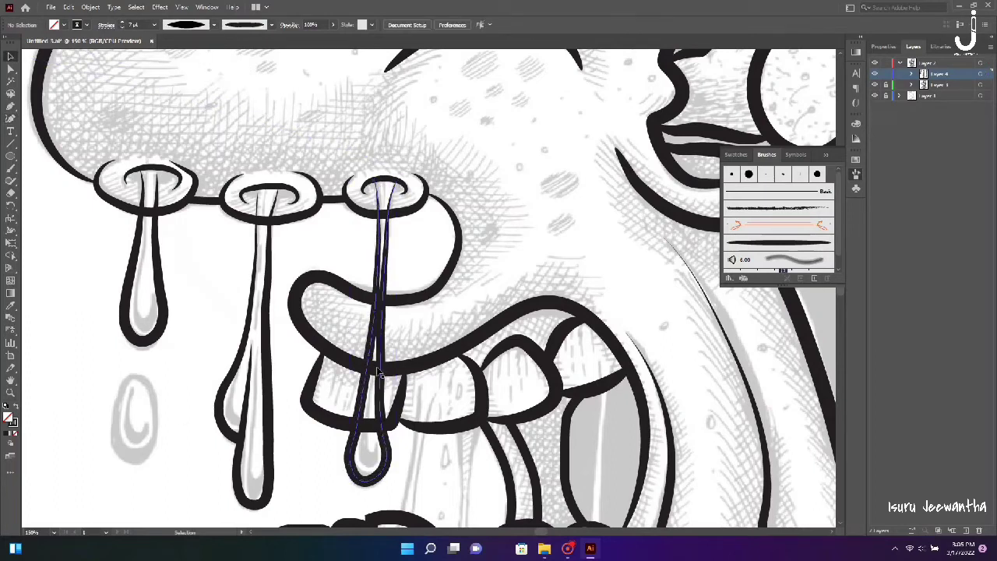
left_click(122, 25)
left_click(42, 100)
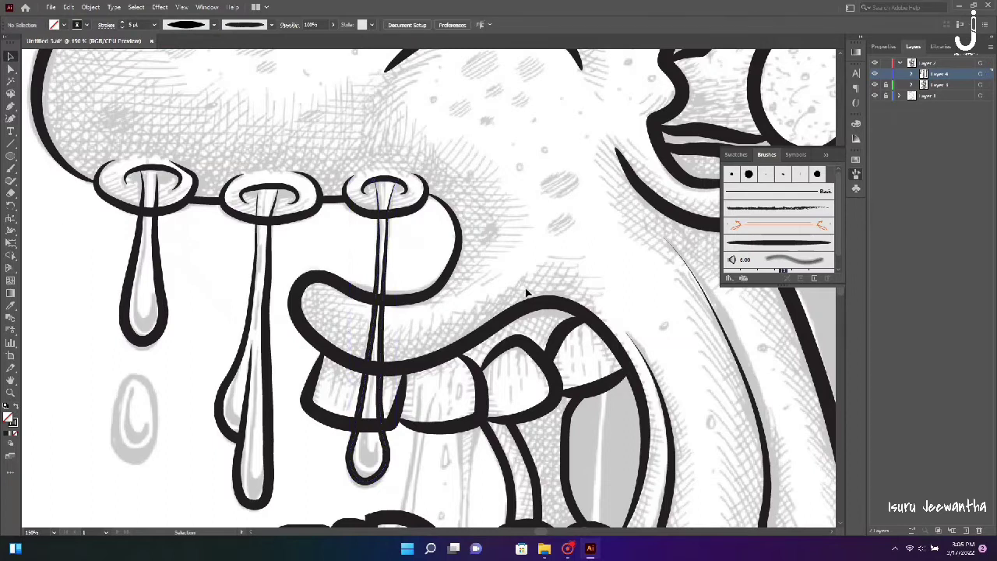
scroll(523, 350, "down", 5)
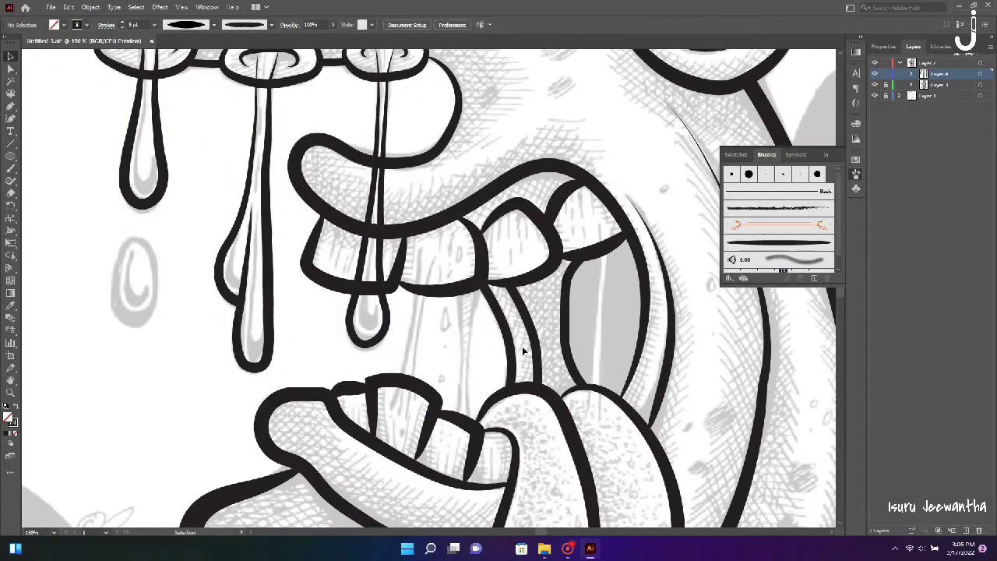
Draw two tapered slime strands between the upper and lower front teeth.
left_click(418, 248)
left_click(393, 404)
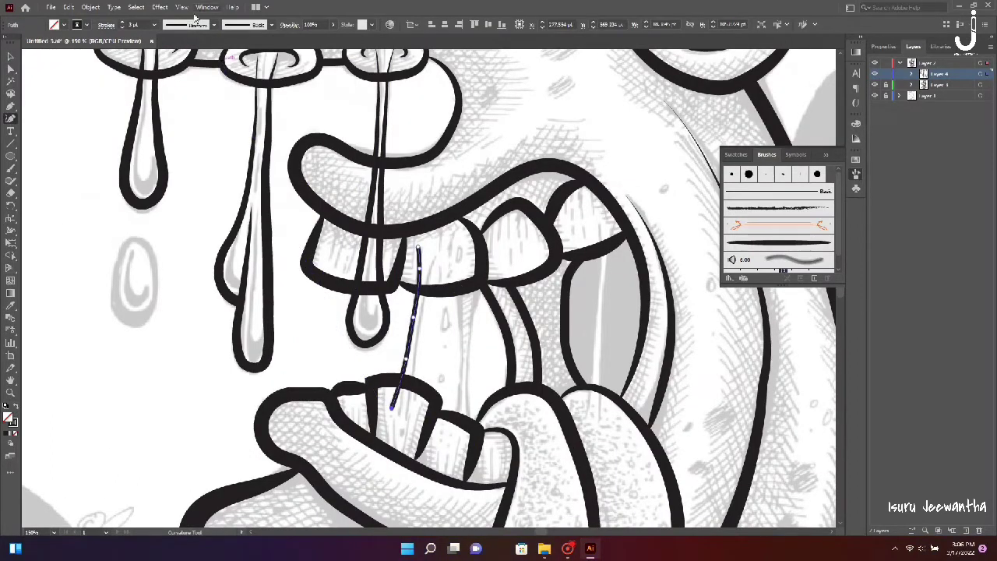
left_click(11, 56)
left_click(230, 283)
left_click(407, 416)
left_click(419, 335)
left_click(430, 268)
left_click(433, 255)
left_click(122, 25)
left_click(213, 25)
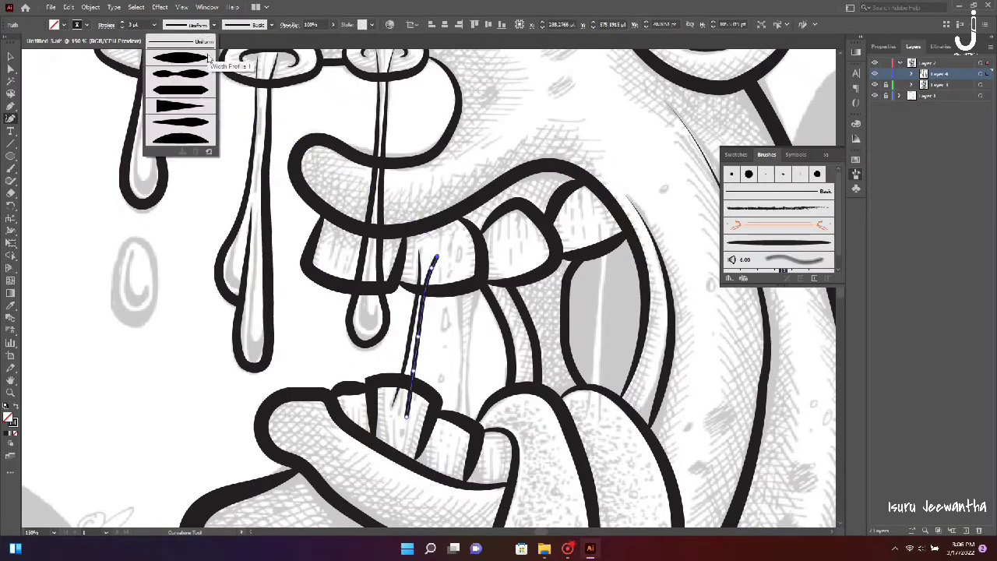
left_click(177, 48)
key("v")
left_click(501, 358)
Add two more 3 pt tapered strands further right in the mouth.
left_click(11, 118)
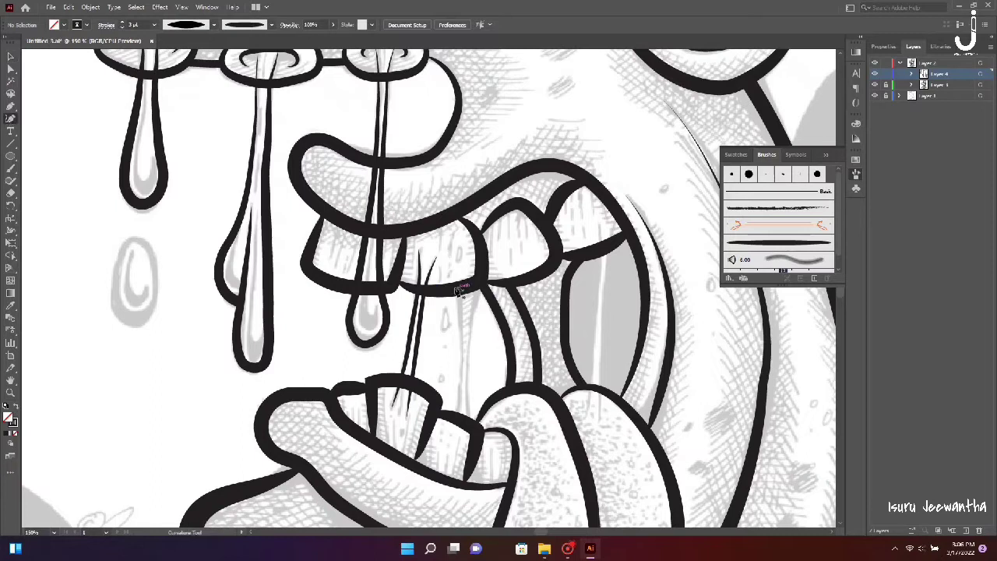
left_click(456, 290)
left_click(462, 340)
left_click(122, 25)
left_click(122, 25)
left_click(213, 25)
left_click(178, 48)
left_click(11, 56)
left_click(47, 92)
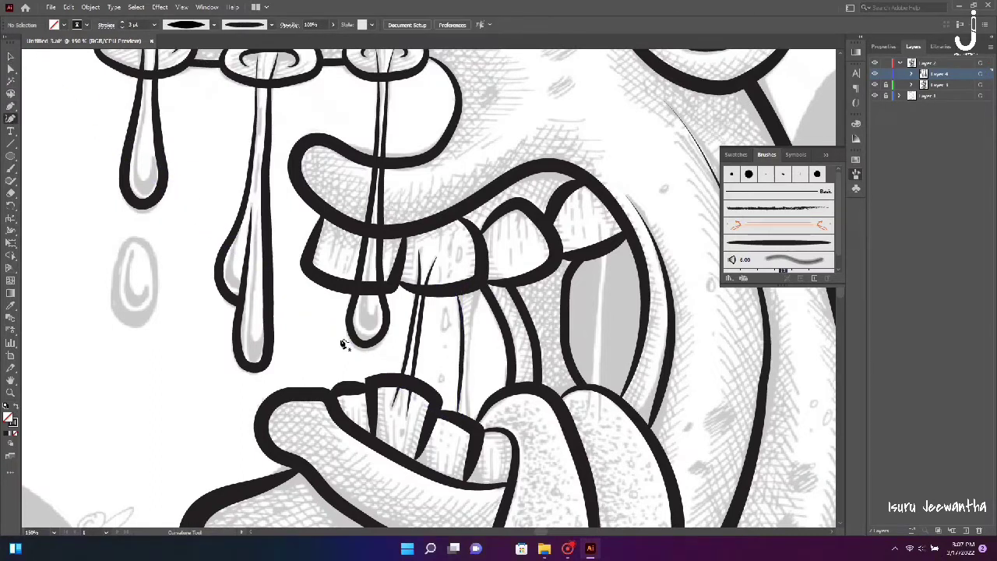
left_click(472, 425)
left_click(480, 276)
left_click(123, 22)
left_click(122, 21)
left_click(213, 25)
left_click(178, 48)
left_click(11, 56)
left_click(92, 160)
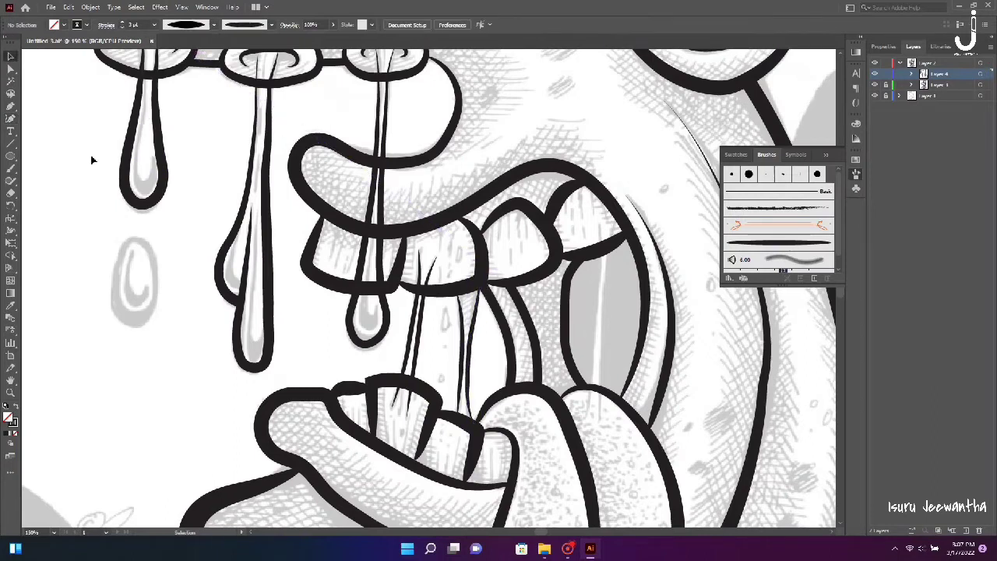
Draw a 3 pt tapered strand at the back of the mouth.
key("shift+grave")
left_click(585, 415)
left_click(595, 322)
left_click(598, 288)
left_click(602, 246)
left_click(123, 23)
left_click(123, 23)
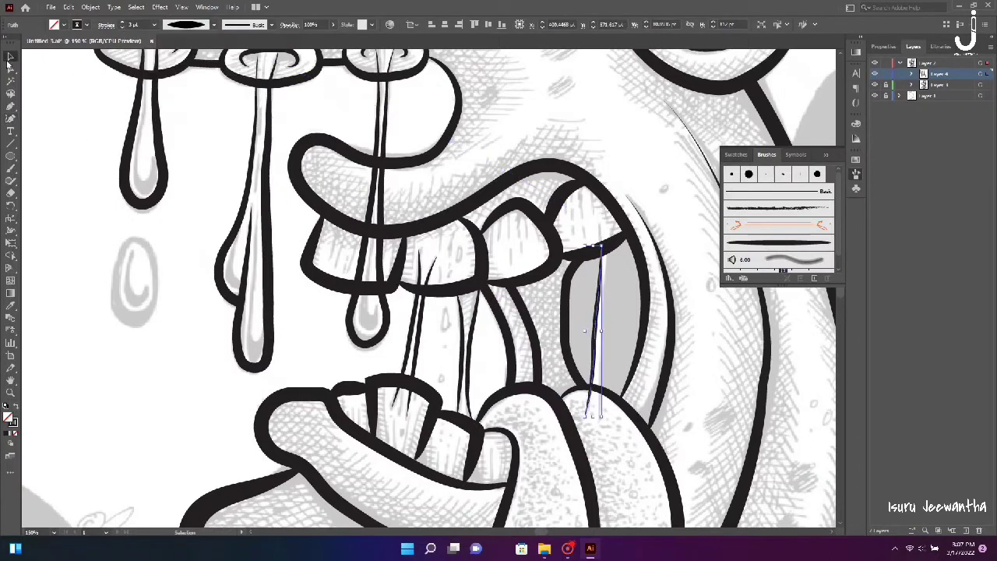
left_click(602, 427, "ctrl")
Add a neighbouring 3 pt tapered back strand, then fit the artboard in the window.
left_click(600, 423)
left_click(600, 380)
left_click(602, 335)
left_click(604, 289)
left_click(610, 243)
left_click(123, 23)
left_click(123, 23)
left_click(214, 25)
left_click(199, 94)
left_click(189, 326, "ctrl")
key("ctrl+0")
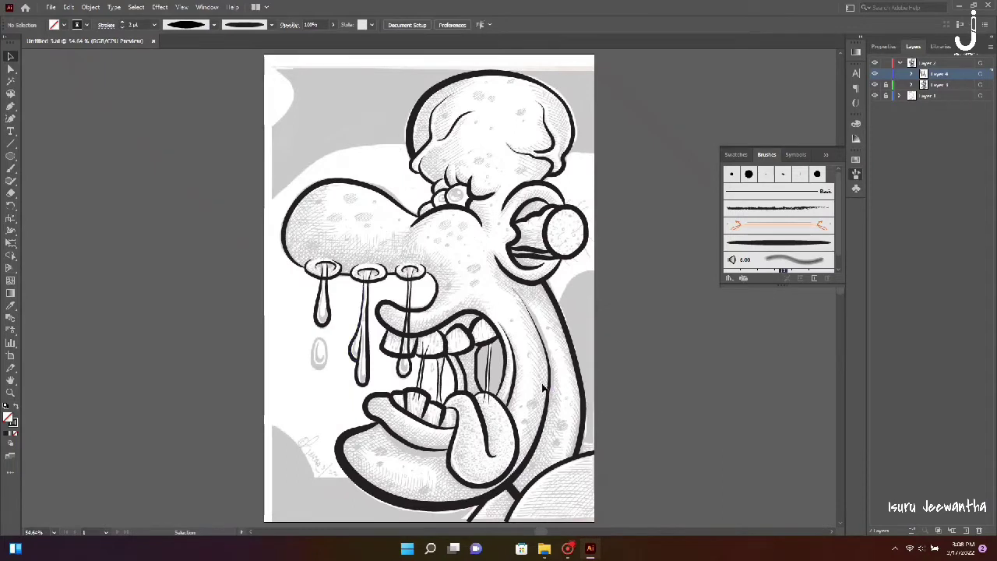
Trace a teardrop-shaped falling drop under the nose with the Curvature tool.
scroll(285, 289, "up", 3)
left_click_drag(483, 469, 366, 337)
key("shift+grave")
left_click(364, 298)
left_click(360, 323)
left_click(361, 356)
left_click(374, 368)
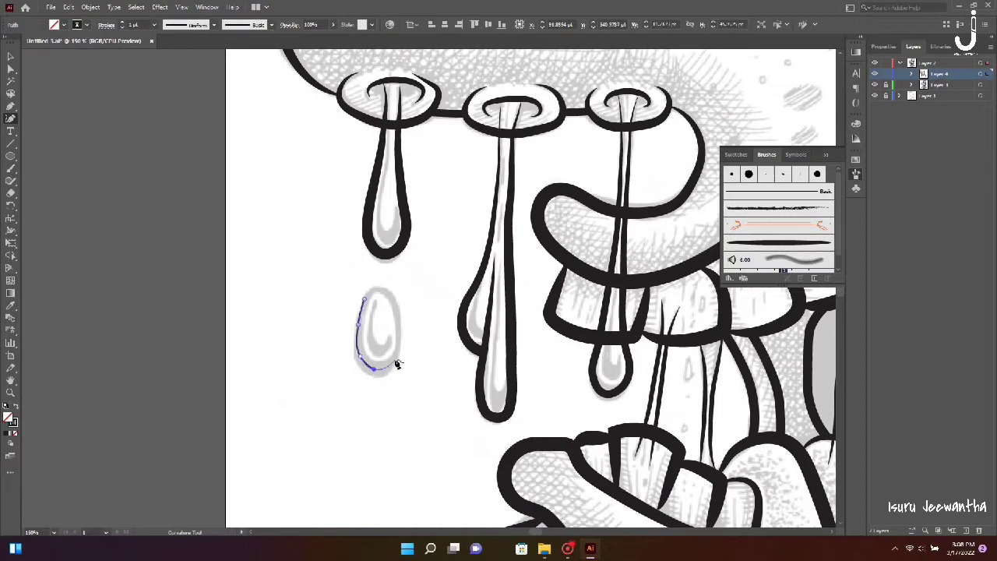
left_click(383, 293)
Give the drop outline a 7 pt stroke with the tapered width profile.
left_click(122, 22)
left_click(123, 22)
left_click(122, 22)
left_click(123, 22)
left_click(122, 21)
left_click(214, 24)
left_click(187, 56)
key("v")
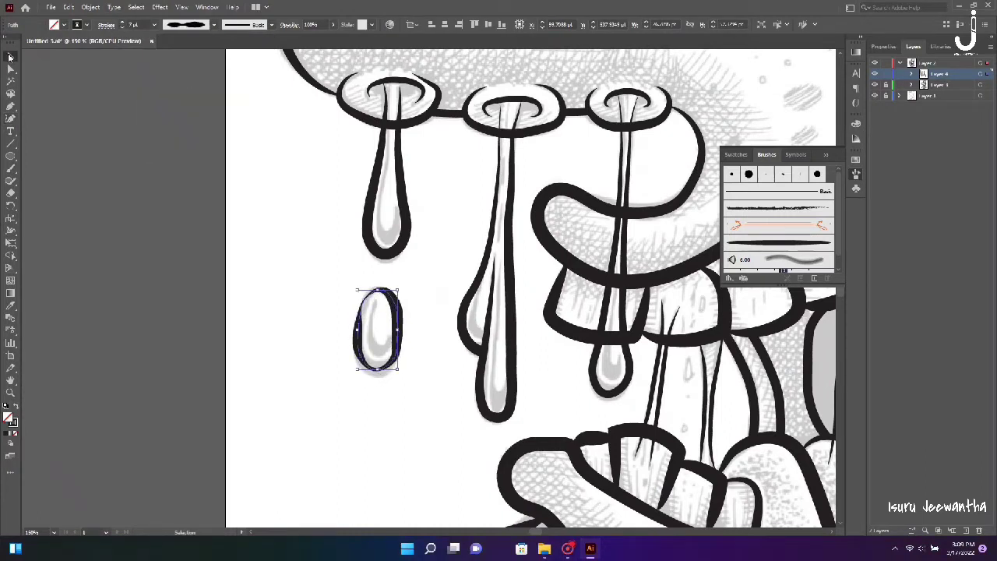
left_click(107, 176)
Draw a tapered highlight curve inside the falling drop.
left_click(375, 300)
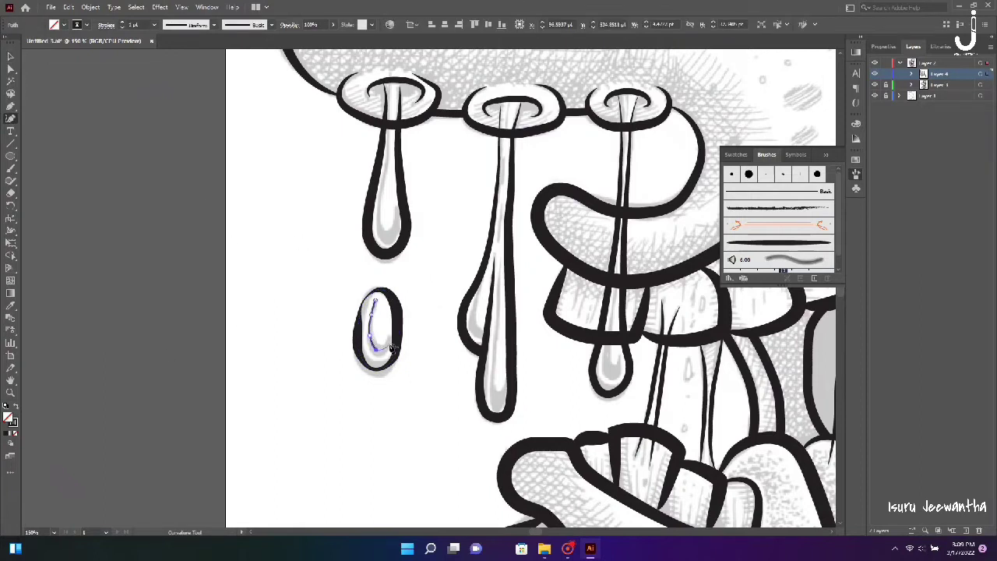
left_click(213, 24)
left_click(187, 70)
key("v")
left_click(142, 149)
Add a curved highlight around the bottom of the left drip.
scroll(111, 94, "left", 1)
left_click(408, 209)
left_click(398, 238)
left_click(391, 224)
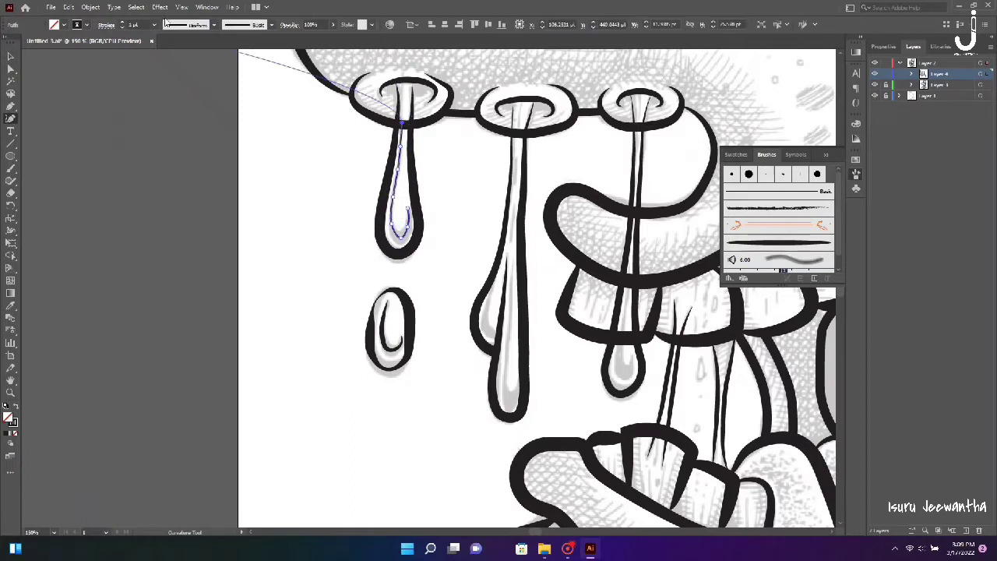
key("v")
left_click(433, 338)
Add a tapered highlight line inside the middle drip.
scroll(137, 260, "right", 5)
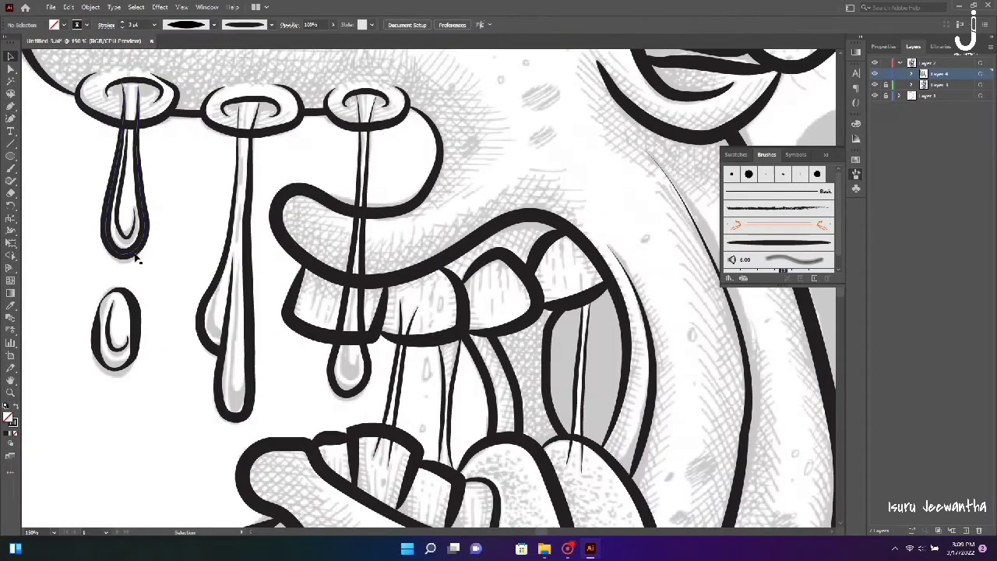
left_click(250, 376)
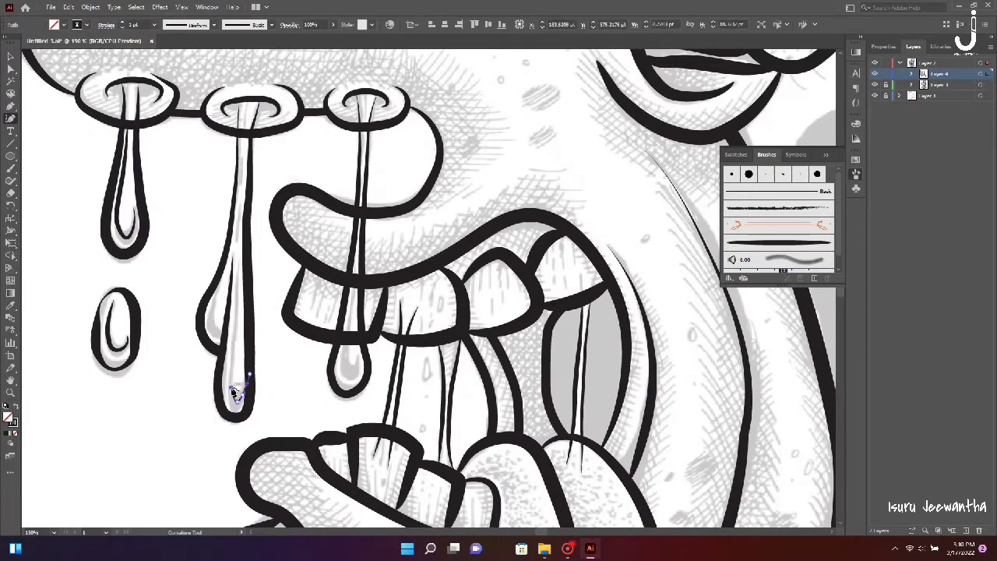
left_click(214, 24)
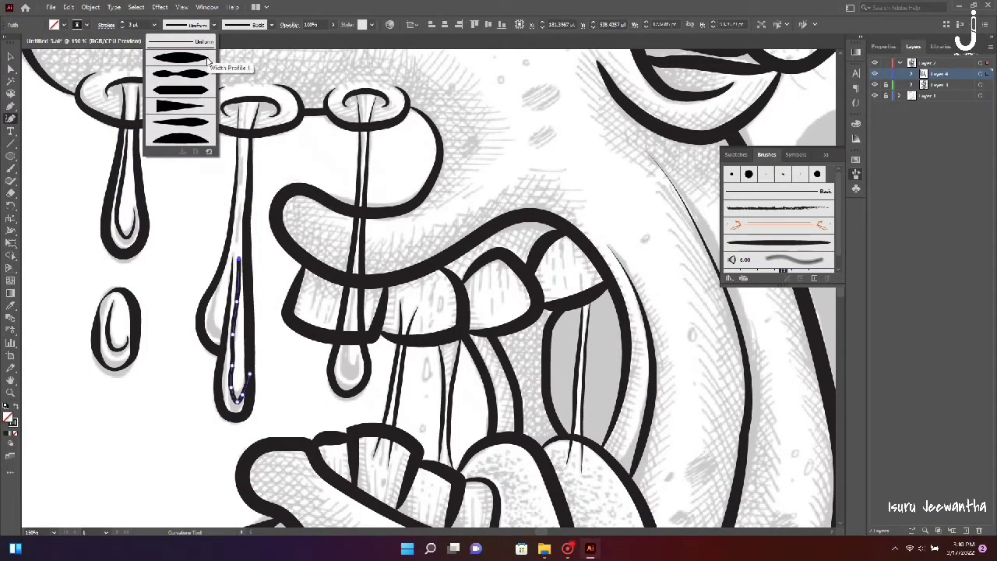
left_click(187, 56)
key("v")
left_click(49, 161)
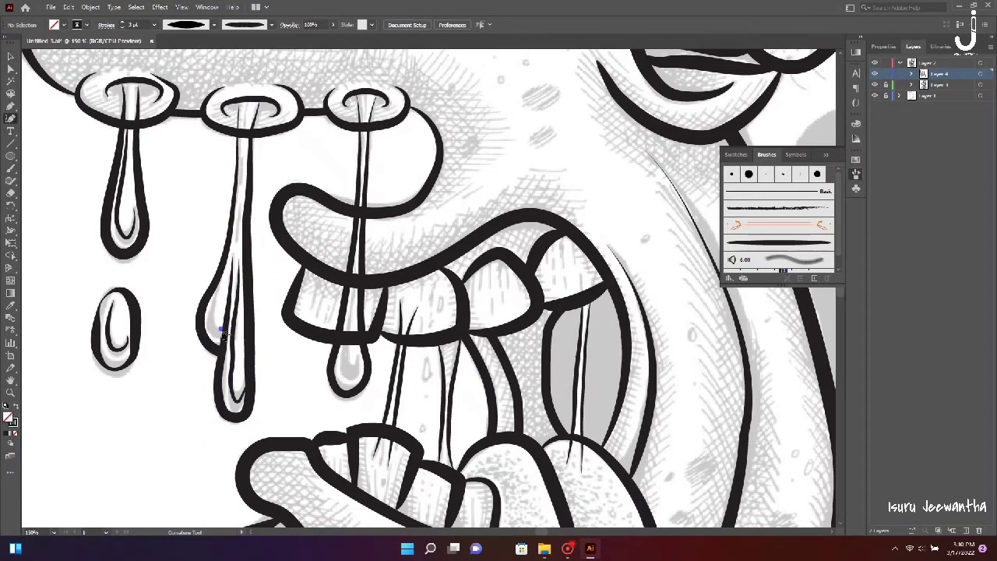
Draw a tapered vertical line beside the middle drip.
left_click(222, 332)
left_click(221, 267)
left_click(213, 24)
left_click(187, 56)
key("v")
left_click(146, 397)
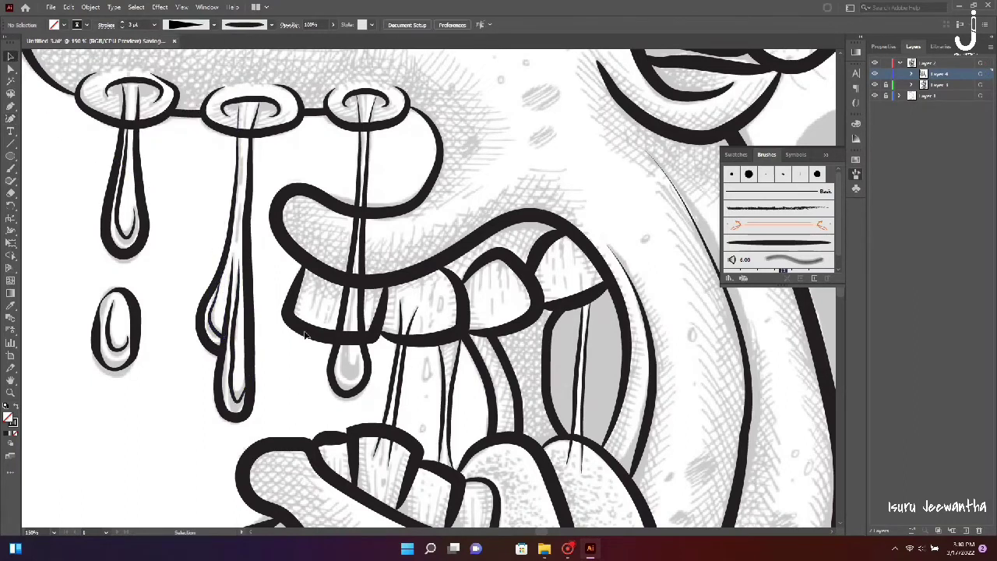
Add a 3 pt tapered highlight inside the small right drip.
left_click(11, 118)
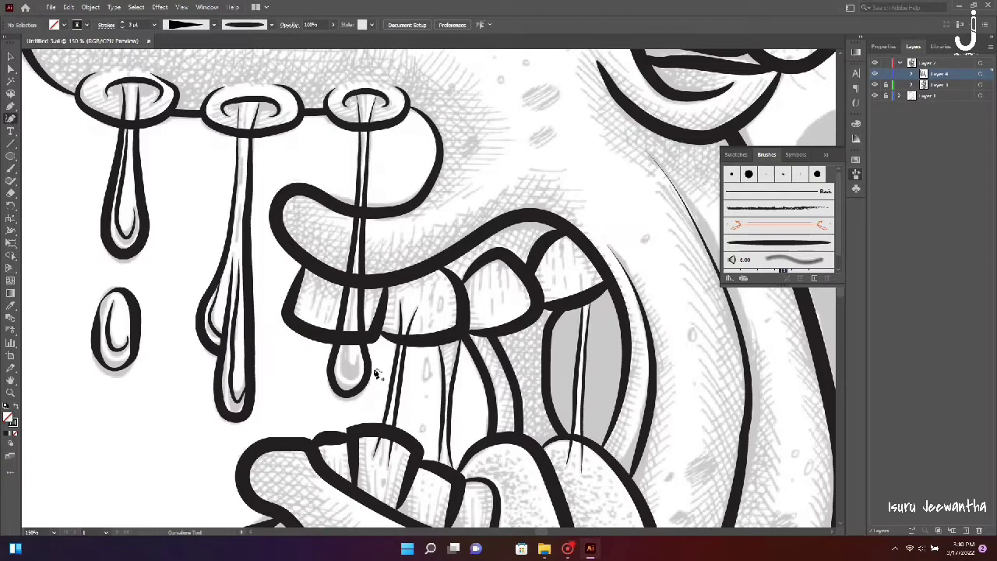
left_click(359, 359)
left_click(354, 272)
double_click(122, 22)
left_click(213, 24)
left_click(187, 56)
left_click(9, 57)
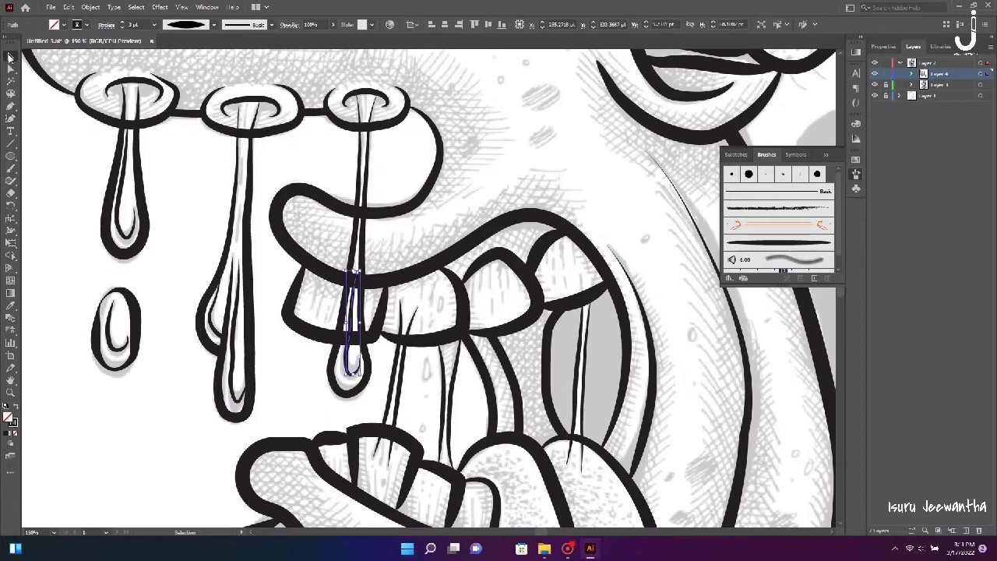
left_click(424, 203)
Draw a small drop path inside the mouth, then fit the artboard in view.
scroll(526, 405, "down", 3)
scroll(526, 405, "right", 4)
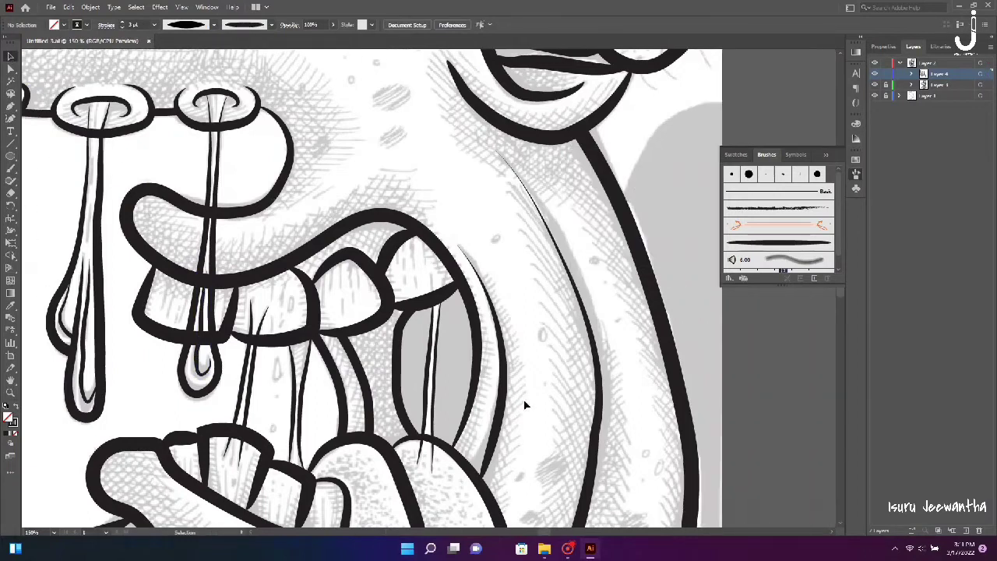
left_click(11, 119)
left_click(291, 275)
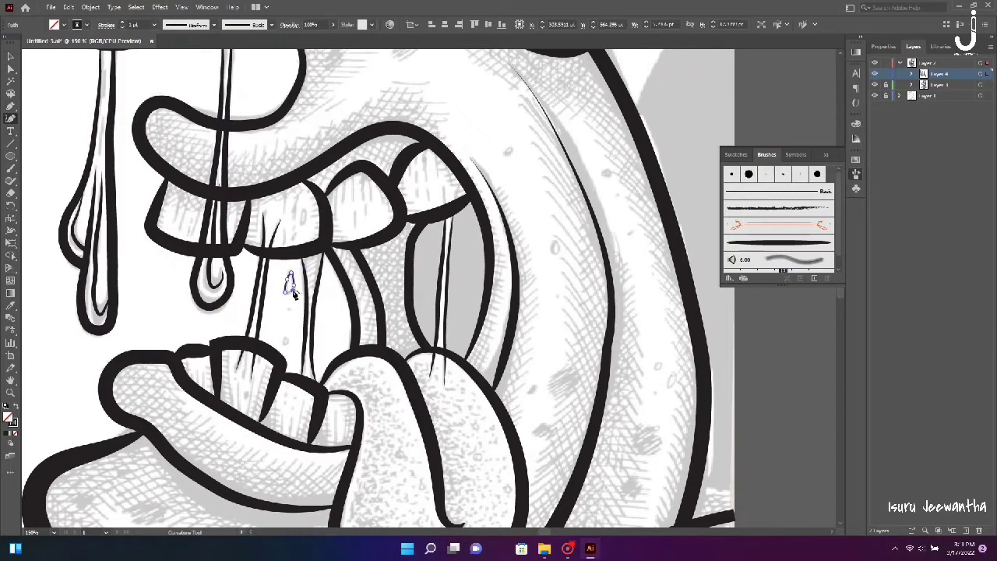
scroll(288, 342, "up", 2)
scroll(289, 341, "up", 1)
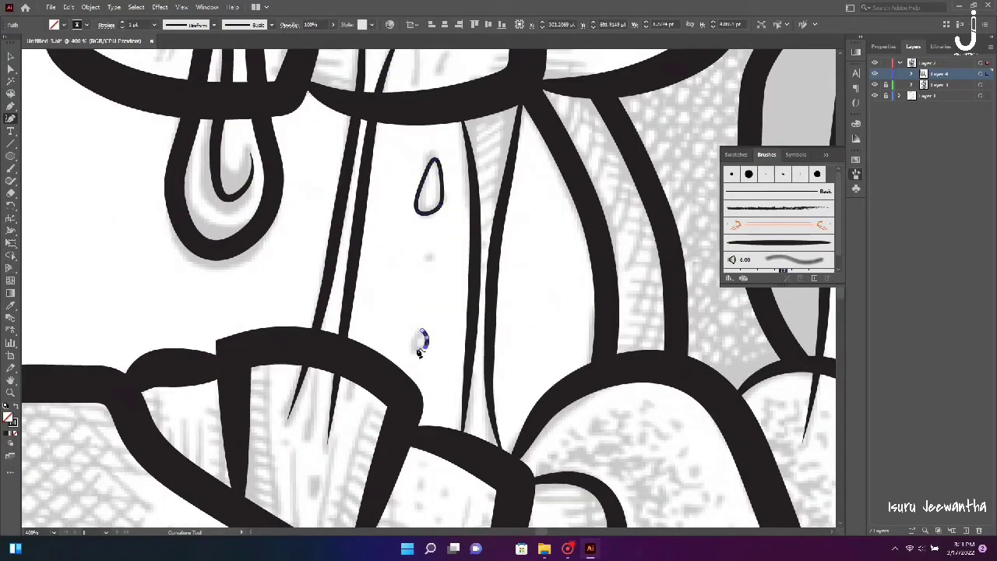
scroll(468, 319, "up", 3)
scroll(476, 296, "up", 3)
left_click(472, 267)
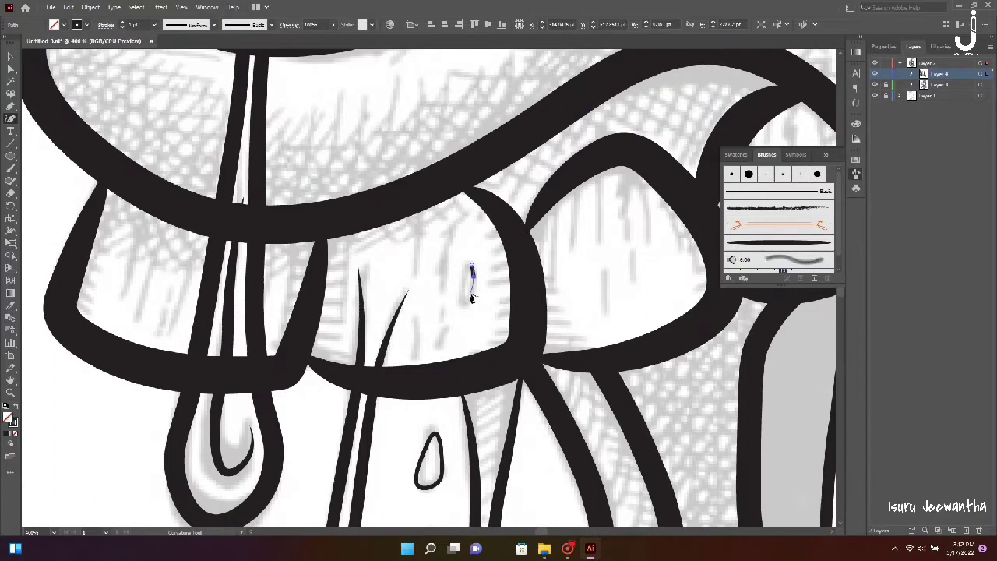
key("ctrl+0")
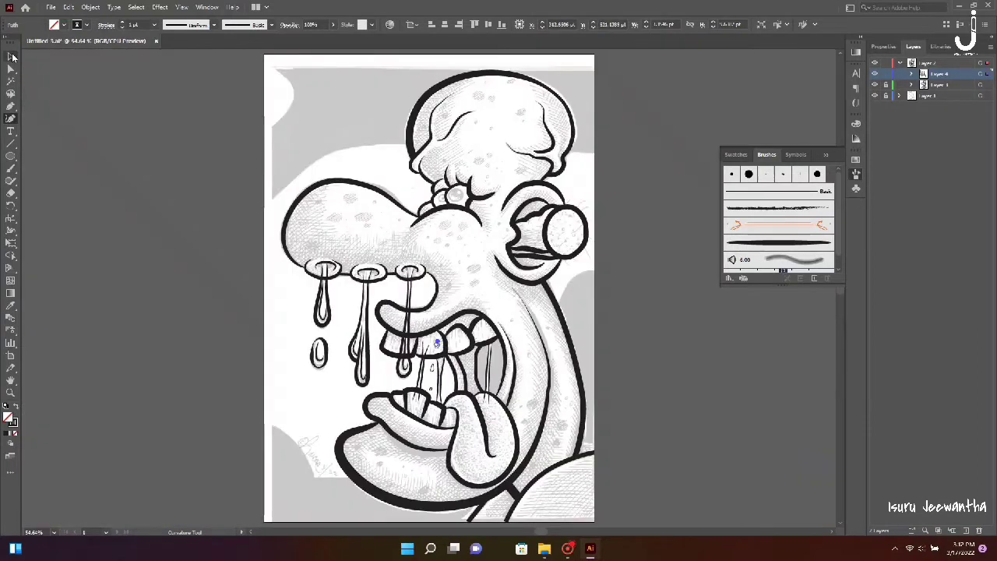
left_click(265, 414, "ctrl")
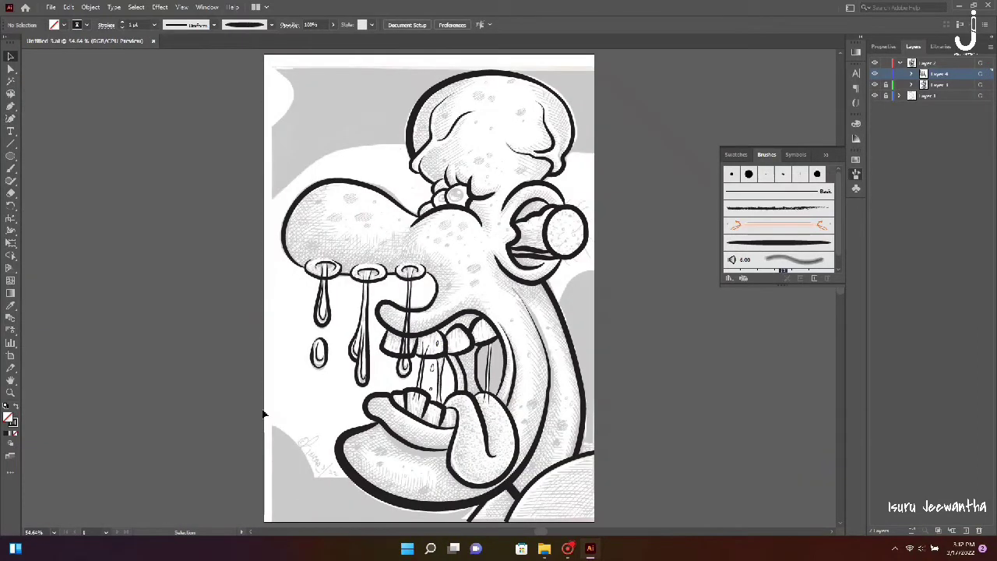
key("ctrl+plus")
Lock Layer 4, add a new layer, and draw a small ellipse spot on the head.
left_click(886, 78)
key("ctrl+l")
left_click(9, 158)
scroll(371, 174, "up", 3)
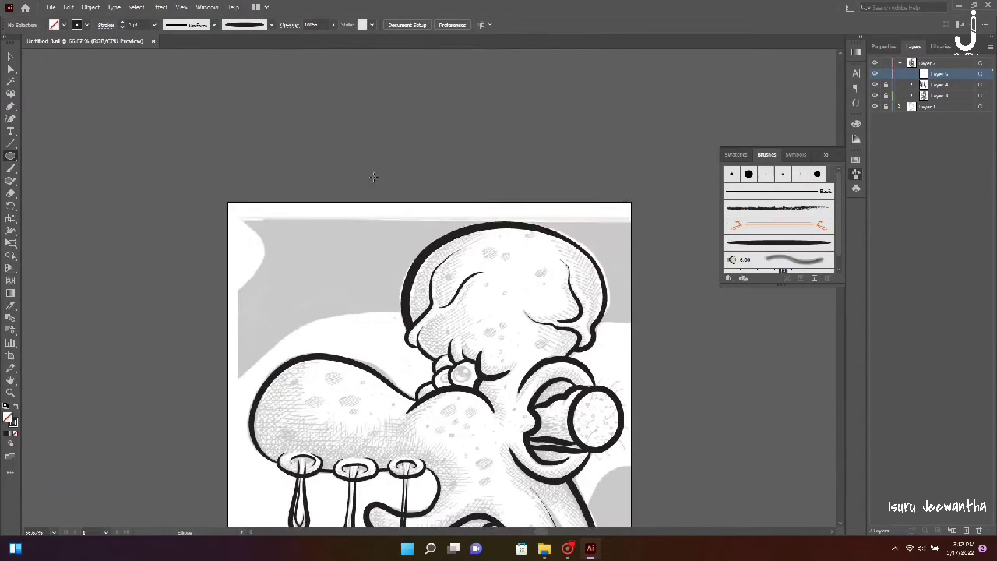
key("ctrl+plus")
key("ctrl+plus")
key("ctrl+plus")
mouse_move(428, 167)
left_mouse_down()
mouse_move(462, 201)
mouse_move(413, 184)
left_mouse_up()
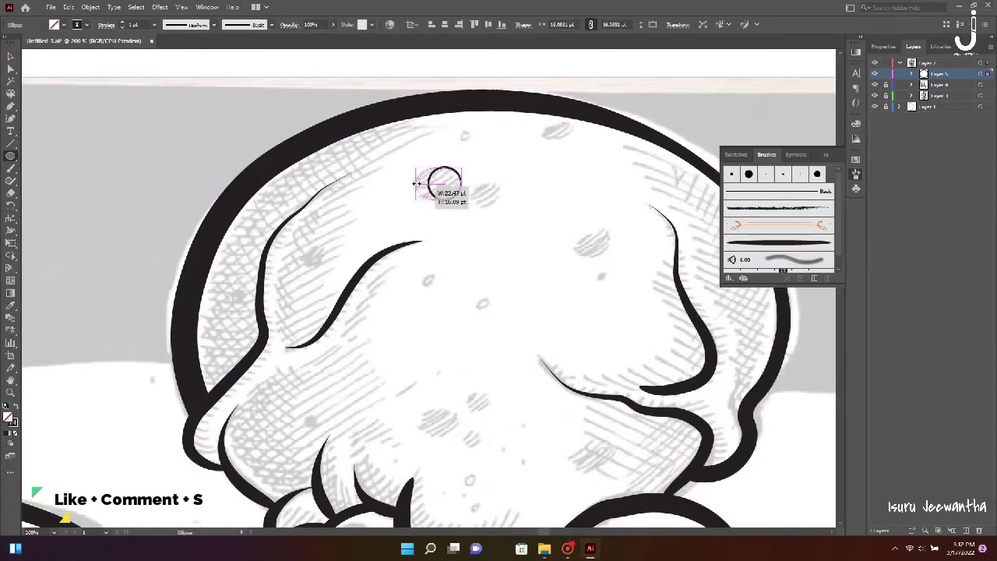
Give the first spot a 3 pt stroke with a dome-shaped width profile.
left_click(214, 24)
left_click(196, 78)
left_click(124, 24)
left_click(124, 23)
left_click(214, 25)
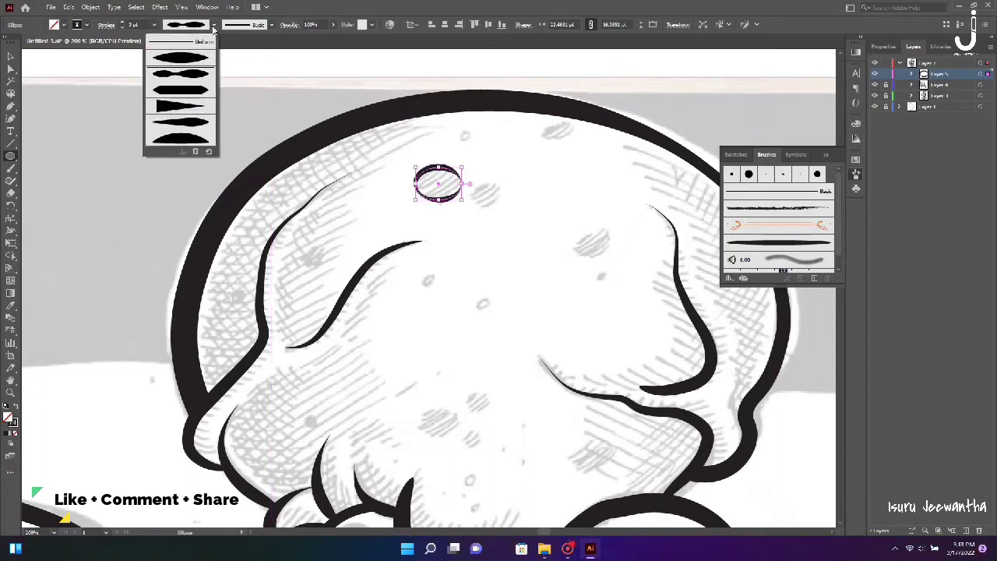
left_click(199, 74)
left_click(214, 25)
left_click(202, 101)
left_click(213, 24)
left_click(187, 138)
left_click(11, 56)
left_click(262, 196)
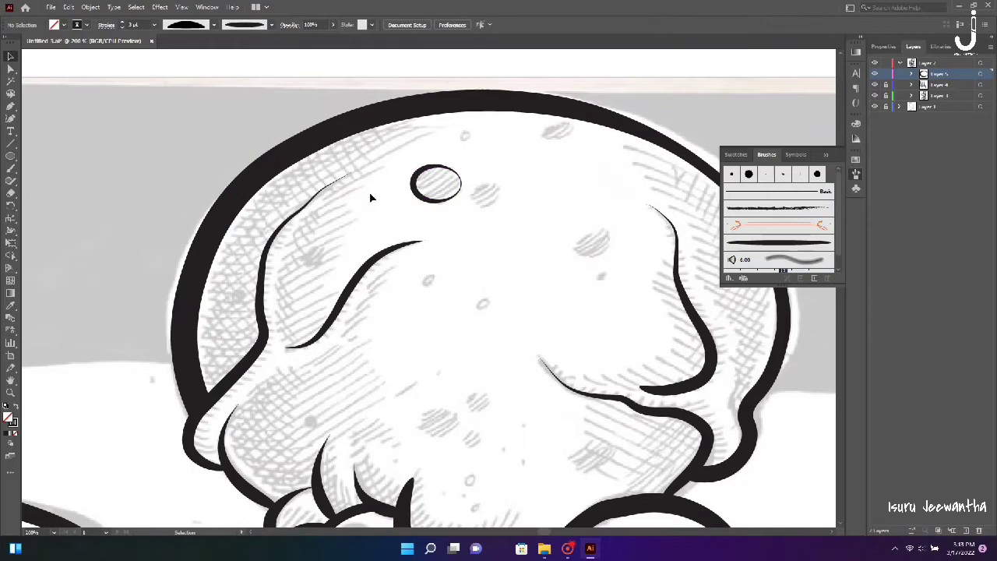
Scatter several small oval spots across the top of the head.
left_click_drag(461, 128, 472, 140)
mouse_move(540, 140)
left_mouse_down()
mouse_move(574, 121)
mouse_move(577, 138)
left_mouse_up()
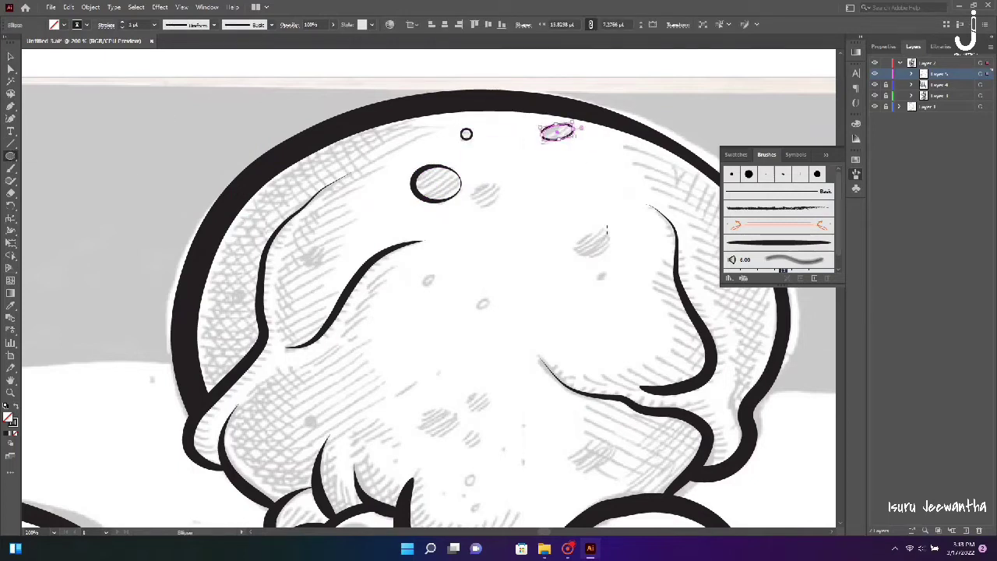
mouse_move(572, 233)
left_mouse_down()
mouse_move(612, 257)
mouse_move(618, 246)
left_mouse_up()
mouse_move(486, 181)
left_mouse_down()
mouse_move(514, 204)
mouse_move(488, 195)
left_mouse_up()
scroll(379, 246, "down", 1)
left_click_drag(425, 237, 496, 268)
left_click_drag(595, 240, 606, 233)
left_click_drag(460, 356, 492, 375)
mouse_move(415, 375)
left_mouse_down()
mouse_move(464, 408)
mouse_move(481, 475)
left_mouse_up()
Add more small spots on the head, including one near the eye.
scroll(476, 476, "down", 6)
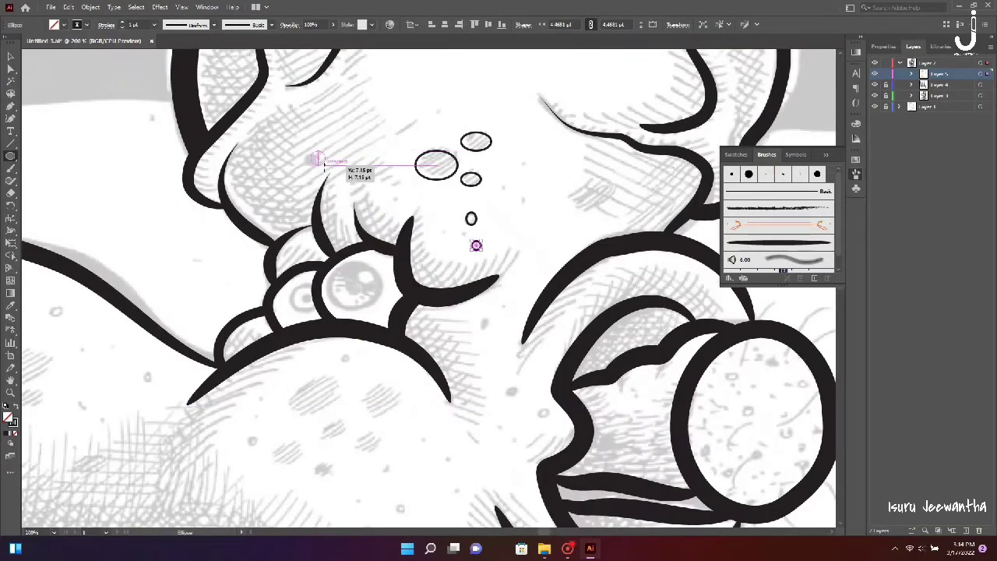
left_click_drag(306, 155, 320, 169)
scroll(416, 222, "down", 2)
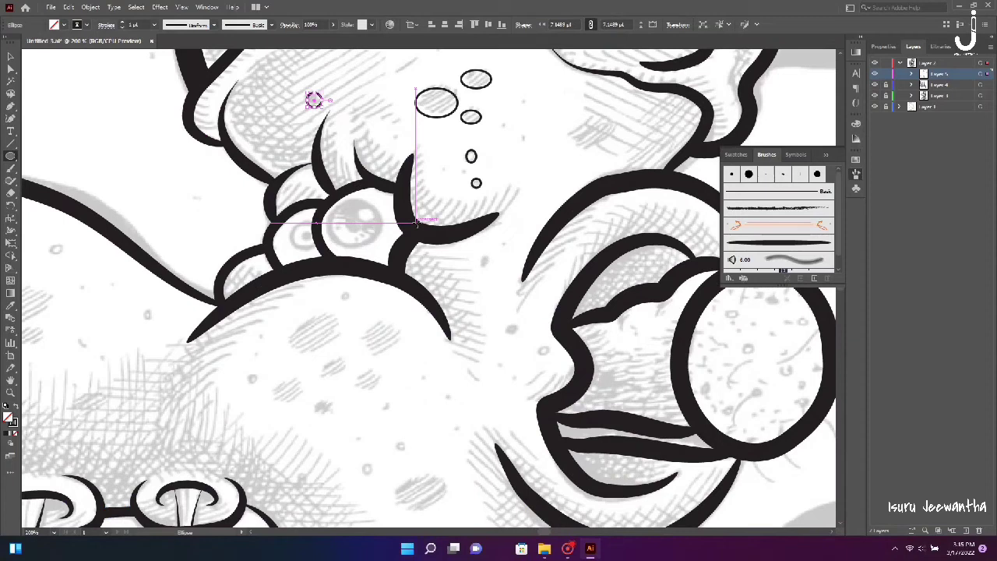
scroll(416, 222, "up", 4)
left_click_drag(573, 290, 623, 272)
scroll(603, 285, "down", 3)
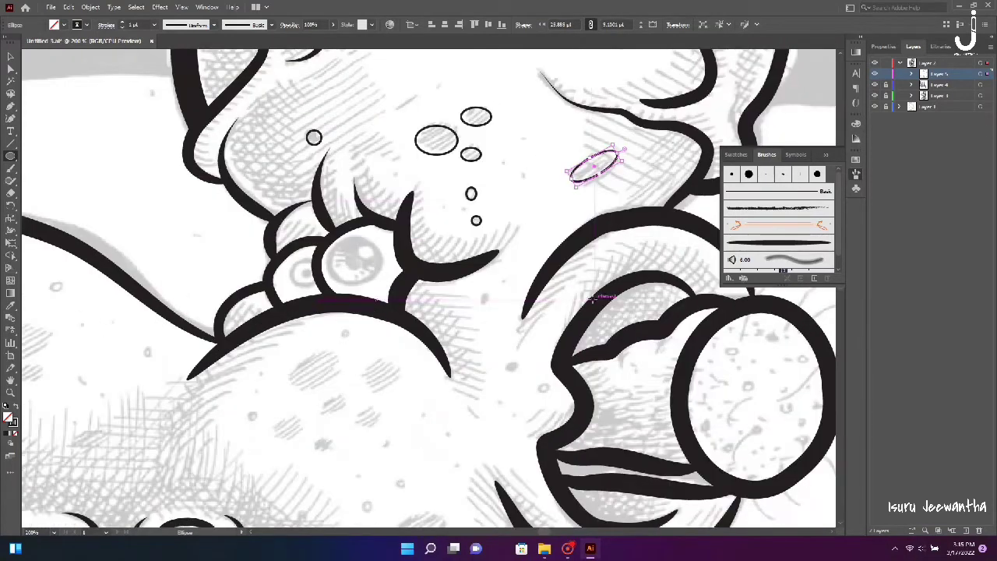
scroll(603, 285, "down", 2)
left_click_drag(478, 224, 482, 230)
left_click_drag(504, 287, 518, 293)
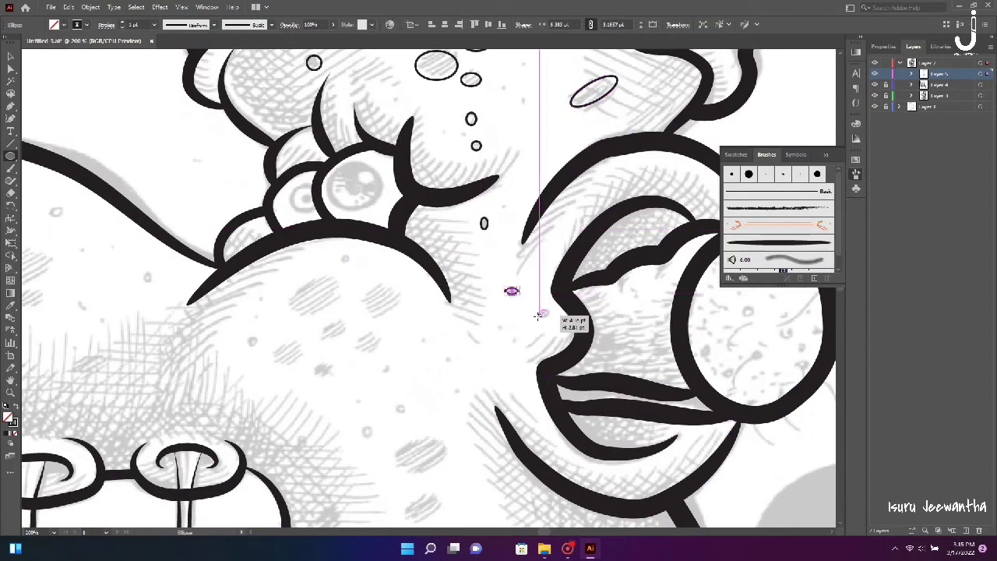
scroll(514, 356, "left", 4)
Draw a cheek spot, tilt it about 27 degrees, and place a copy beside it.
left_click_drag(481, 257, 482, 258)
mouse_move(423, 279)
left_mouse_down()
mouse_move(472, 314)
mouse_move(479, 297)
mouse_move(436, 293)
mouse_move(539, 307)
left_mouse_up()
key("v")
mouse_move(433, 293)
left_mouse_down()
mouse_move(438, 348)
mouse_move(427, 352)
left_mouse_up()
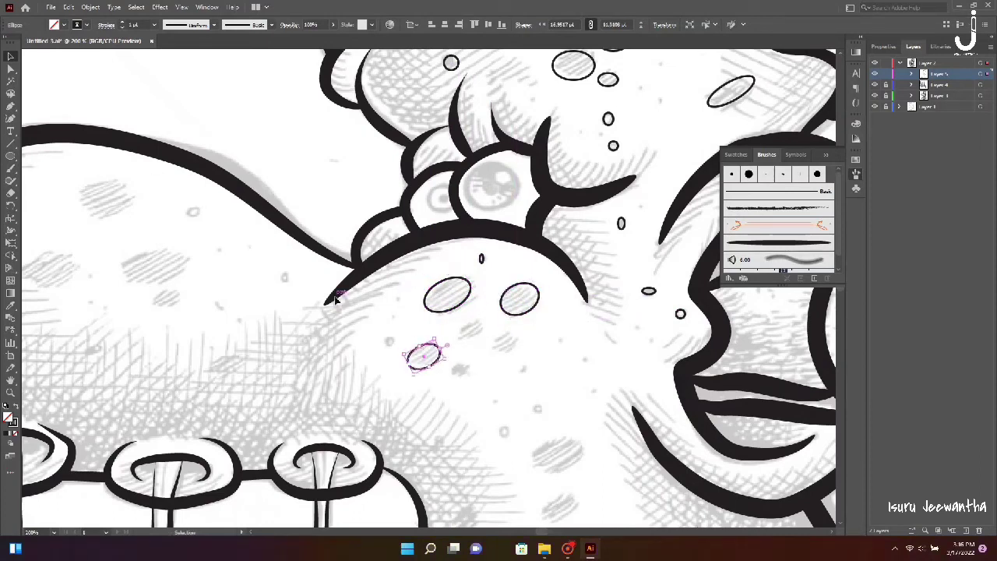
scroll(501, 334, "down", 5)
scroll(501, 335, "up", 4)
scroll(501, 336, "left", 3)
scroll(501, 336, "left", 2)
Draw and tilt several spots on the nose.
key("l")
left_click_drag(278, 209, 357, 232)
left_click_drag(299, 138, 234, 160)
left_click_drag(312, 162, 316, 152)
mouse_move(173, 211)
left_mouse_down()
mouse_move(249, 231)
mouse_move(253, 214)
left_mouse_up()
mouse_move(121, 314)
left_mouse_down()
mouse_move(165, 329)
mouse_move(170, 317)
left_mouse_up()
left_click_drag(136, 150, 169, 167)
Add more small nose spots, stretching one taller.
left_click_drag(347, 157, 362, 166)
left_click_drag(443, 218, 451, 231)
scroll(345, 159, "down", 4)
left_click_drag(306, 153, 345, 163)
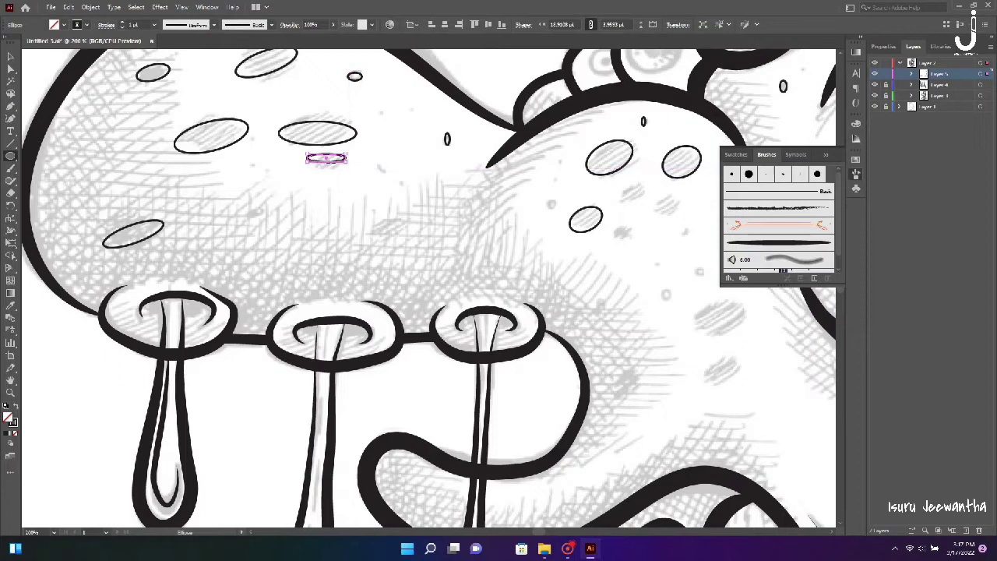
left_click_drag(348, 163, 352, 166)
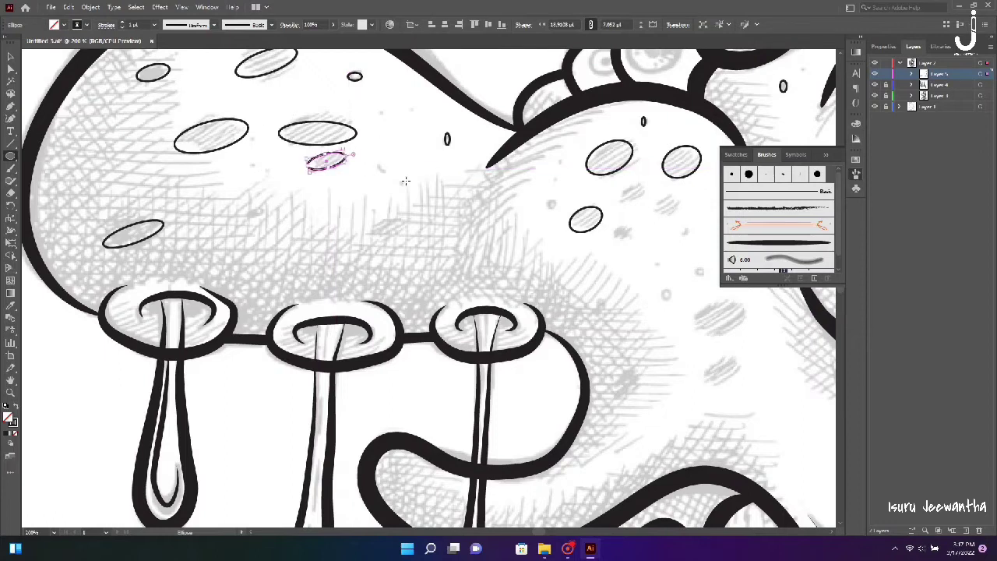
left_click_drag(402, 219, 371, 232)
scroll(390, 226, "right", 5)
Scatter spots over the cheek and lower face.
left_click_drag(347, 185, 412, 213)
mouse_move(420, 268)
left_mouse_down()
mouse_move(428, 276)
mouse_move(393, 302)
left_mouse_up()
left_click_drag(324, 297, 331, 310)
left_click_drag(350, 368, 363, 393)
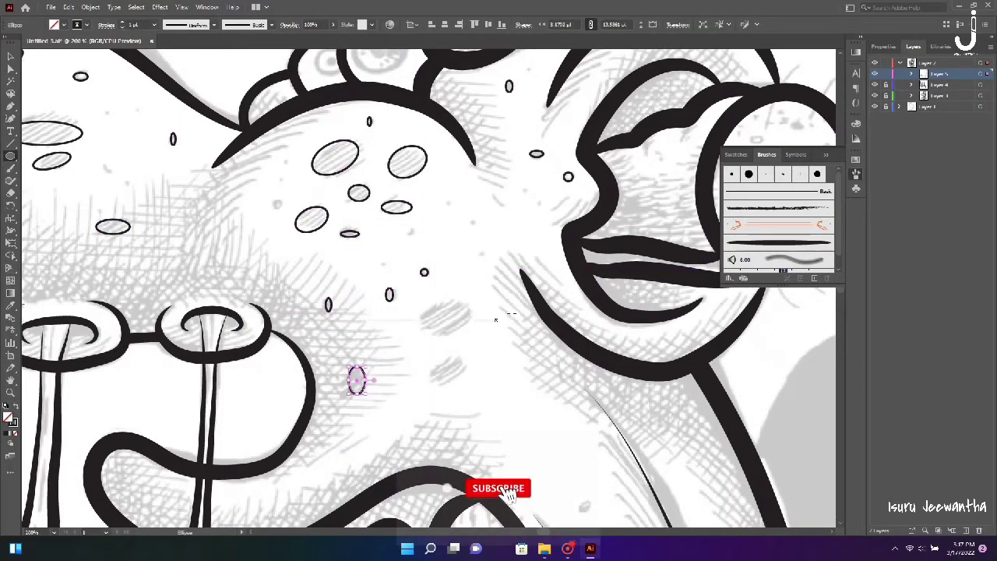
left_click_drag(420, 299, 476, 338)
left_click_drag(426, 358, 454, 379)
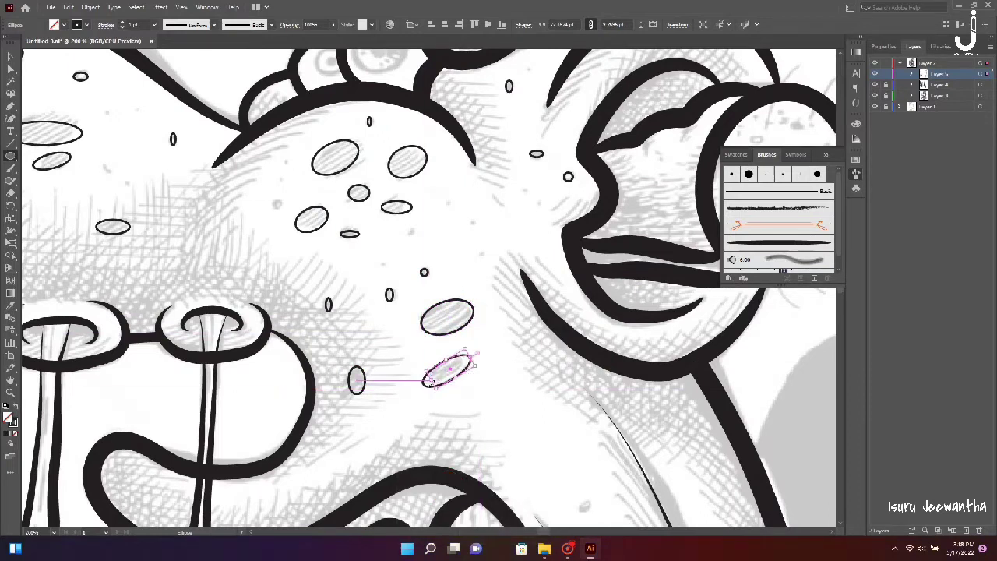
scroll(454, 379, "down", 3)
left_click_drag(583, 394, 586, 397)
scroll(586, 395, "down", 2)
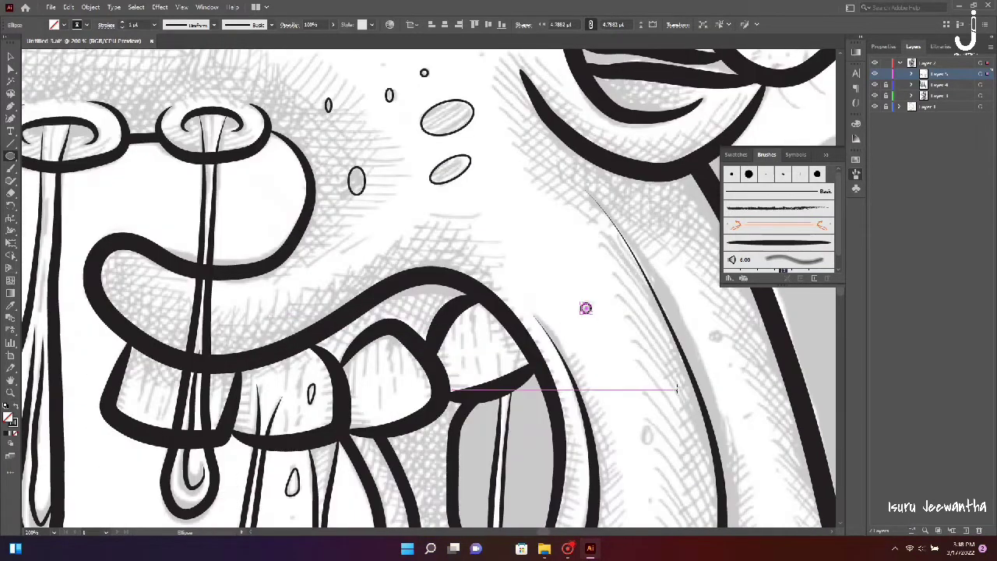
mouse_move(642, 425)
left_mouse_down()
mouse_move(650, 444)
mouse_move(315, 283)
left_mouse_up()
left_click_drag(403, 450, 433, 485)
scroll(432, 483, "down", 5)
Draw several small spots on the chin.
mouse_move(285, 266)
left_mouse_down()
mouse_move(240, 278)
mouse_move(249, 281)
left_mouse_up()
left_click_drag(244, 328, 280, 343)
scroll(280, 342, "down", 3)
left_click_drag(419, 211, 418, 212)
left_click_drag(392, 243, 364, 274)
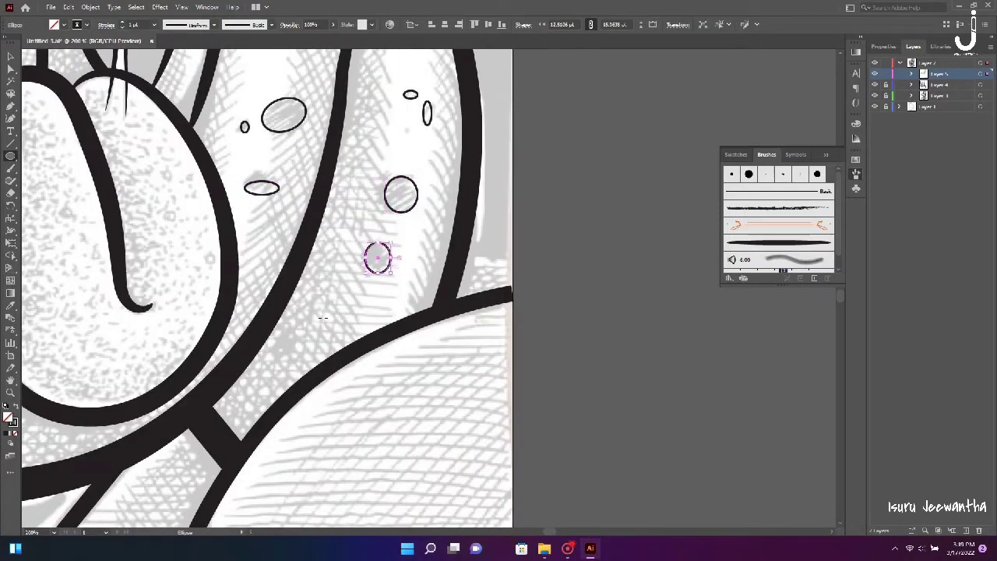
scroll(322, 318, "down", 5)
scroll(322, 318, "up", 3)
Add spots on the lower jaw and a tiny one near the teeth.
mouse_move(253, 215)
left_mouse_down()
mouse_move(383, 254)
mouse_move(338, 294)
left_mouse_up()
left_click_drag(437, 325, 447, 335)
left_click_drag(366, 357, 391, 369)
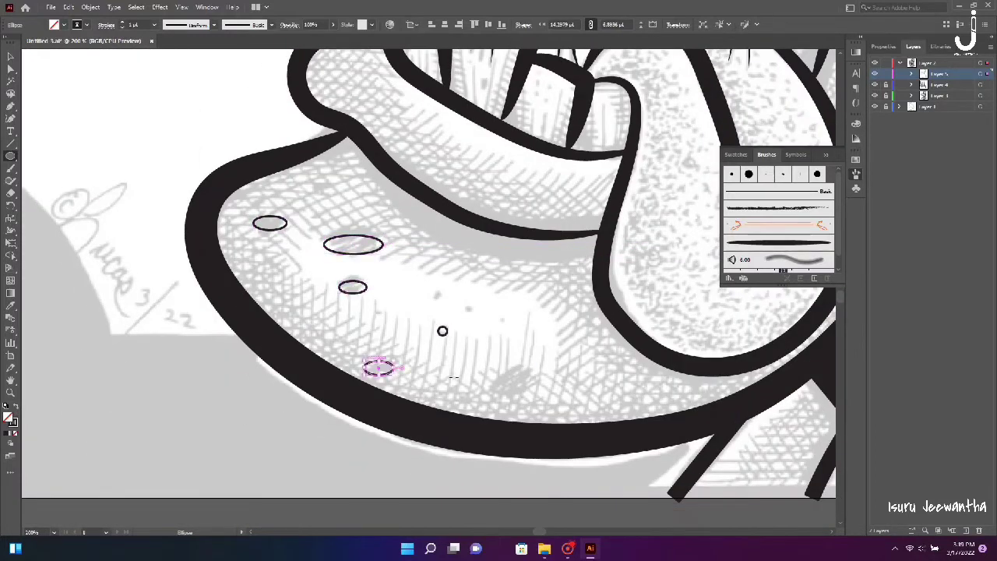
scroll(514, 390, "up", 5)
scroll(496, 347, "right", 3)
left_click_drag(369, 287, 379, 297)
Select all spots, apply a 2 pt tapered width-profile stroke, and hide the grey sketch layer.
key("v")
left_click(110, 230)
key("ctrl+0")
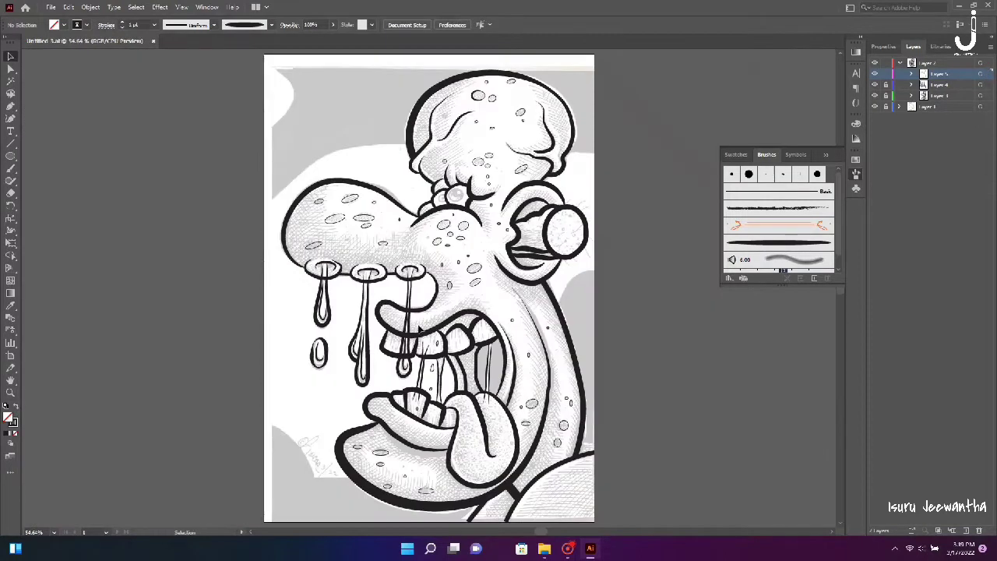
key("ctrl+a")
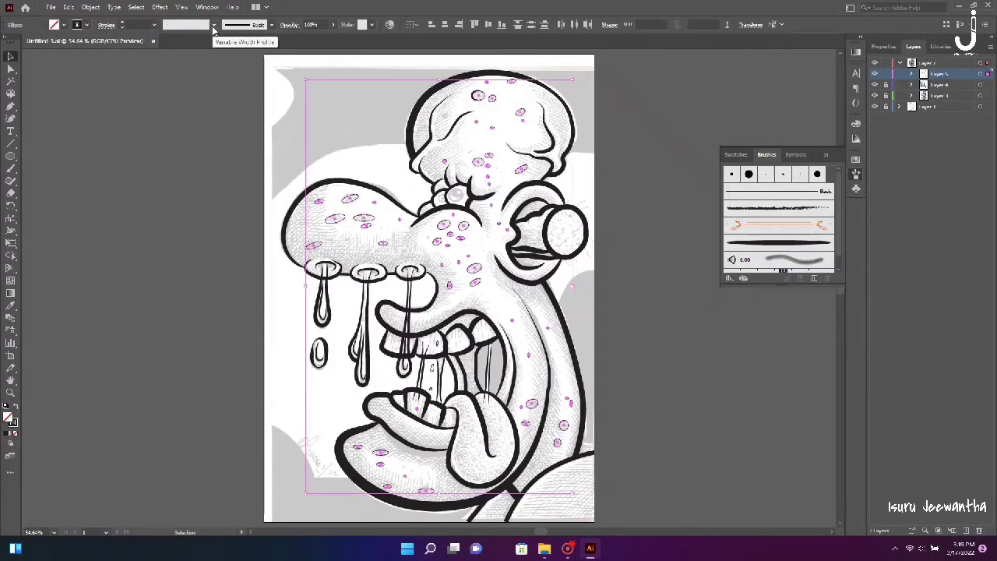
left_click(121, 23)
left_click(214, 25)
left_click(181, 57)
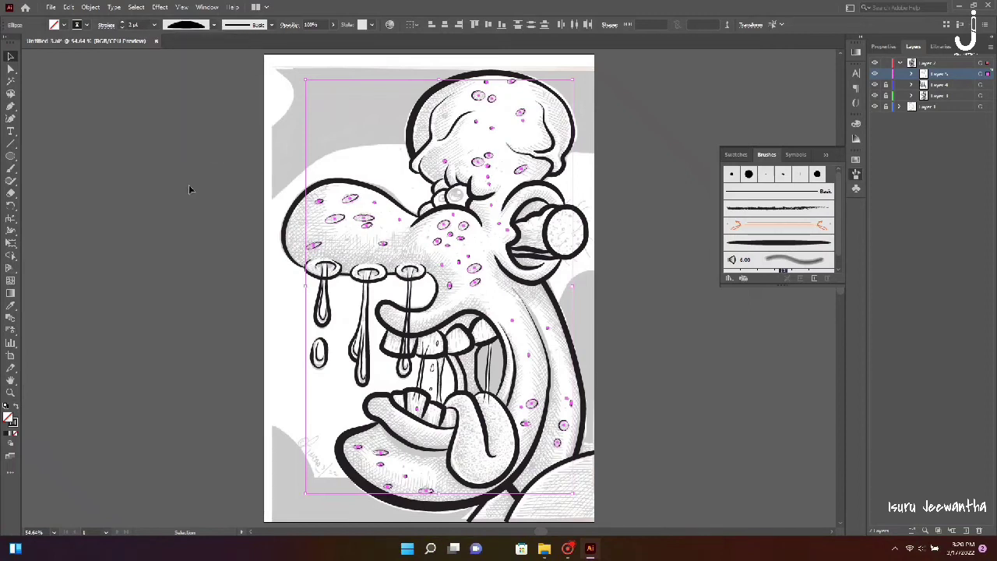
left_click(188, 185)
left_click(874, 106)
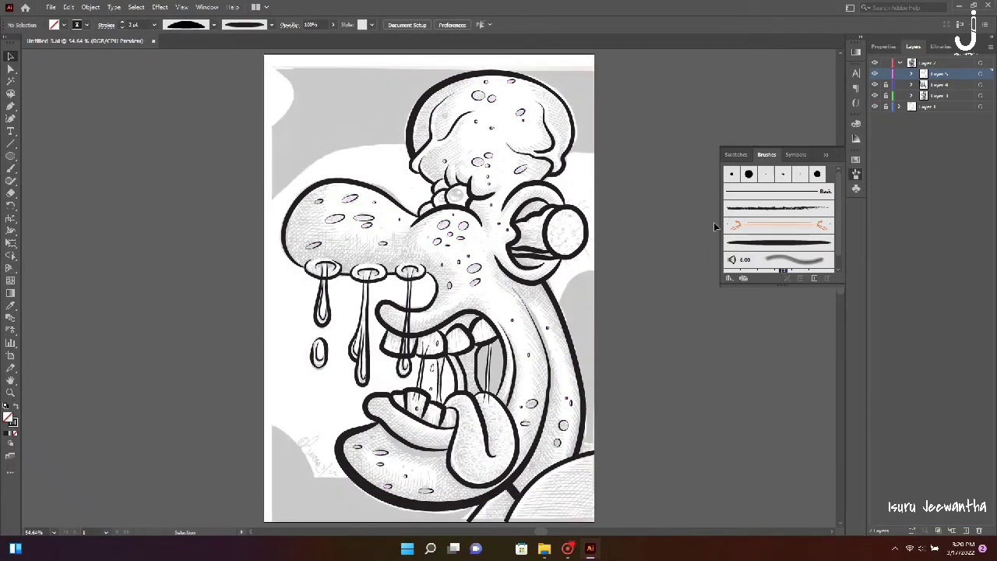
key("ctrl+equal")
key("ctrl+equal")
key("ctrl+equal")
Draw a head spot and several small spots inside the round ear plug.
left_click(11, 155)
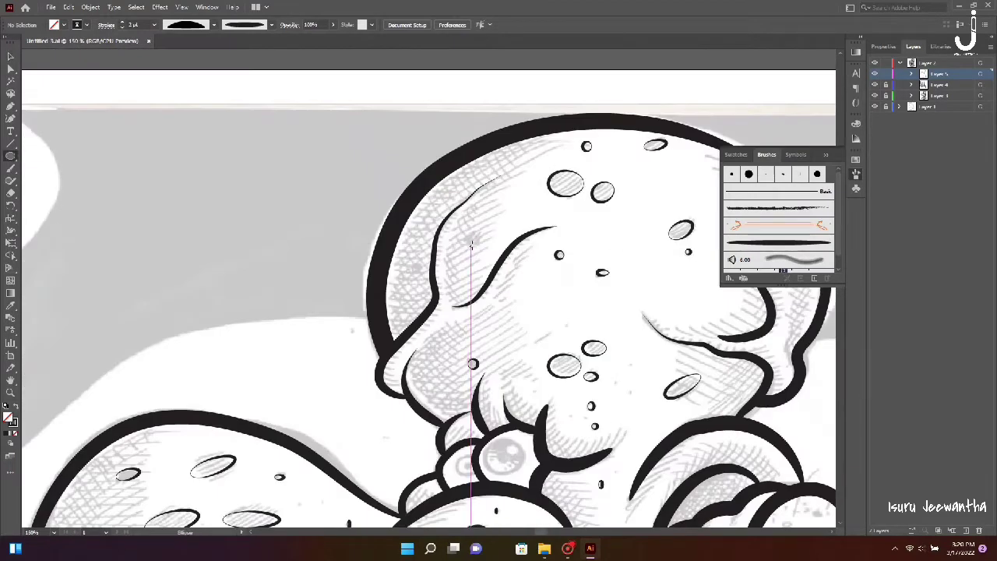
left_click_drag(466, 229, 477, 250)
left_click(11, 56)
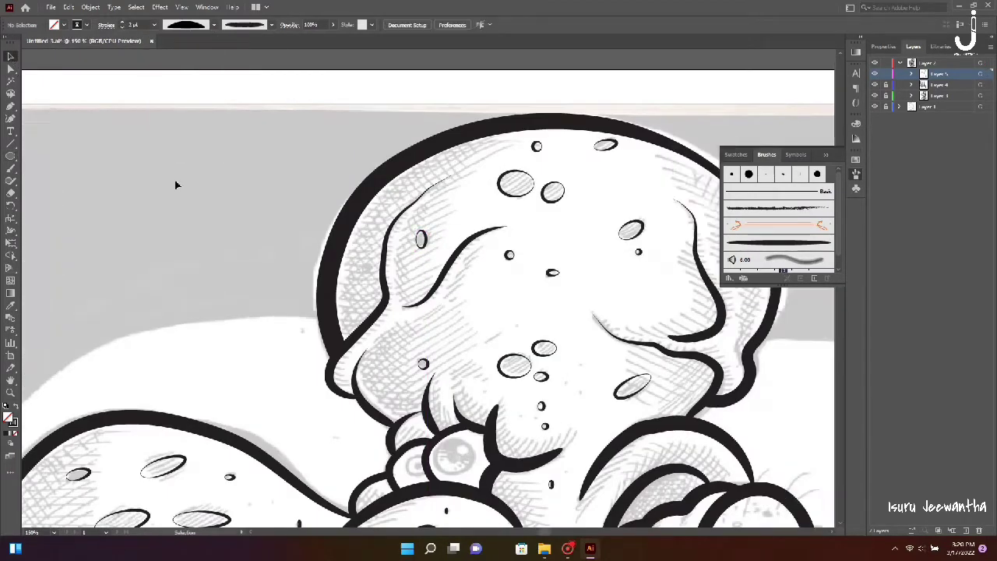
scroll(176, 182, "down", 5)
scroll(268, 247, "right", 8)
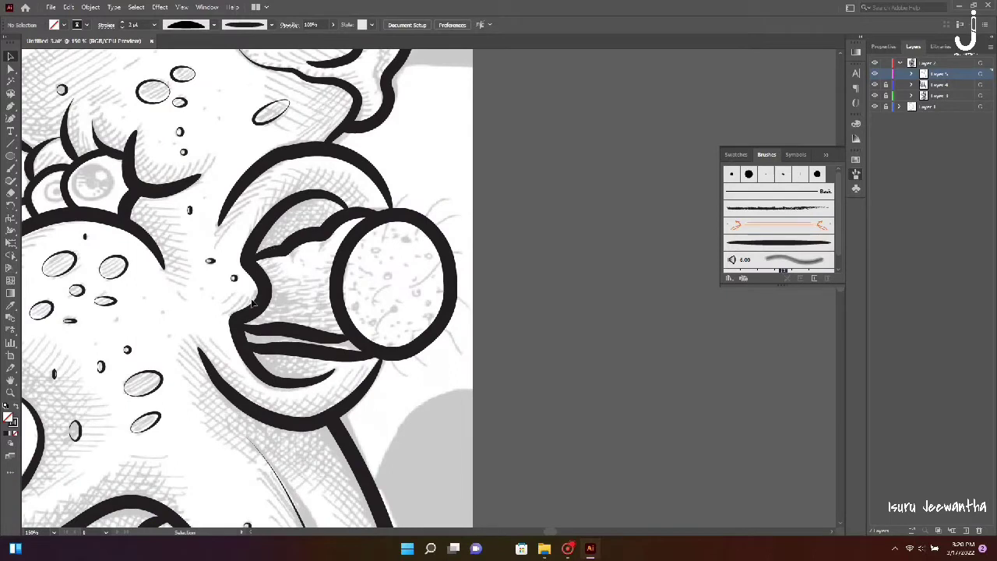
key("l")
mouse_move(369, 247)
left_mouse_down()
mouse_move(382, 251)
mouse_move(399, 311)
mouse_move(431, 306)
left_mouse_up()
left_click_drag(352, 299, 361, 309)
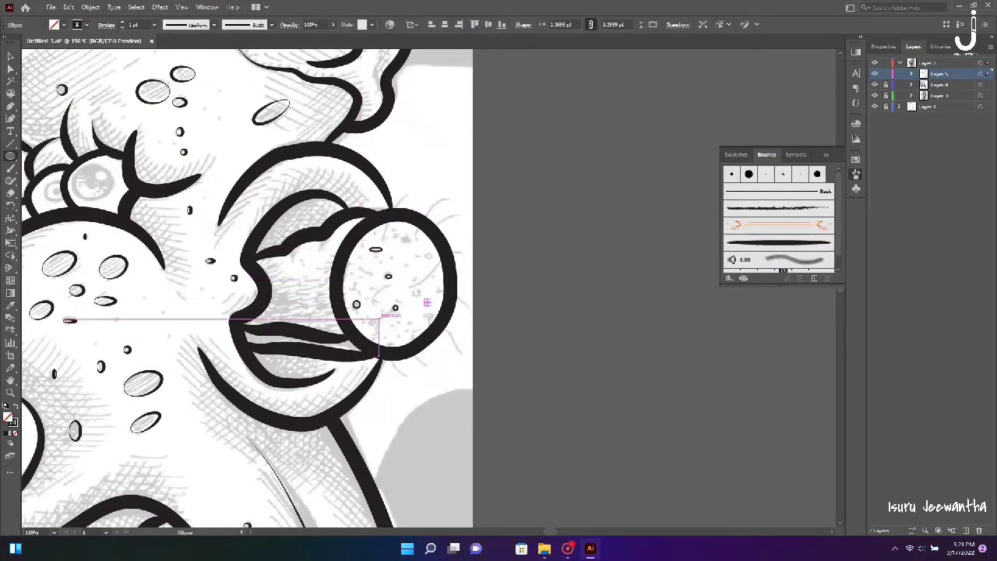
left_click_drag(433, 316, 434, 317)
mouse_move(426, 250)
left_mouse_down()
mouse_move(434, 258)
mouse_move(421, 296)
left_mouse_up()
Give the ear-plug spots a 3 pt stroke with a tapered width profile.
key("v")
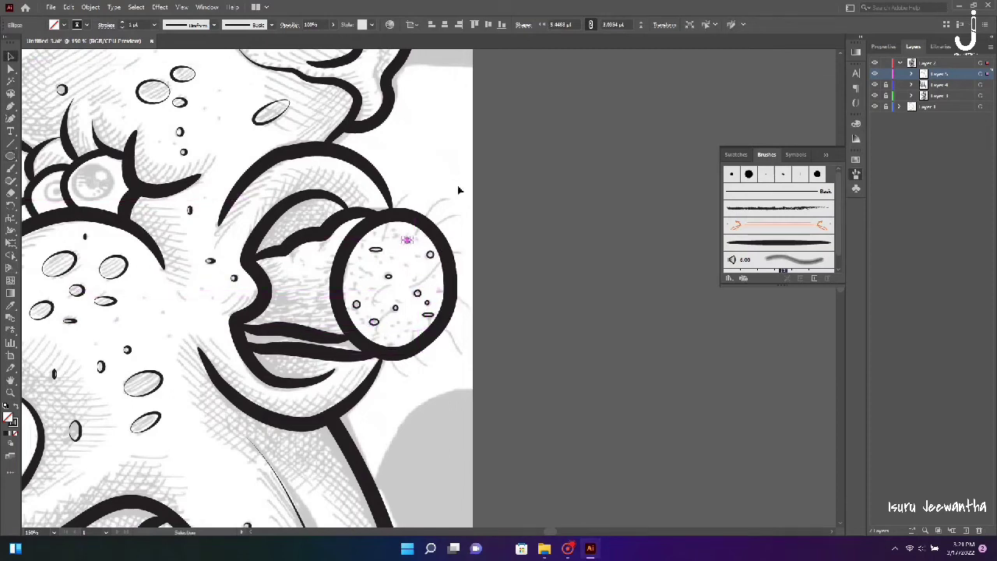
left_click_drag(339, 237, 440, 328)
left_click(122, 22)
left_click(123, 21)
left_click(214, 24)
left_click(181, 57)
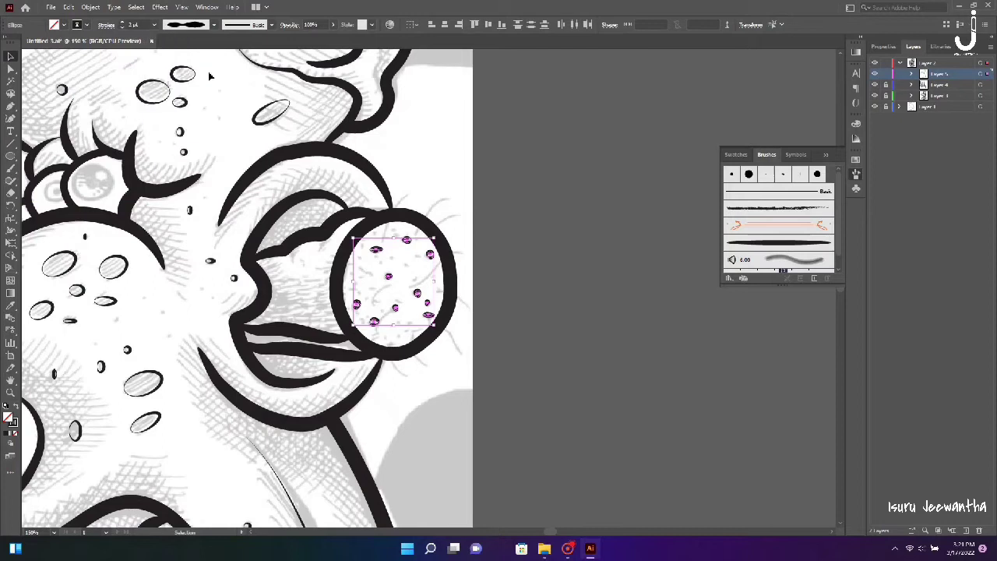
left_click(214, 24)
left_click(200, 113)
left_click(543, 319)
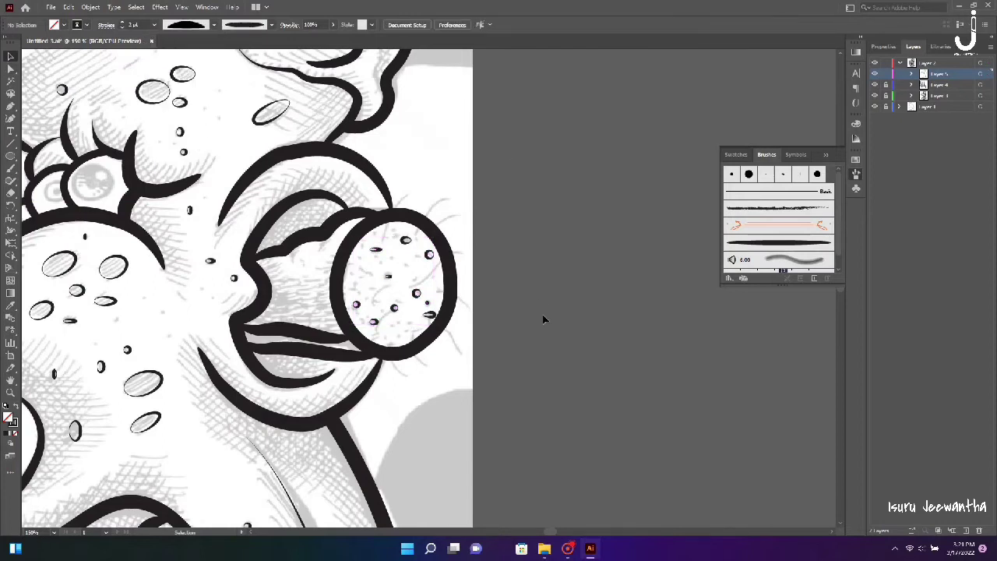
left_click(11, 118)
left_click(373, 304)
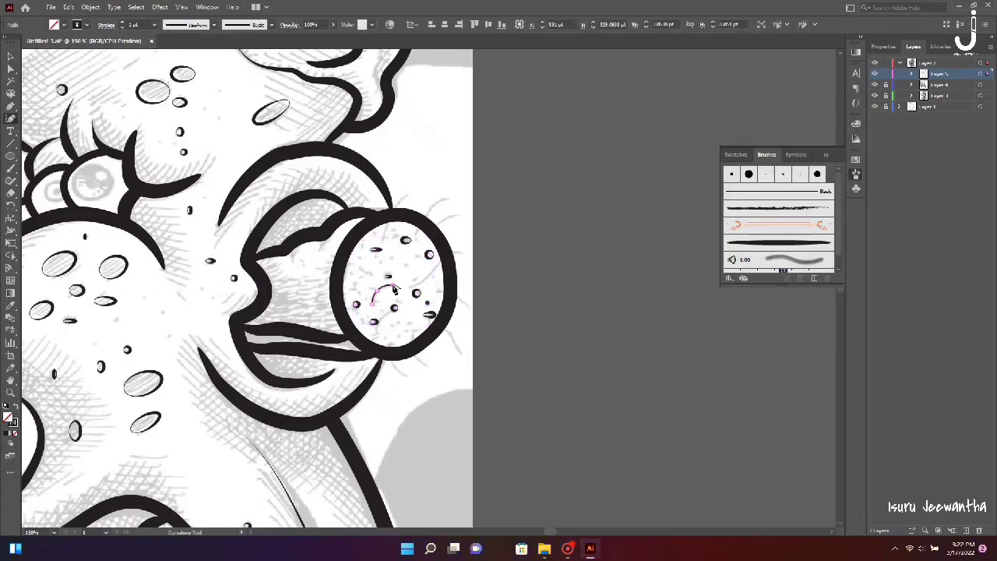
Draw a curved line inside the lens with a tapered elliptical width profile.
key("Escape")
key("v")
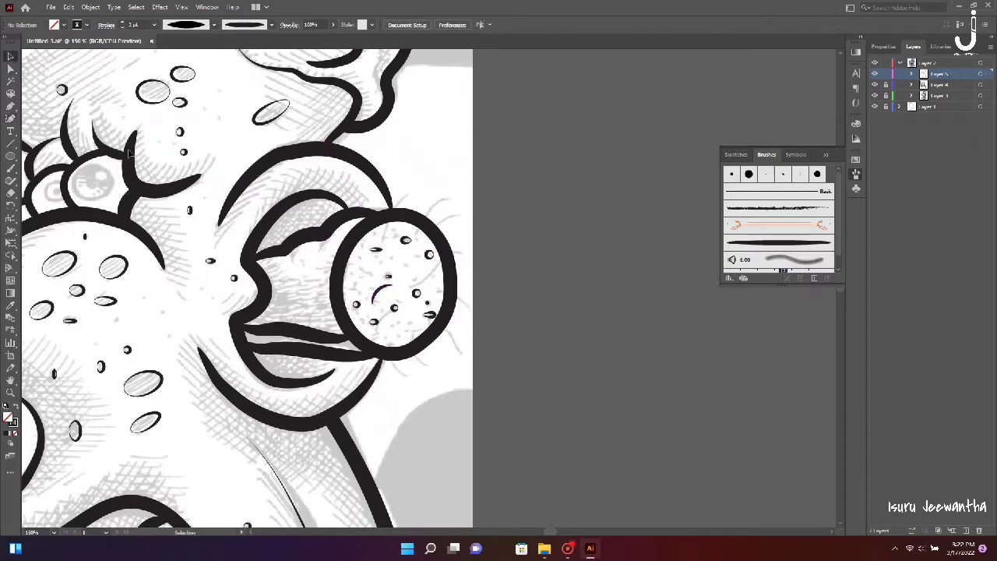
left_click(11, 118)
left_click(375, 322)
left_click(397, 309)
left_click(217, 24)
left_click(180, 57)
key("Escape")
key("v")
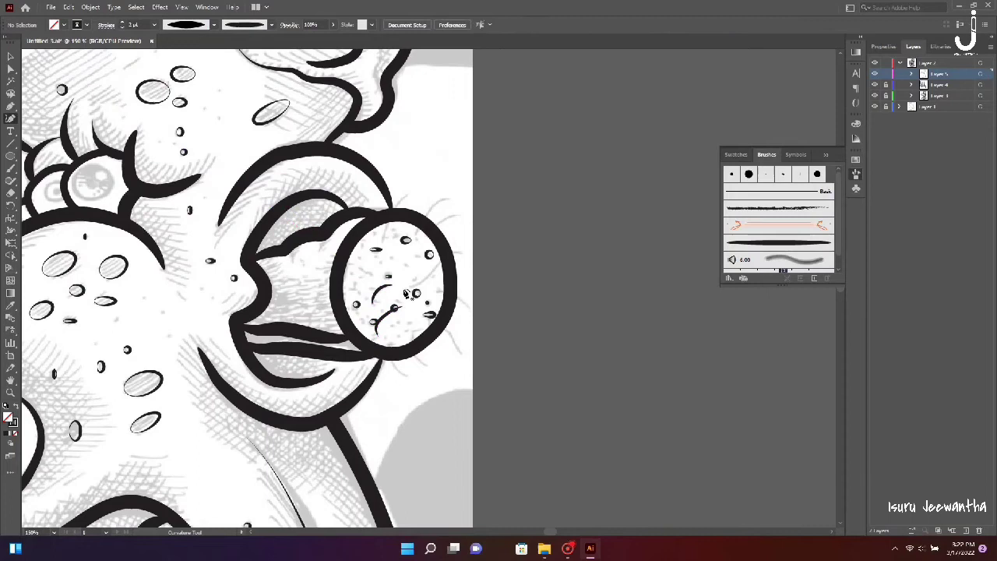
Add two more lens curves, taper the top one, then select the top layer.
left_click(406, 289)
left_click(448, 259)
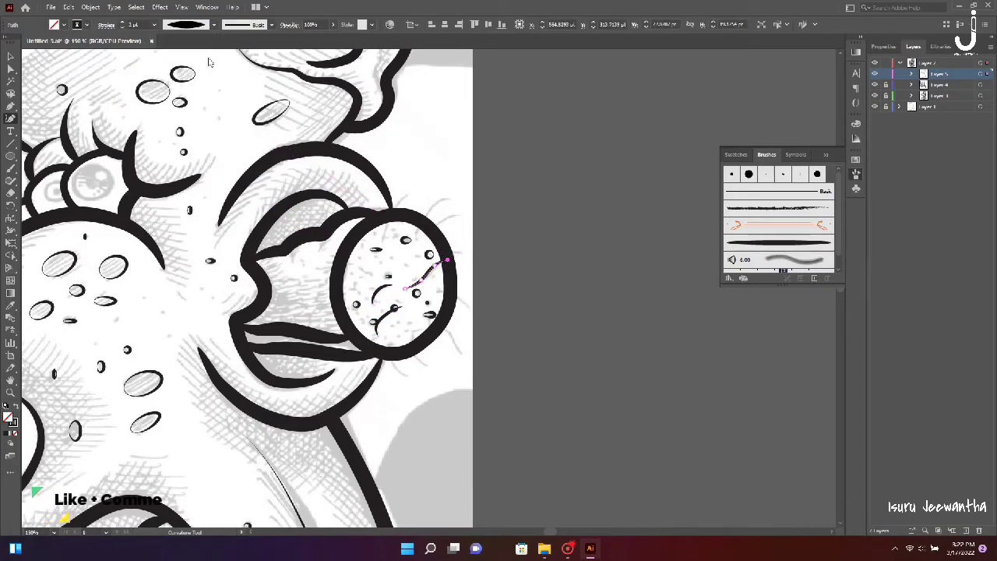
key("Escape")
key("v")
left_click(381, 319)
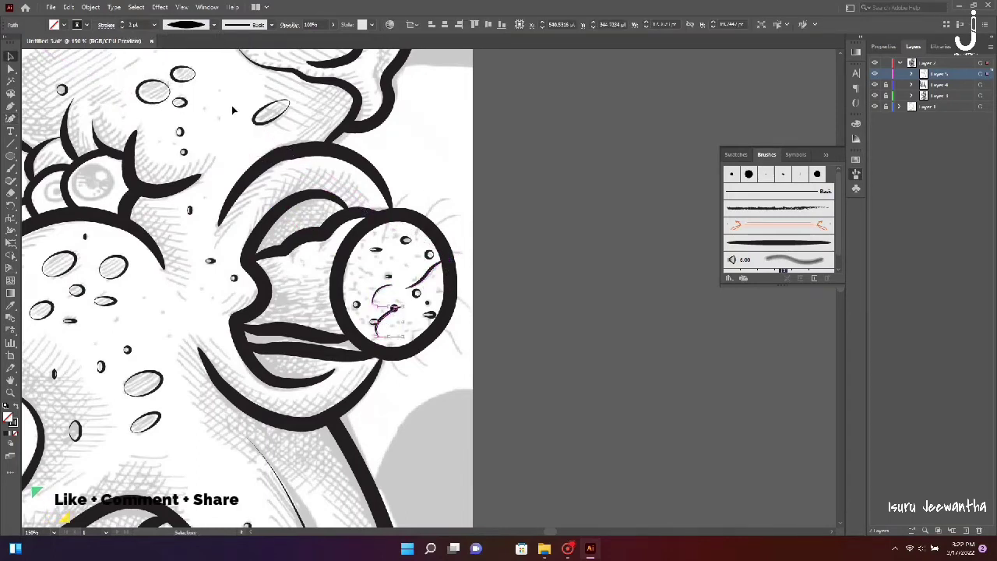
left_click(551, 250)
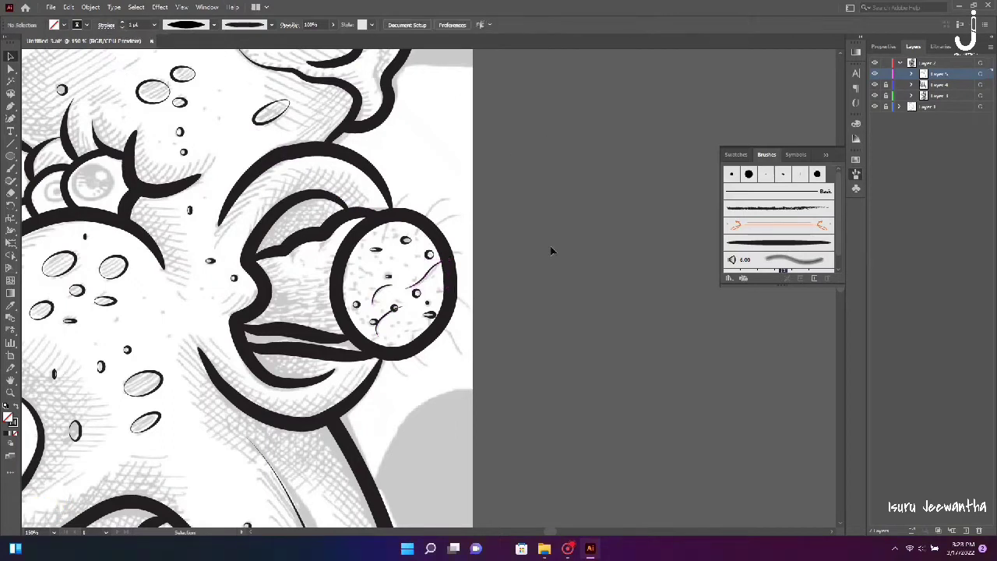
left_click(383, 243)
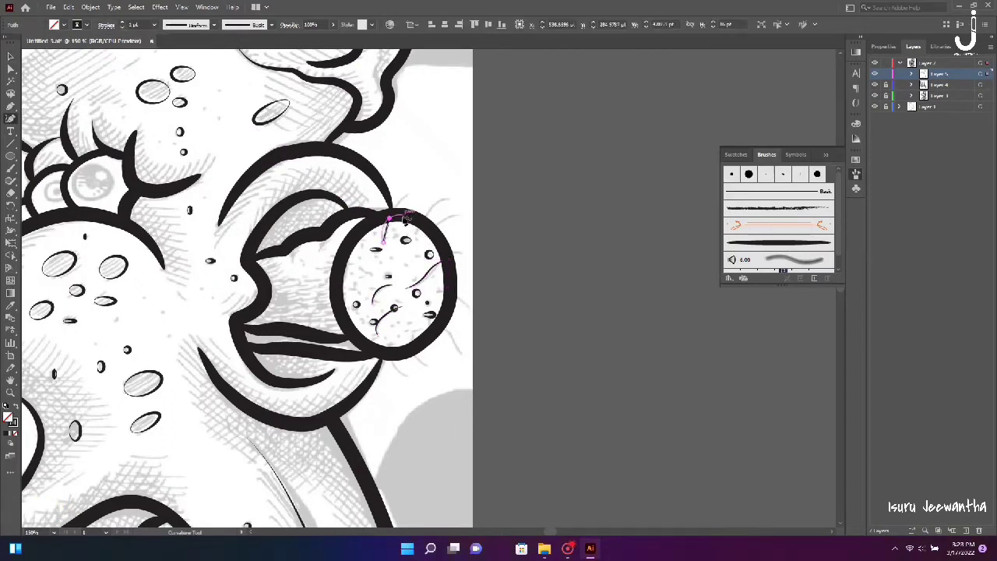
left_click(187, 24)
left_click(190, 73)
key("v")
left_click(70, 59)
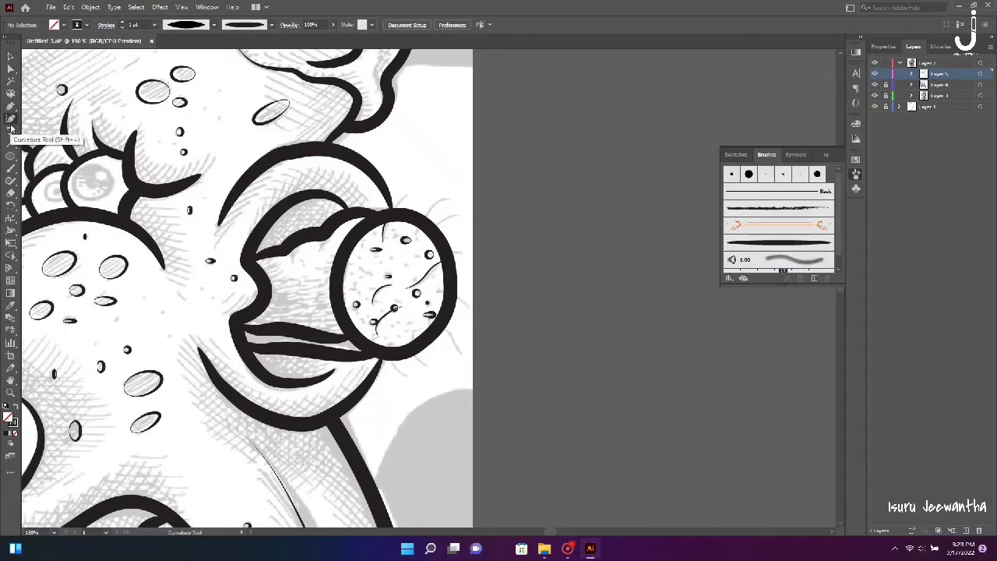
left_click(934, 63)
Add a new sublayer, zoom in, and draw short dashes inside and near the lens bottom.
left_click(952, 531)
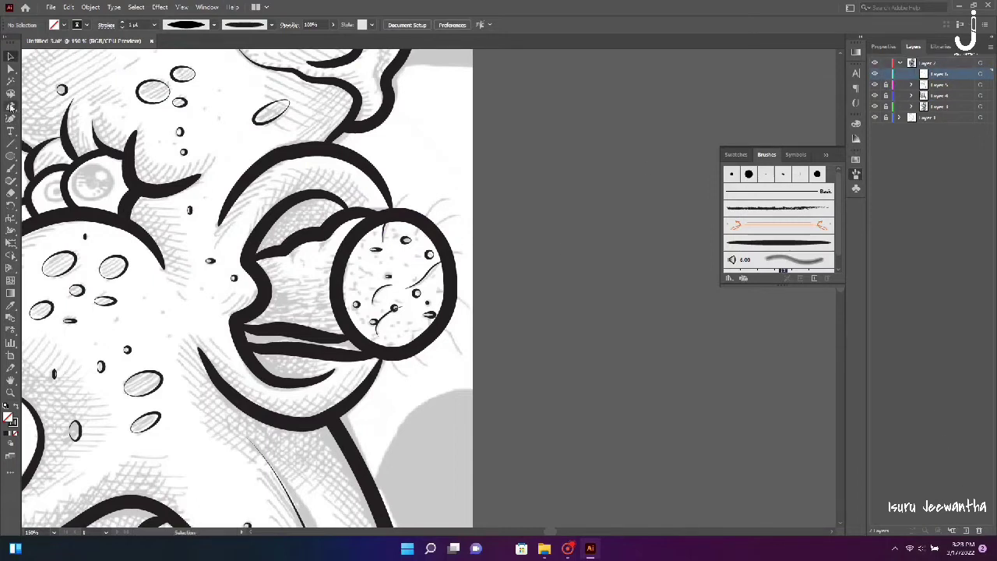
key("ctrl+plus")
key("ctrl+plus")
key("ctrl+plus")
left_click(243, 232)
left_click(260, 248)
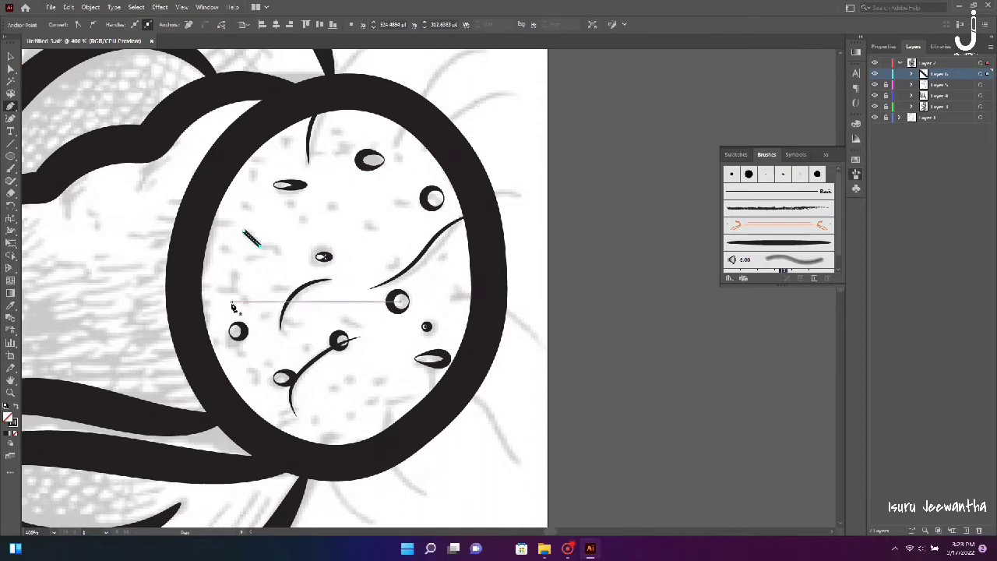
left_click(366, 223)
left_click(380, 231)
left_click(331, 385)
left_click(341, 385)
left_click(356, 378)
left_click(376, 383)
left_click(387, 384)
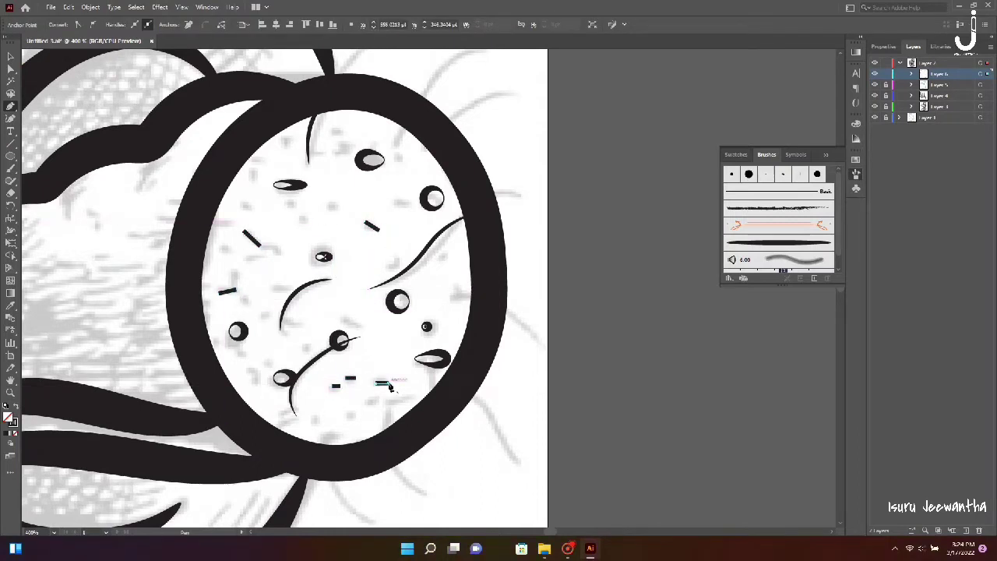
Draw more short dashes at the lens bottom, upper right, upper left, left and middle.
left_click(384, 399)
left_click(409, 399)
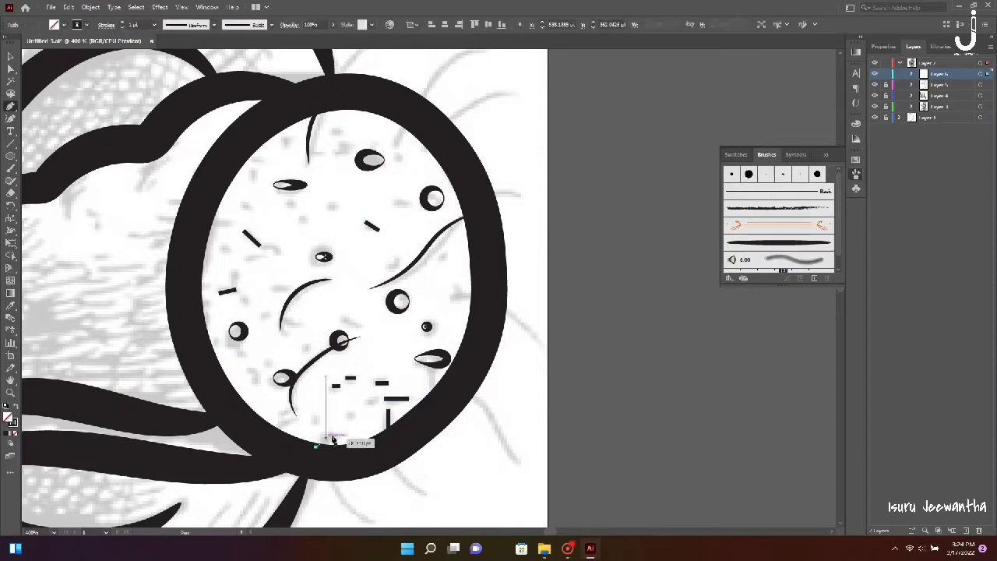
left_click(295, 424)
left_click(393, 148)
left_click(404, 127)
left_click(251, 170)
left_click(250, 181)
left_click(220, 224)
left_click(232, 224)
left_click(300, 218)
left_click(309, 222)
Add short dashes near the lens top, right side, right edge and lower area.
left_click(328, 206)
left_click(343, 207)
left_click(393, 204)
left_click(409, 204)
left_click(452, 292)
left_click(465, 297)
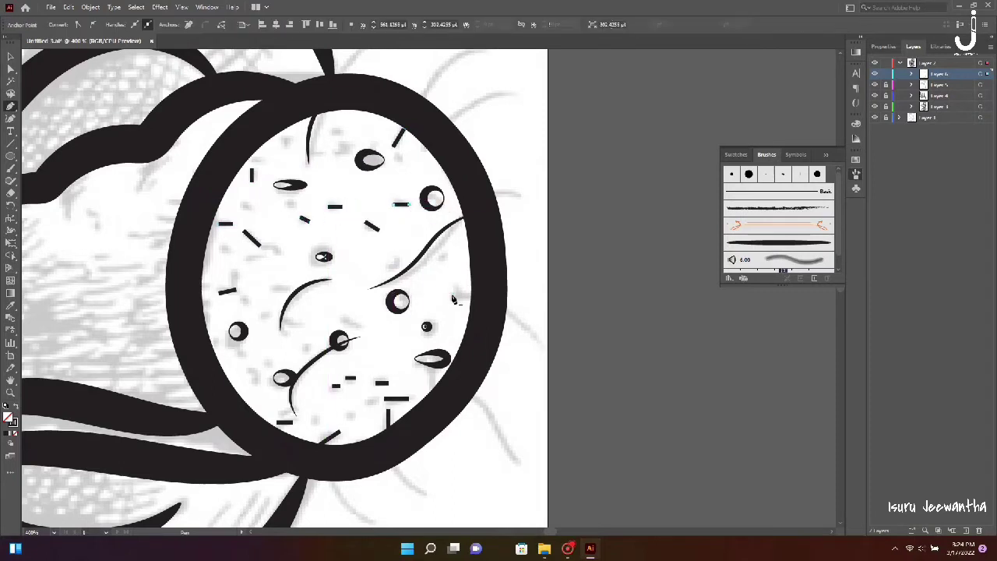
left_click(341, 317)
left_click(357, 324)
left_click(359, 327)
Finish with dashes on the lens left, centre and top, then fit the artboard in view.
left_click(231, 271)
left_click(232, 285)
left_click(265, 249)
left_click(282, 253)
left_click(333, 153)
left_click(352, 146)
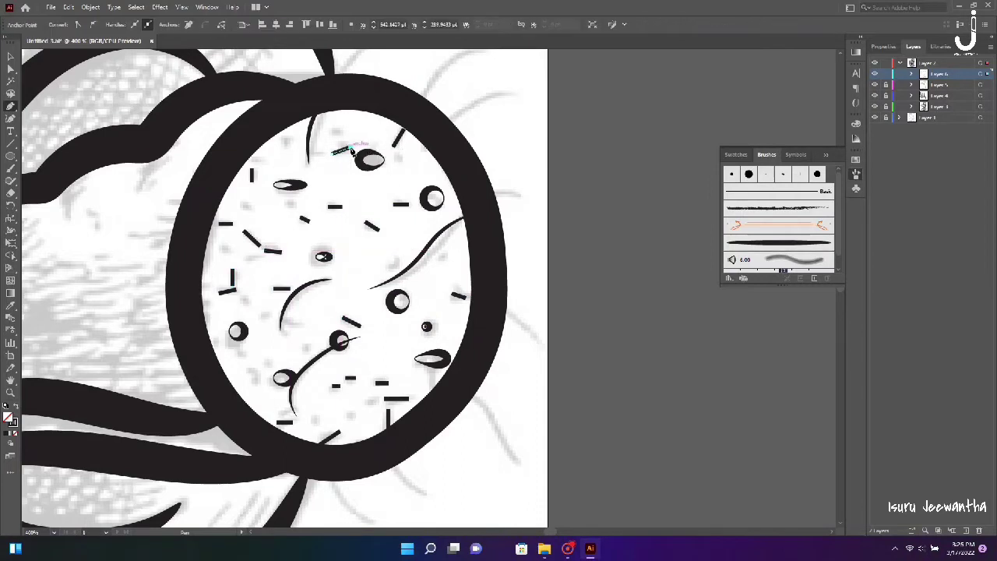
key("ctrl+0")
left_click(874, 119)
left_click(876, 119)
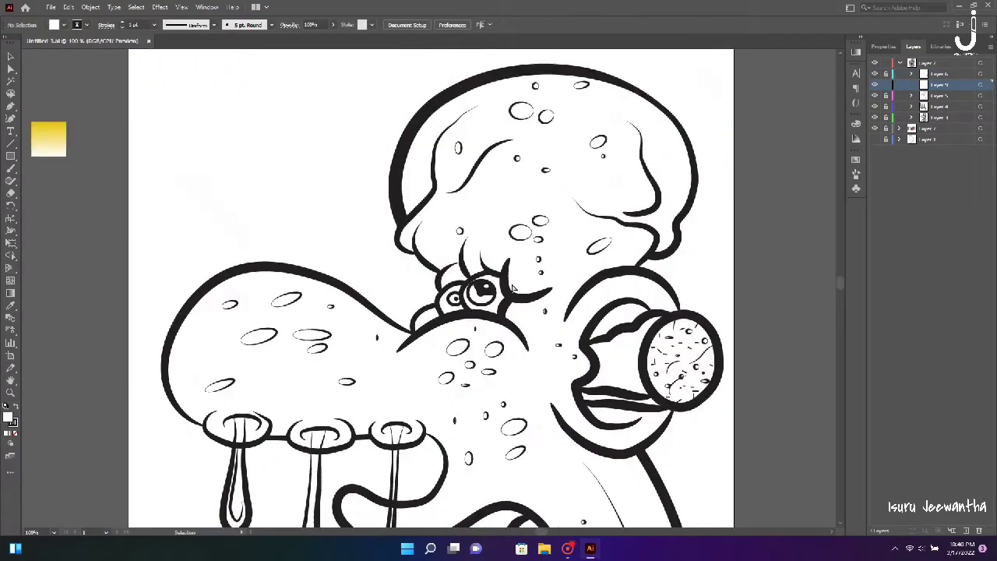
Zoom in on the eyes and set both fill and stroke to None.
key("ctrl+plus")
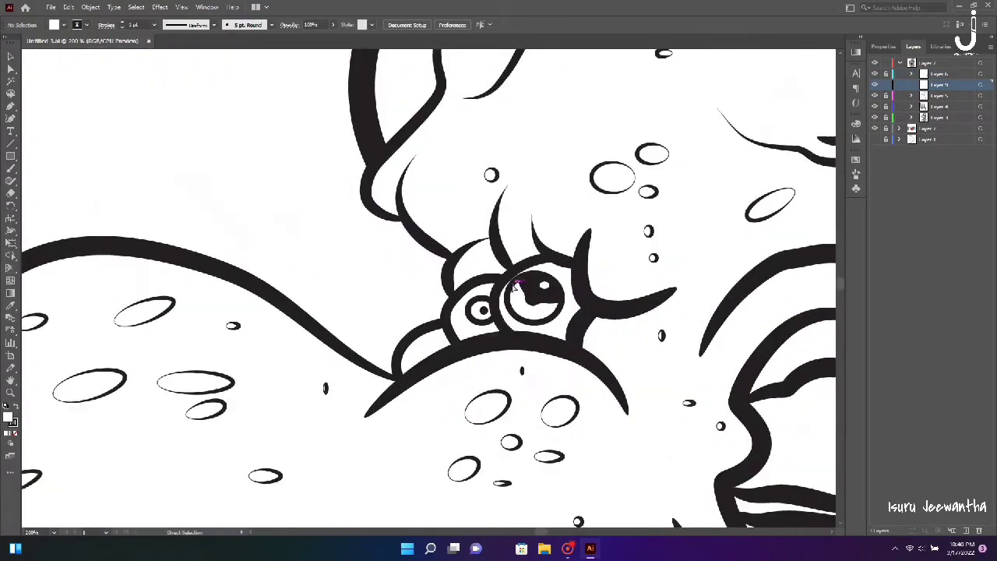
left_click(86, 25)
left_click(8, 45)
left_click(64, 25)
left_click(9, 45)
Draw shapes over the large and small eye irises, then open the fill Color Picker.
left_click(521, 278)
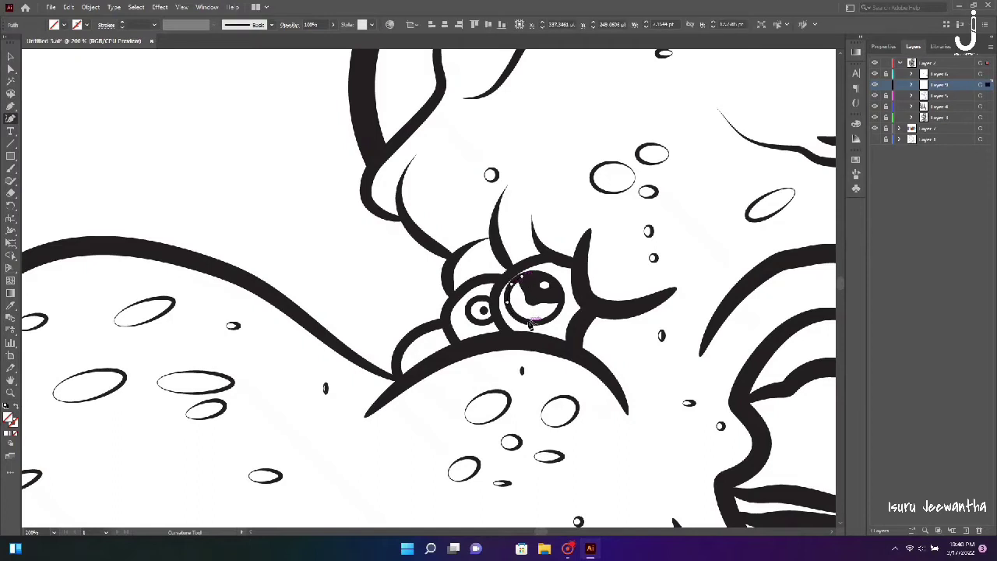
left_click(485, 300)
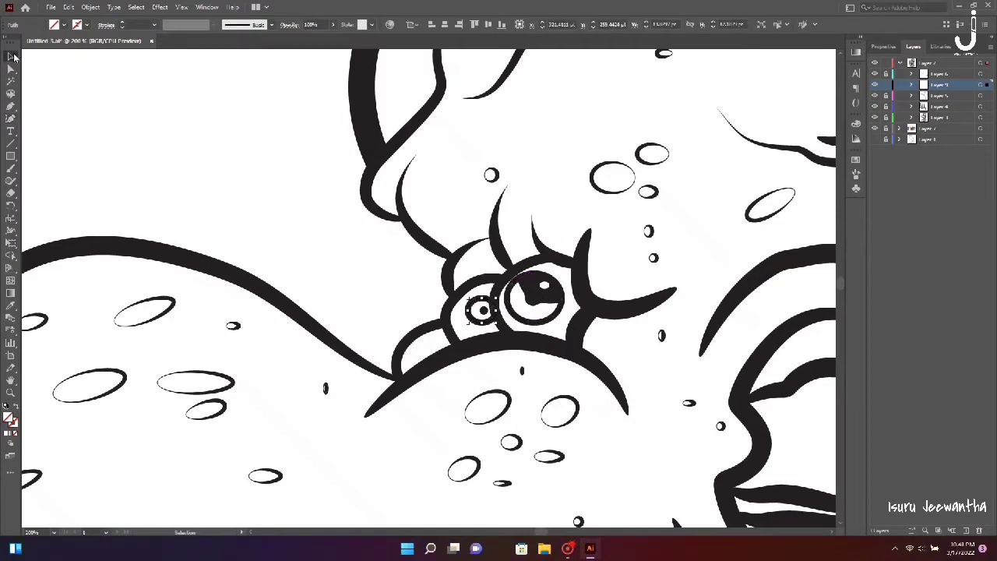
key("ctrl+0")
key("i")
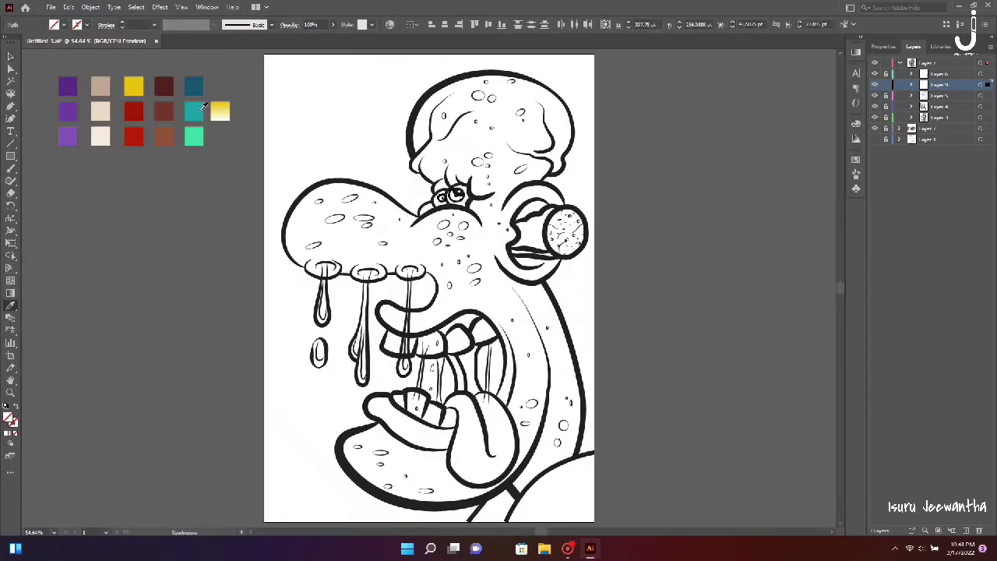
double_click(11, 419)
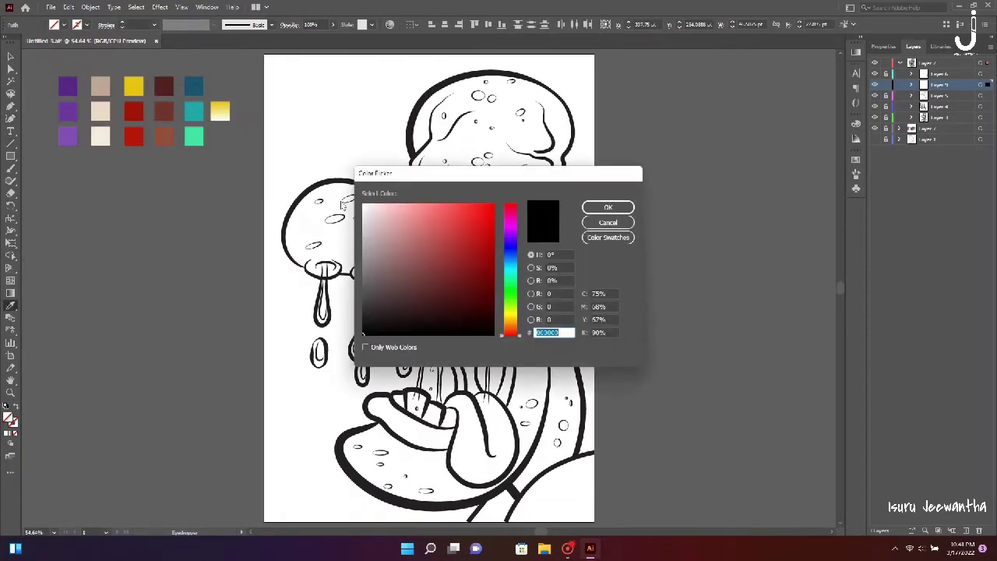
Confirm a cyan fill colour for the iris shapes and deselect.
type("f")
left_click(608, 208)
key("v")
left_click(403, 228)
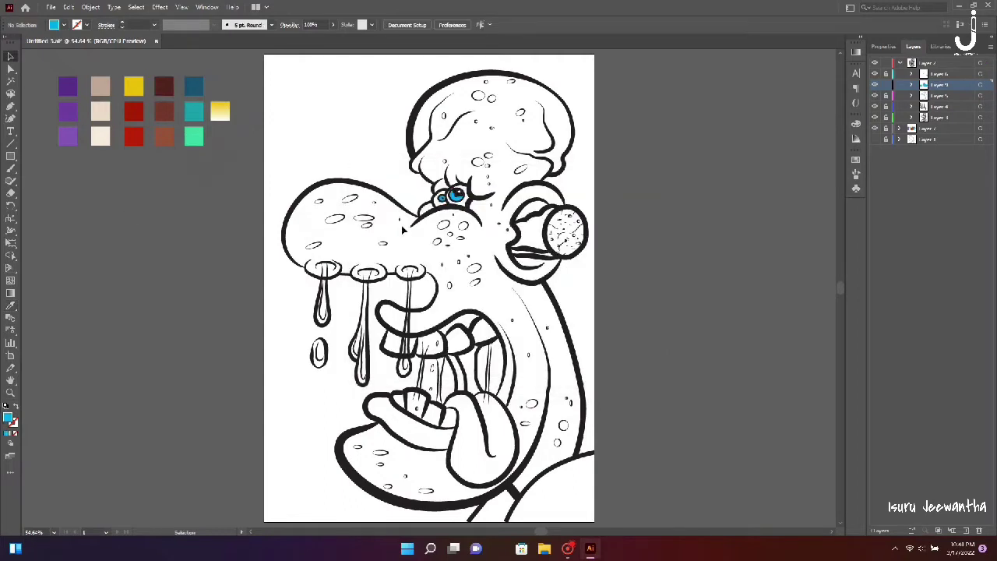
Undo a stray blue shape in the lower-left droplet and select the top layer.
key("ctrl+plus")
key("ctrl+plus")
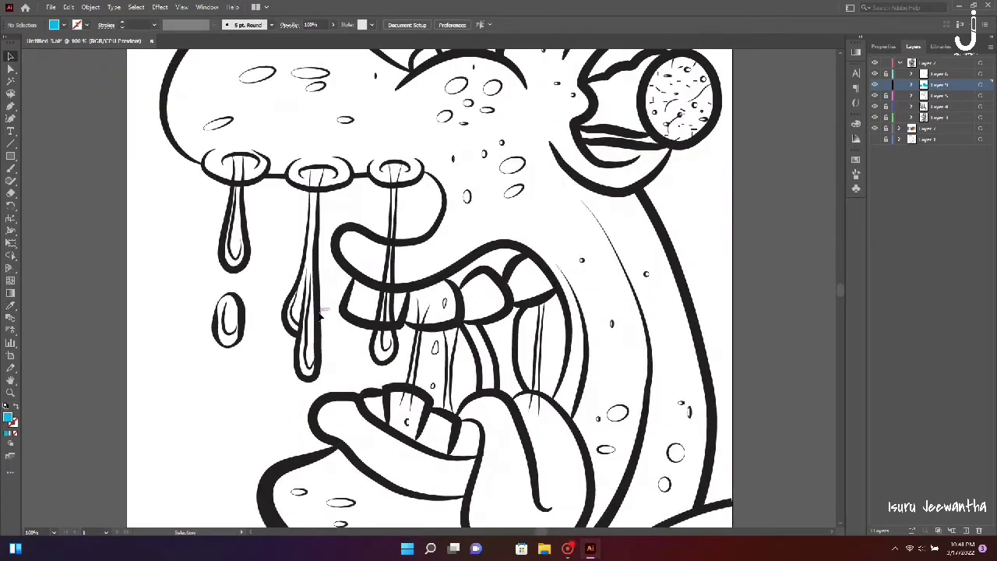
left_click(217, 339)
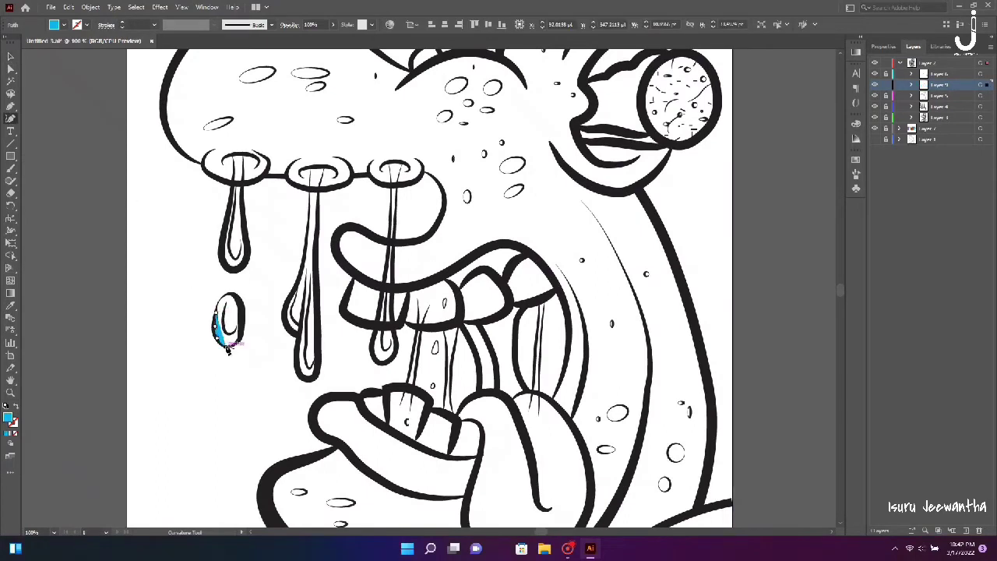
key("ctrl+z")
scroll(383, 188, "up", 3)
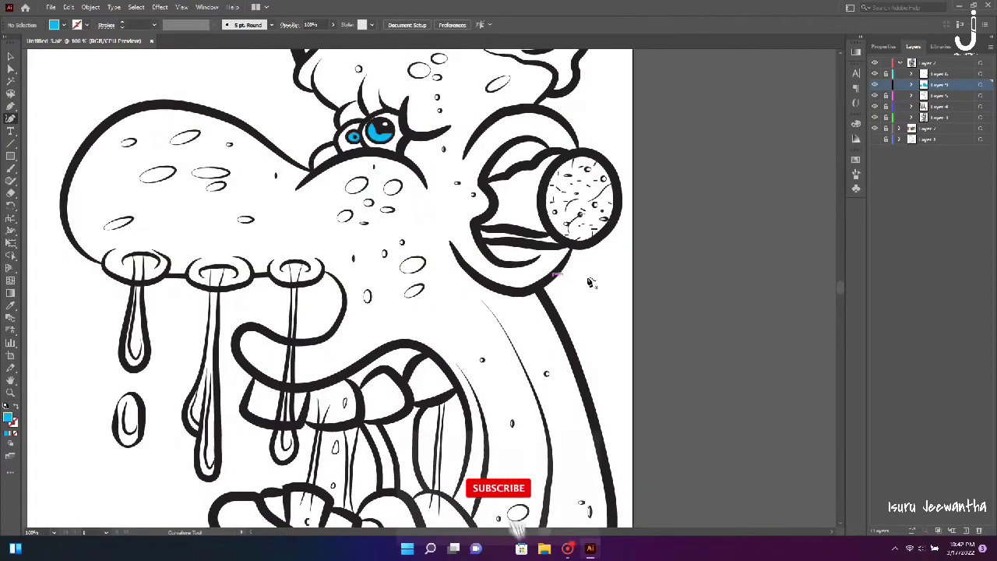
scroll(383, 188, "right", 5)
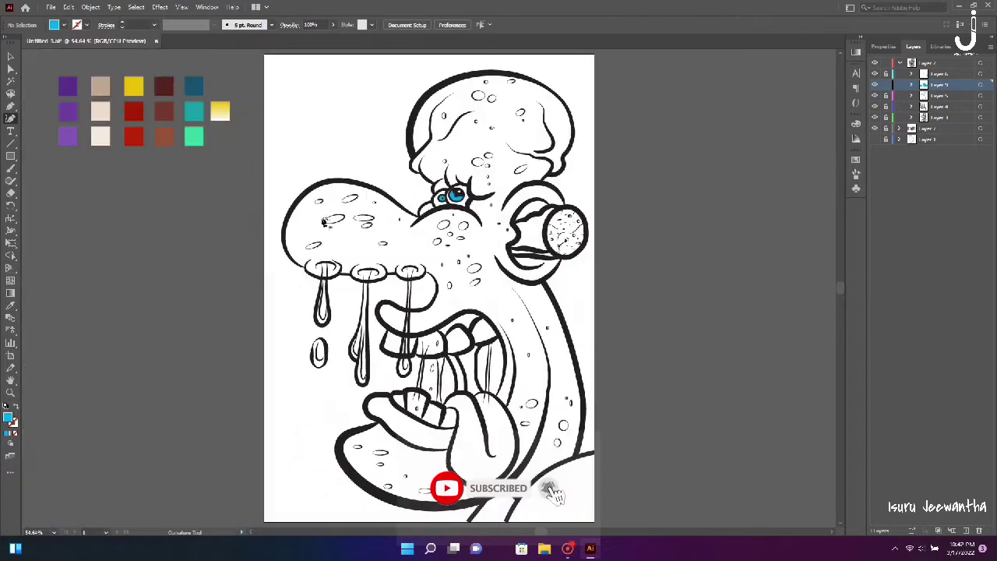
key("ctrl+0")
left_click(10, 57)
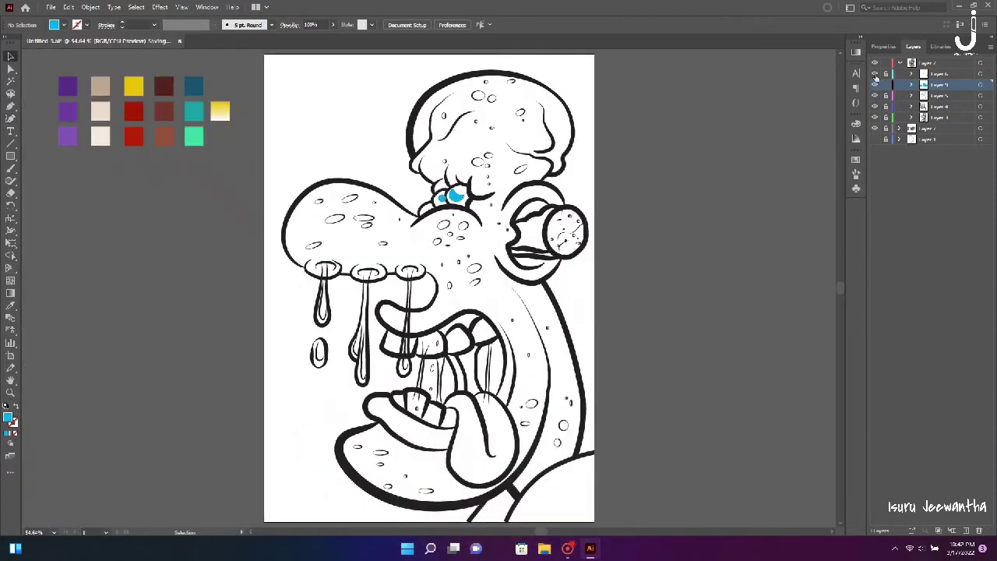
left_click(934, 63)
Add a new layer and draw a Curvature curve over the eye.
left_click(965, 530)
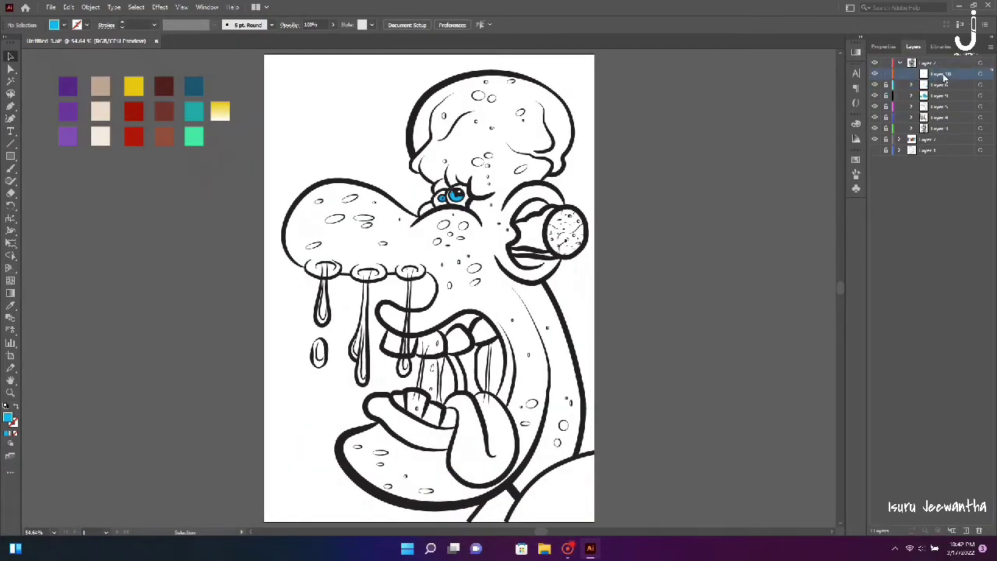
scroll(427, 270, "up", 3)
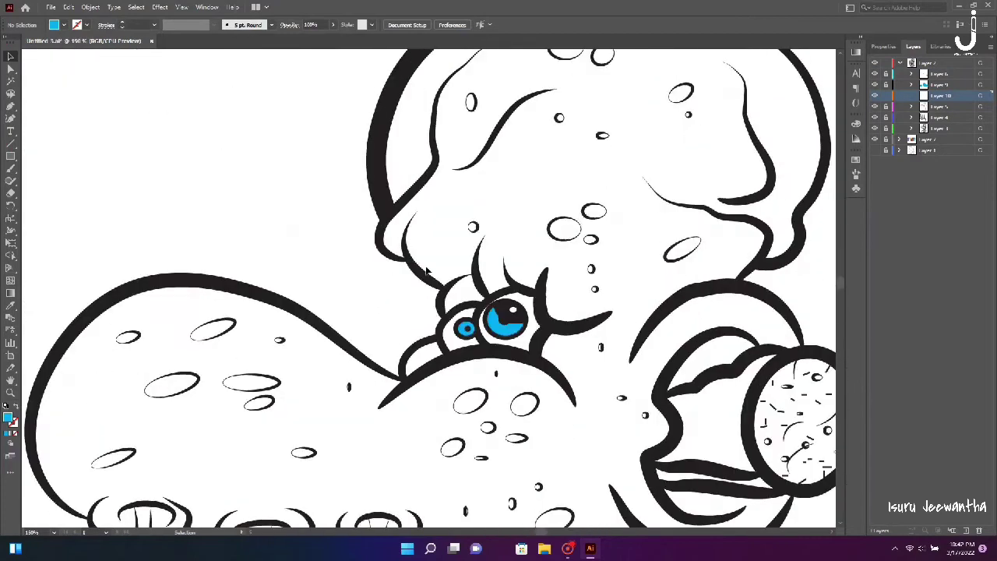
left_click(10, 119)
left_click(537, 294)
left_click(508, 290)
left_click(484, 303)
left_click(473, 332)
key("Escape")
key("v")
Drag the new layer one position down, below the following layer.
left_click(944, 107)
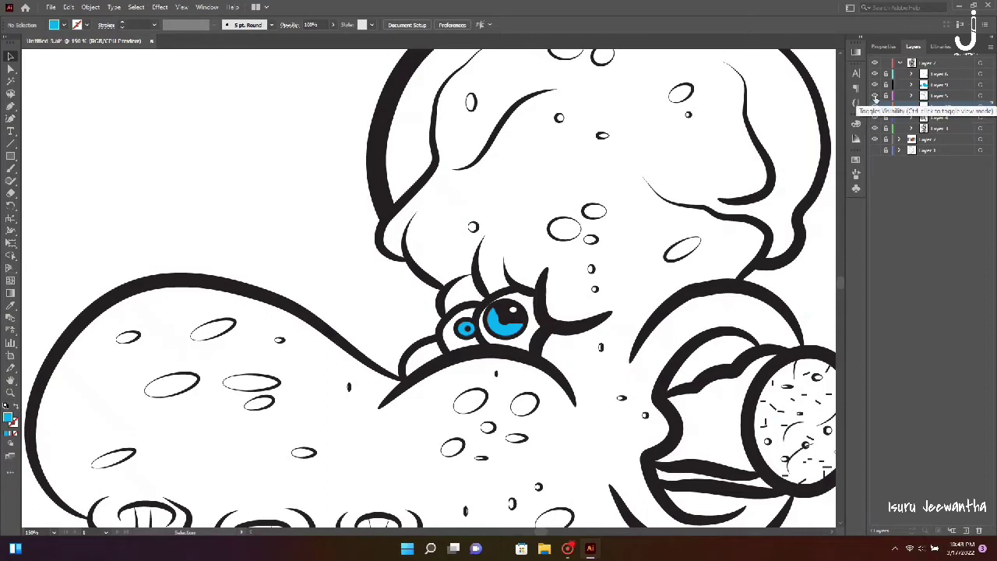
key("ctrl+0")
left_click_drag(955, 109, 886, 128)
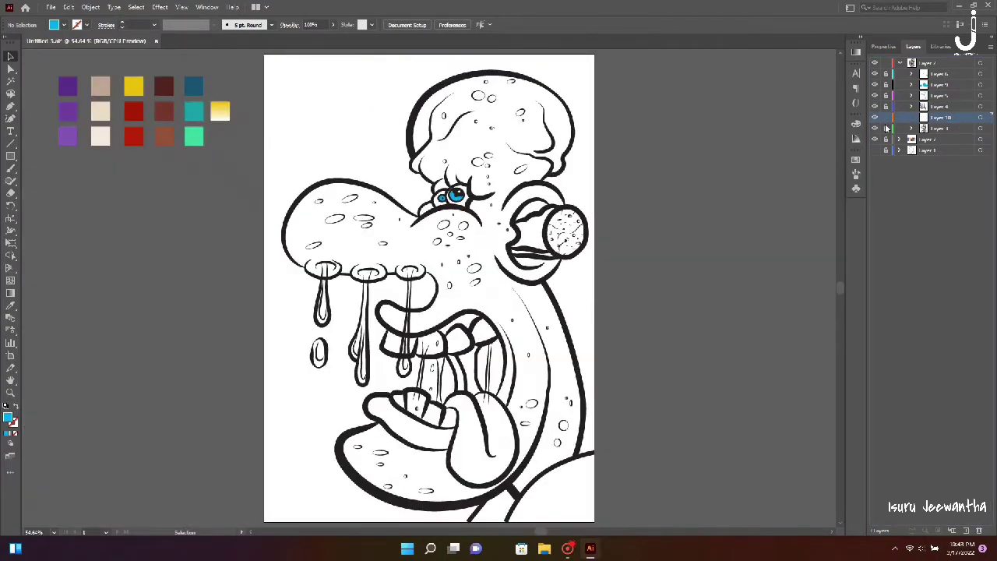
left_click(874, 117)
left_click(873, 117)
scroll(307, 292, "up", 3)
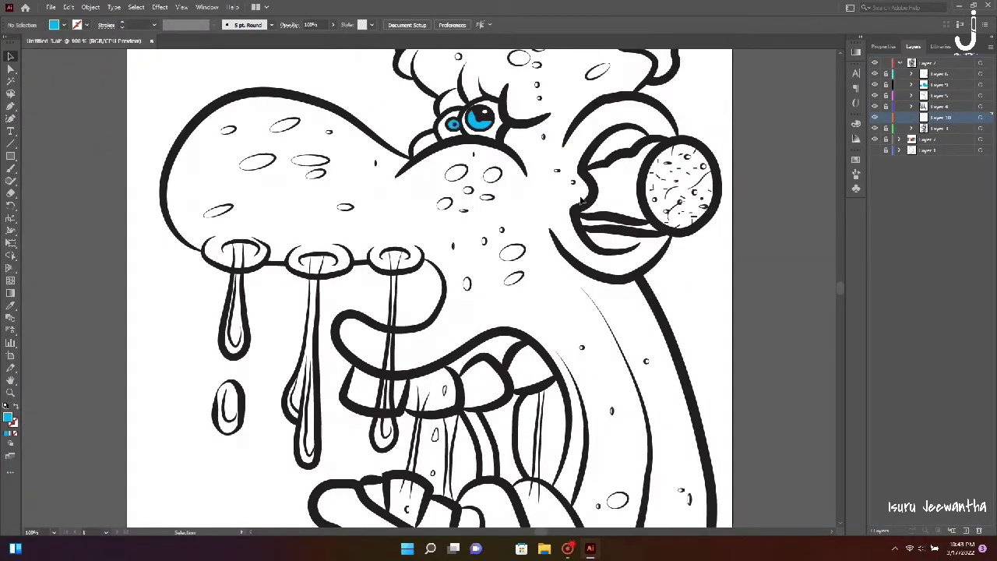
scroll(374, 292, "down", 3)
Trace a closed blue fill shape inside the lower-left falling drop.
left_click(11, 119)
left_click(346, 302)
left_click(332, 321)
left_click(349, 356)
left_click(366, 349)
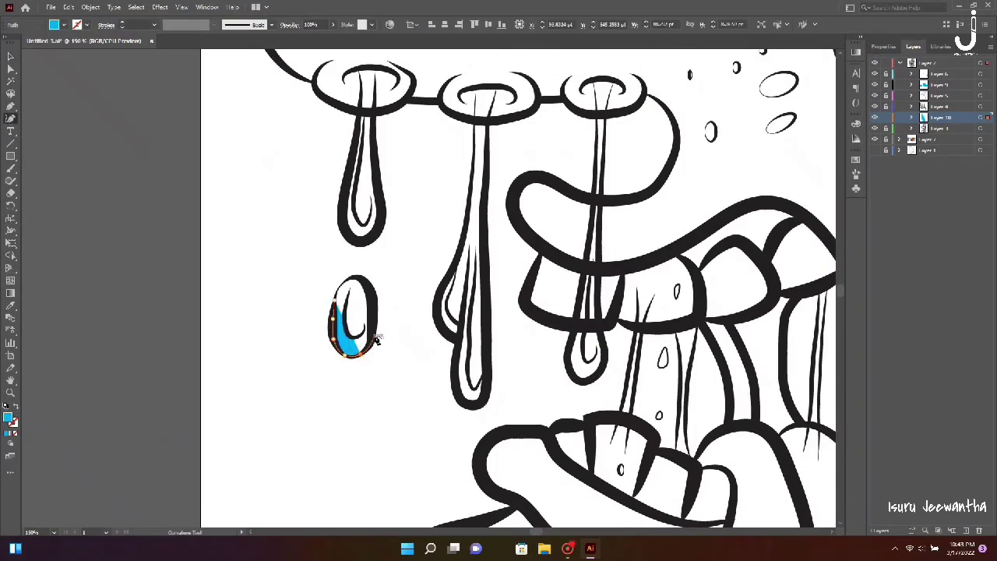
left_click(373, 290)
left_click(351, 279)
scroll(363, 167, "up", 2)
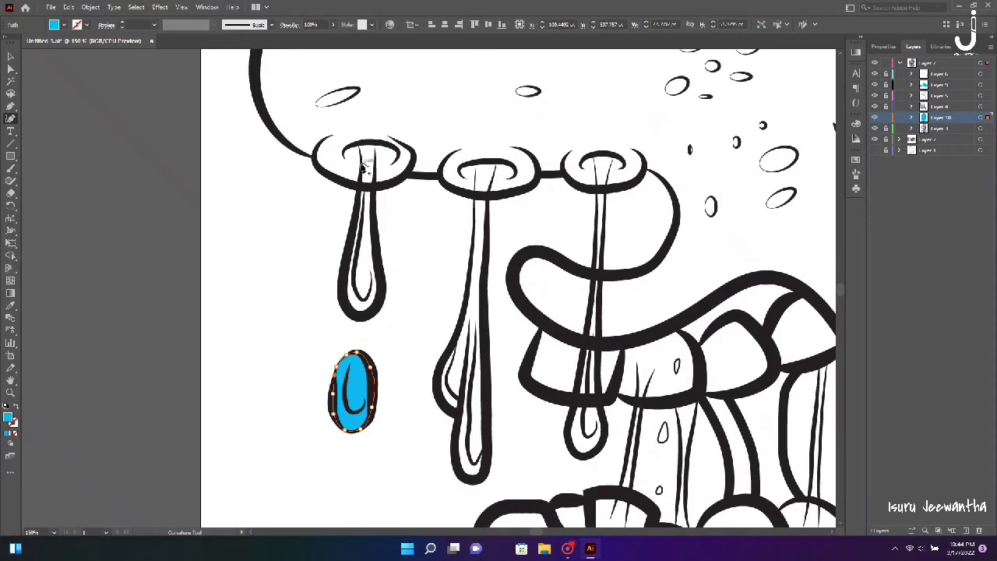
Trace a closed blue fill inside the left nostril drip.
left_click(359, 145)
left_click(350, 234)
left_click(343, 272)
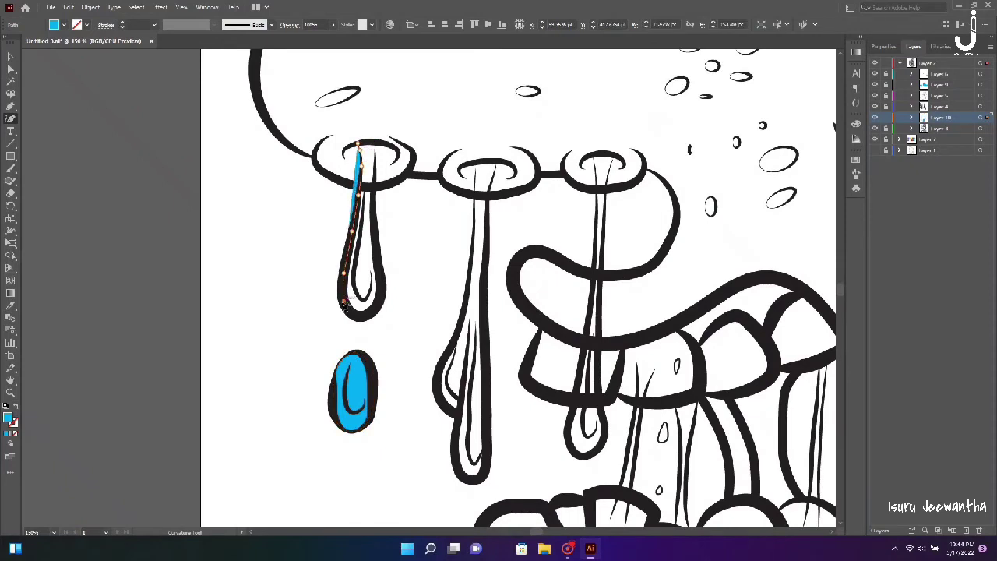
left_click(360, 316)
left_click(381, 276)
left_click(376, 226)
left_click(359, 146)
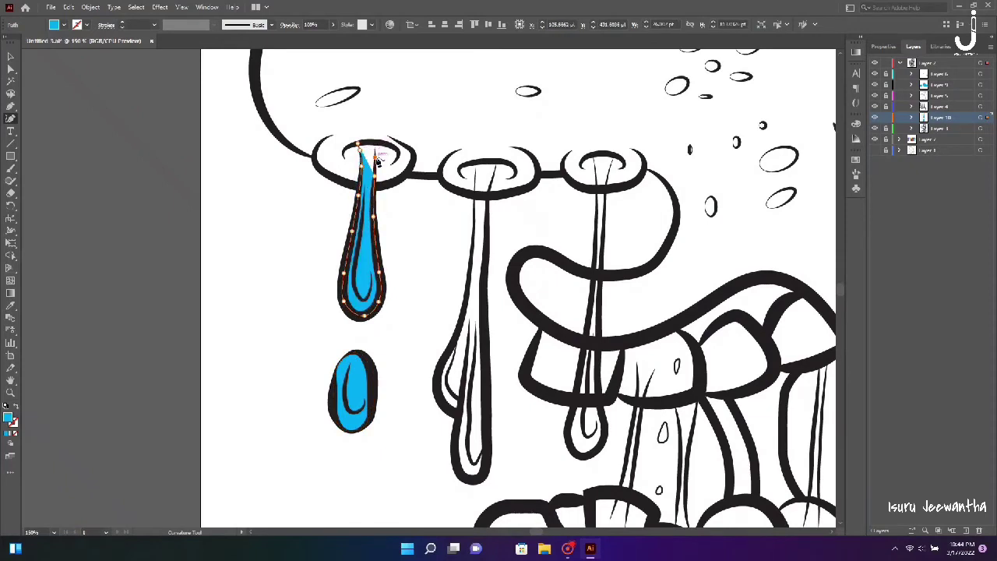
scroll(376, 152, "up", 2)
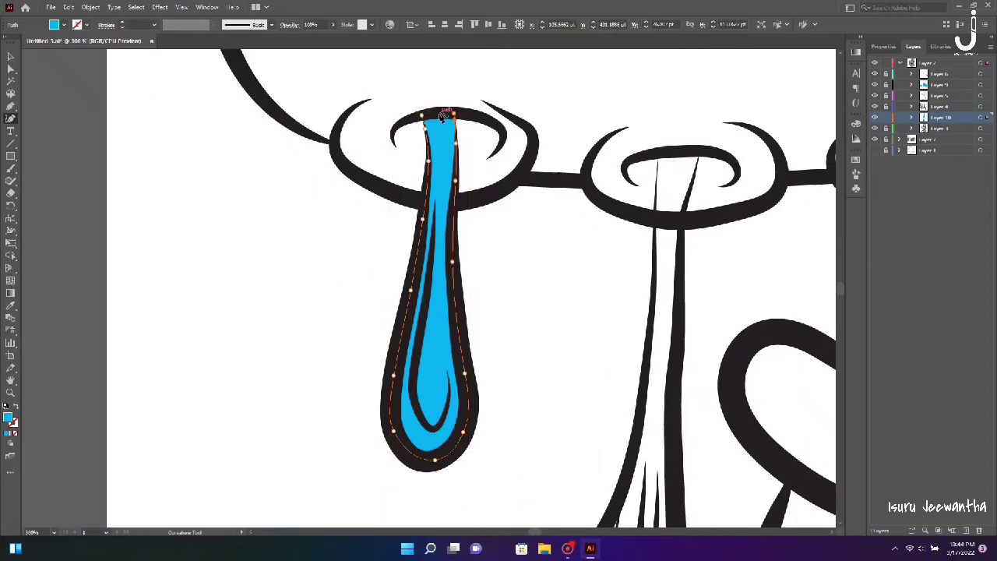
Start the middle nostril drip's fill, tracing down its left edge.
left_click(658, 155)
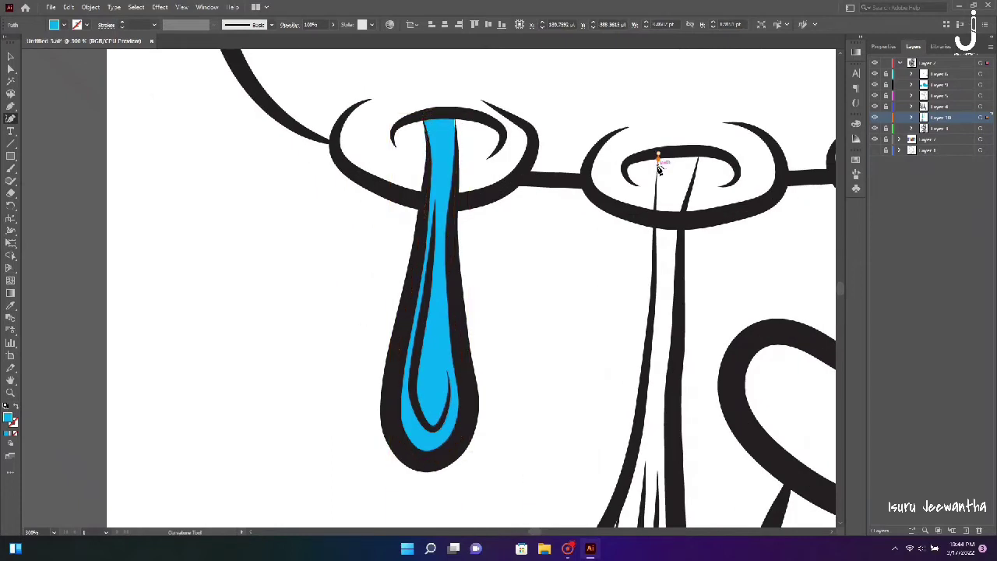
scroll(657, 196, "down", 5)
left_click(651, 143)
left_click(643, 206)
left_click(635, 269)
left_click(608, 345)
left_click(583, 395)
left_click(590, 458)
left_click(623, 488)
scroll(627, 491, "down", 5)
Close the middle drip's fill around its bottom and up its right edge.
left_click(615, 321)
left_click(633, 382)
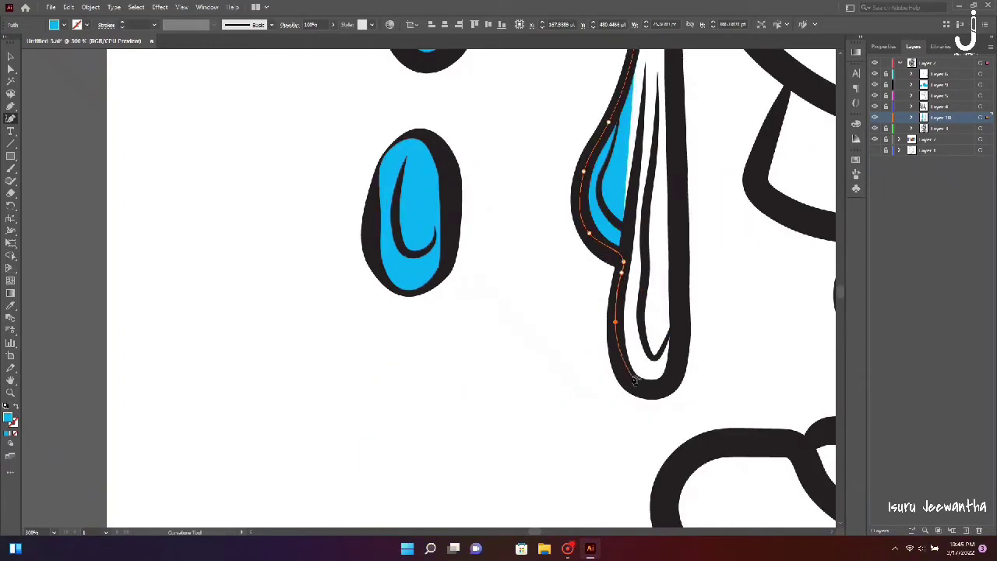
left_click(665, 385)
left_click(678, 355)
scroll(676, 144, "up", 5)
left_click(676, 288)
left_click(680, 234)
left_click(684, 148)
left_click(687, 78)
scroll(687, 78, "up", 5)
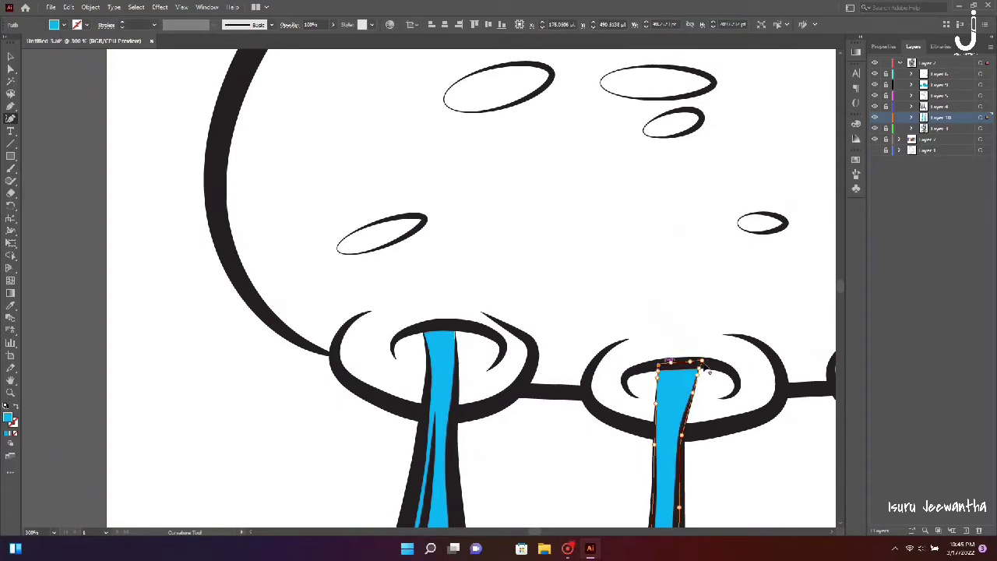
scroll(709, 372, "right", 10)
scroll(546, 234, "down", 5)
Trace the third nostril drip's fill down its left edge and around the bottom.
left_click(493, 166)
left_click(496, 181)
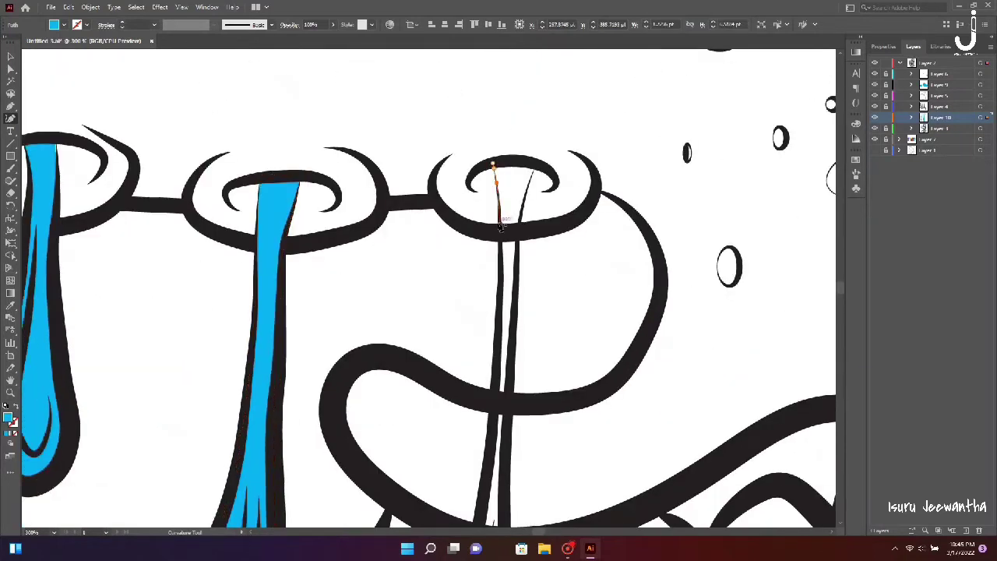
scroll(502, 280, "down", 5)
left_click(492, 127)
left_click(476, 246)
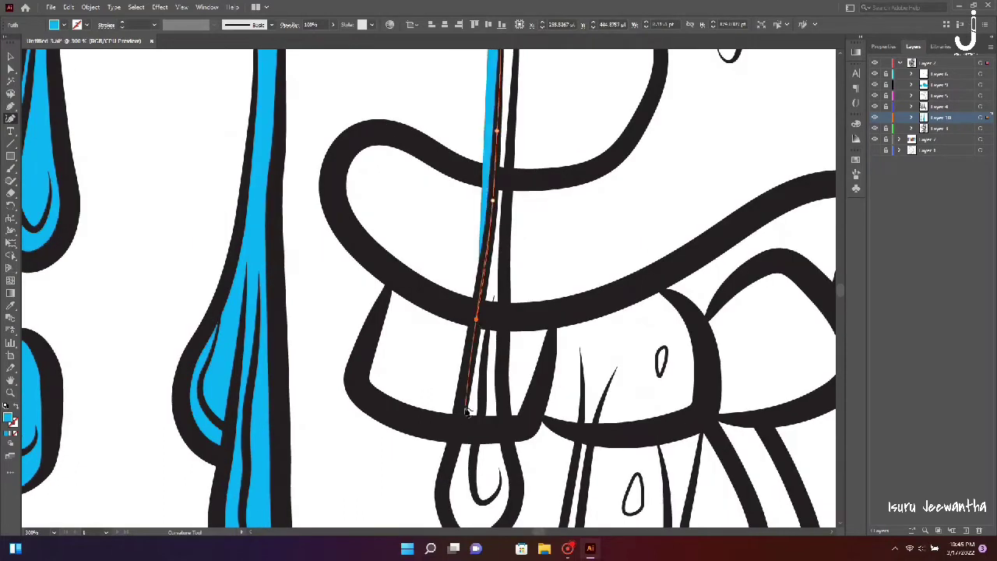
left_click(460, 338)
scroll(449, 412, "down", 1)
left_click(444, 356)
left_click(449, 398)
left_click(474, 417)
Close the third drip's fill up its right side to the top.
left_click(503, 401)
left_click(519, 366)
left_click(505, 289)
scroll(503, 195, "up", 3)
scroll(502, 195, "up", 3)
left_click(511, 385)
left_click(517, 273)
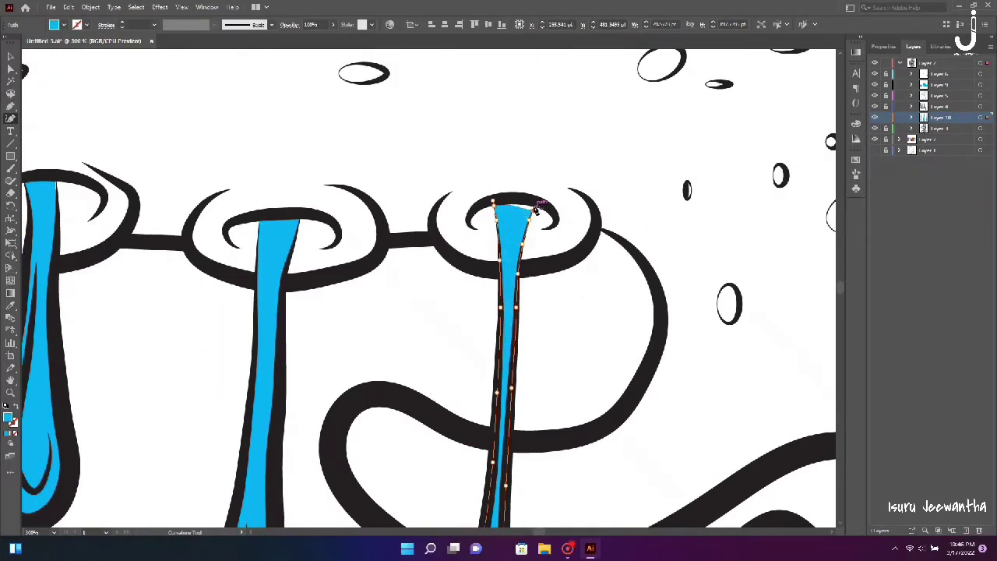
scroll(537, 207, "up", 1)
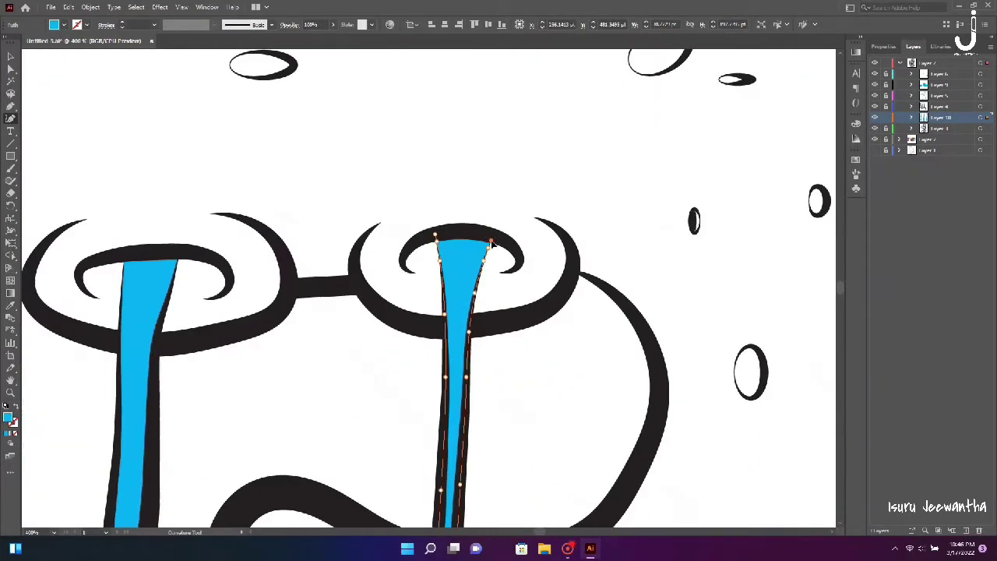
Fill all the blue nostril drip shapes with the yellow gradient swatch.
key("ctrl+0")
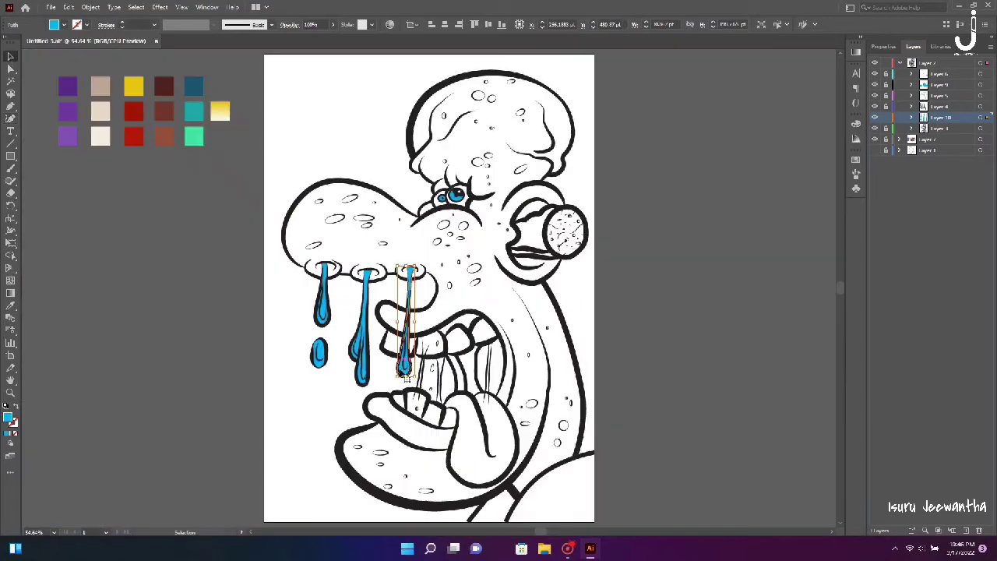
left_click_drag(291, 285, 420, 374)
left_click(219, 112)
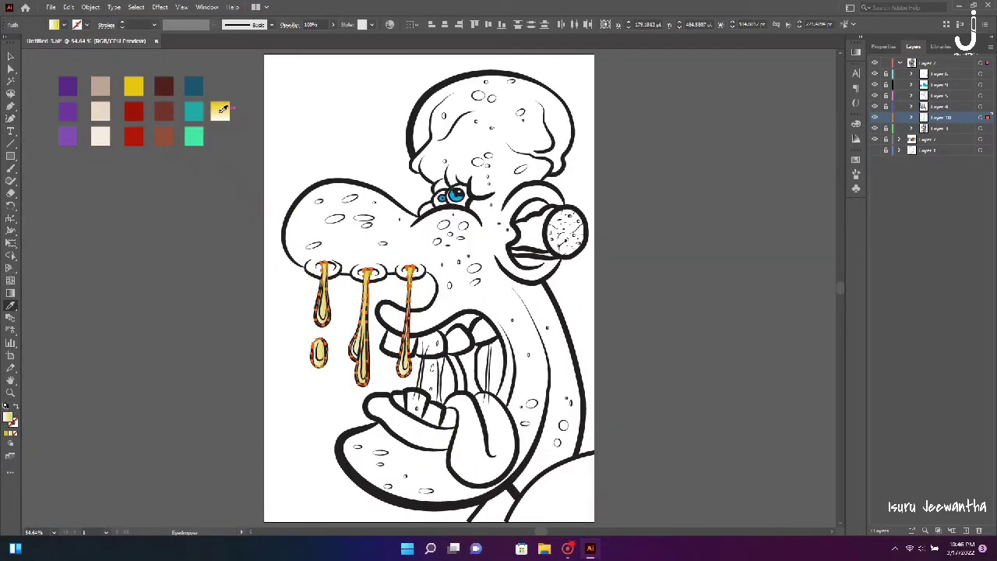
left_click(145, 289)
Zoom in on the mouth and trace the left edge of the drip between the teeth.
scroll(604, 341, "up", 2)
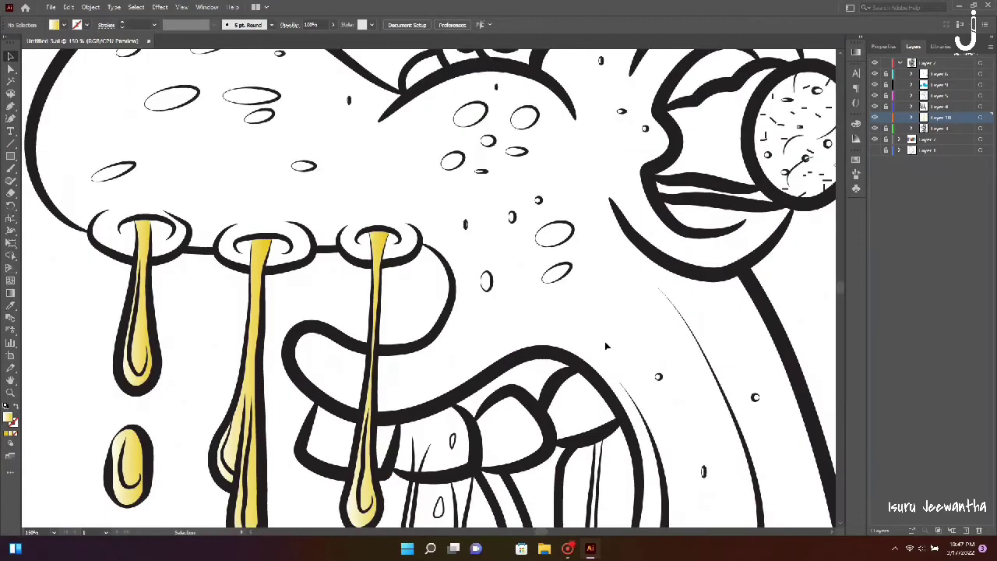
scroll(426, 264, "up", 3)
key("ctrl+equal")
key("ctrl+equal")
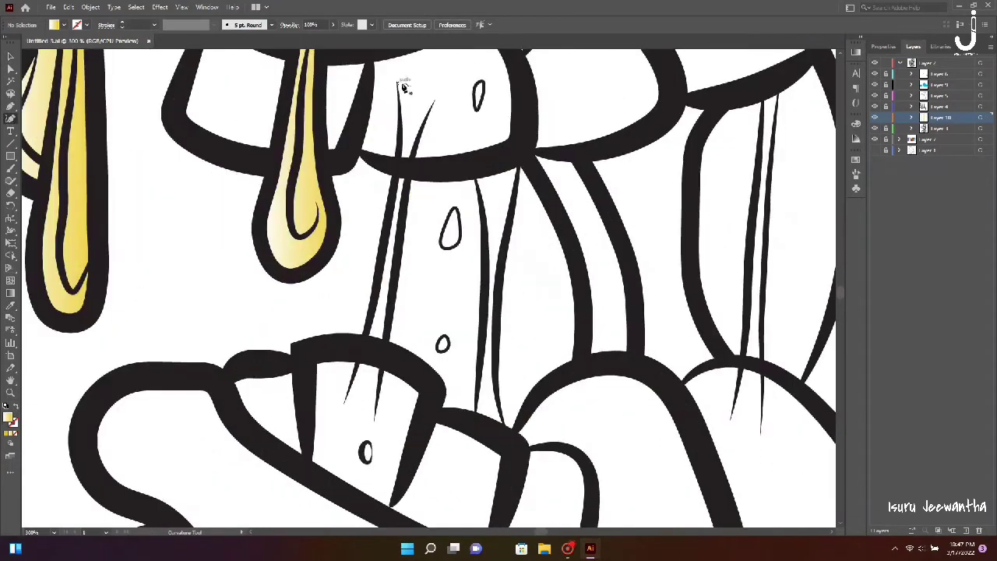
left_click(397, 81)
left_click(396, 181)
left_click(384, 238)
left_click(374, 301)
left_click(359, 356)
left_click(342, 399)
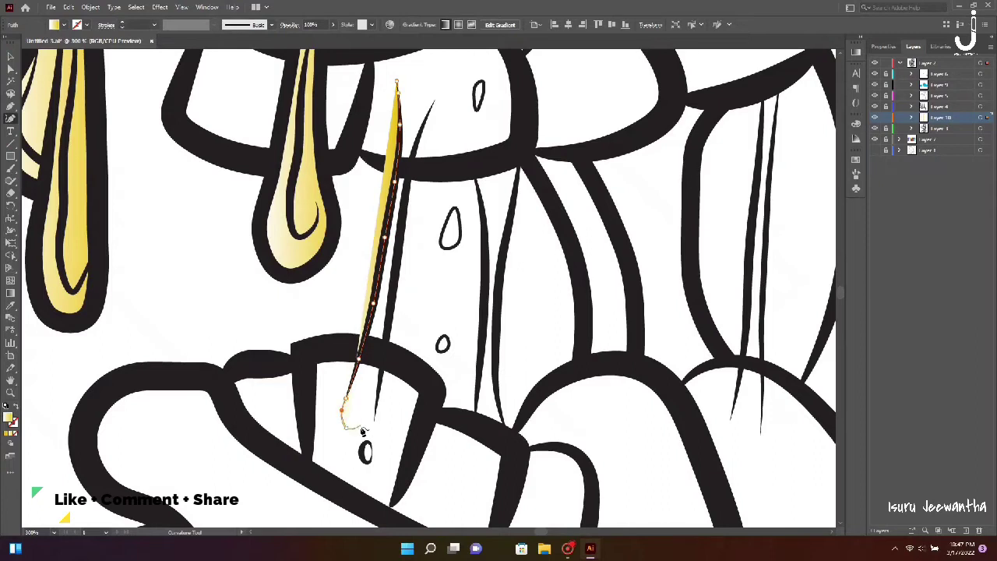
Trace that mouth drip's rounded bottom and right side back up to its wide top.
left_click(361, 430)
left_click(375, 419)
left_click(385, 355)
left_click(393, 295)
left_click(403, 224)
left_click(408, 184)
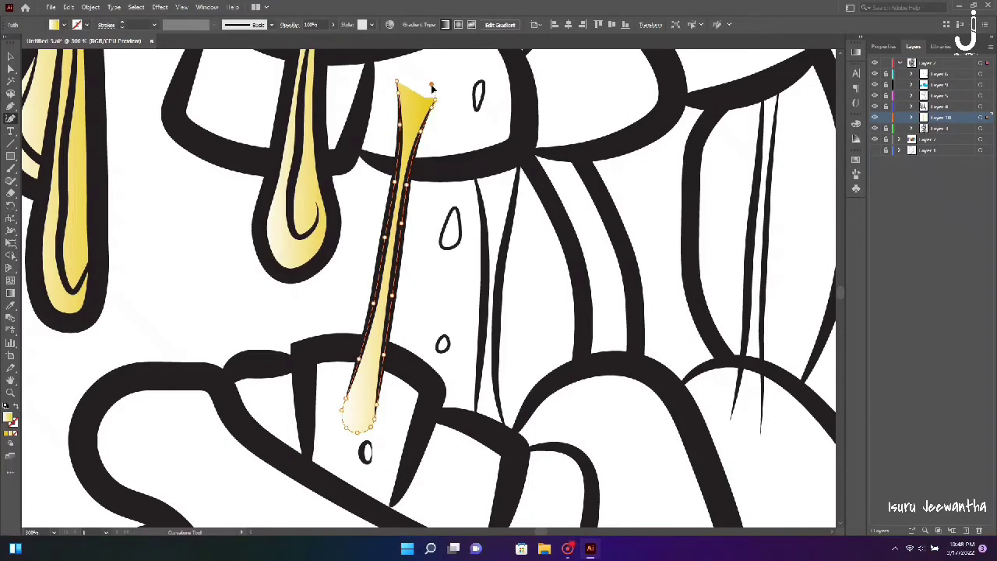
Trace the second mouth drip down to its rounded tip and up its right edge.
scroll(410, 95, "up", 2)
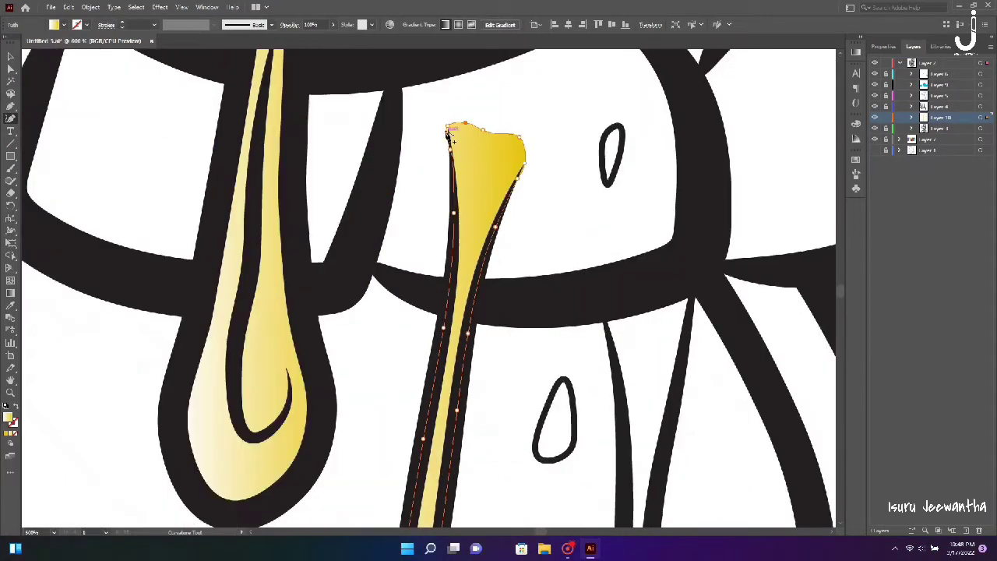
key("ctrl+0")
scroll(482, 229, "up", 4)
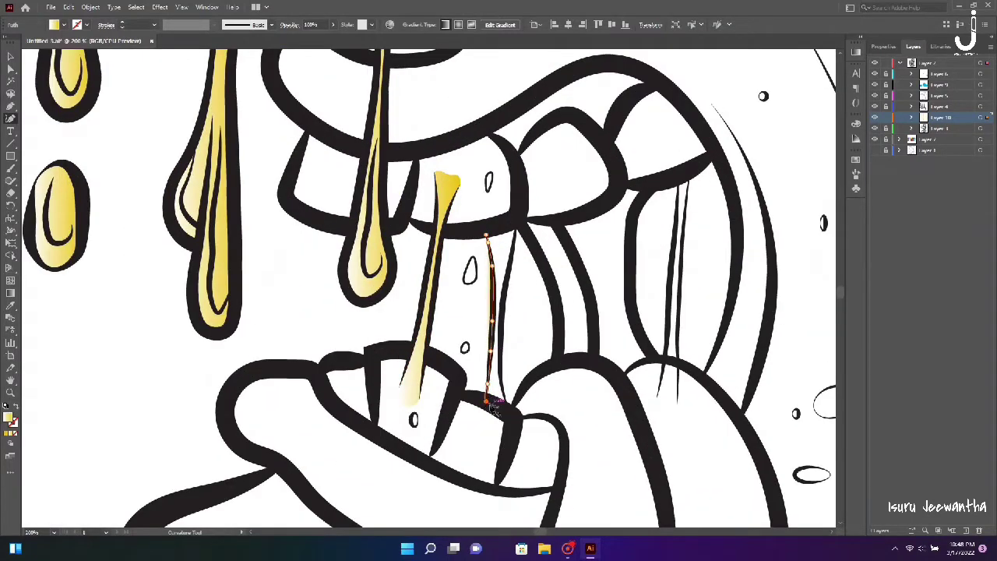
left_click(507, 409)
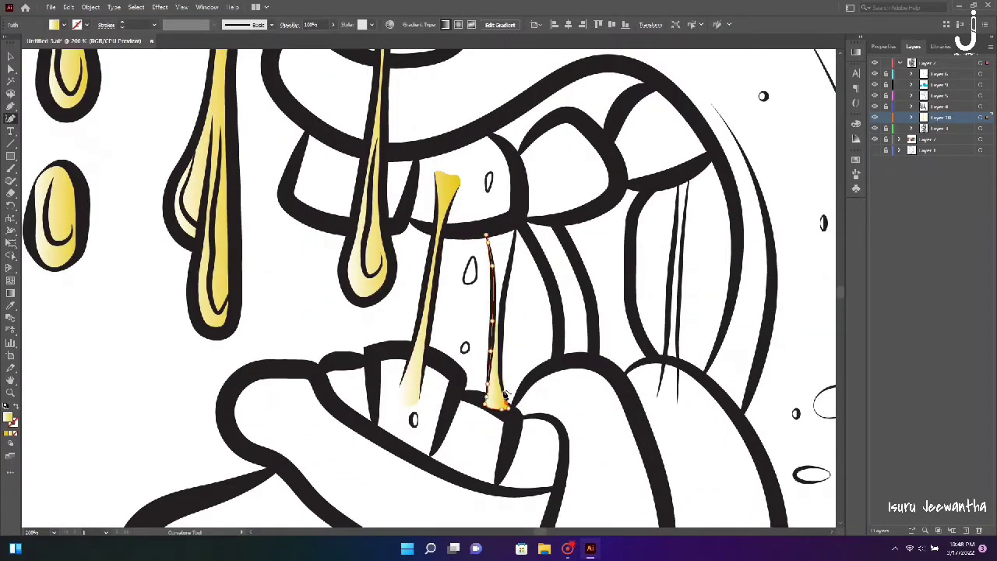
scroll(504, 395, "up", 2)
left_click(441, 468)
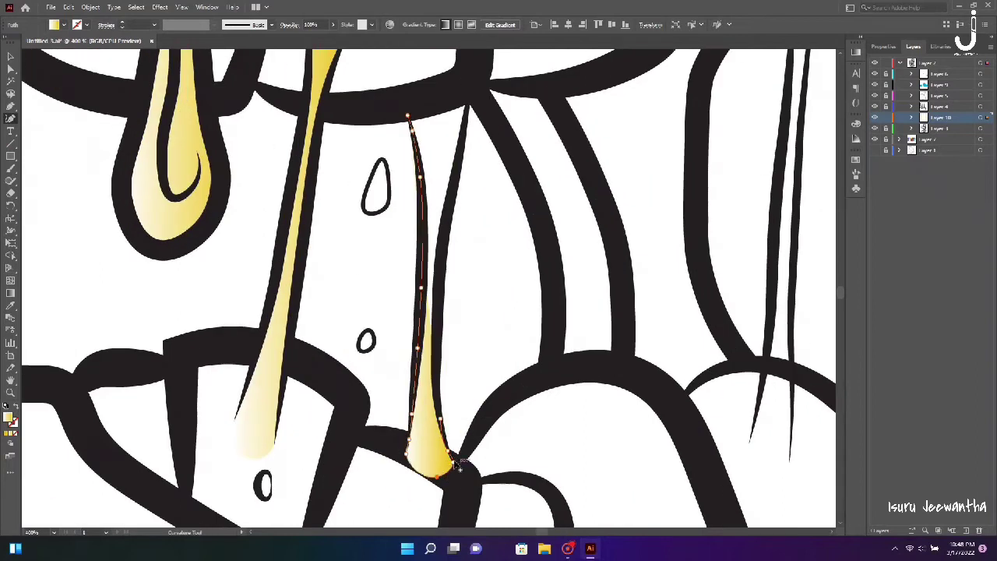
left_click(437, 385)
left_click(438, 309)
left_click(445, 228)
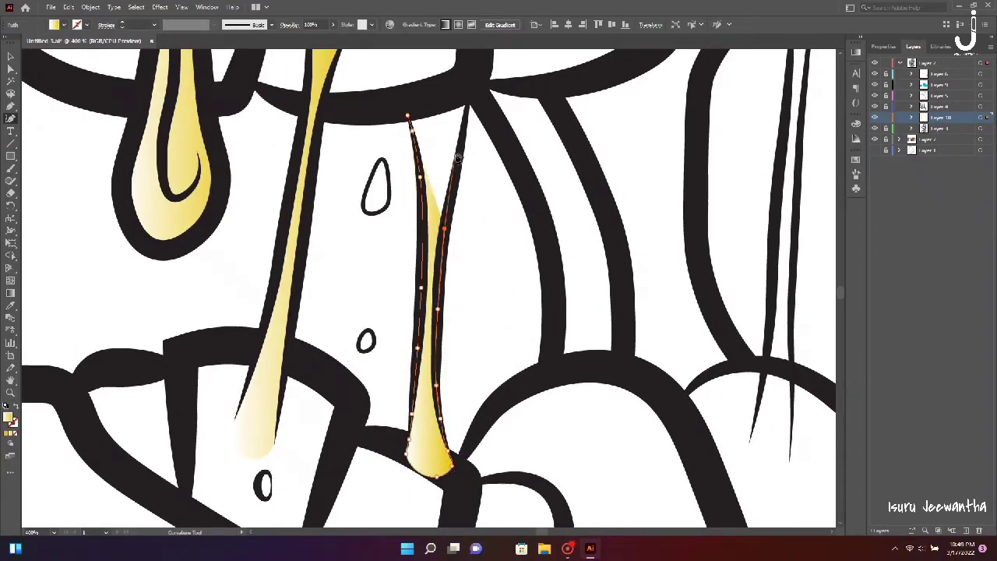
left_click(458, 158)
left_click(469, 99)
Close the second mouth drip at its top and set its fill to None.
scroll(457, 244, "up", 4)
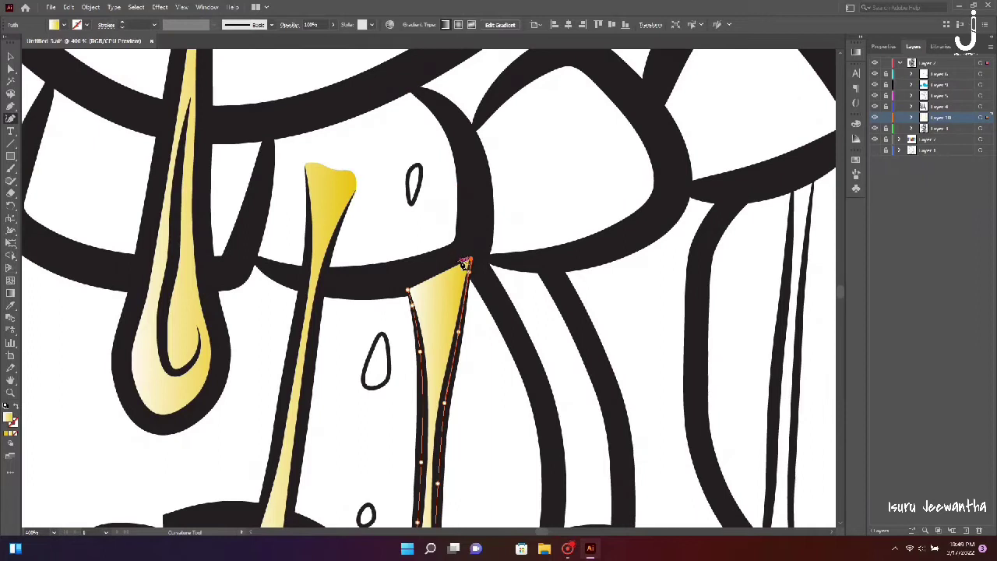
scroll(465, 265, "down", 4)
scroll(470, 262, "up", 1)
left_click(410, 197)
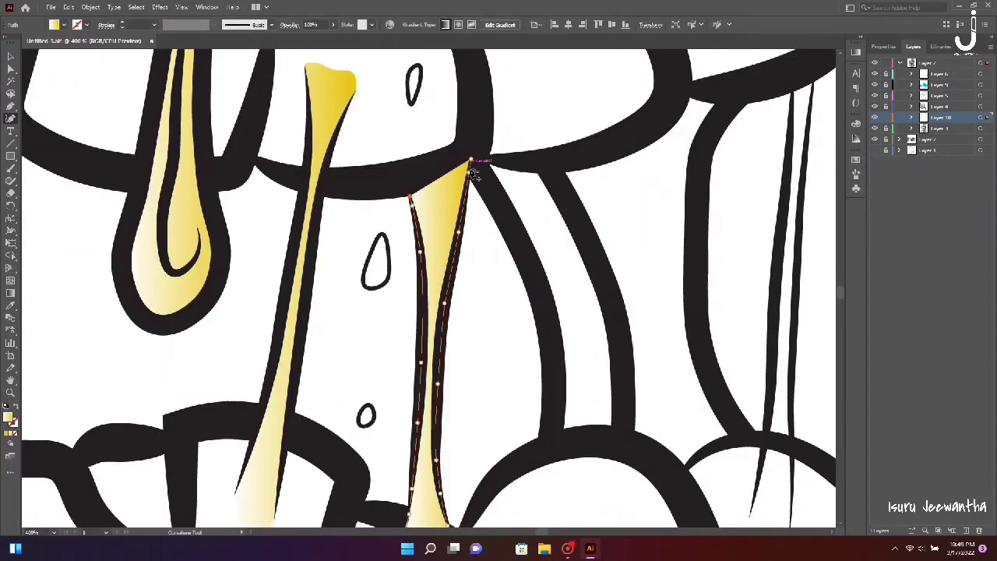
key("slash")
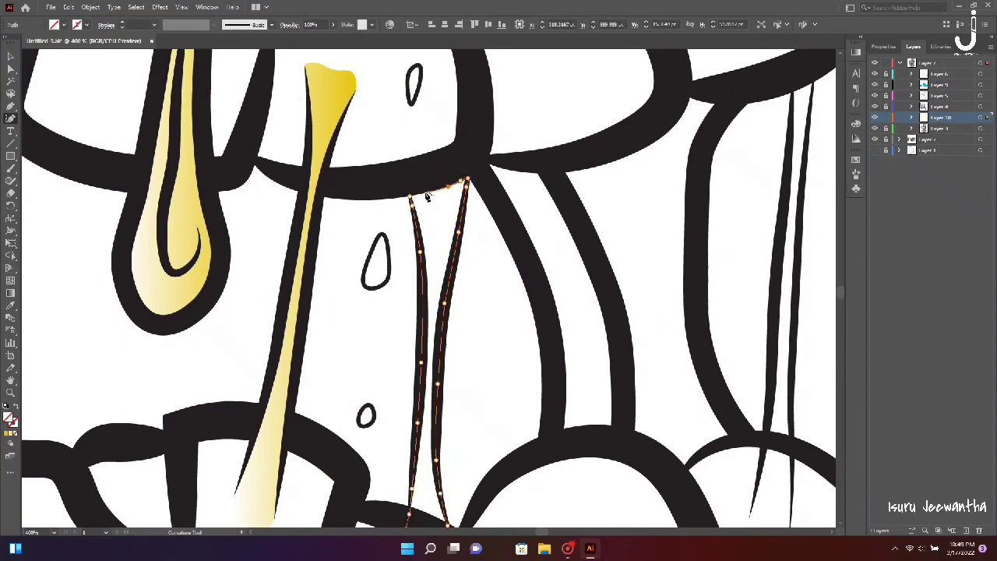
scroll(419, 200, "up", 2)
scroll(418, 199, "up", 1)
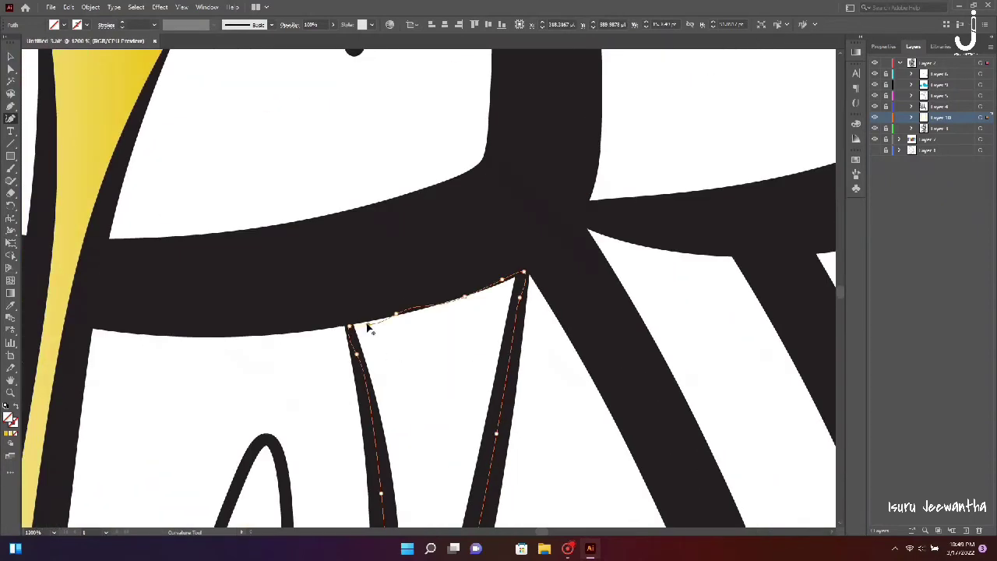
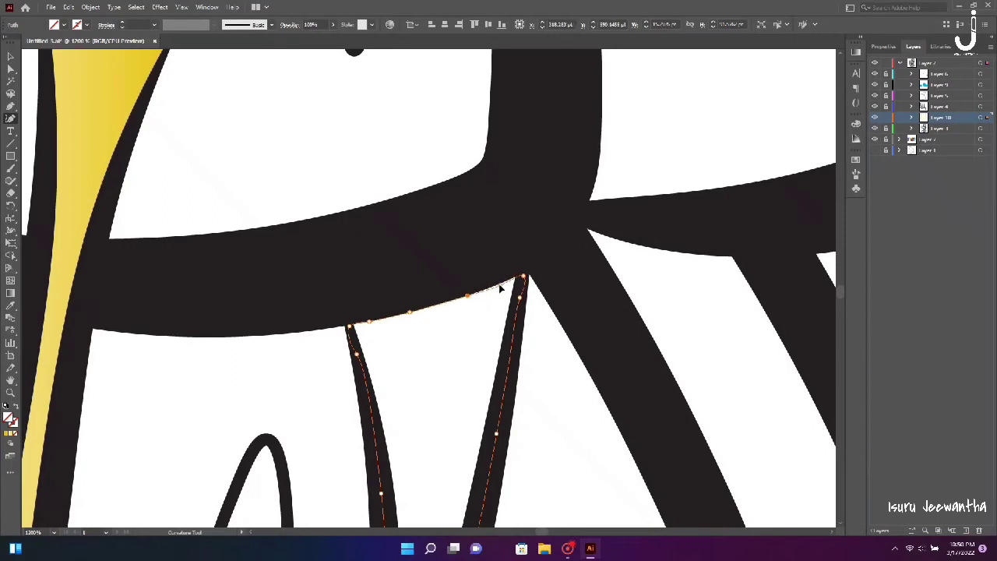
Zoom into the mouth and trace down the left side of the thin drool strand.
left_click(13, 58)
key("ctrl+0")
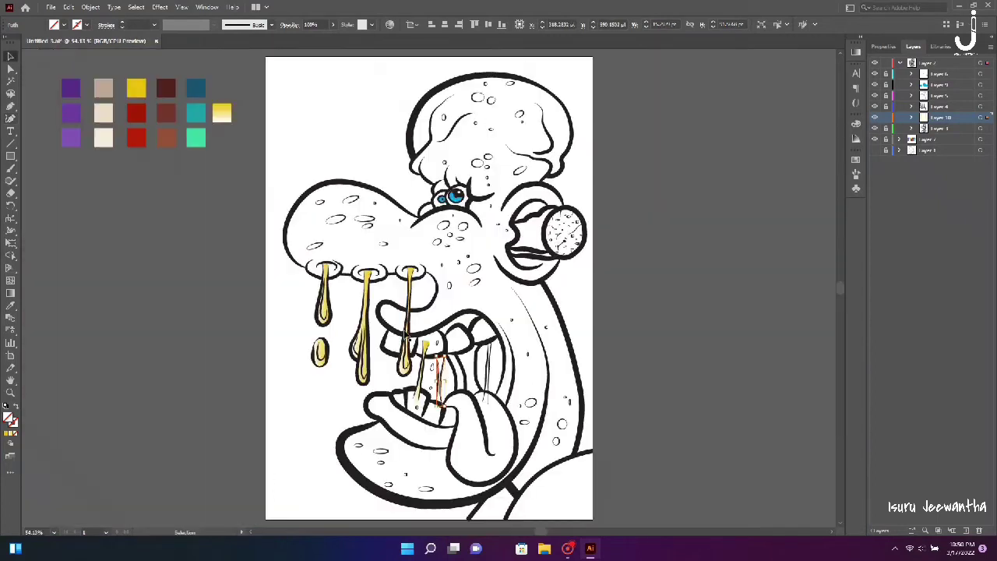
left_click(142, 350)
key("ctrl+plus")
key("ctrl+plus")
key("ctrl+plus")
scroll(657, 413, "down", 3)
scroll(526, 407, "right", 3)
left_click(11, 118)
scroll(436, 420, "up", 5)
left_click(505, 113)
left_click(496, 194)
left_click(489, 248)
left_click(487, 300)
left_click(477, 443)
Trace around the drip's rounded bottom and up the strand's right side.
scroll(475, 421, "down", 2)
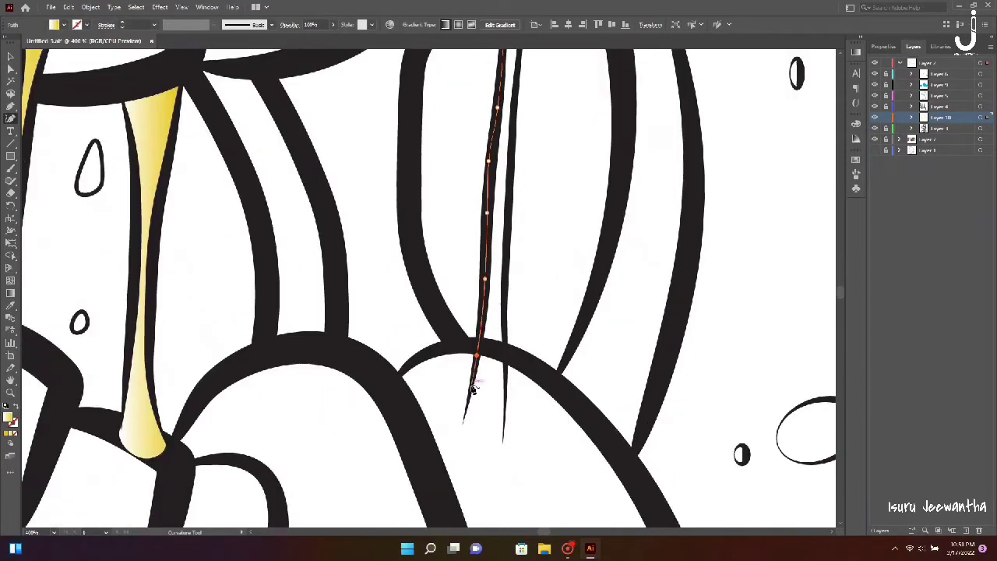
left_click(454, 457)
left_click(472, 485)
left_click(499, 485)
left_click(503, 461)
left_click(503, 436)
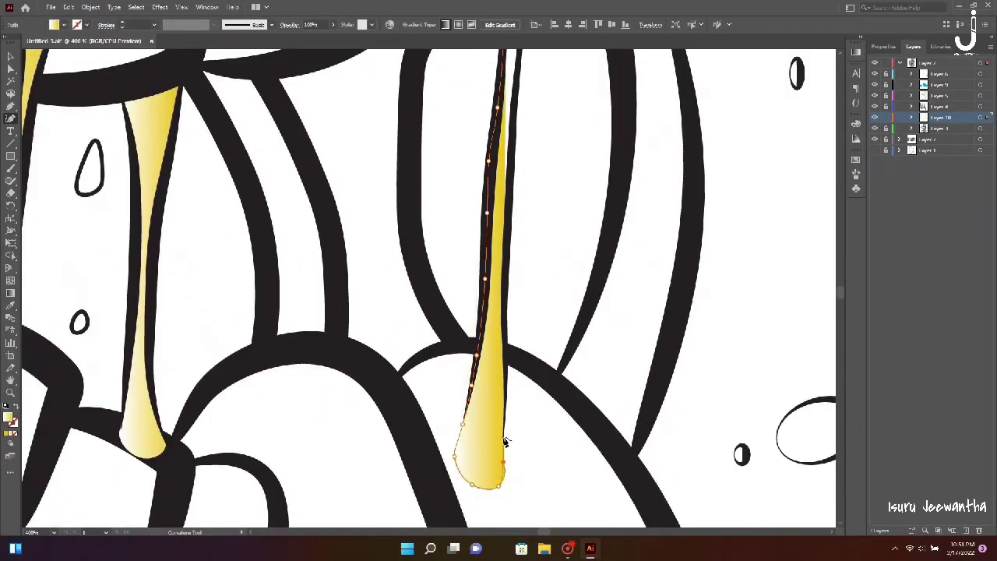
left_click(507, 274)
left_click(509, 181)
Round off the strand's top and close the yellow gradient drip shape.
scroll(517, 184, "up", 3)
left_click(513, 264)
left_click(517, 206)
left_click(522, 126)
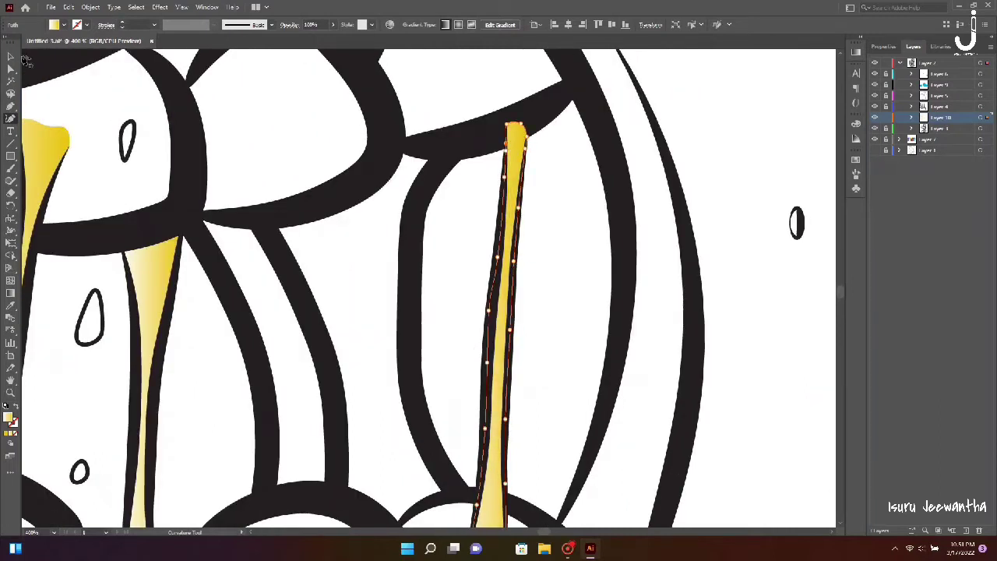
scroll(512, 131, "up", 2)
scroll(512, 133, "up", 2)
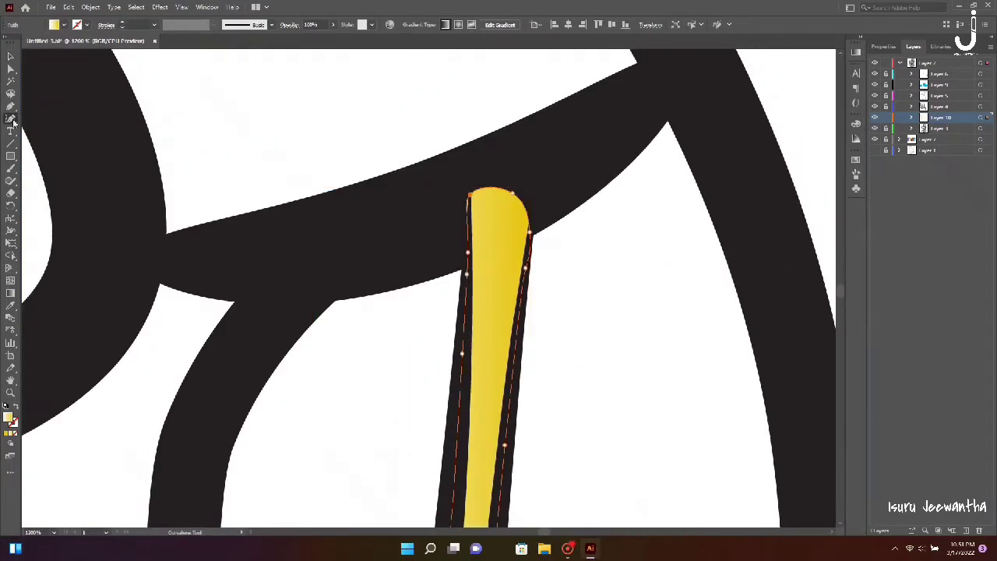
left_click(477, 186)
key("v")
key("ctrl+0")
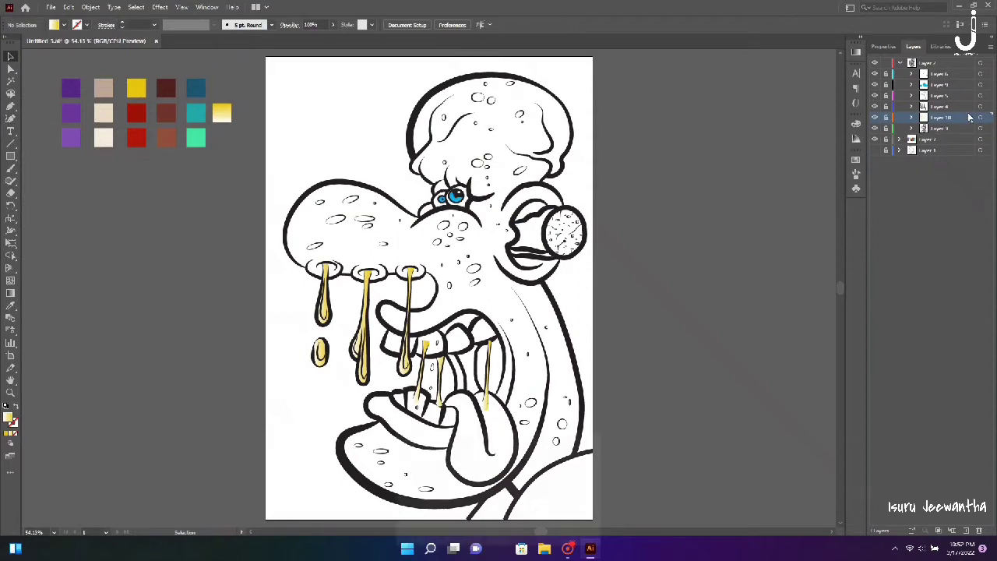
Add a new layer in the Layers panel for the next fills.
left_click(925, 64)
key("ctrl+l")
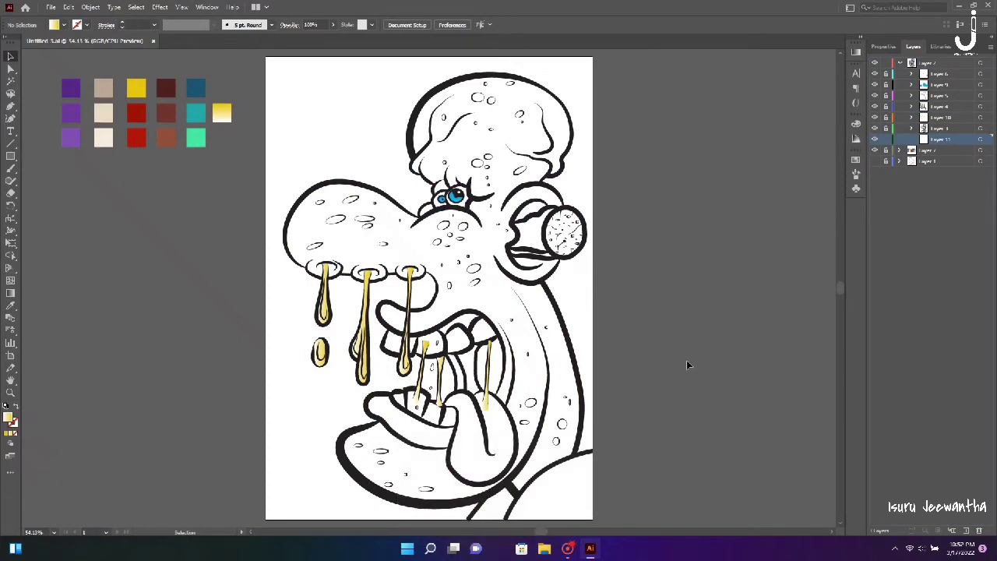
scroll(448, 175, "up", 2)
scroll(437, 171, "up", 1)
scroll(424, 179, "up", 1)
Trace a shape around the eyes and fill it with a light beige gradient.
key("shift+grave")
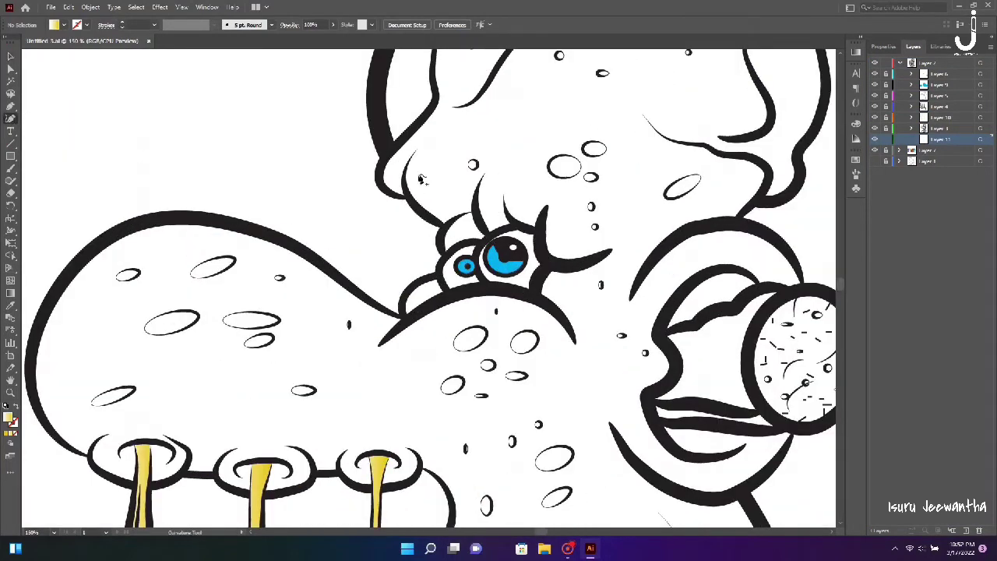
left_click(534, 296)
left_click(505, 231)
left_click(539, 232)
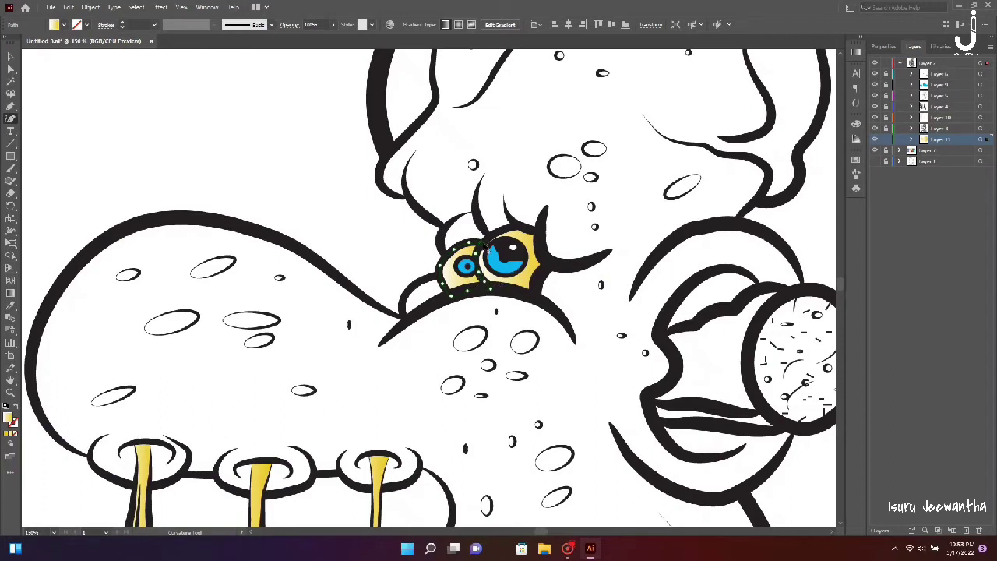
key("ctrl+0")
key("g")
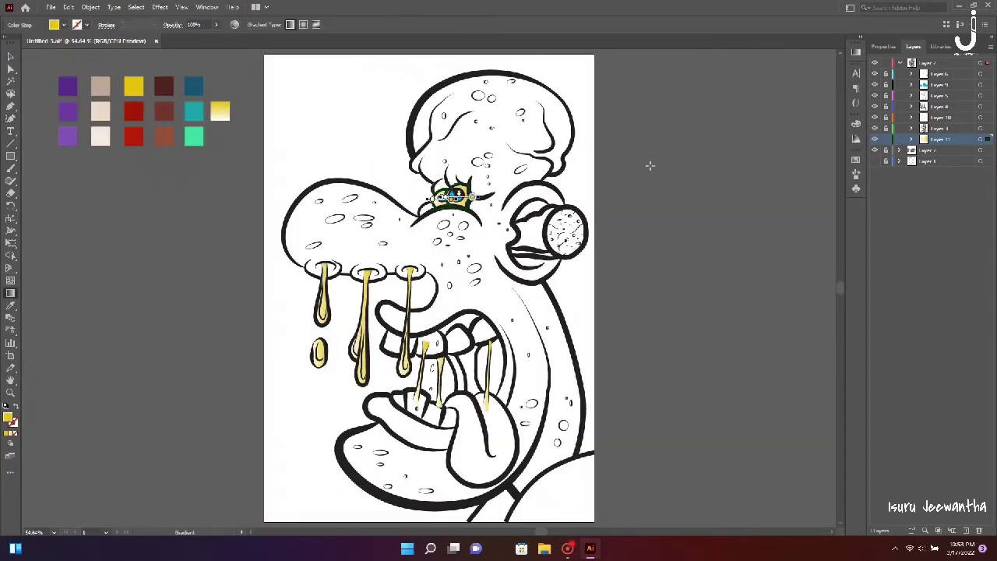
left_click(855, 52)
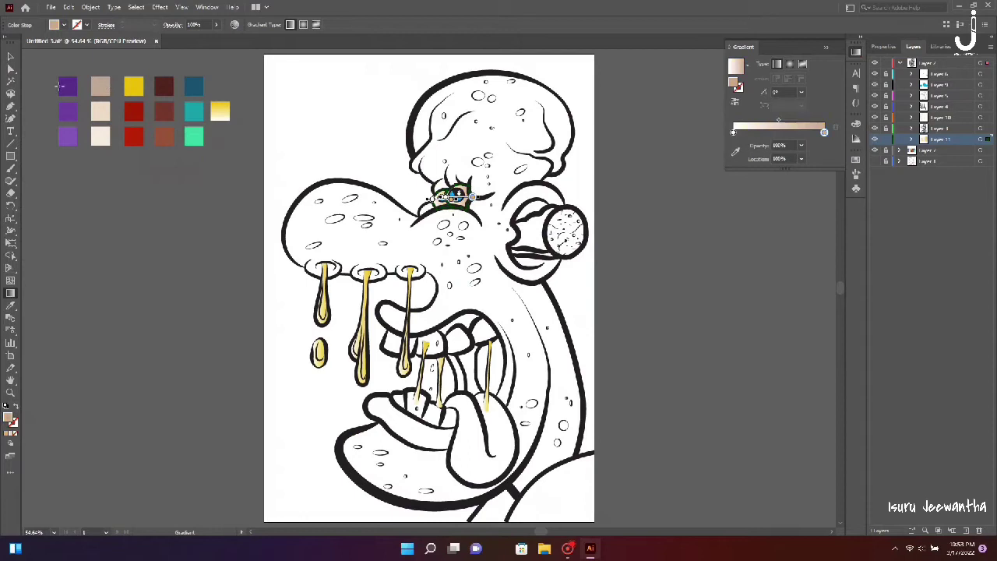
Clear the selection, zoom to 100% on the cigar, and begin outlining its round end.
key("v")
key("ctrl+shift+a")
key("ctrl+1")
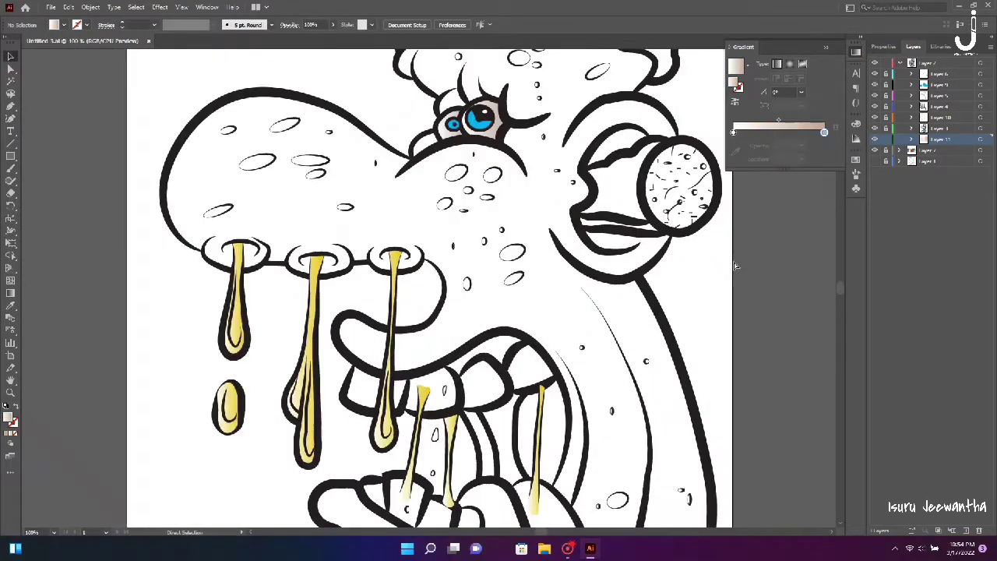
scroll(735, 267, "up", 5)
scroll(735, 266, "right", 5)
scroll(735, 266, "left", 4)
key("shift+grave")
left_click(611, 380)
Outline the cigar's round end and fill it with the brown swatch.
left_click(628, 456)
left_click(657, 434)
left_click(667, 409)
left_click(655, 373)
left_click(619, 372)
key("i")
scroll(226, 201, "left", 5)
left_click(226, 193)
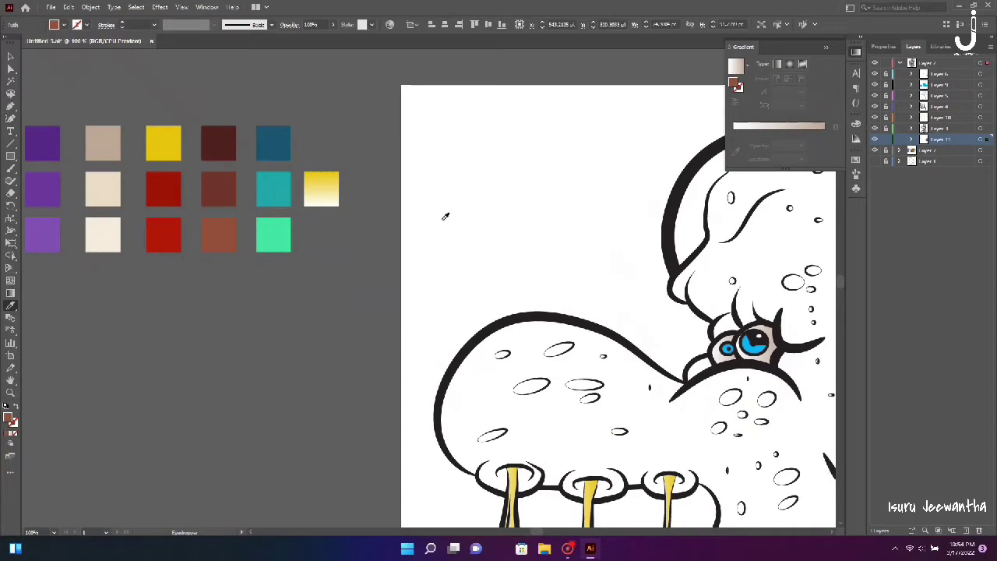
scroll(225, 193, "right", 5)
Start a dark red-brown shape along the lip beneath the cigar body.
key("v")
key("ctrl+shift+a")
key("shift+grave")
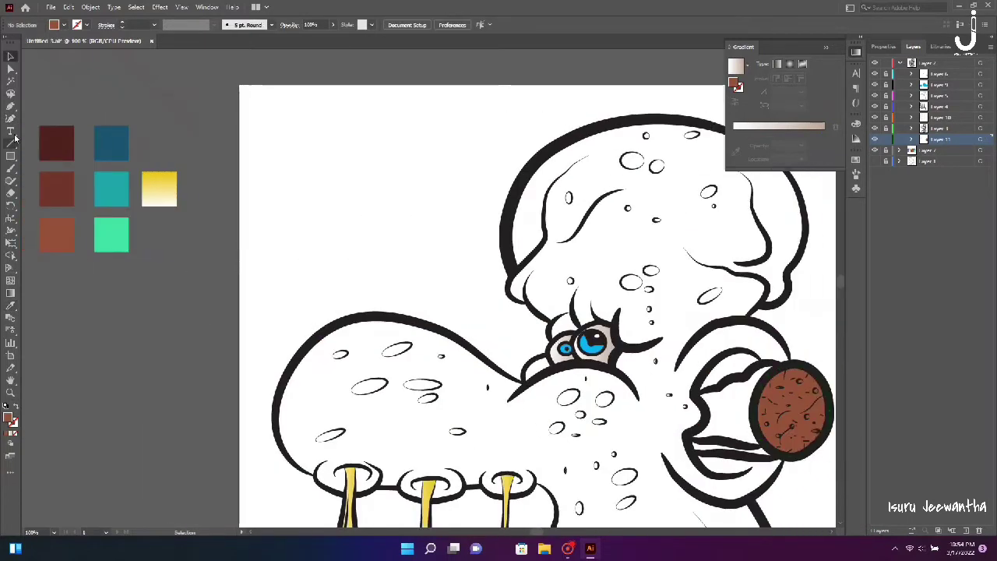
left_click(690, 450)
left_click(715, 453)
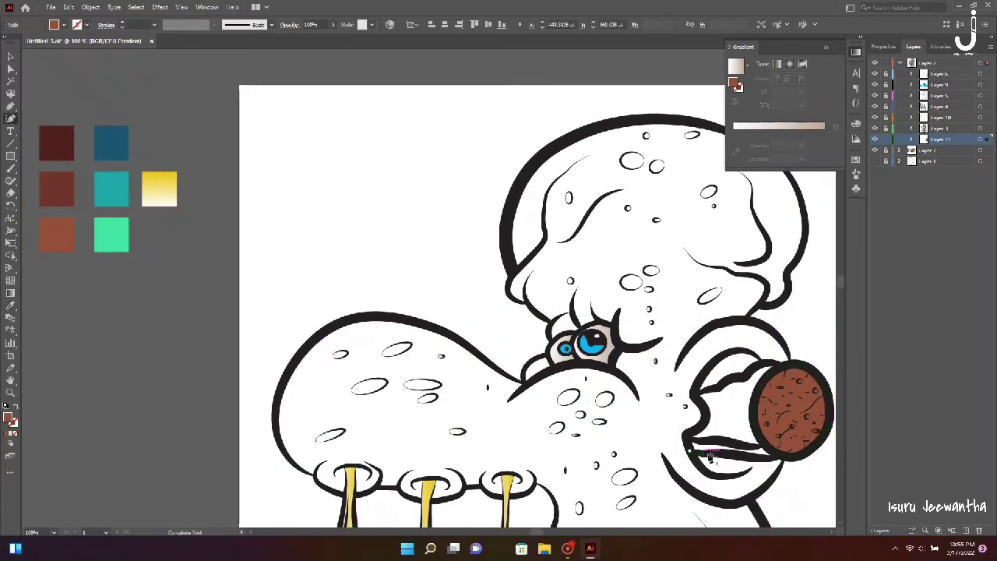
left_click(782, 456)
left_click(764, 447)
Trace back along the upper lip and cigar edge to close the maroon body shape.
left_click(747, 429)
left_click(723, 426)
left_click(690, 447)
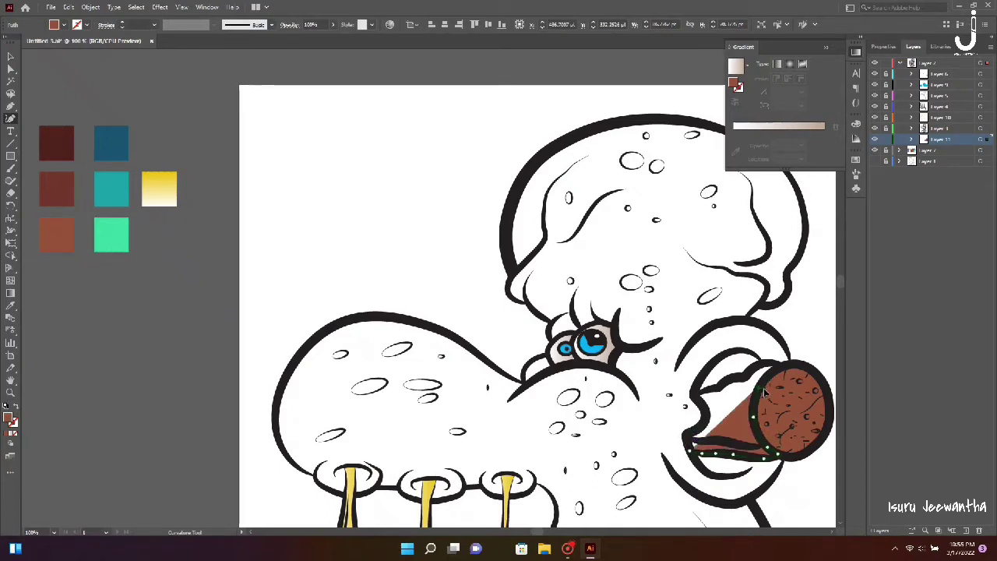
left_click(781, 366)
left_click(740, 389)
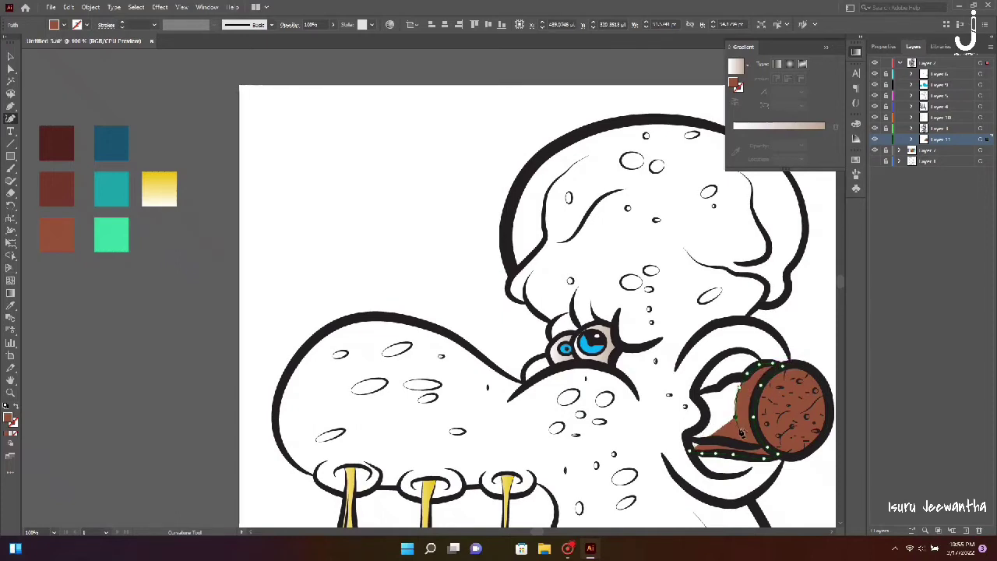
left_click(690, 441)
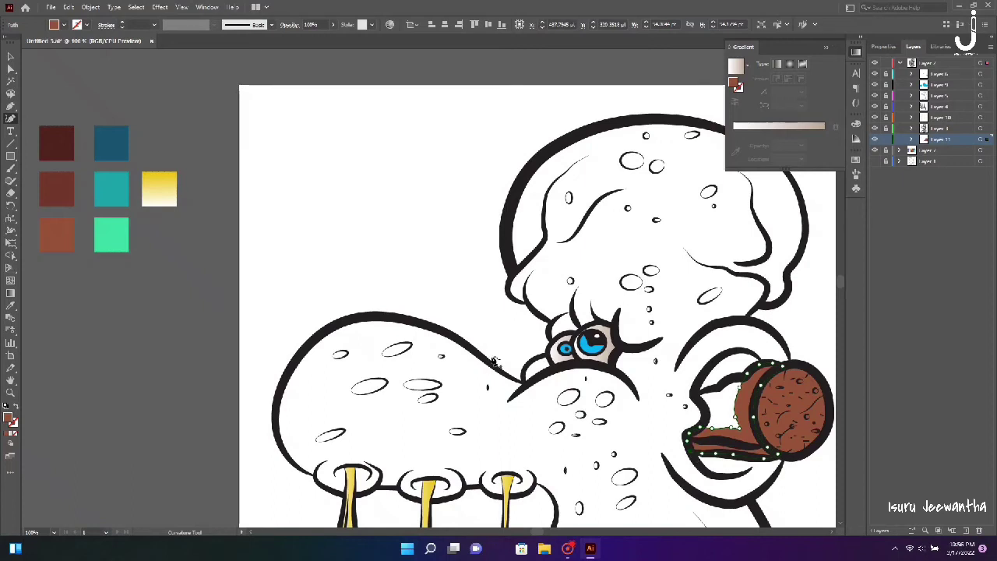
key("v")
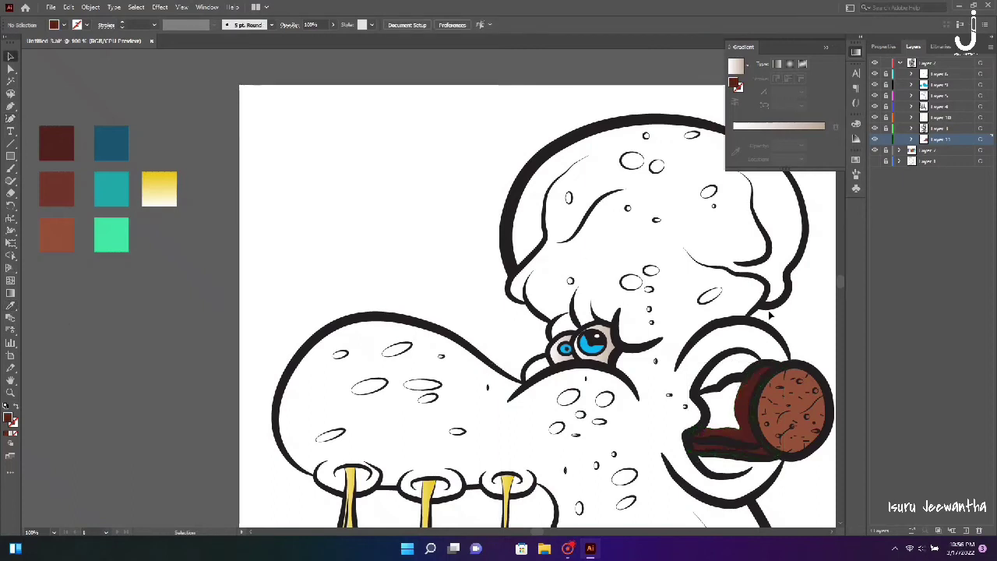
key("ctrl+0")
left_click(806, 294)
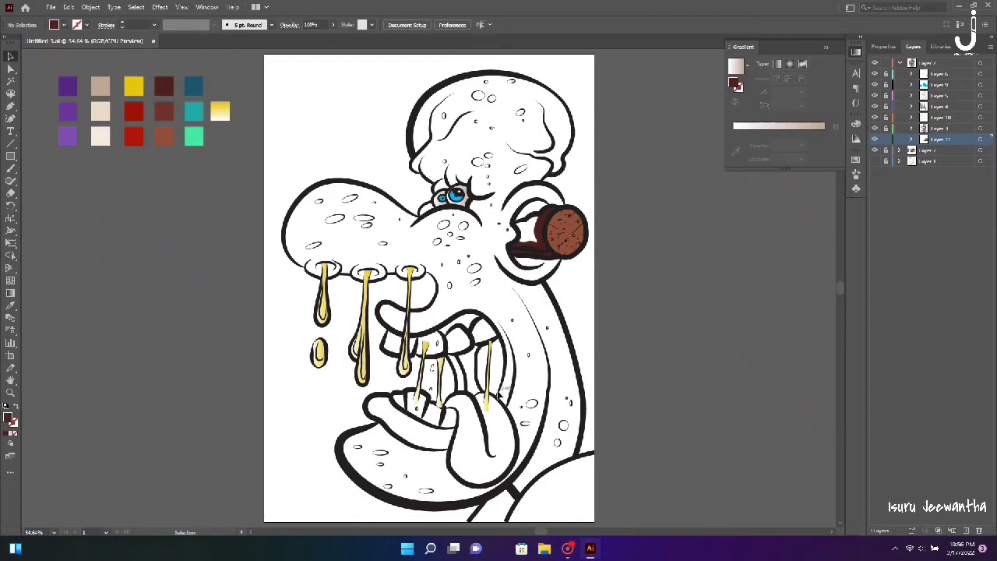
Check the sketch layer, then start a dark red shape behind the front upper teeth.
scroll(497, 390, "up", 2)
scroll(496, 391, "up", 2)
scroll(497, 390, "up", 2)
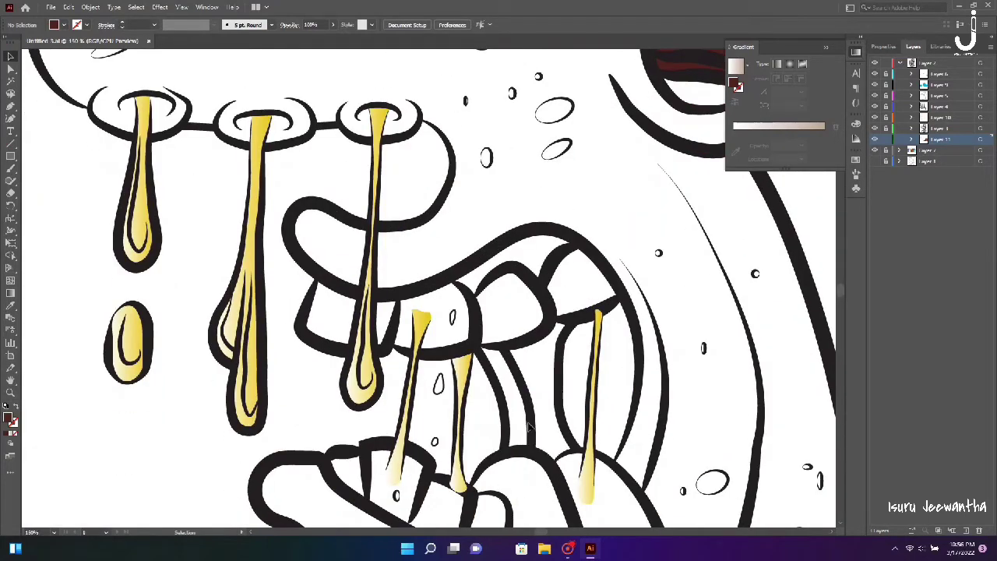
left_click(874, 162)
left_click(874, 162)
key("shift+grave")
left_click(301, 318)
left_click(353, 311)
left_click(380, 318)
left_click(376, 349)
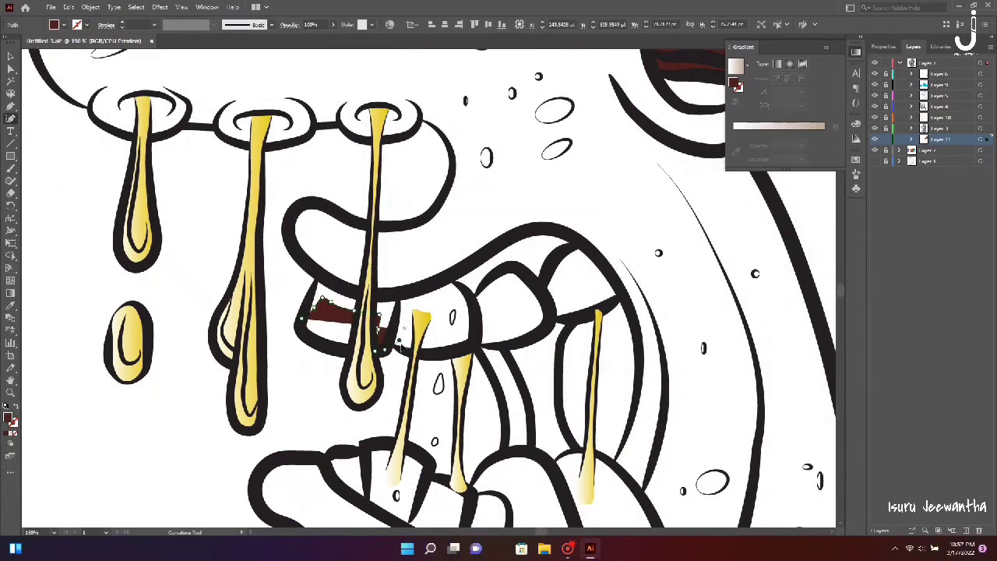
Extend the dark red outline along the top edges of the middle teeth.
left_click(410, 306)
left_click(449, 298)
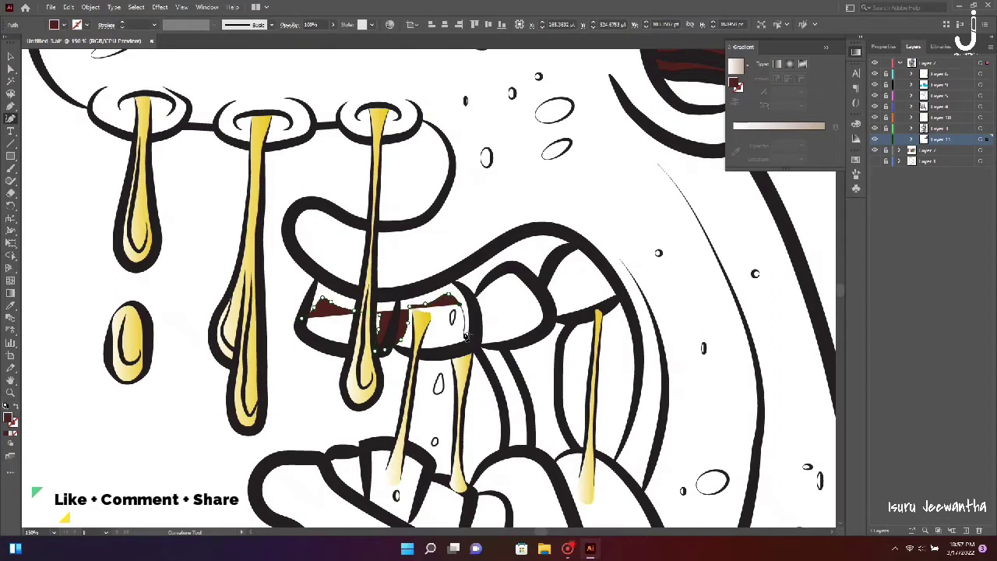
left_click(465, 335)
left_click(473, 345)
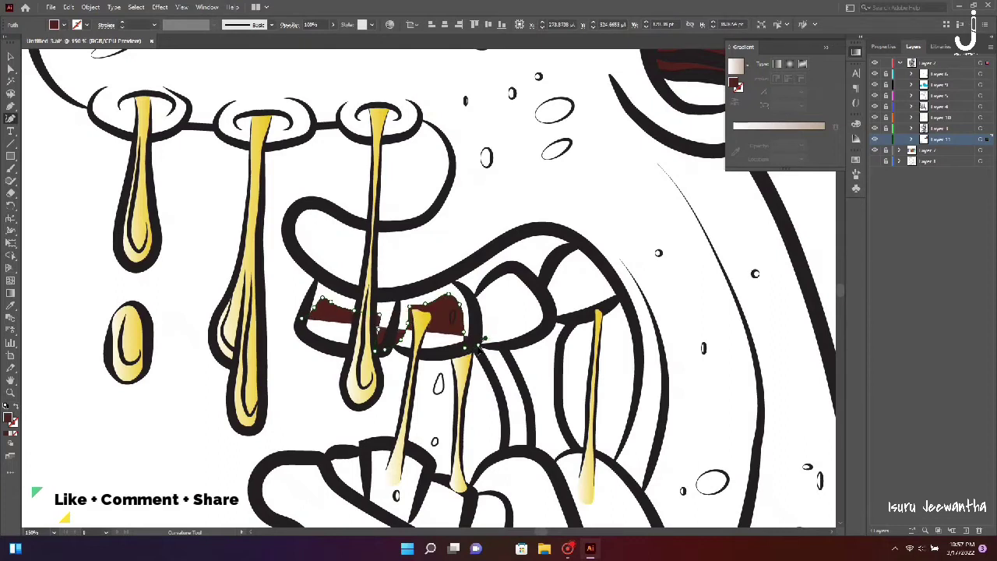
left_click(480, 348)
left_click(484, 291)
left_click(511, 281)
left_click(537, 305)
left_click(539, 329)
left_click(558, 314)
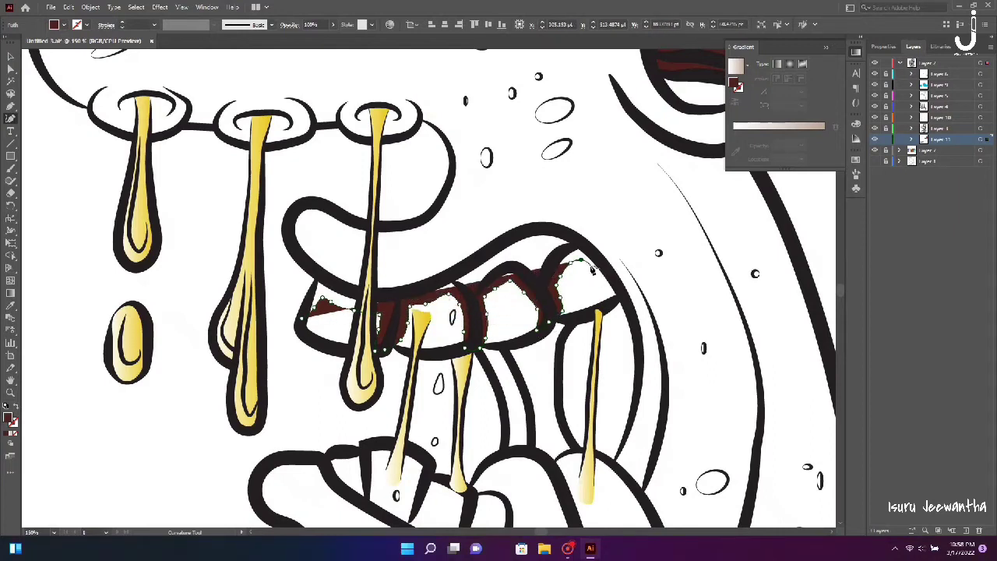
Trace around the last tooth and back along the upper gum line to finish the shape.
left_click(565, 263)
left_click(605, 269)
left_click(619, 295)
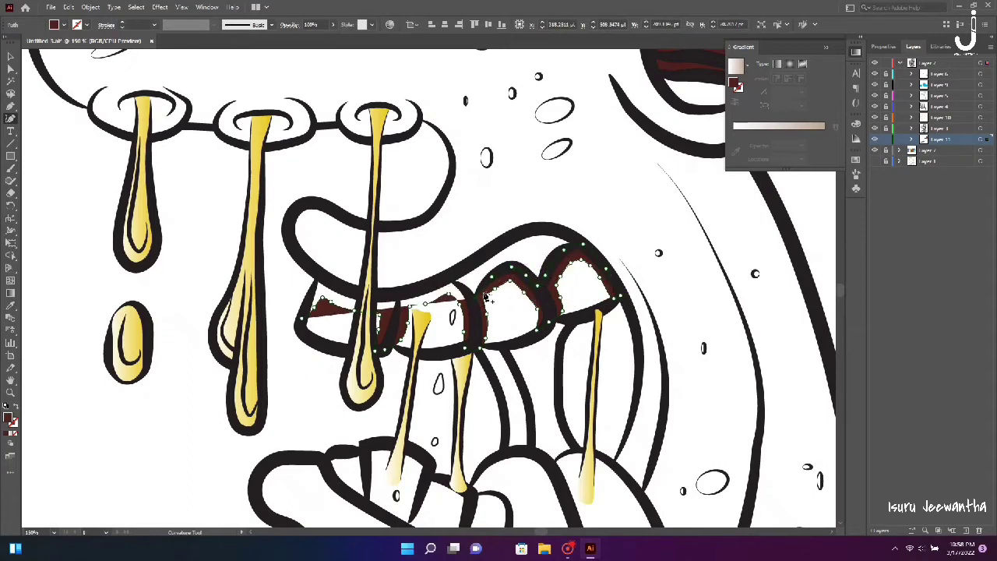
scroll(469, 299, "up", 2)
scroll(460, 294, "up", 1)
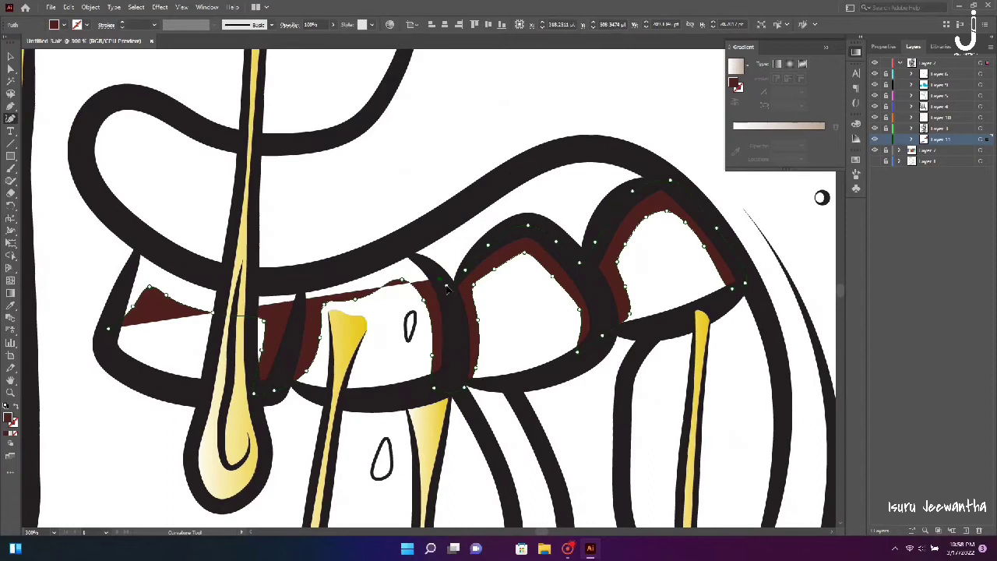
left_click(426, 266)
left_click(299, 279)
left_click(211, 274)
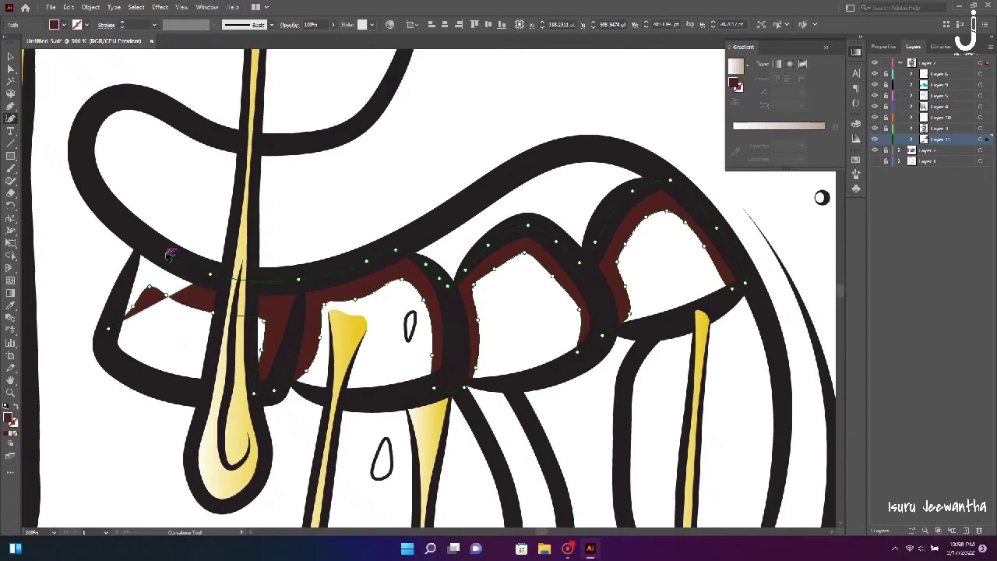
left_click(165, 254)
key("ctrl+0")
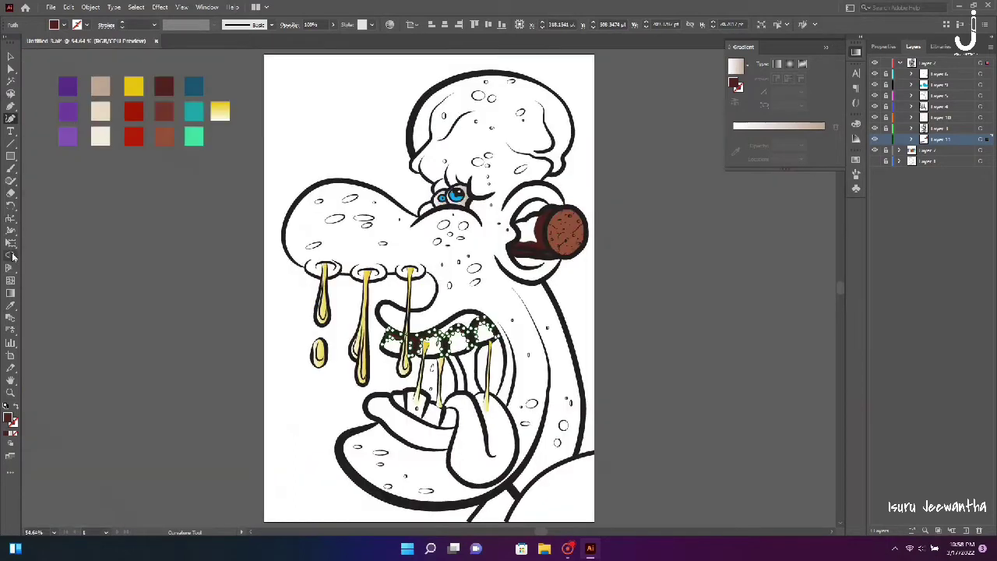
Sample a drip's yellow gradient fill for the new droplet shapes.
key("v")
left_click(688, 275)
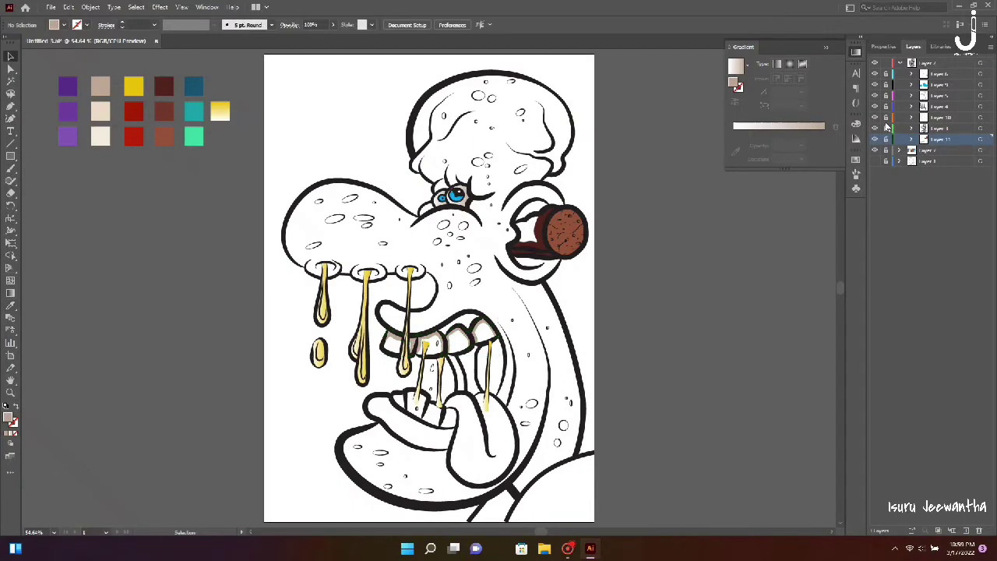
scroll(425, 344, "up", 3)
scroll(424, 344, "up", 3)
left_click(10, 121)
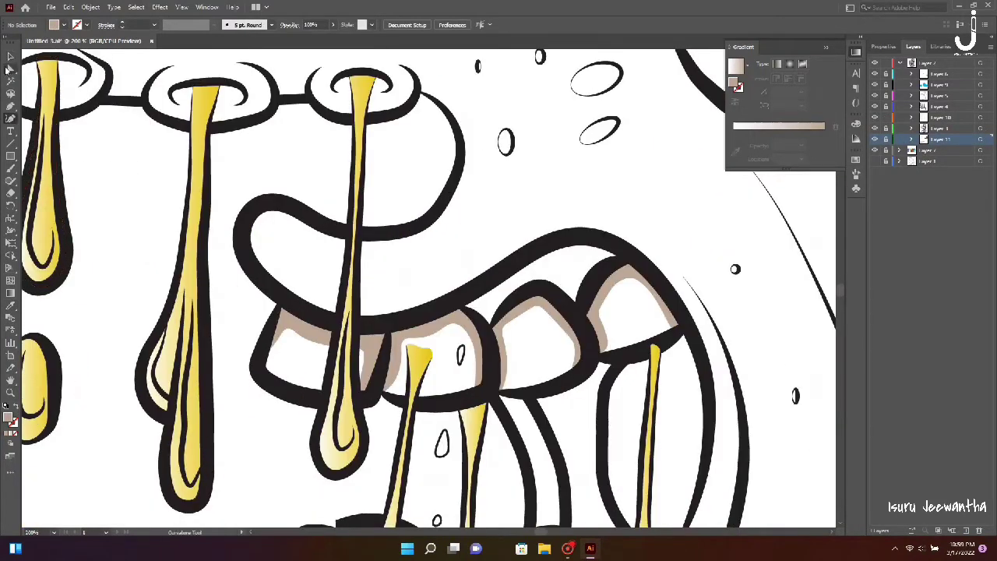
left_click(9, 68)
left_click(187, 296)
left_click(336, 283)
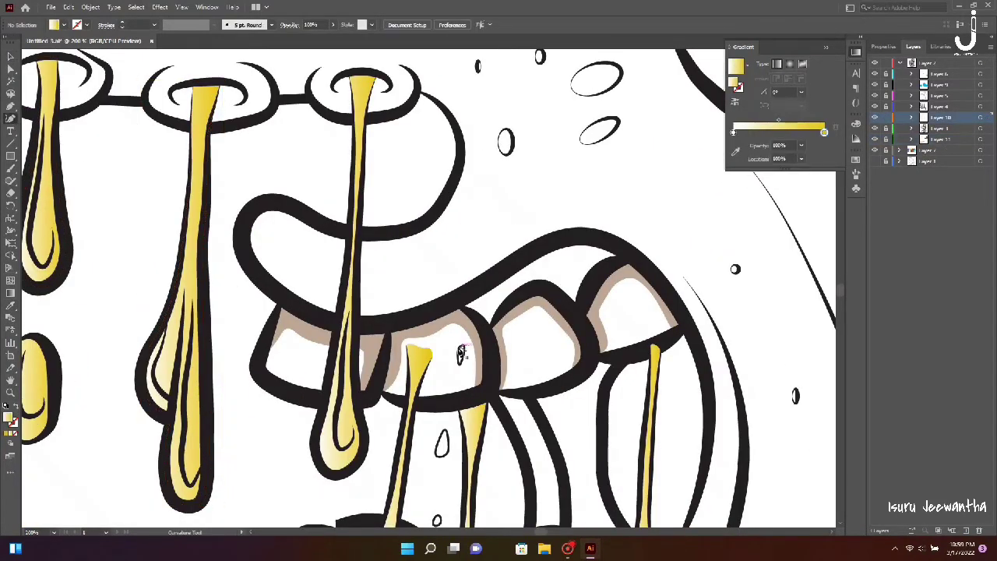
Trace the teardrop droplet and small oval between the teeth with the yellow gradient.
scroll(461, 354, "up", 1)
scroll(461, 354, "up", 2)
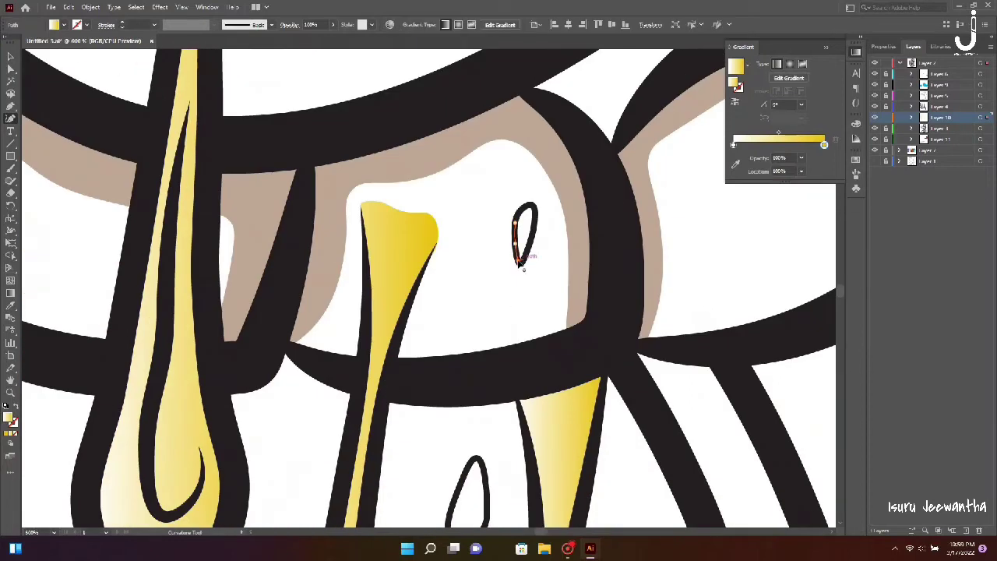
left_click(533, 232)
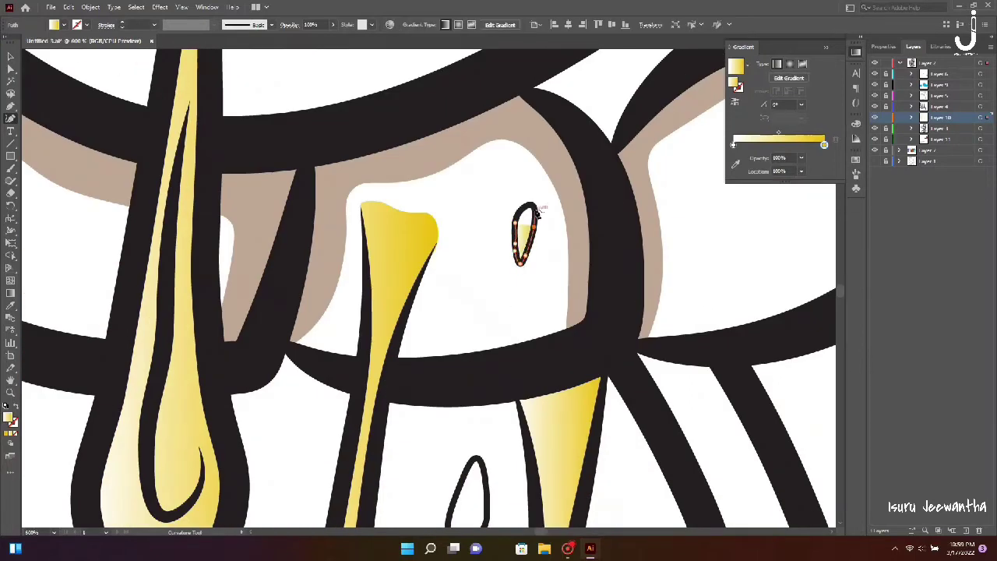
scroll(529, 299, "down", 3)
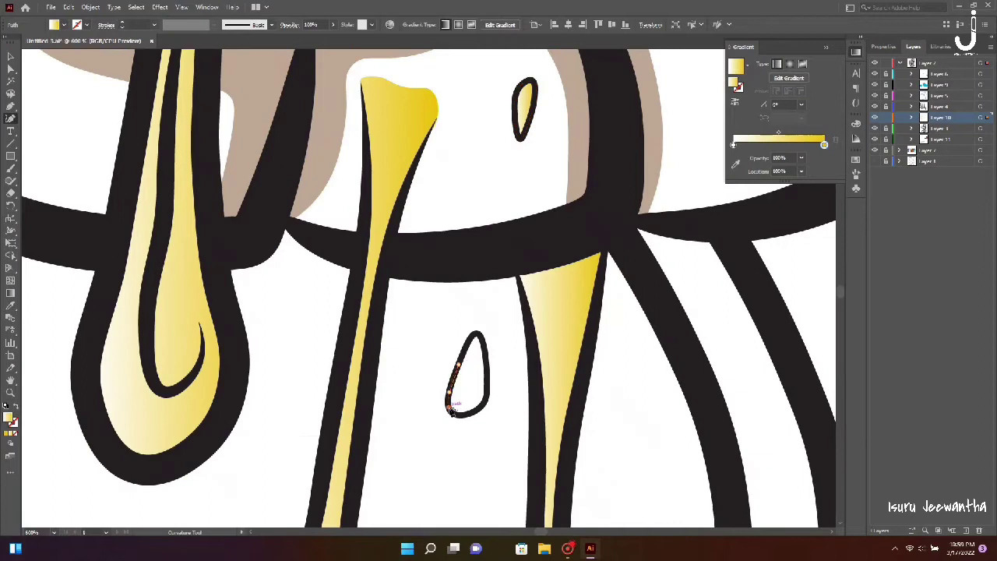
left_click(462, 415)
left_click(478, 408)
left_click(488, 392)
left_click(486, 376)
left_click(480, 344)
left_click(475, 333)
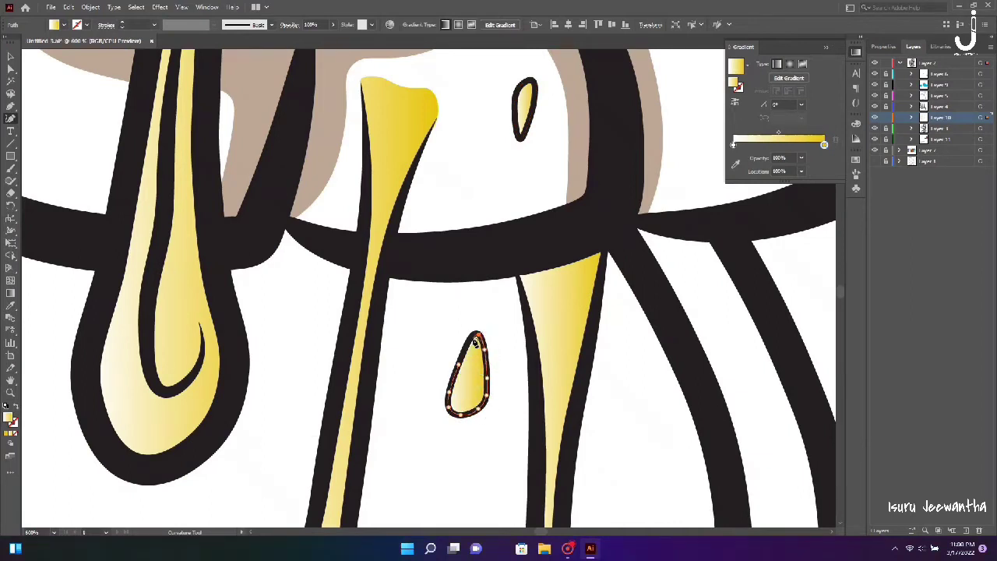
scroll(469, 354, "down", 5)
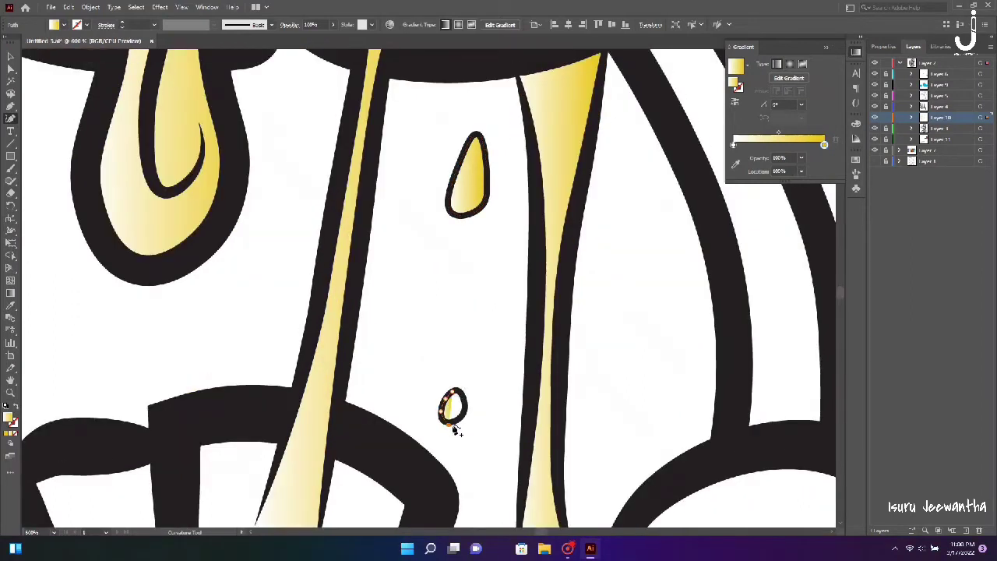
left_click(467, 398)
Deselect the oval fill and begin filling the lower small droplet.
key("v")
left_click(471, 385)
key("ctrl+0")
scroll(649, 307, "up", 4)
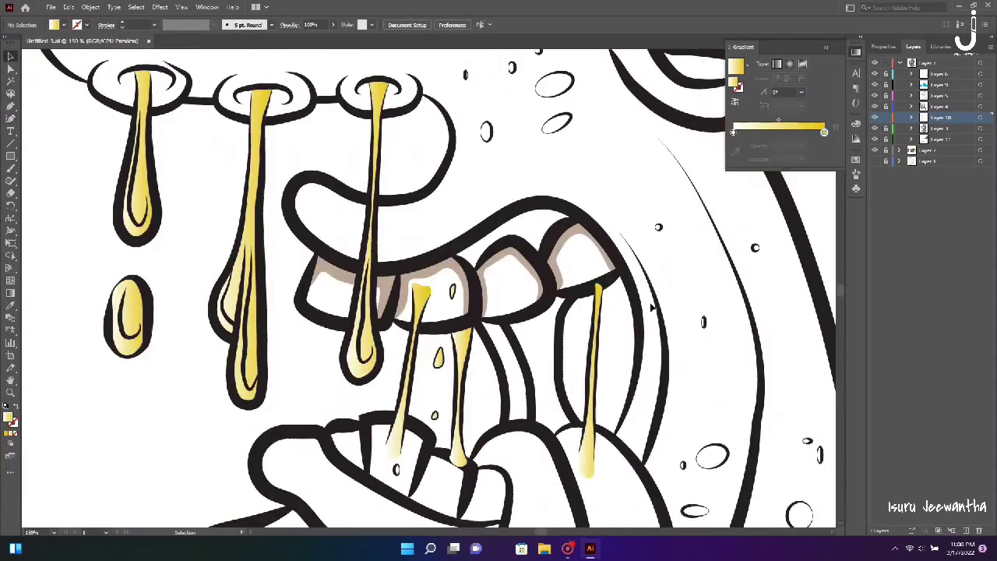
scroll(650, 305, "up", 2)
scroll(649, 302, "up", 2)
key("shift+grave")
left_click(290, 313)
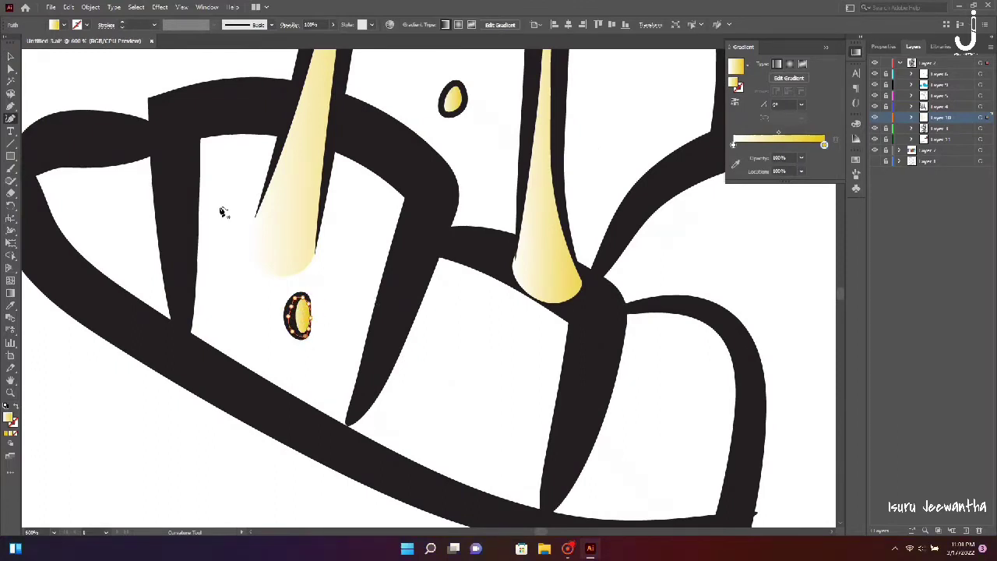
Add an anchor point on the right yellow drip's left edge, then zoom into the mouth.
key("v")
left_click(542, 179)
key("shift+grave")
left_click(516, 268)
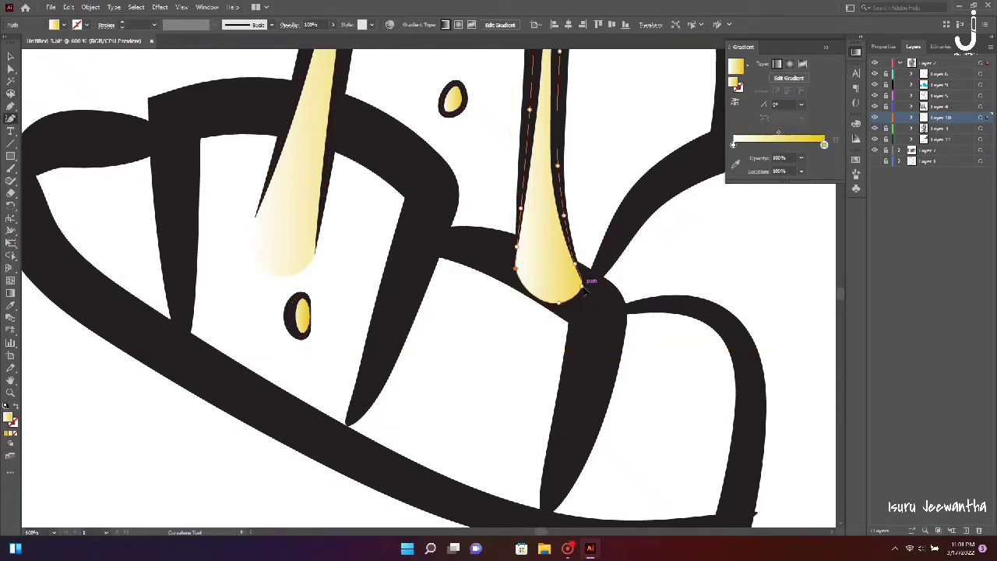
key("v")
key("ctrl+0")
key("ctrl+equal")
key("ctrl+equal")
key("ctrl+equal")
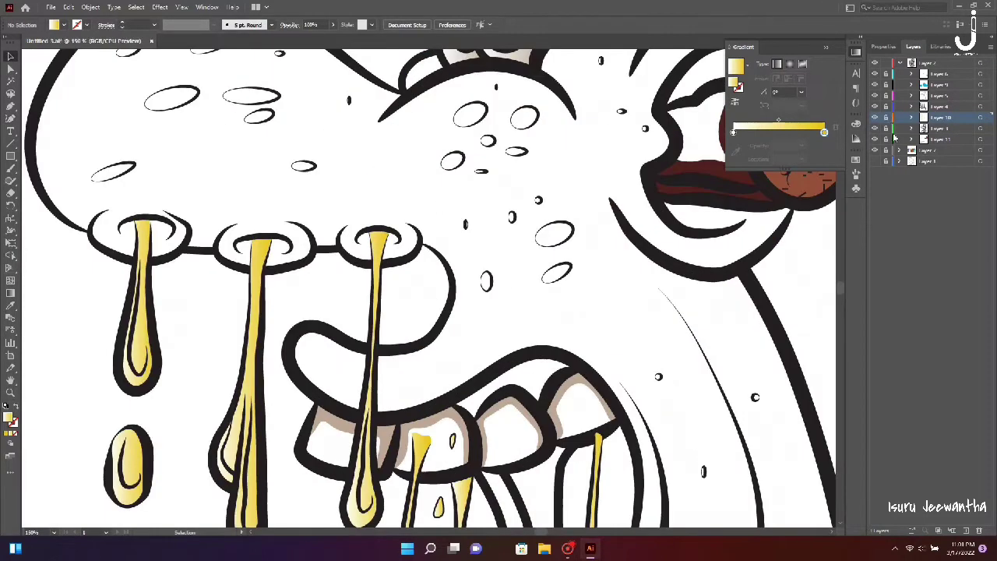
Zoom in and trace the yellow shading outline along the first two lower teeth.
scroll(670, 266, "down", 5)
key("ctrl+equal")
key("shift+grave")
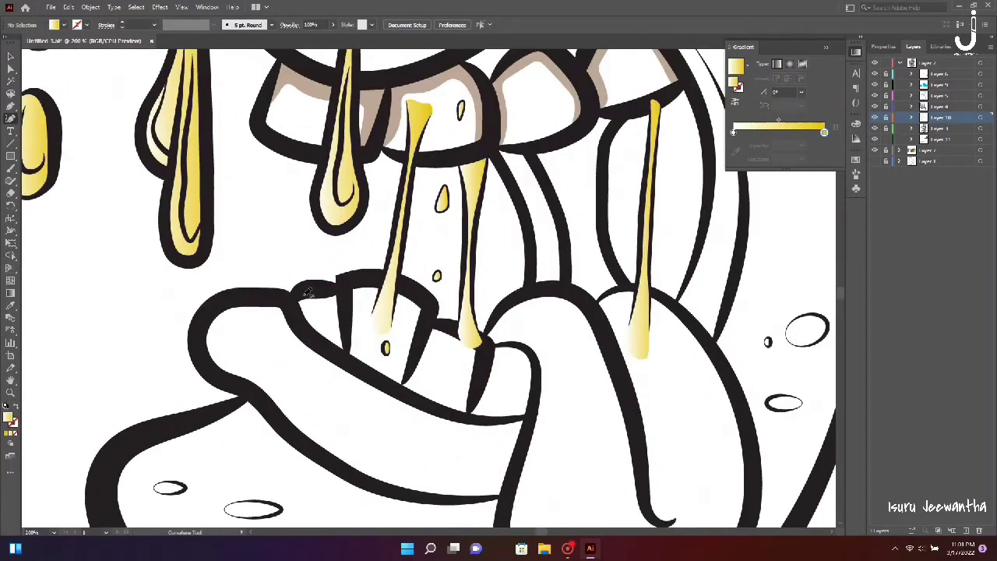
left_click(302, 298)
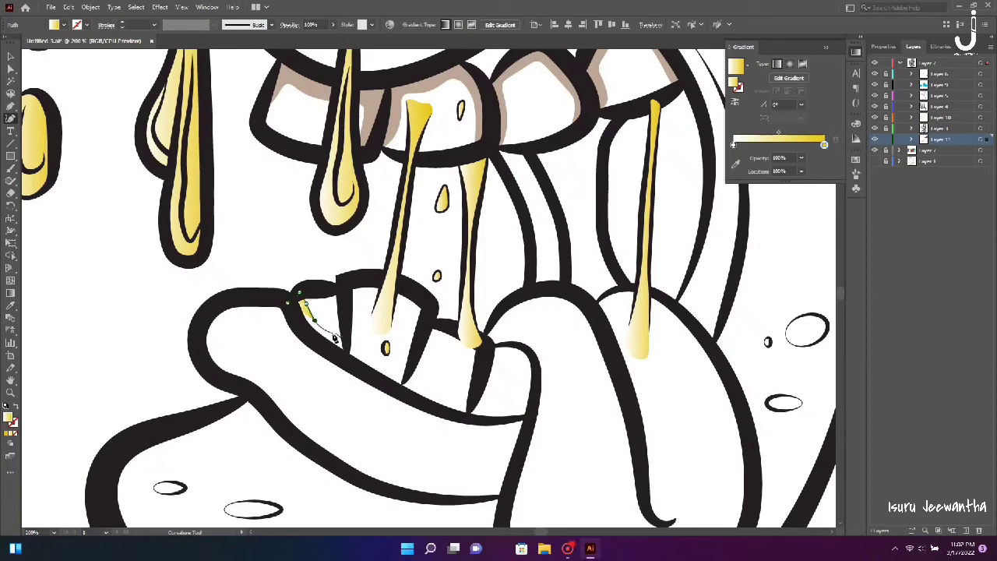
left_click(332, 289)
left_click(358, 283)
left_click(361, 311)
left_click(360, 345)
left_click(385, 363)
left_click(413, 311)
left_click(425, 299)
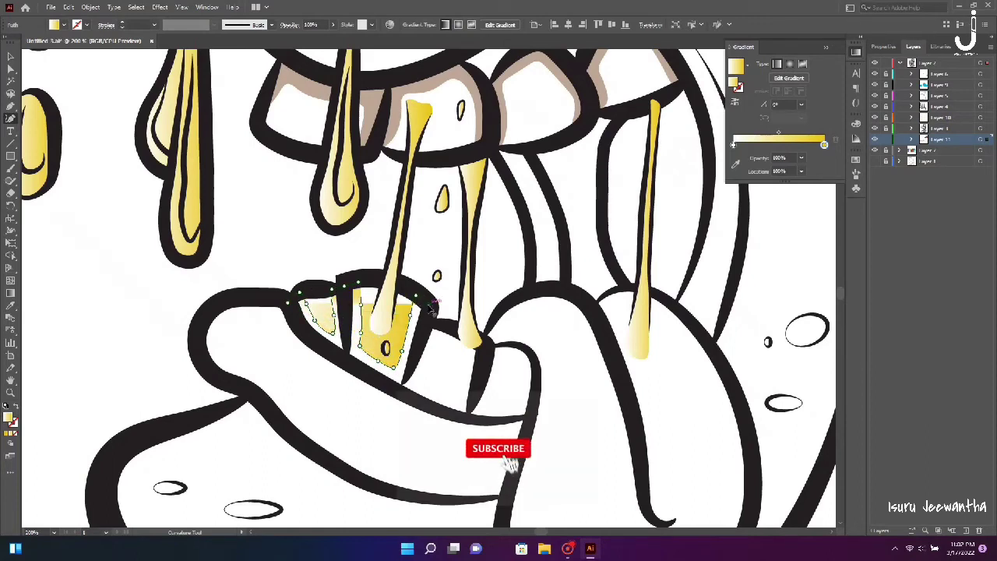
left_click(436, 342)
left_click(425, 383)
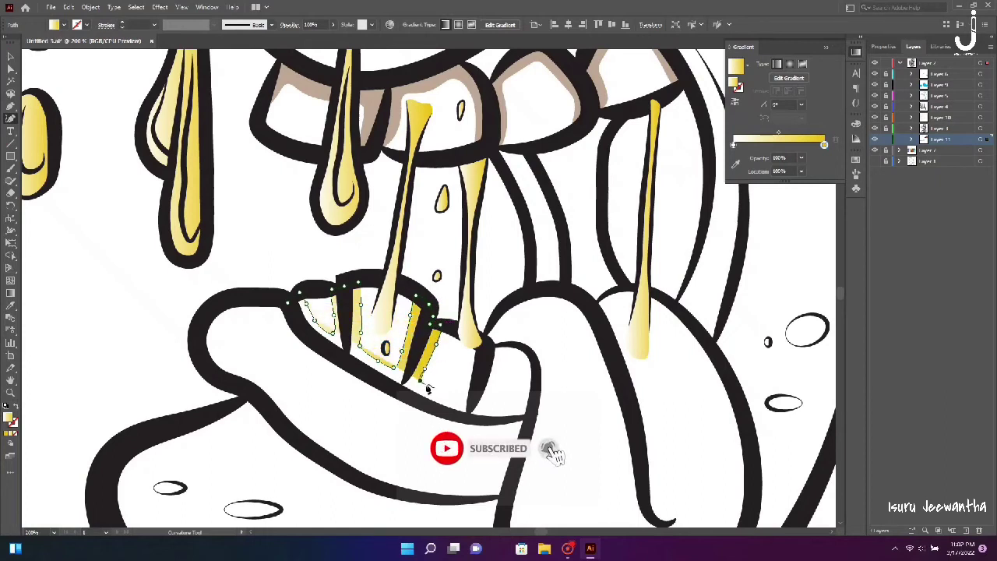
Extend the yellow shape around the third and last teeth and back along their bottom edge.
left_click(460, 401)
left_click(469, 366)
left_click(475, 343)
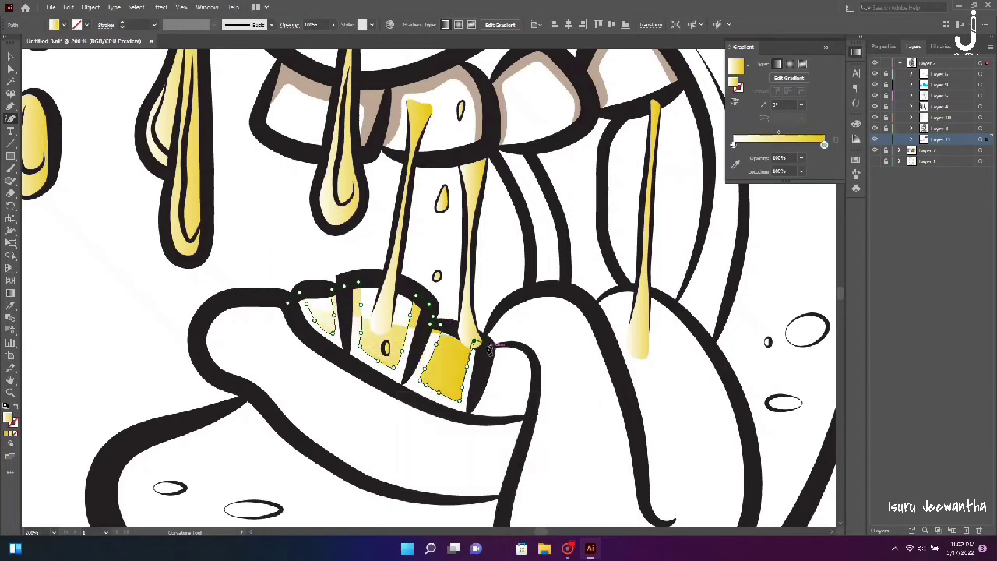
left_click(499, 345)
left_click(484, 406)
left_click(511, 407)
left_click(531, 405)
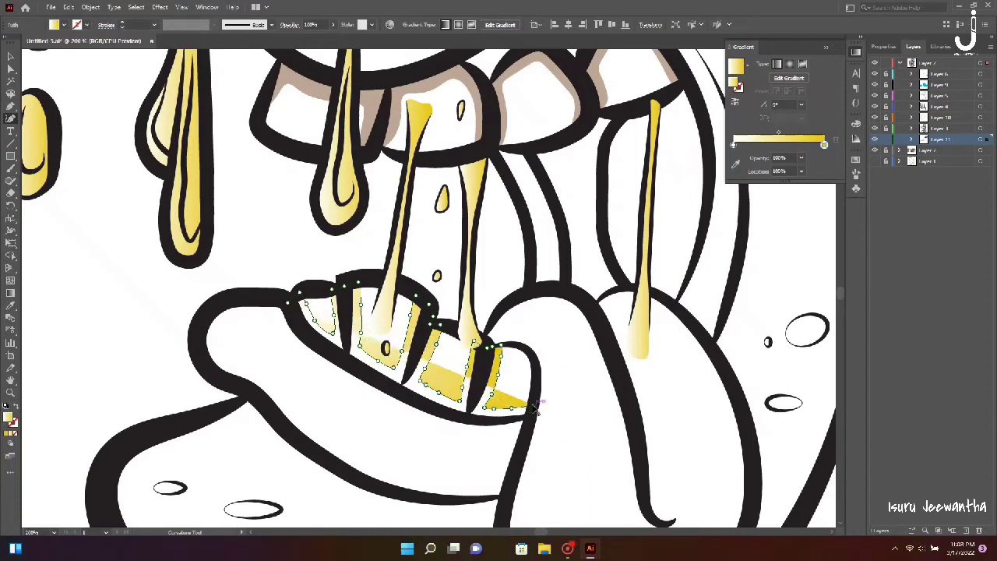
left_click(488, 420)
left_click(438, 409)
left_click(383, 384)
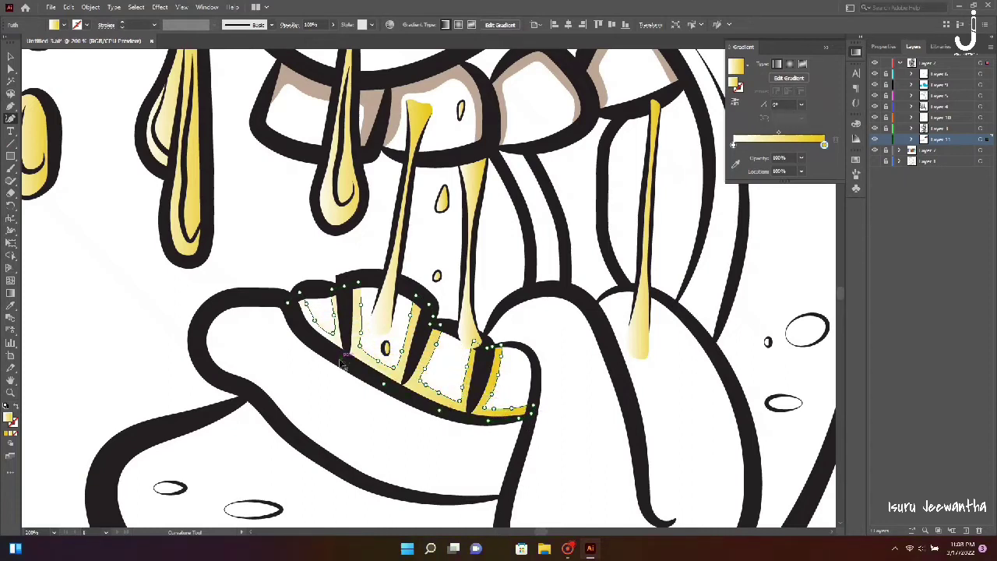
left_click(10, 67)
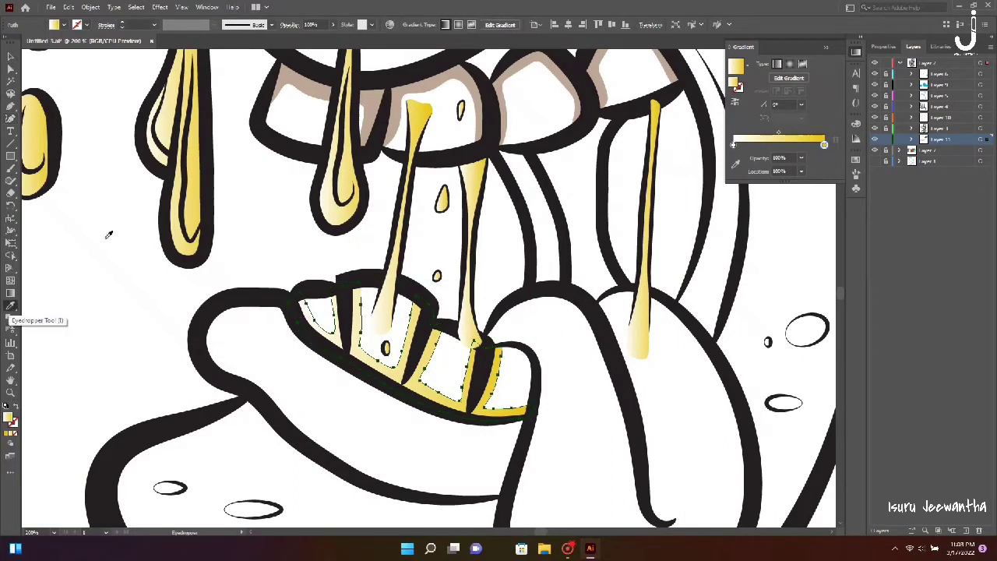
Deselect, zoom to 100% on the mouth, and briefly show then hide the hatched shading layer.
key("ctrl+shift+a")
key("ctrl+0")
key("v")
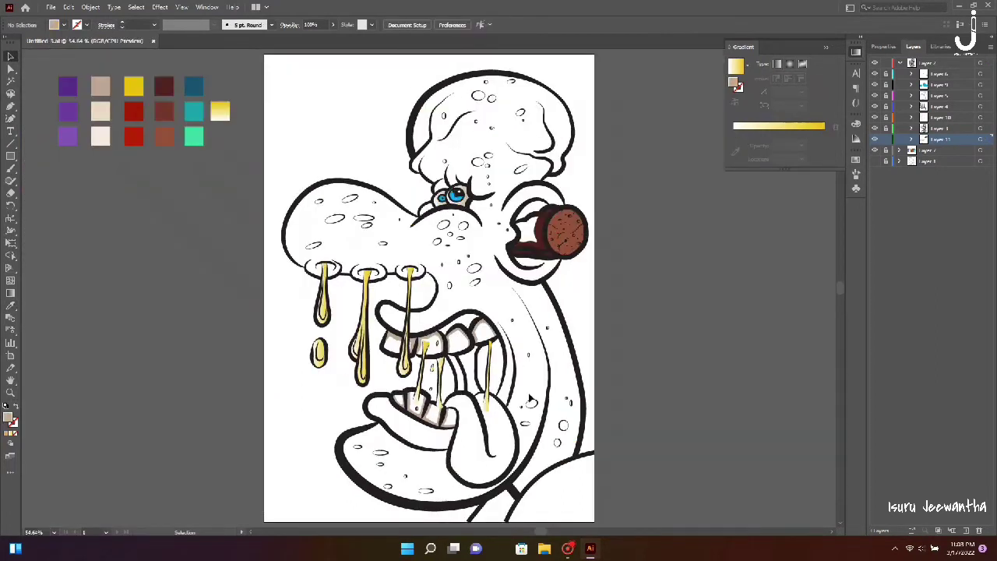
key("ctrl+1")
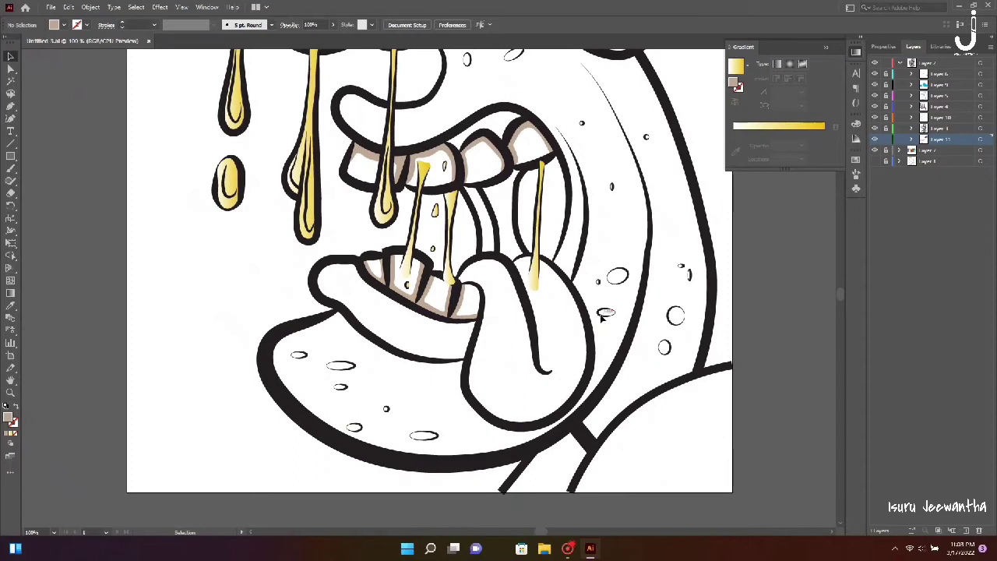
scroll(653, 325, "up", 1)
scroll(553, 346, "up", 1)
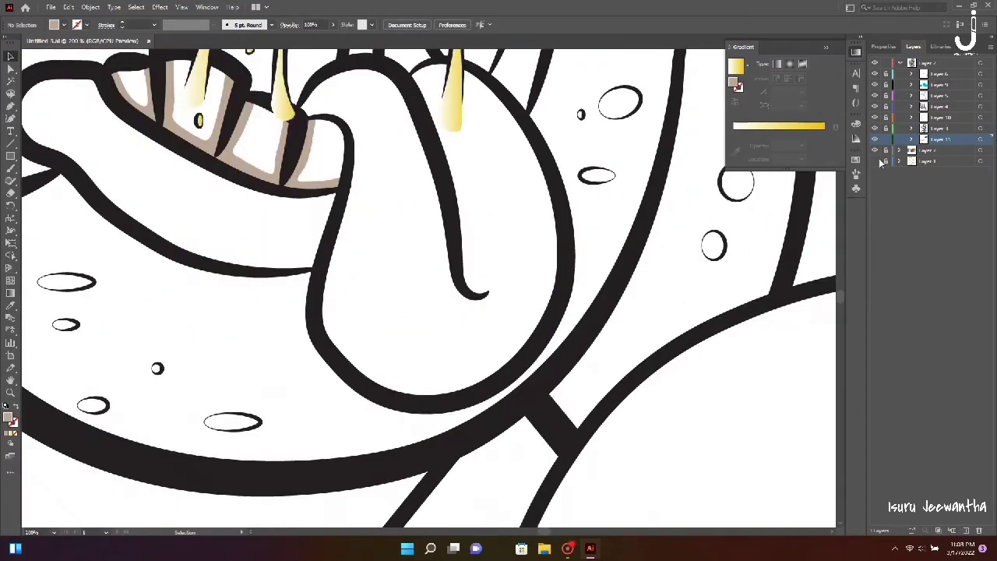
left_click(875, 161)
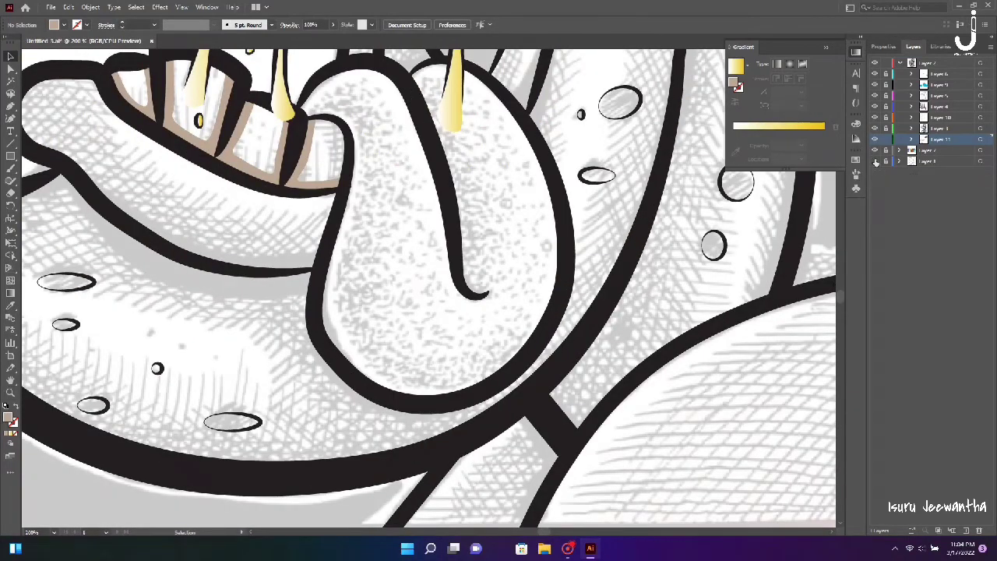
left_click(875, 162)
Trace a curved shape down the tongue's crease, closing it at the tip.
key("shift+grave")
left_click(406, 78)
left_click(441, 72)
left_click(462, 113)
left_click(472, 156)
left_click(476, 214)
left_click(476, 261)
left_click(473, 278)
left_click(487, 292)
left_click(462, 288)
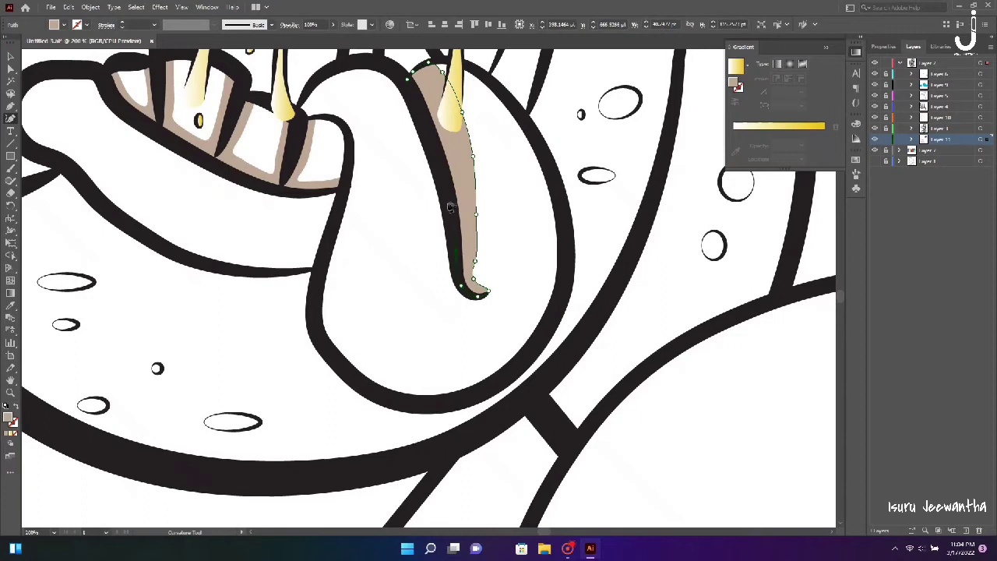
Fill the tongue crease shape red with the Eyedropper and deselect it.
key("ctrl+0")
key("i")
left_click(133, 111)
key("v")
left_click(709, 317)
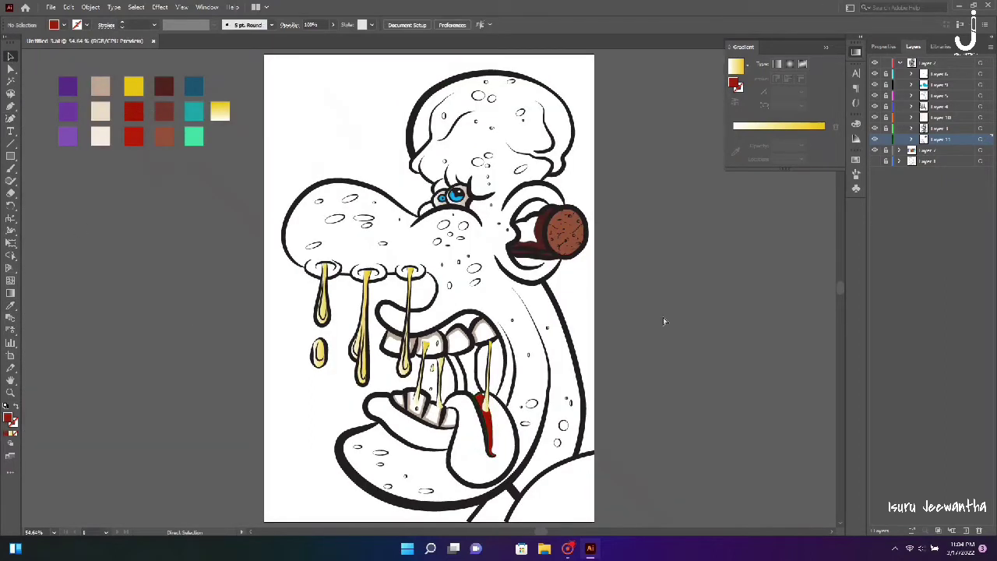
scroll(426, 388, "up", 5, "alt")
scroll(426, 388, "down", 3)
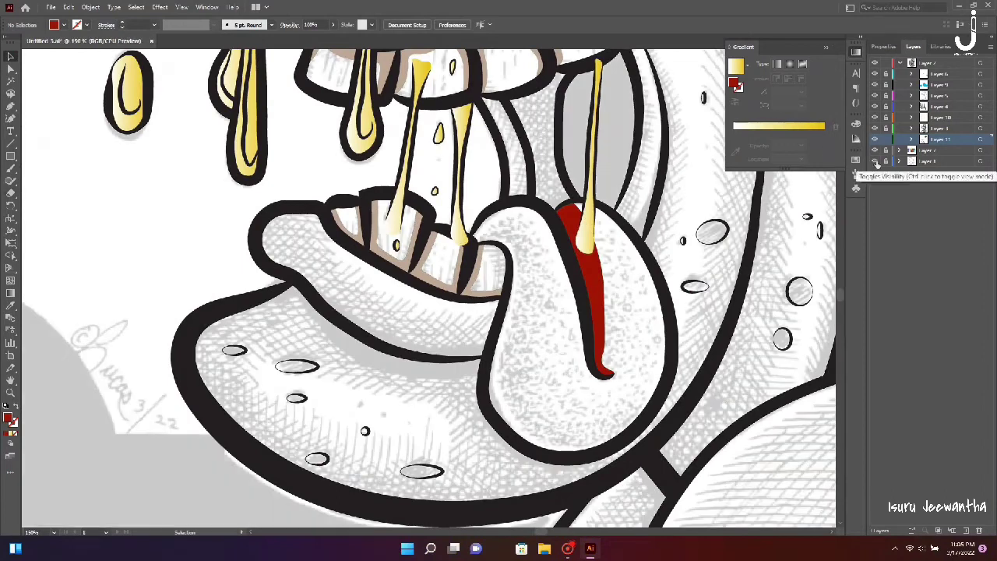
Bulge the red tongue stripe's right edge outward.
left_click(601, 347)
key("shift+grave")
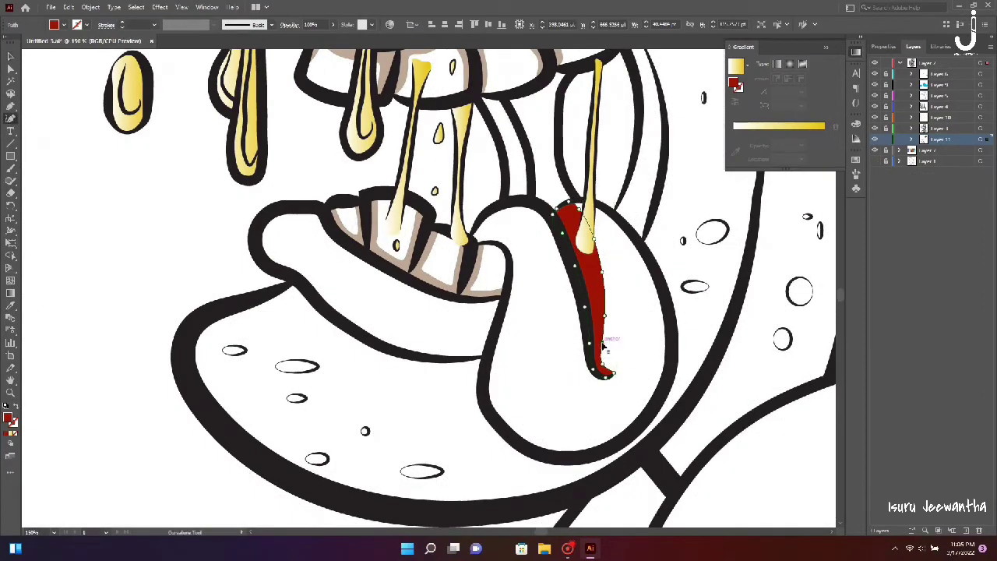
left_click_drag(602, 274, 609, 304)
key("ctrl+shift+a")
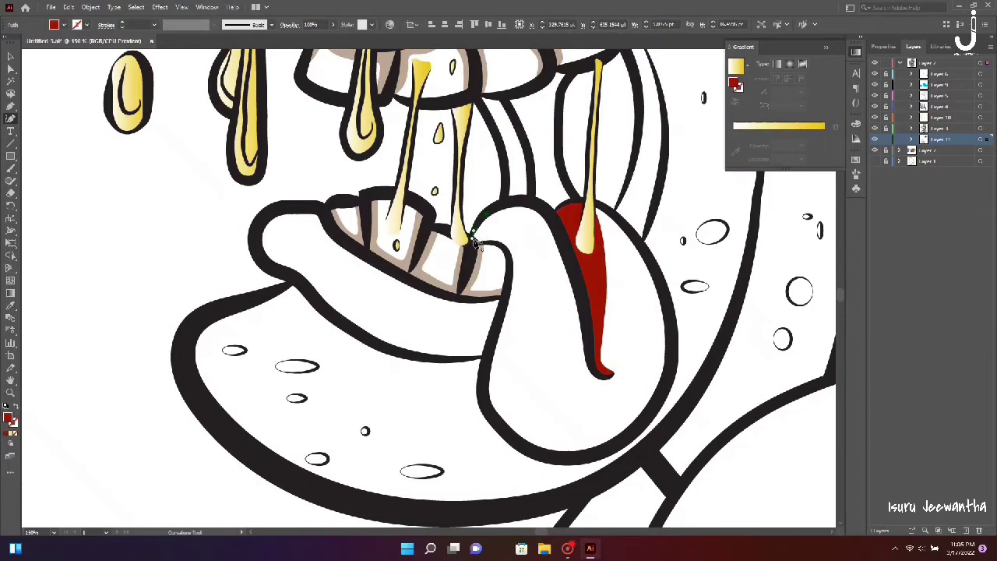
Start a red shape down the tongue's left edge and along its bottom.
left_click(504, 206)
left_click(530, 224)
left_click(534, 279)
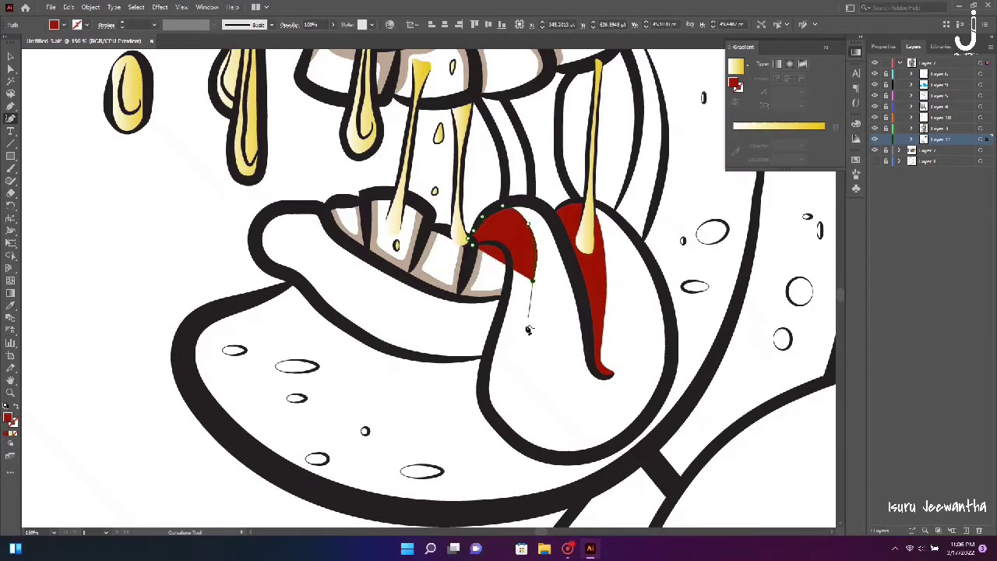
left_click(524, 337)
left_click(520, 389)
left_click(571, 427)
left_click(622, 415)
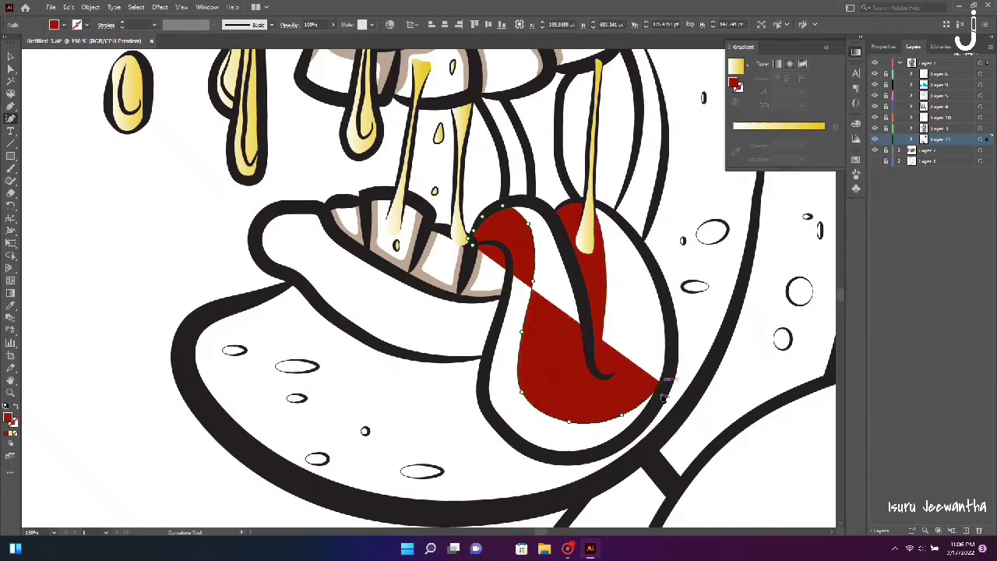
Wrap the red shape around the tongue's lower edge and back up its left side.
left_click(672, 362)
left_click(631, 431)
left_click(596, 454)
left_click(545, 454)
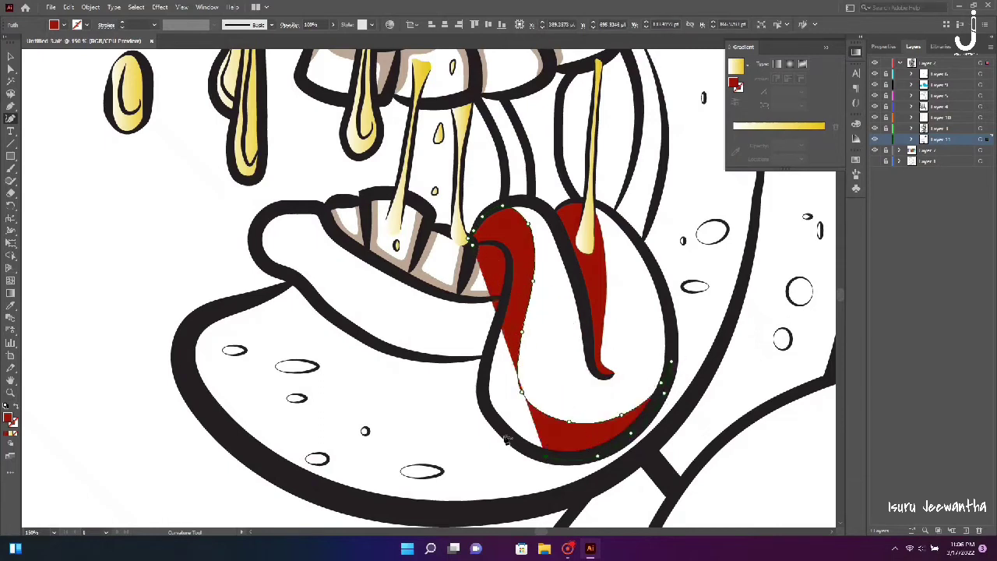
left_click(507, 431)
left_click(501, 325)
left_click(506, 290)
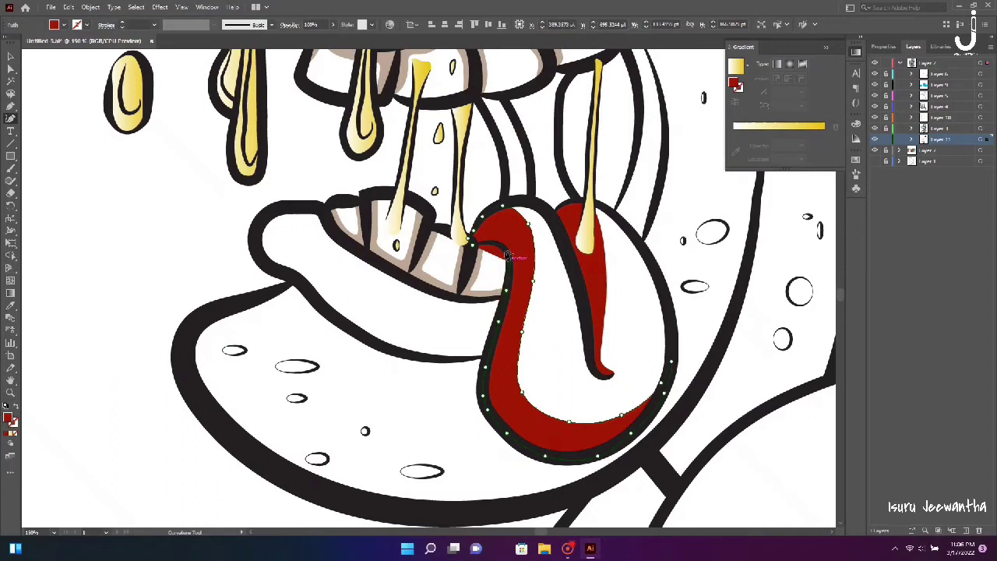
Deselect the tongue shape and zoom in on the left nostril.
key("v")
key("ctrl+0")
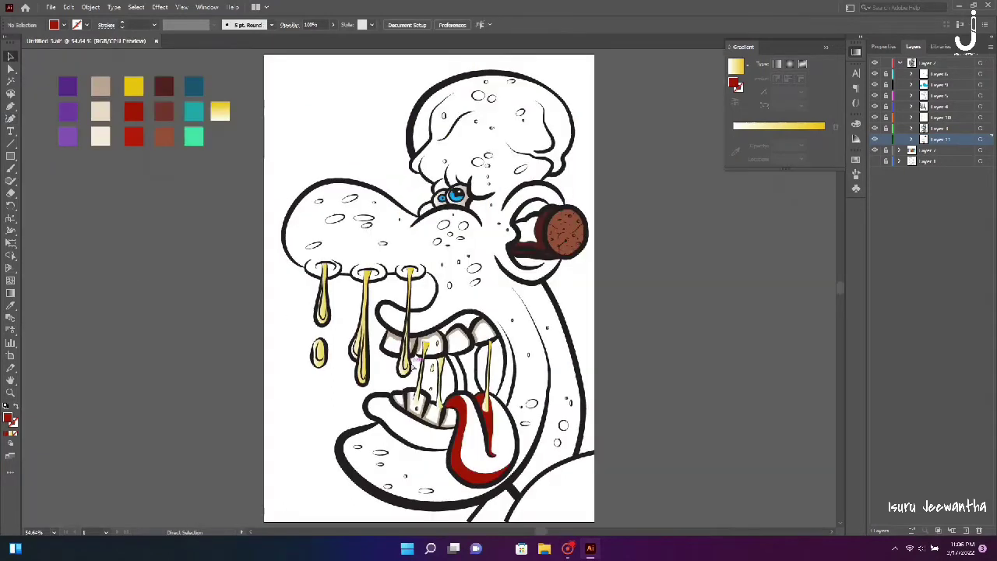
key("ctrl+plus")
key("ctrl+plus")
key("ctrl+plus")
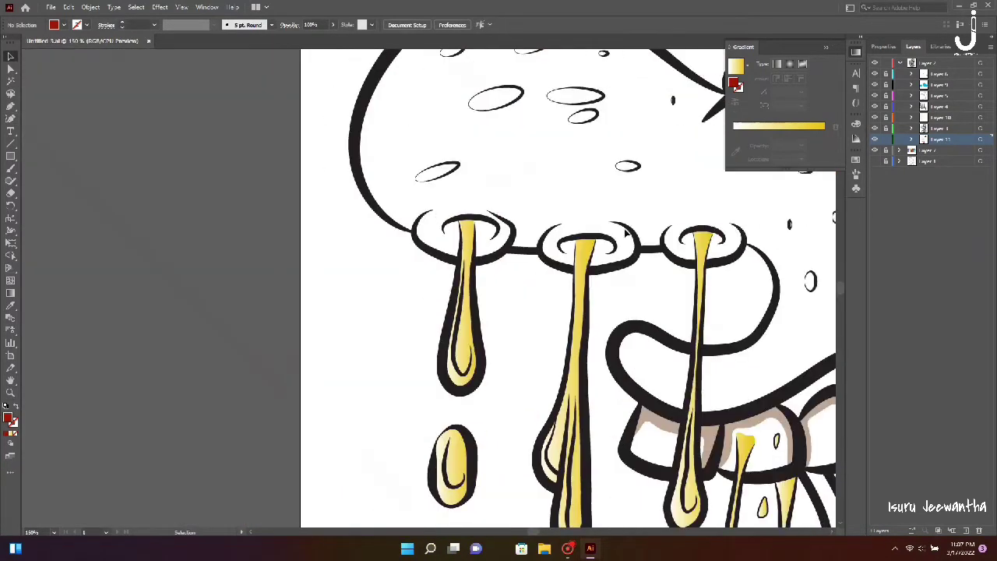
key("ctrl+plus")
key("shift+grave")
key("ctrl+plus")
key("ctrl+plus")
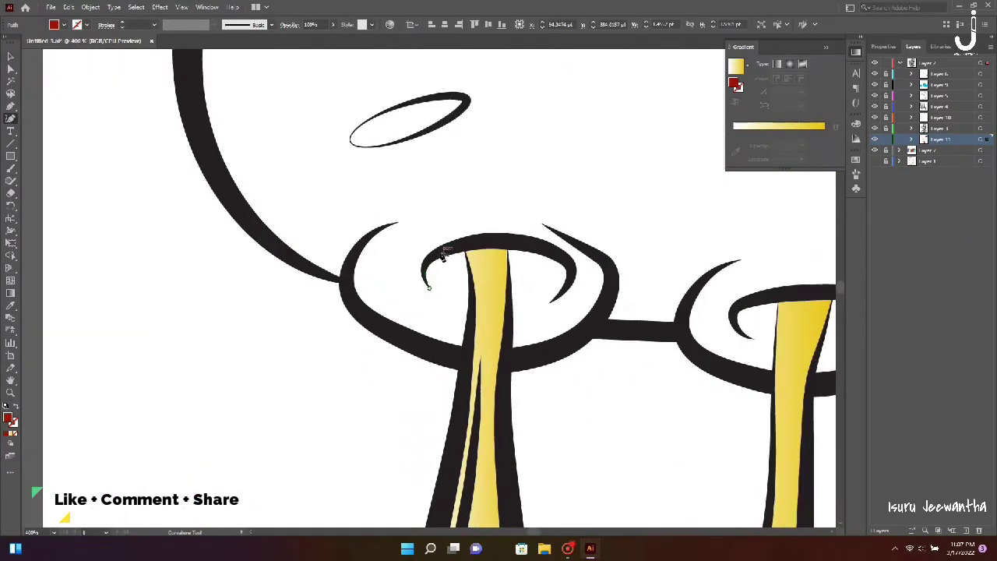
Trace the left nostril and fill it with the dark purple swatch.
left_click(481, 242)
left_click(530, 243)
left_click(560, 254)
left_click(549, 304)
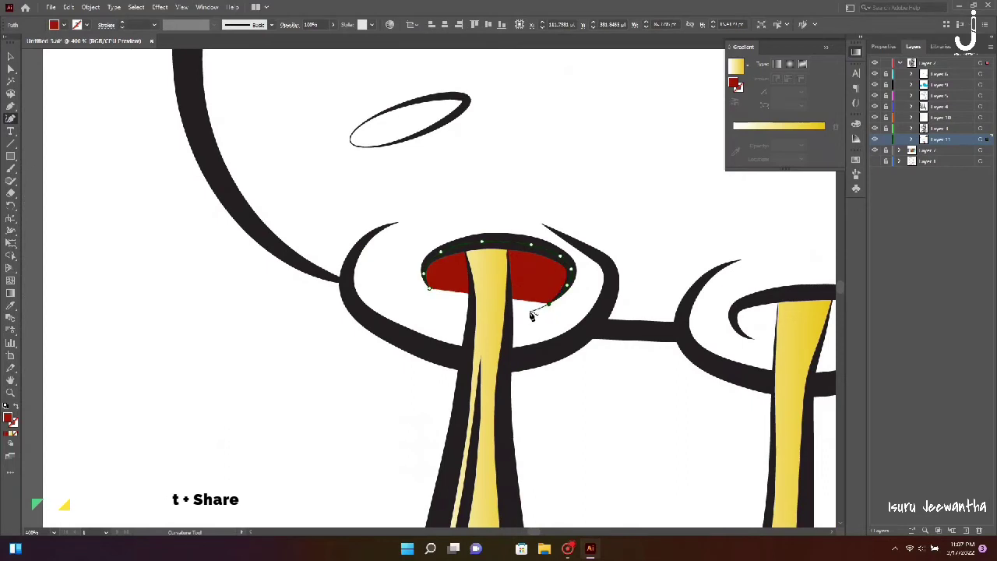
left_click(529, 312)
left_click(499, 314)
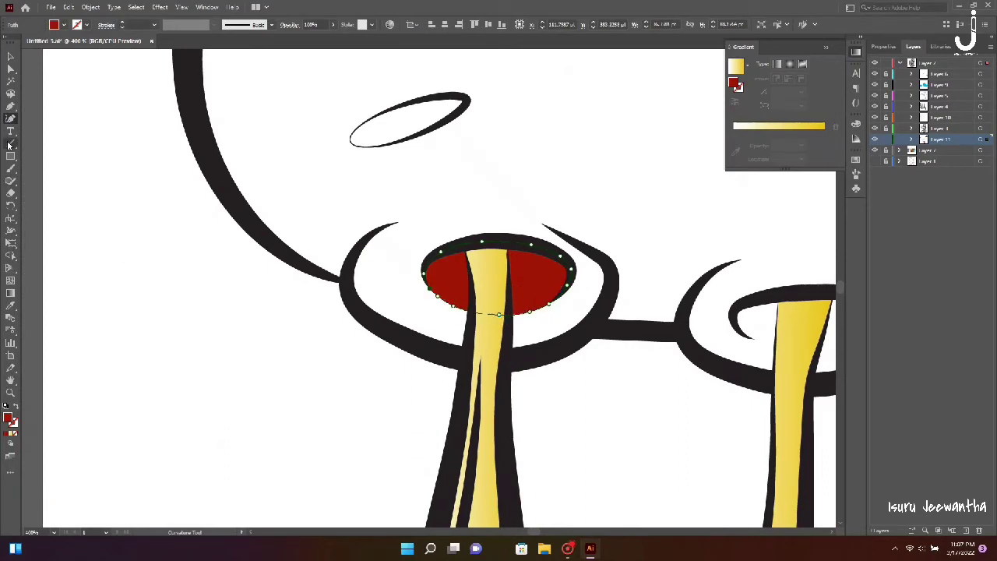
key("i")
key("ctrl+0")
left_click(10, 56)
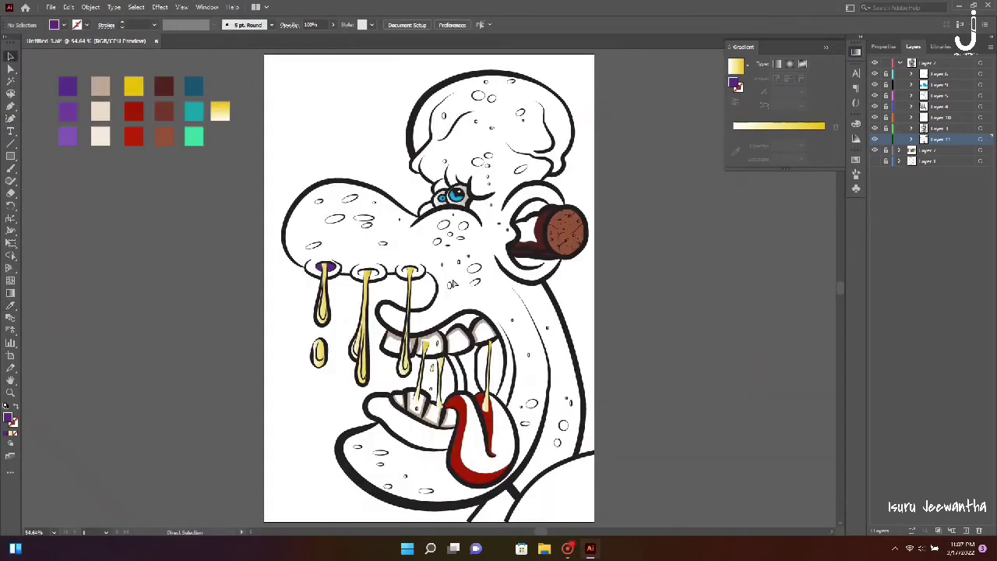
Trace a closed dark purple shape around the middle nostril.
scroll(343, 273, "up", 5)
key("shift+grave")
scroll(405, 225, "up", 4)
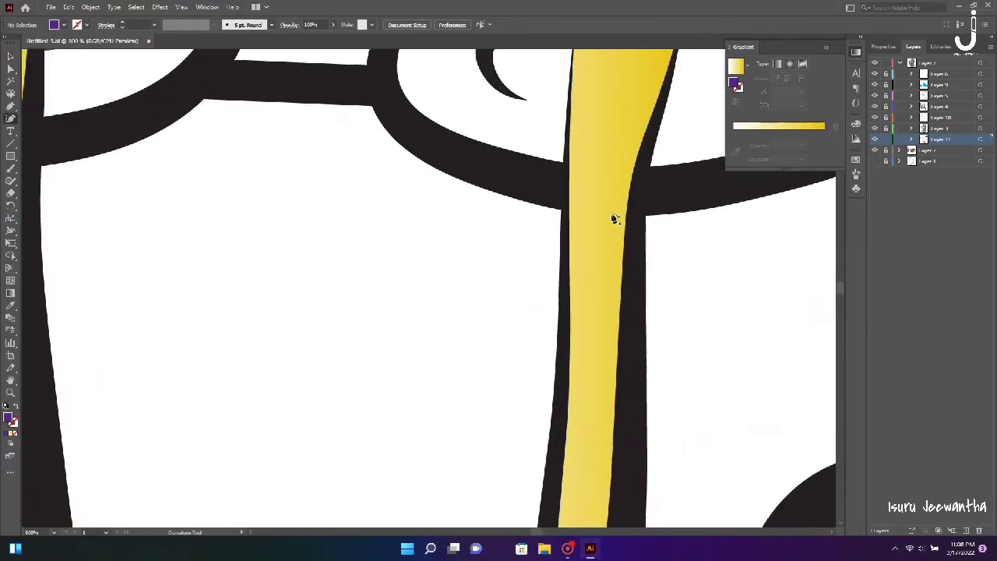
scroll(231, 327, "right", 3)
left_click(227, 323)
left_click(210, 317)
left_click(192, 300)
left_click(187, 270)
left_click(278, 233)
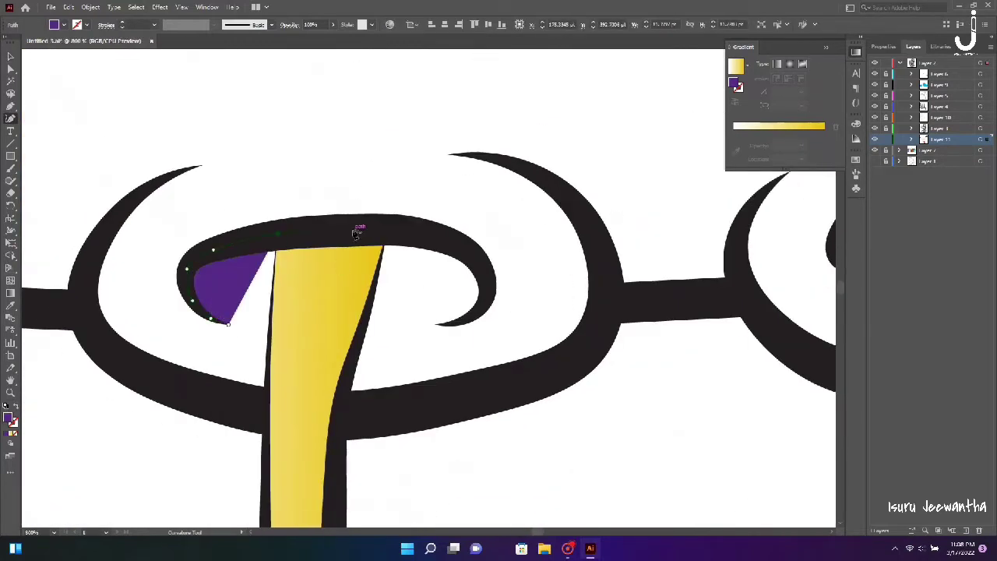
left_click(352, 230)
left_click(425, 234)
left_click(489, 279)
left_click(480, 307)
left_click(451, 324)
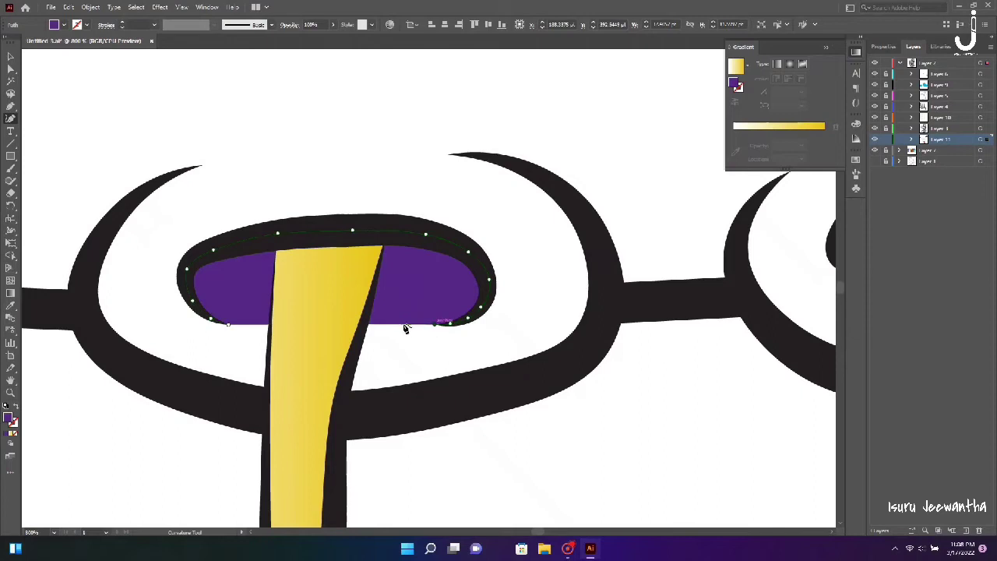
left_click(228, 324)
Trace the right nostril shape, deselect, and fit the whole artboard in view.
scroll(231, 329, "right", 10)
left_click(410, 272)
left_click(385, 257)
left_click(397, 221)
left_click(474, 190)
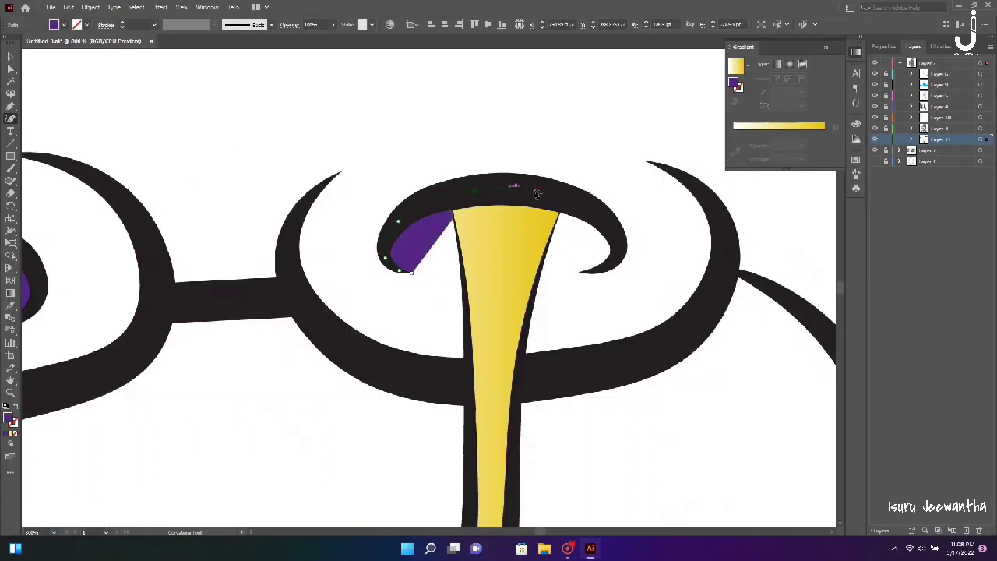
left_click(542, 192)
left_click(590, 209)
left_click(616, 238)
left_click(617, 254)
left_click(580, 272)
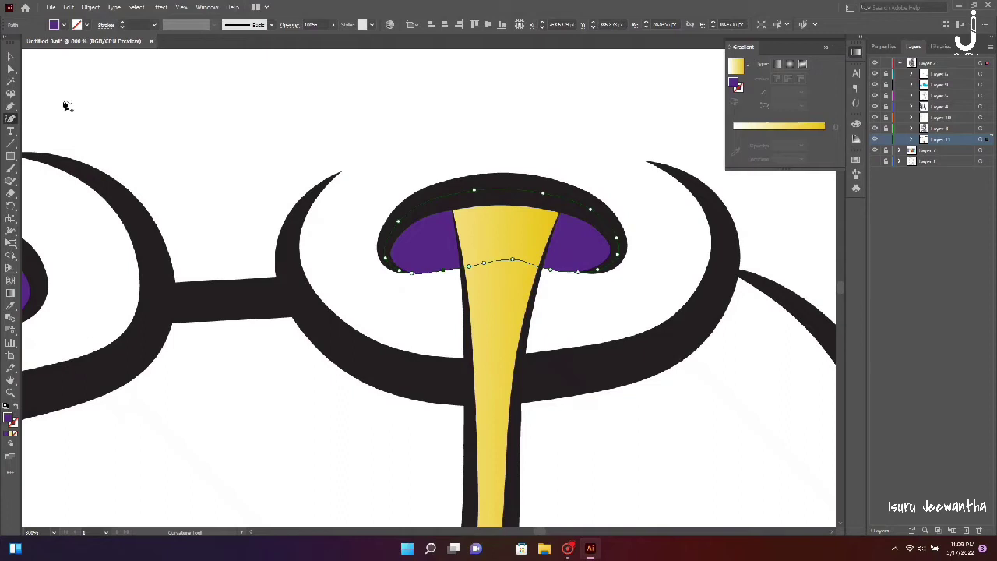
key("v")
left_click(222, 125)
key("ctrl+0")
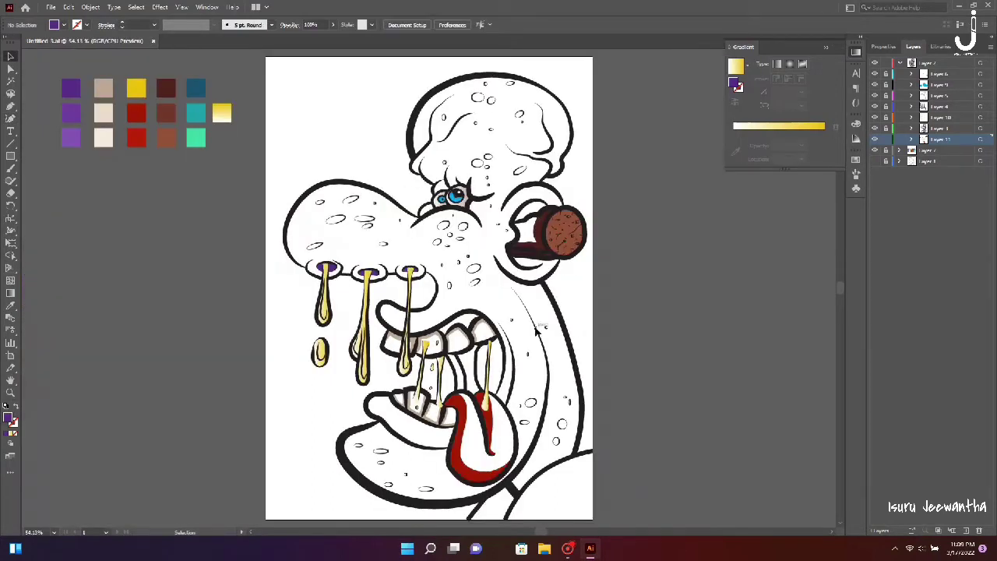
Add a new sublayer to hold the bottom-band fills.
left_click(951, 530)
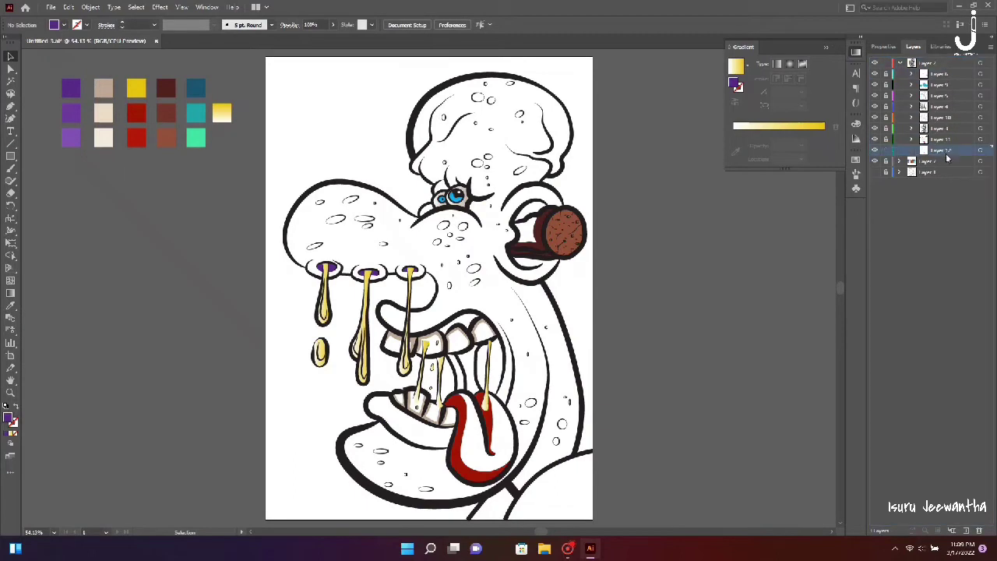
scroll(536, 337, "down", 3)
scroll(536, 337, "up", 4)
scroll(536, 336, "down", 5)
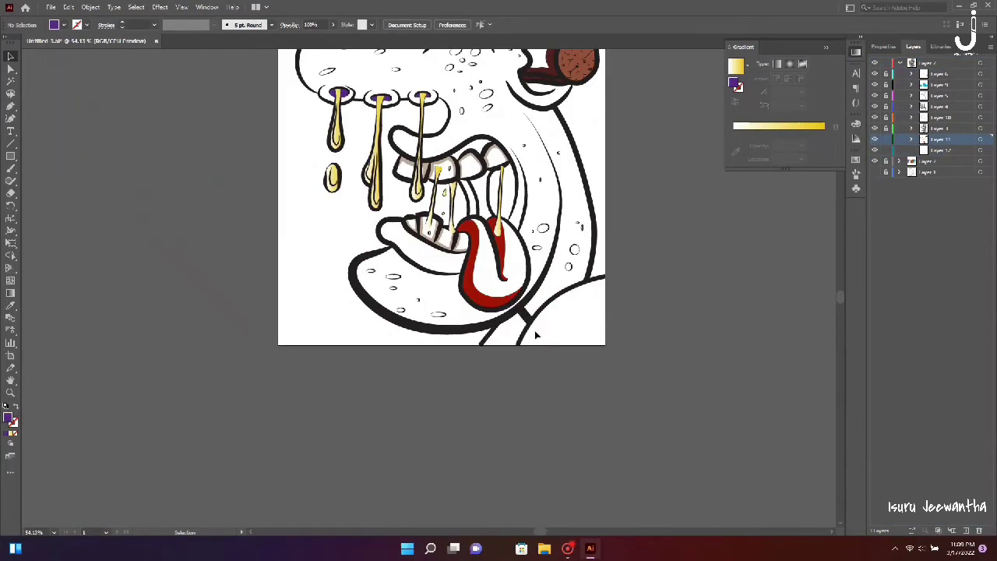
scroll(536, 337, "up", 4)
scroll(534, 331, "down", 1)
scroll(534, 330, "down", 1)
scroll(537, 389, "up", 1)
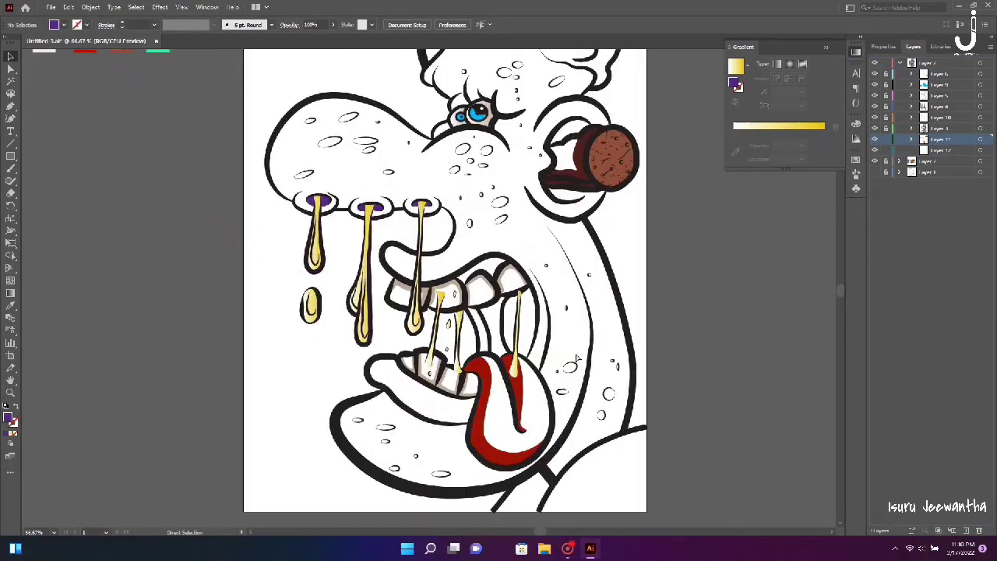
scroll(542, 472, "up", 1)
Draw the left band below the jaw and fill it dark teal.
left_click(10, 107)
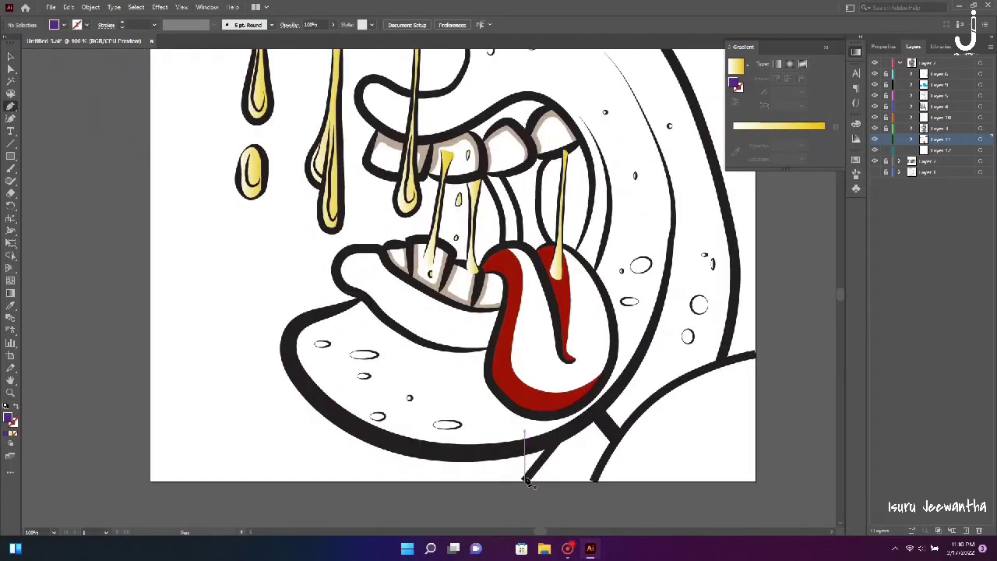
left_click(523, 481)
left_click(598, 478)
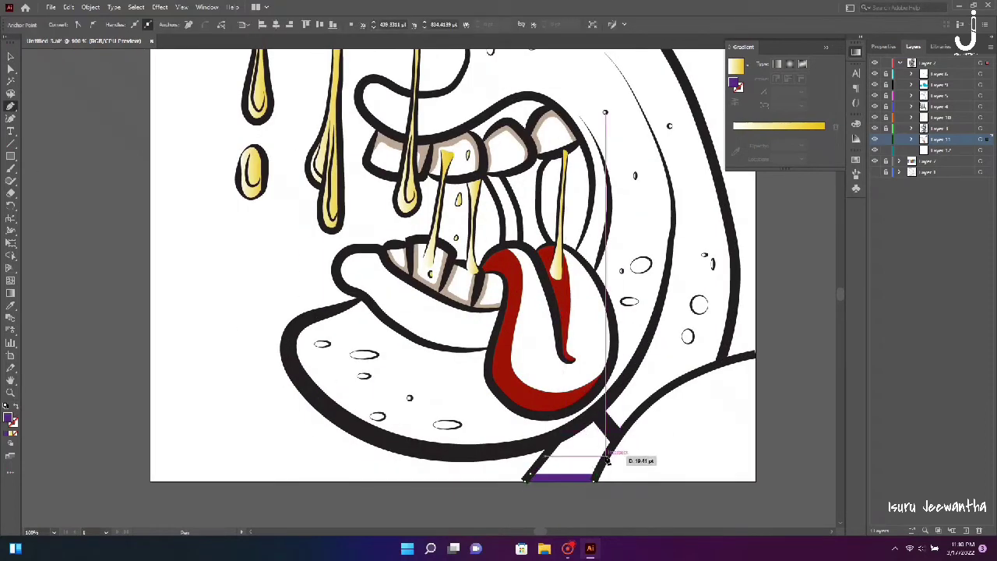
left_click(618, 439)
left_click(596, 414)
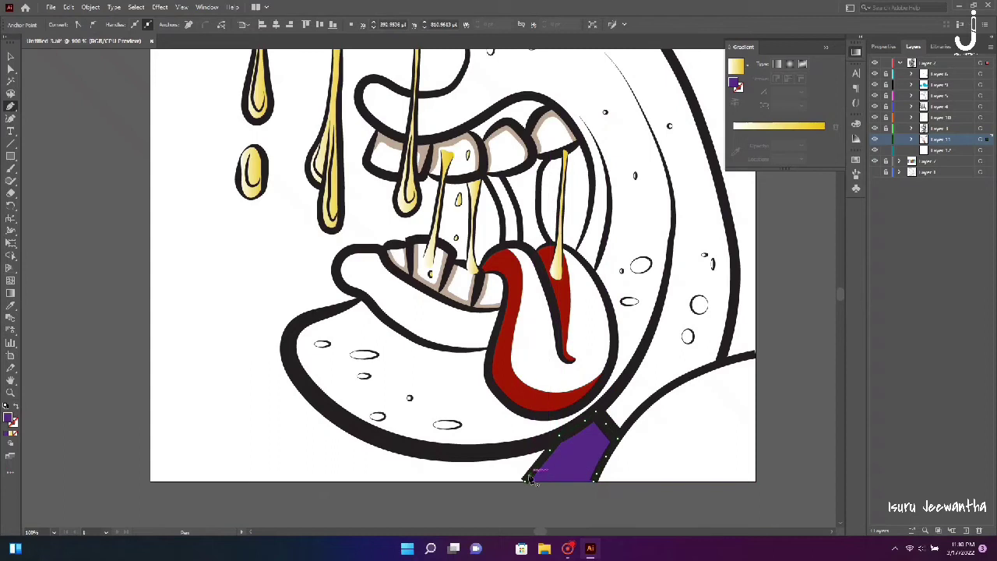
left_click(11, 305)
key("ctrl+0")
left_click(200, 87)
key("v")
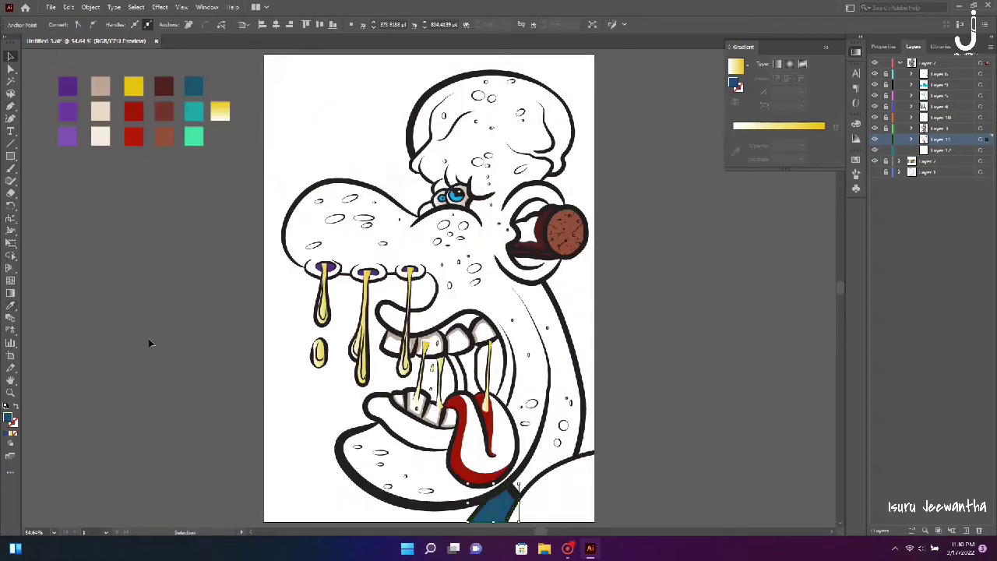
left_click(151, 341)
Zoom to the artboard's bottom and start the right band's left side with the Pen.
key("p")
key("ctrl+1")
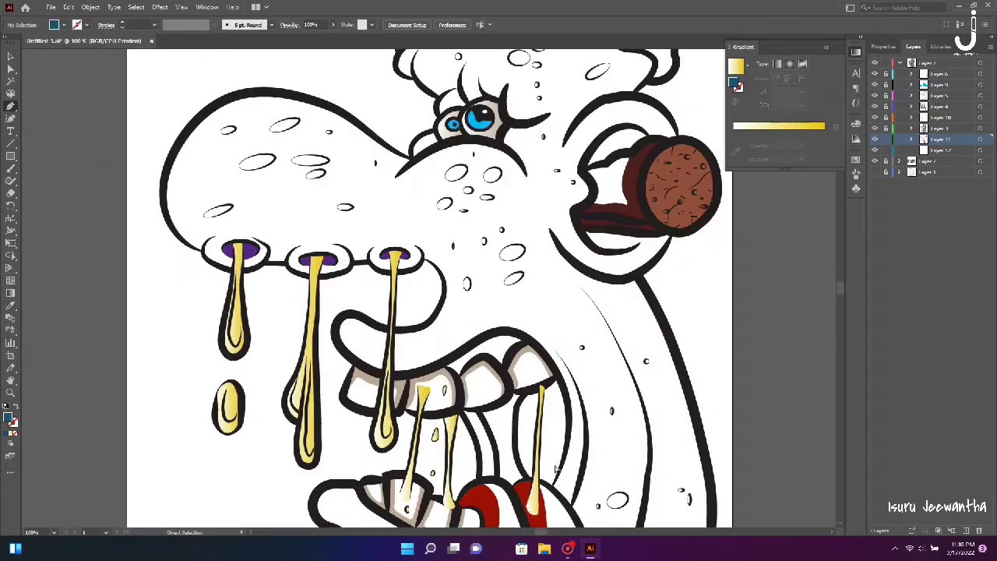
scroll(606, 421, "down", 3)
scroll(606, 421, "down", 2)
scroll(606, 421, "up", 2)
left_click_drag(606, 421, 396, 462)
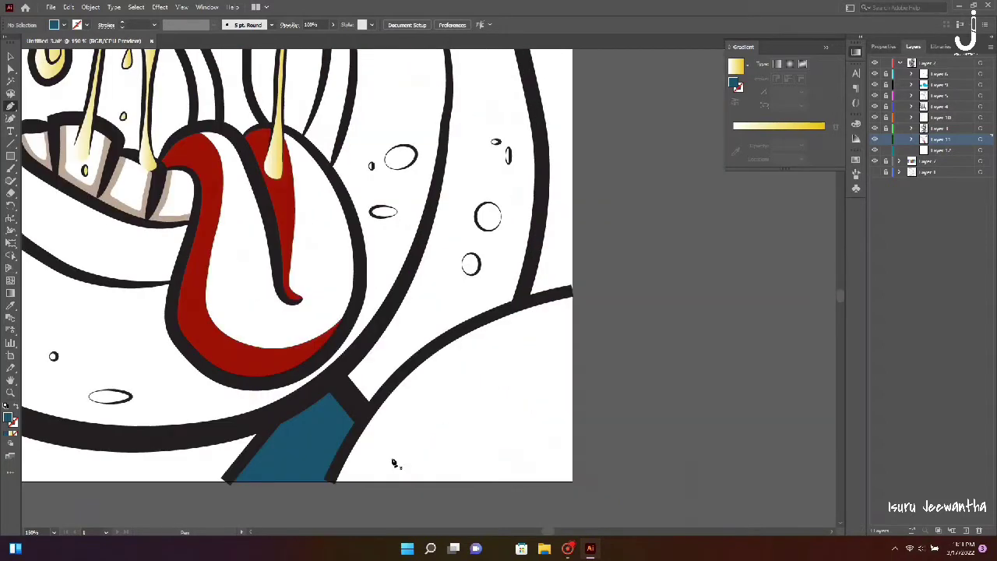
left_click(381, 478)
left_click(381, 478)
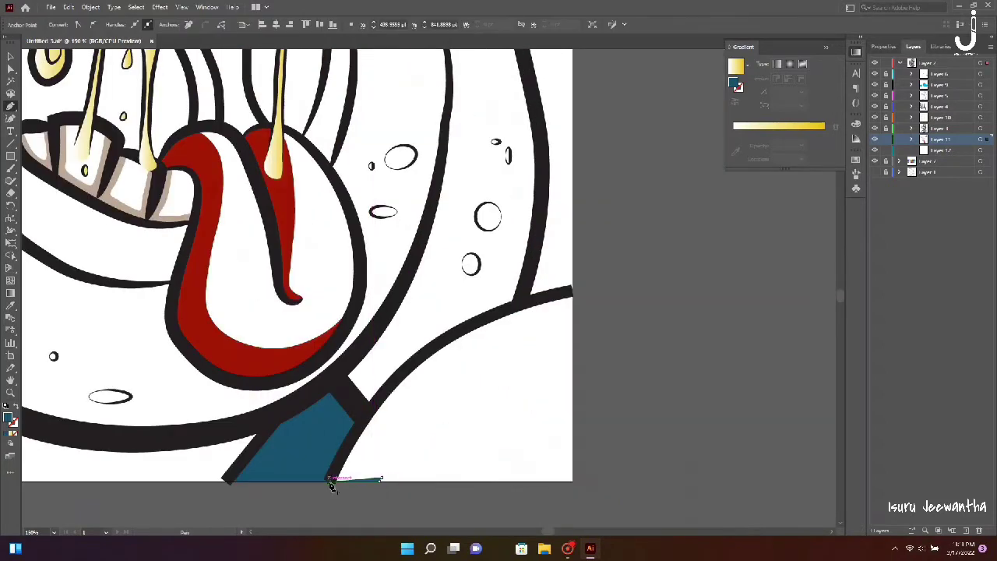
left_click(384, 401)
Trace the right band's upper curve, right edge and arced lower edge.
left_click(432, 351)
left_click(485, 319)
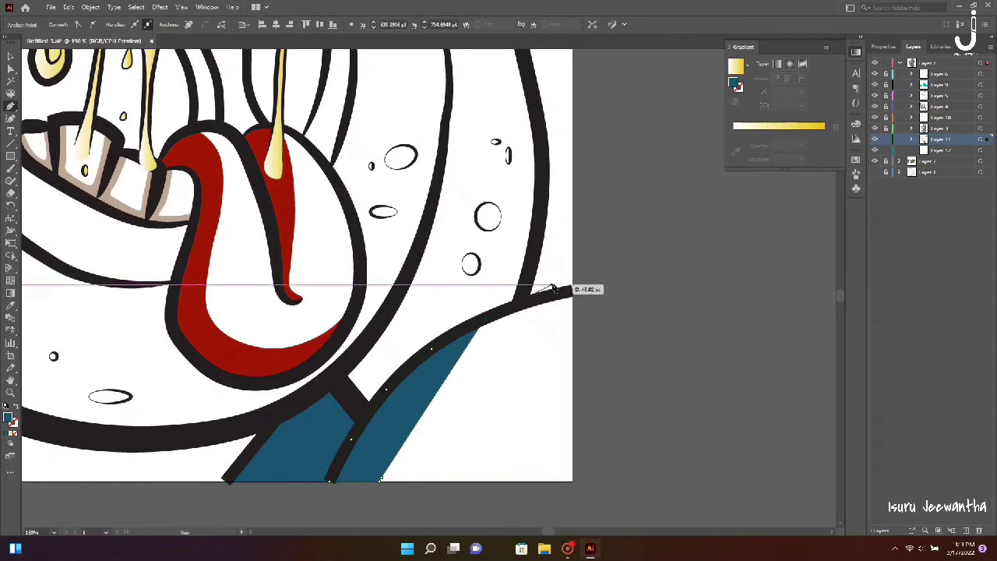
left_click(553, 296)
left_click(564, 292)
left_click(572, 309)
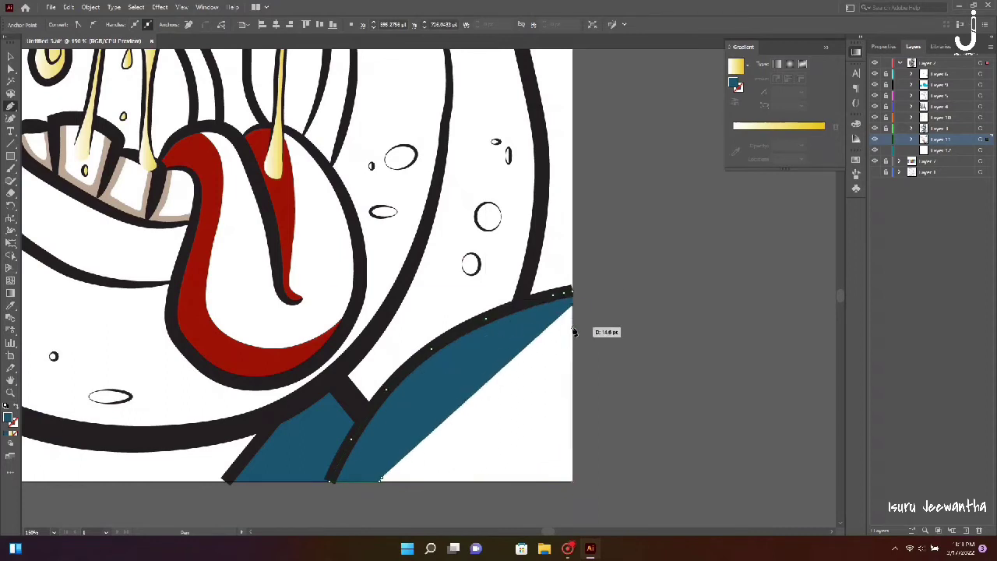
left_click(569, 336)
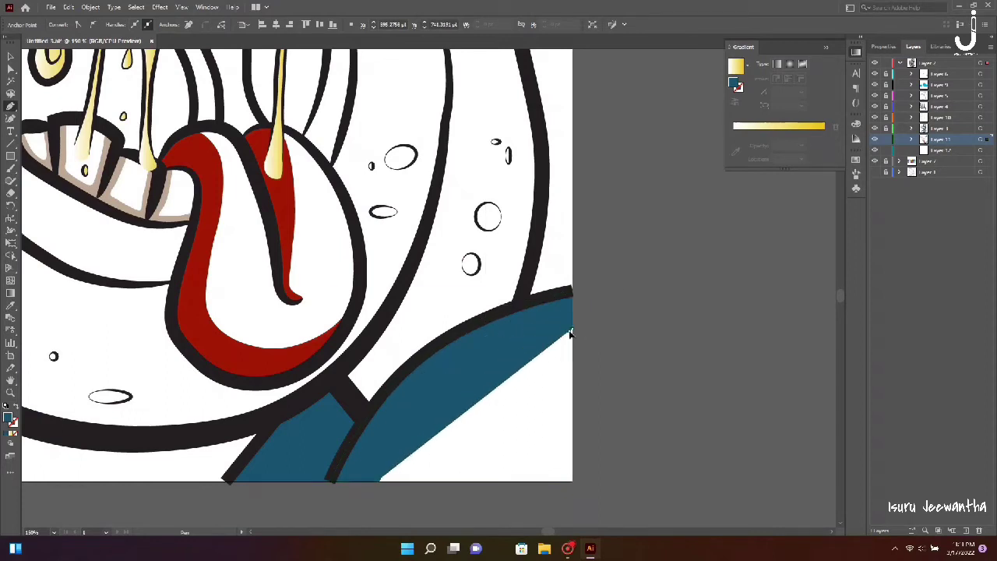
key("shift+grave")
left_click(529, 352)
left_click(474, 383)
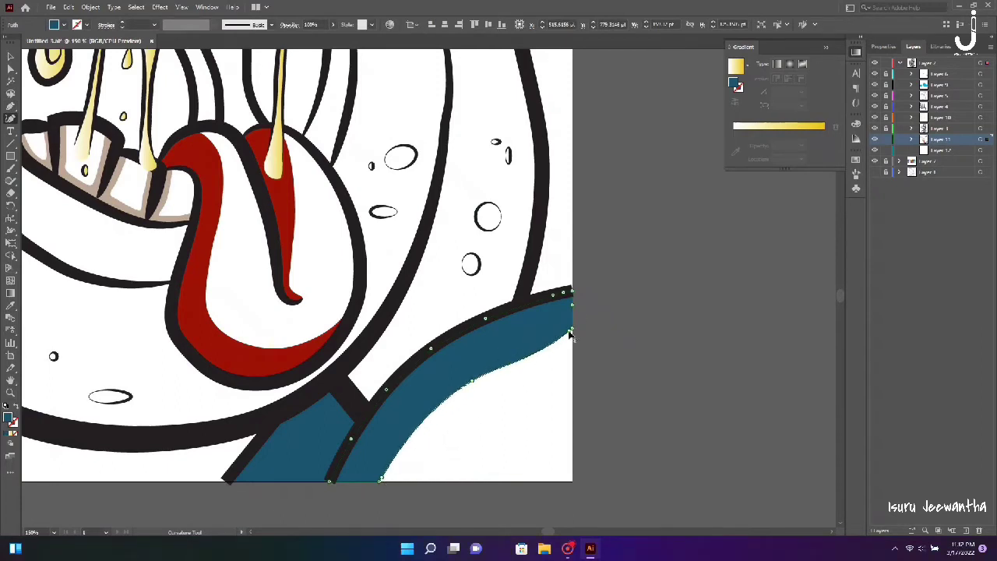
left_click_drag(473, 383, 464, 383)
Fill the right band with the dark teal swatch and deselect it.
left_click(11, 306)
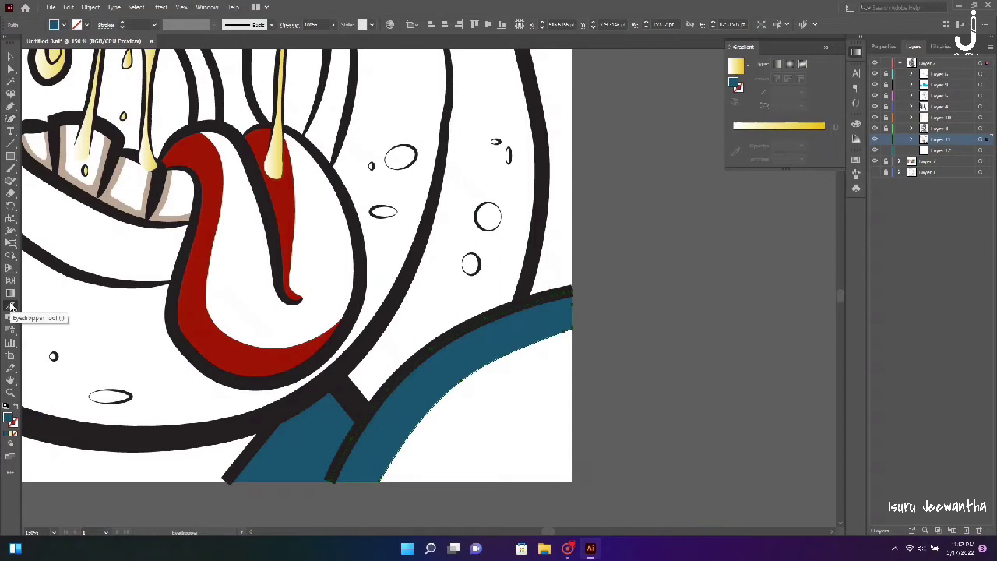
key("ctrl+0")
left_click(11, 57)
left_click(223, 231)
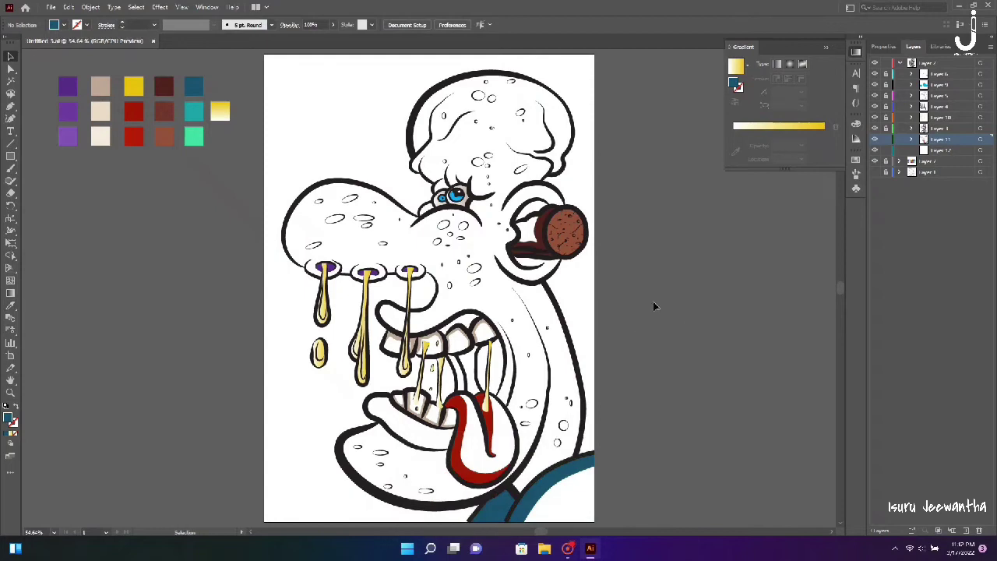
Target the new empty sublayer and begin outlining the inner mouth beside the cork.
left_click(890, 148)
scroll(514, 226, "up", 3)
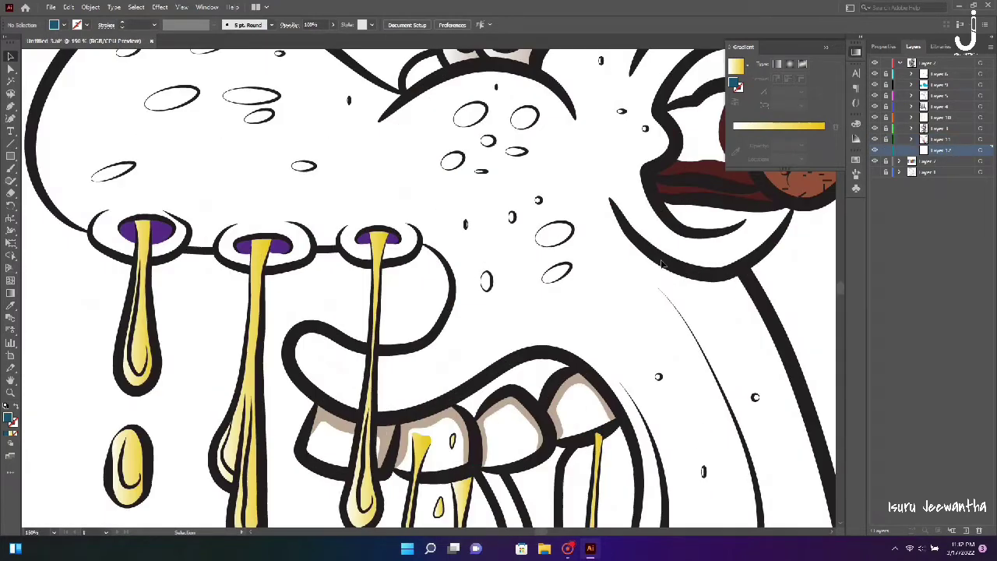
scroll(545, 214, "up", 1)
left_click(587, 194)
Finish the inner-mouth outline to the lower lip, save, and zoom into the mouth.
left_click_drag(514, 226, 592, 290)
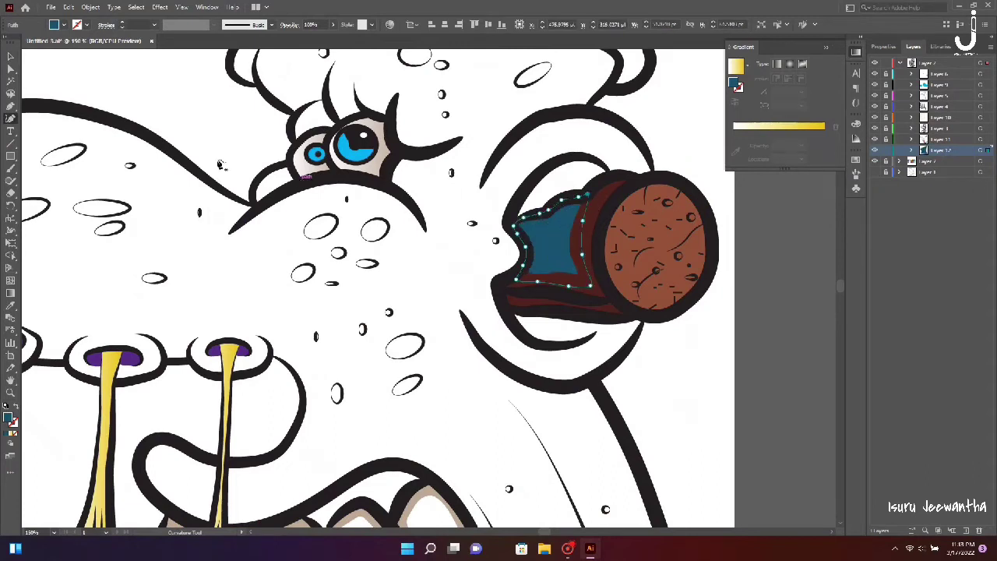
key("ctrl+0")
key("v")
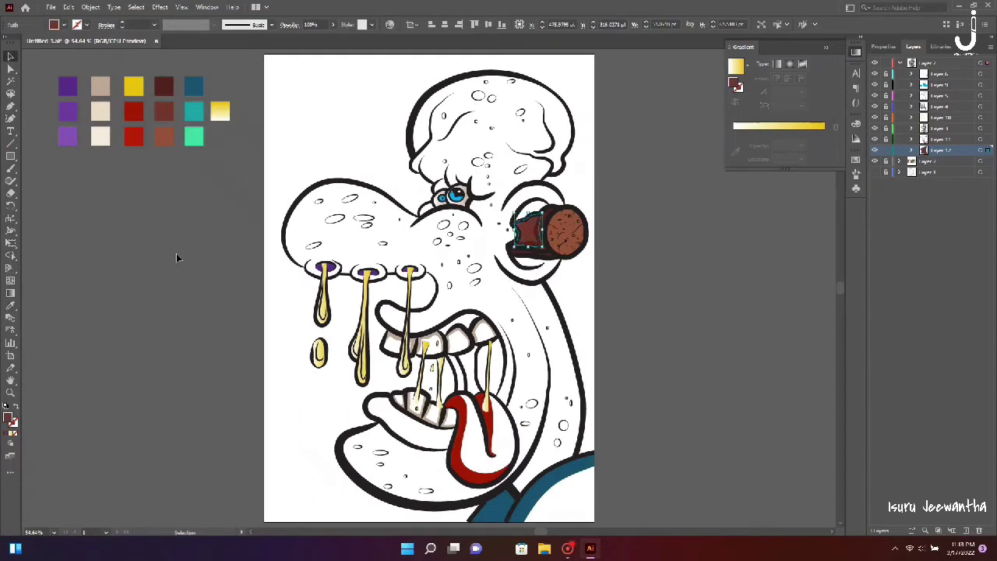
left_click(674, 229)
key("ctrl+s")
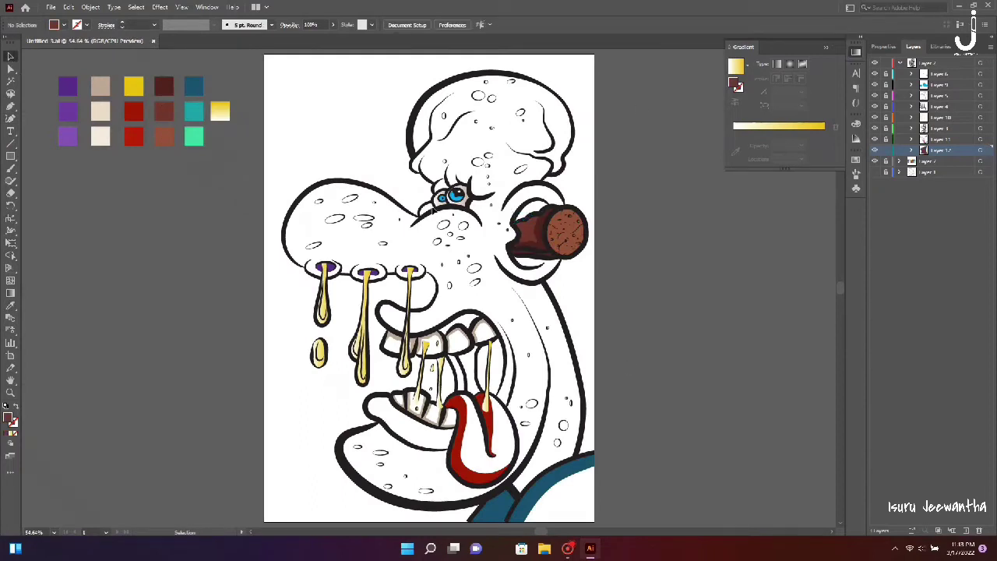
key("ctrl+plus")
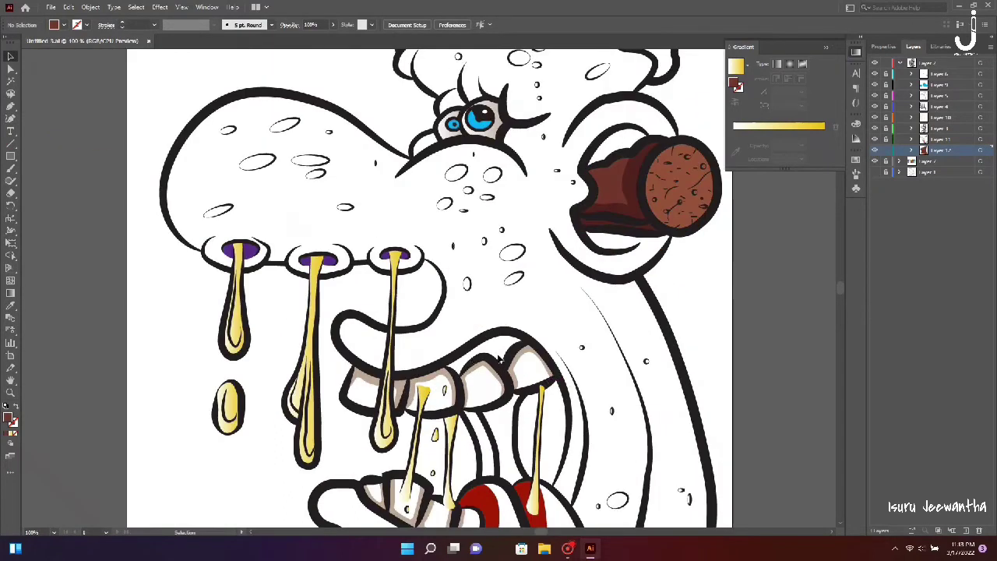
key("ctrl+plus")
key("ctrl+plus")
Draw a shape along the upper gum and tooth tops and fill it bright red.
left_click(11, 118)
left_click(447, 292)
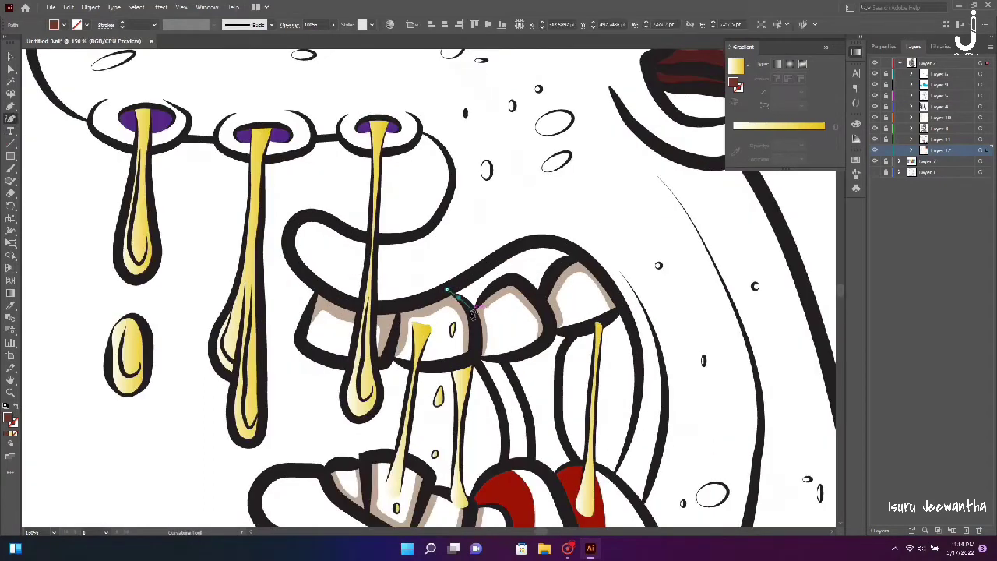
left_click(490, 292)
left_click(513, 278)
left_click(553, 271)
left_click(582, 255)
left_click(565, 246)
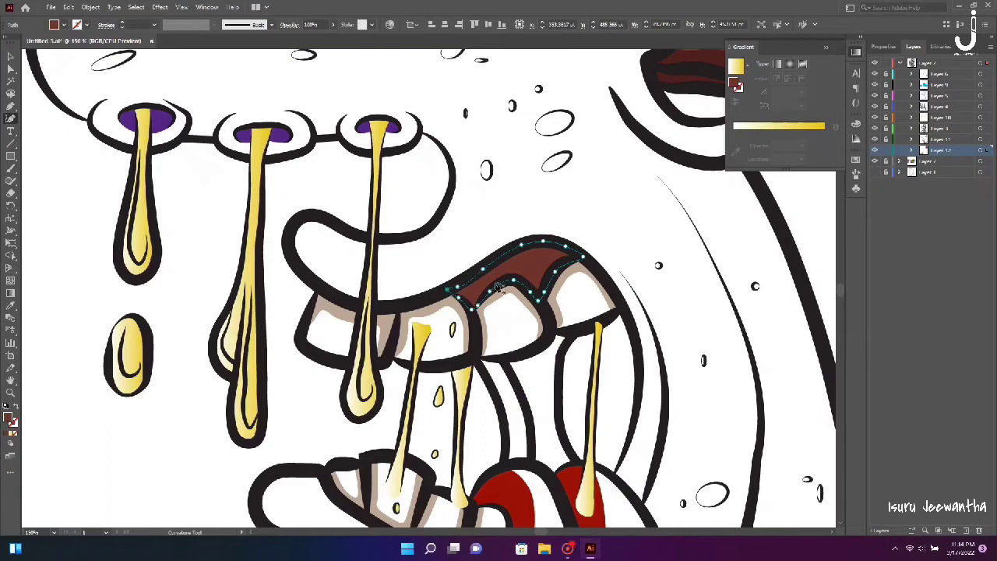
left_click(10, 306)
left_click(514, 490)
left_click(11, 56)
scroll(285, 219, "down", 2)
Trace the throat area around the right fang and deselect it.
left_click(10, 119)
left_click(574, 258)
left_click(560, 291)
left_click(558, 325)
left_click(563, 355)
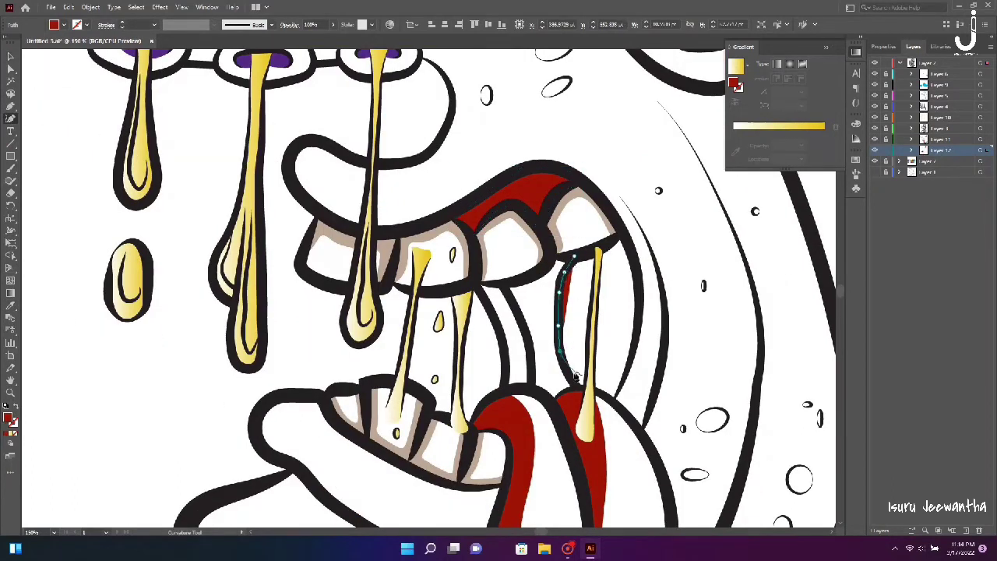
left_click(574, 380)
left_click(580, 388)
left_click(611, 397)
left_click(628, 363)
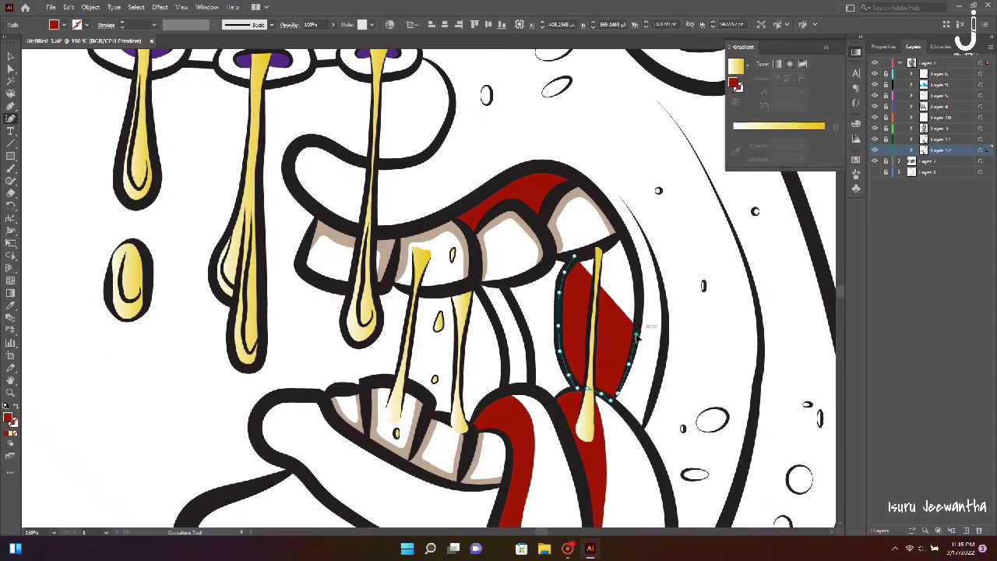
left_click(638, 289)
key("ctrl+shift+a")
Trace the tongue's left edge and bottom with the Curvature tool.
scroll(498, 277, "down", 3)
left_click(494, 271)
left_click(520, 302)
left_click(521, 355)
left_click(501, 434)
left_click(530, 483)
left_click(601, 495)
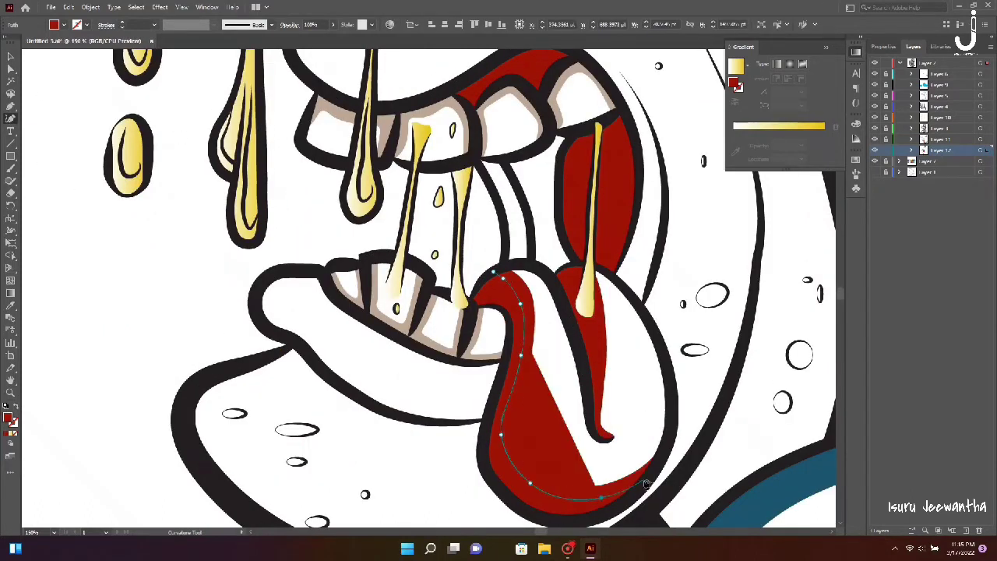
Trace up the tongue's right edge and close the red tongue shape.
left_click(646, 484)
left_click(669, 439)
left_click(668, 372)
left_click(651, 327)
left_click(626, 290)
left_click(601, 267)
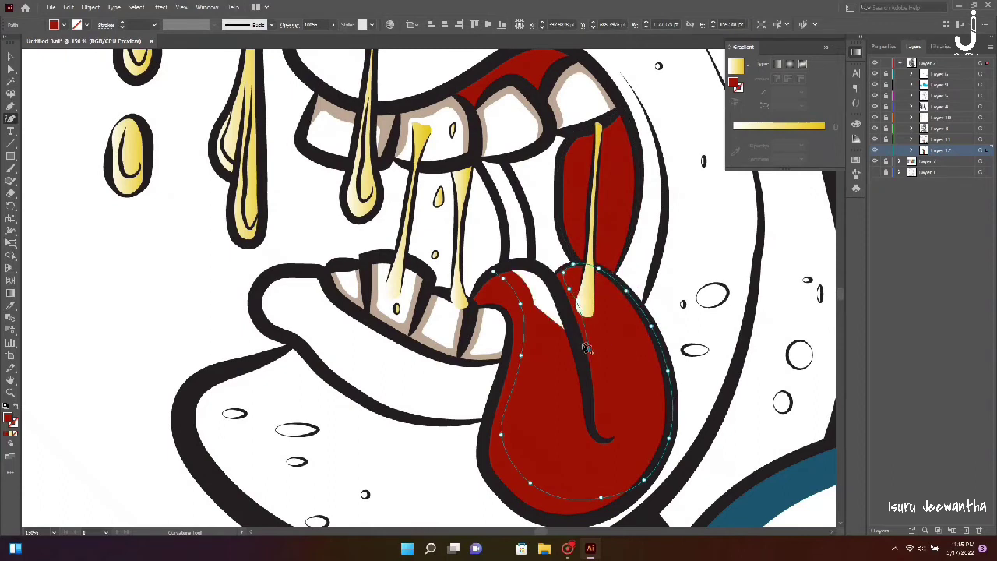
left_click(495, 274)
key("ctrl+0")
Select the red upper mouth shape to sample it, then clear the selection.
key("v")
left_click(680, 314)
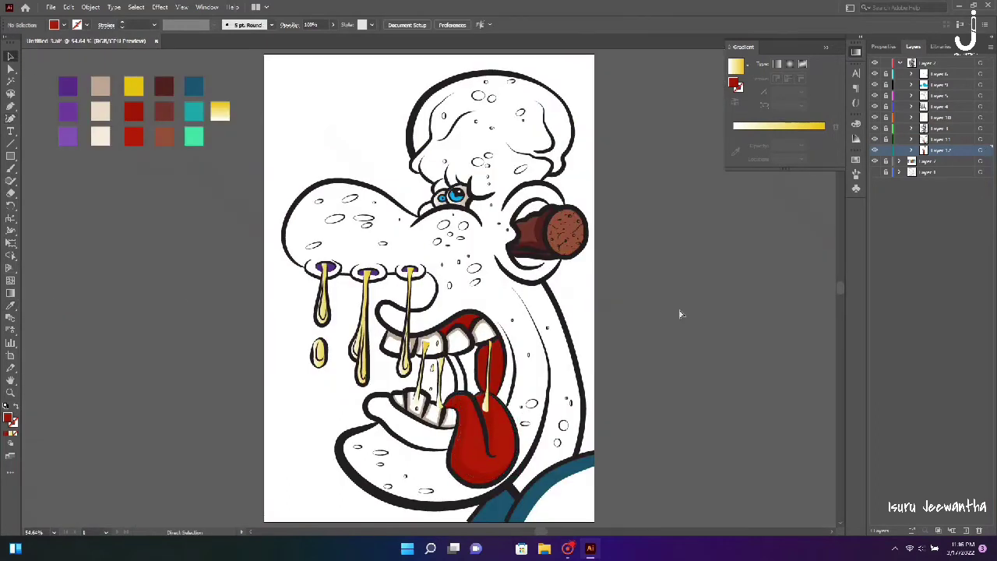
left_click(466, 319)
key("i")
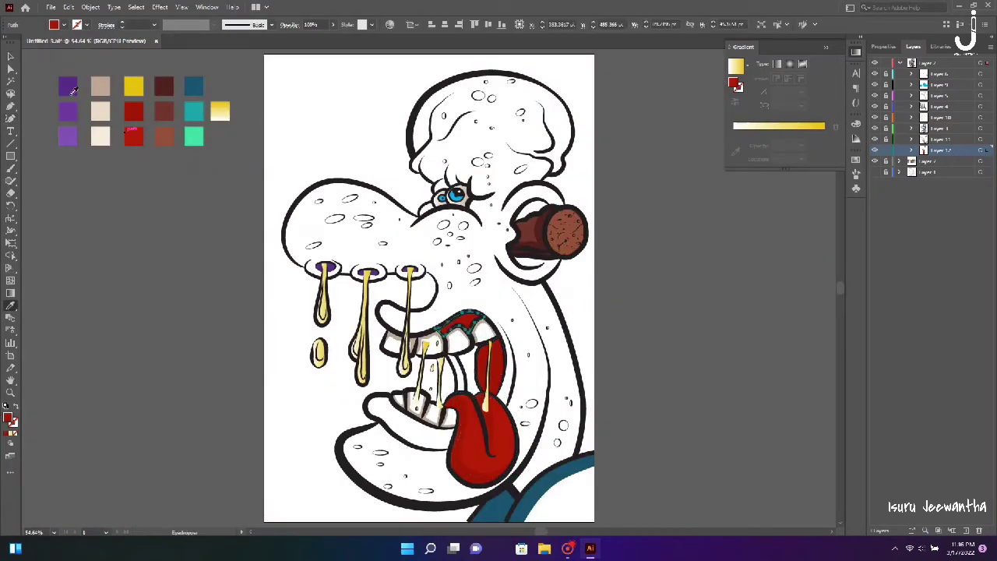
key("v")
left_click(278, 456)
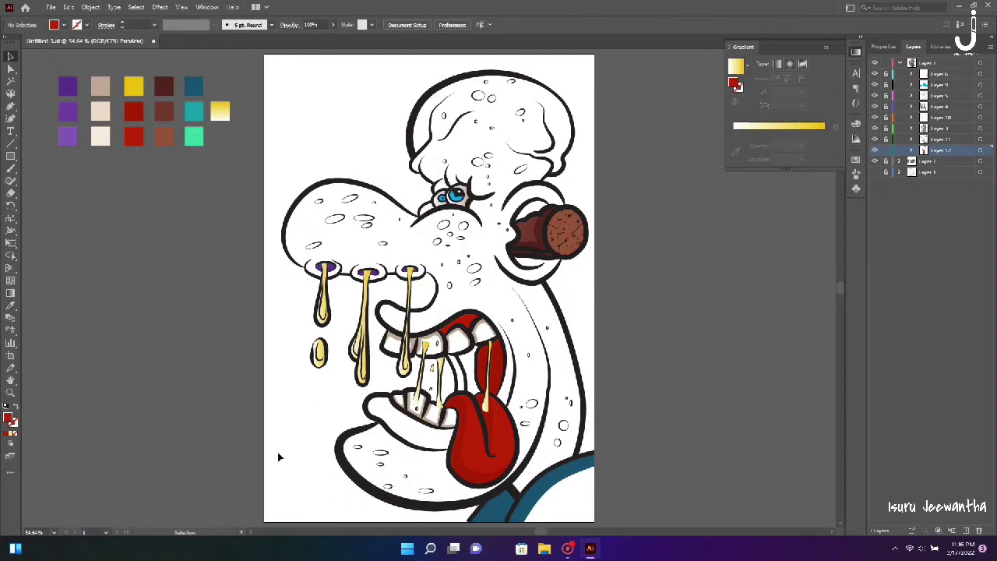
scroll(639, 307, "up", 3)
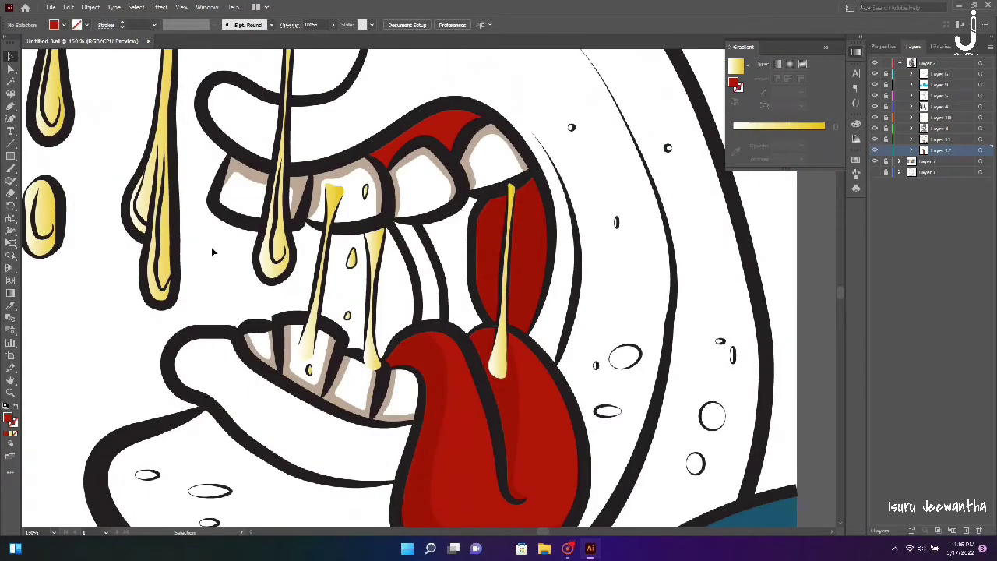
scroll(211, 250, "up", 3)
Start a curvature shape around the first and second lower teeth.
left_click(14, 118)
left_click(244, 225)
left_click(289, 265)
left_click(287, 215)
left_click(307, 214)
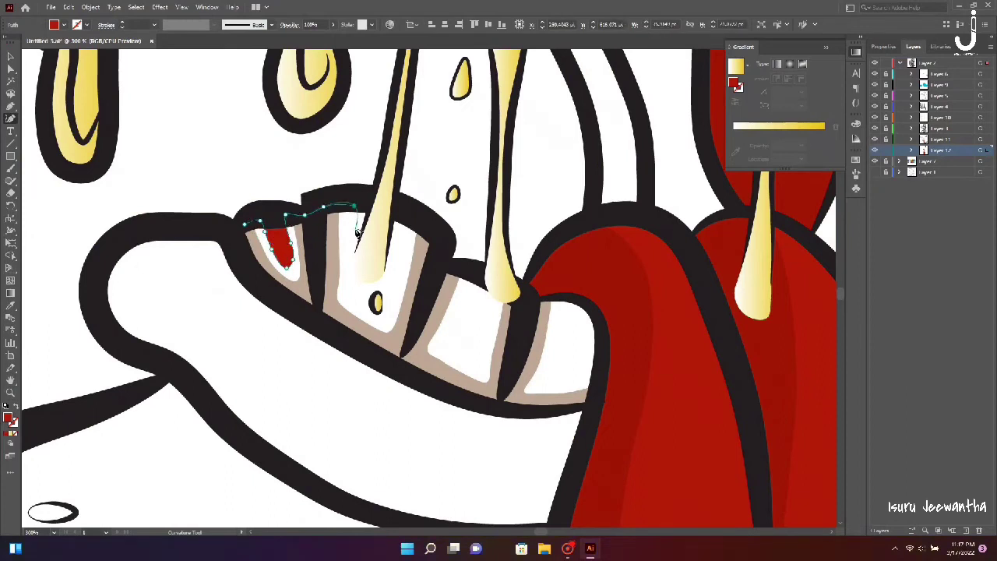
left_click(352, 265)
left_click(356, 295)
left_click(379, 314)
left_click(402, 247)
Trace down and back up the third lower tooth toward the tongue edge.
left_click(408, 215)
left_click(428, 229)
left_click(442, 240)
left_click(440, 260)
left_click(463, 268)
left_click(468, 297)
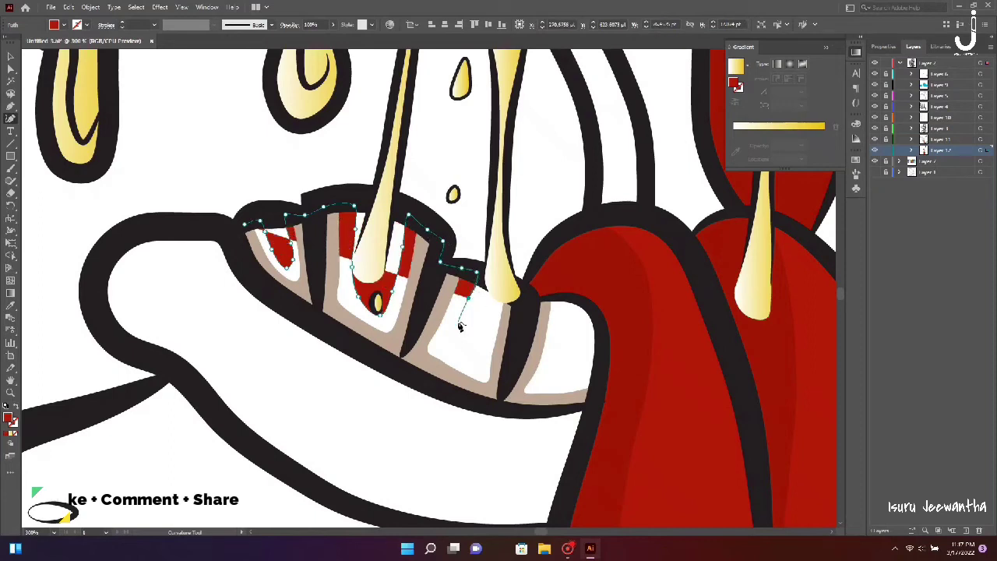
left_click(457, 322)
left_click(449, 350)
left_click(476, 362)
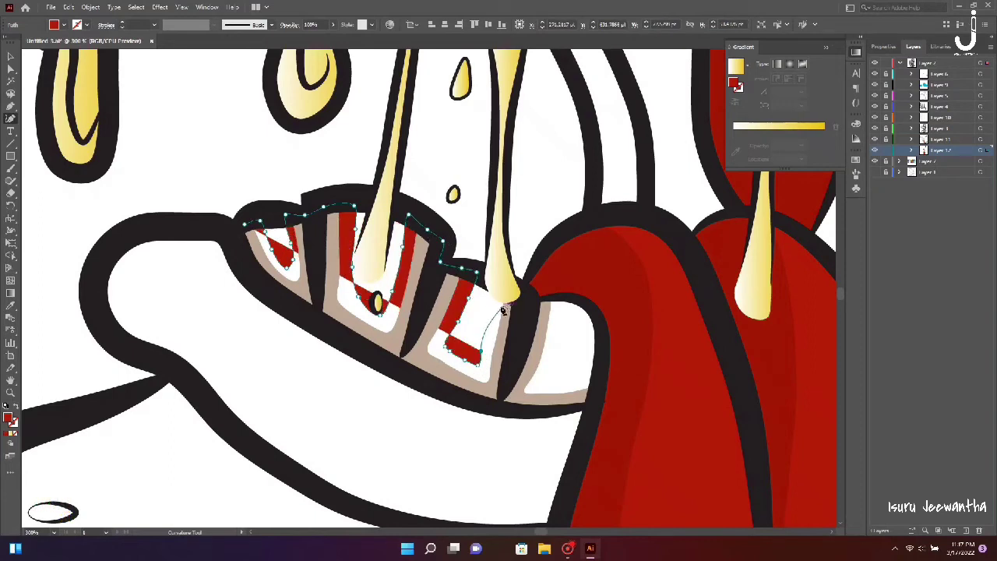
left_click(486, 330)
left_click(493, 287)
left_click(511, 294)
left_click(532, 302)
left_click(540, 299)
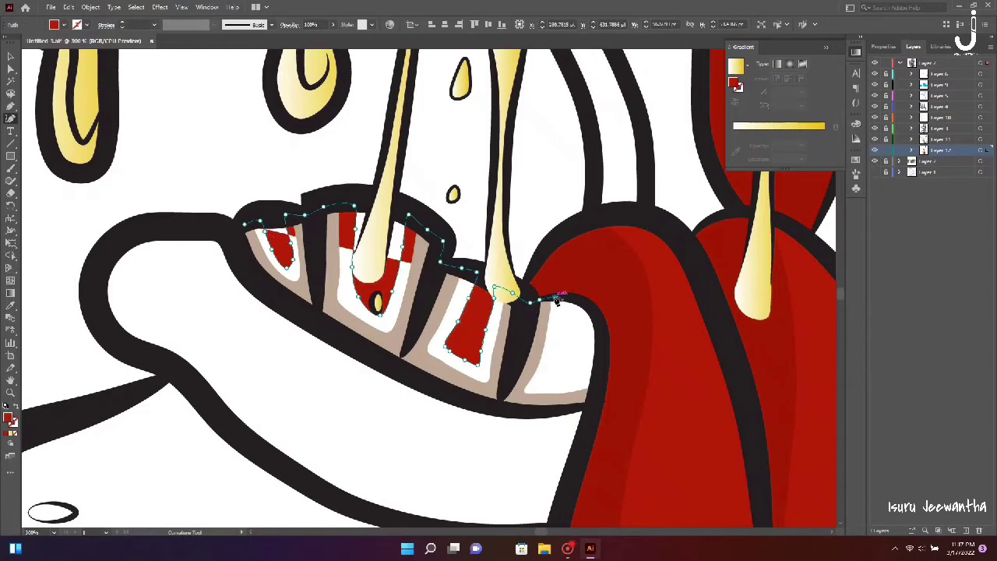
Trace the fourth lower tooth and the teeth's bottom, then close the shape.
left_click(552, 345)
left_click(542, 383)
left_click(572, 377)
left_click(583, 353)
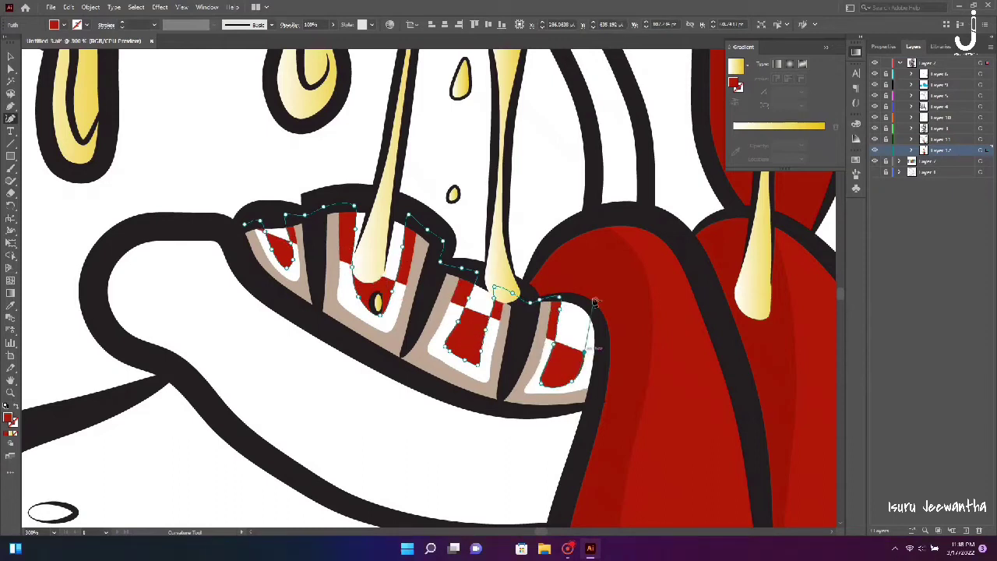
left_click(589, 308)
left_click(601, 334)
left_click(600, 376)
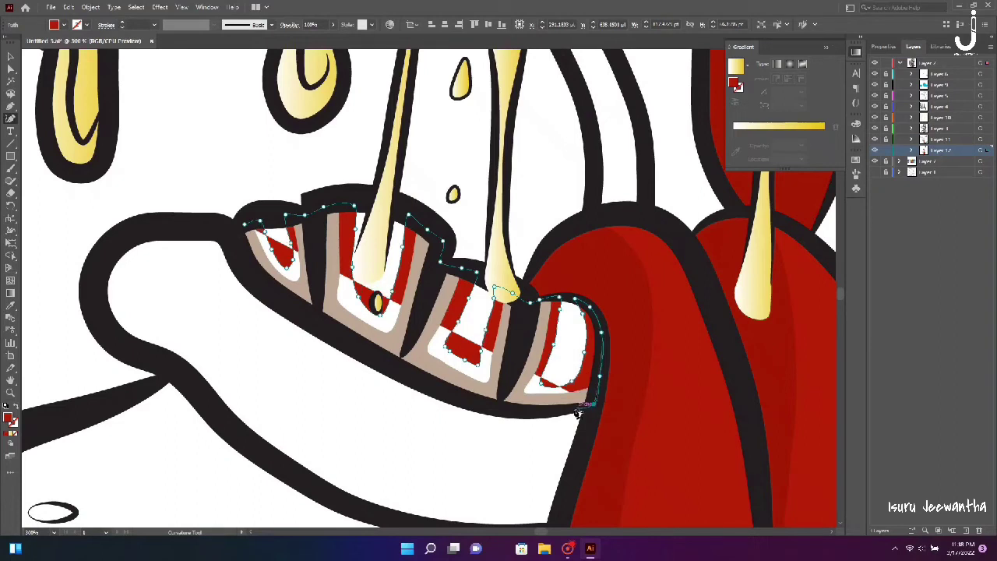
left_click(593, 404)
left_click(529, 411)
left_click(245, 223)
Fill the teeth shape with the beige swatch and clear the selection.
left_click(11, 305)
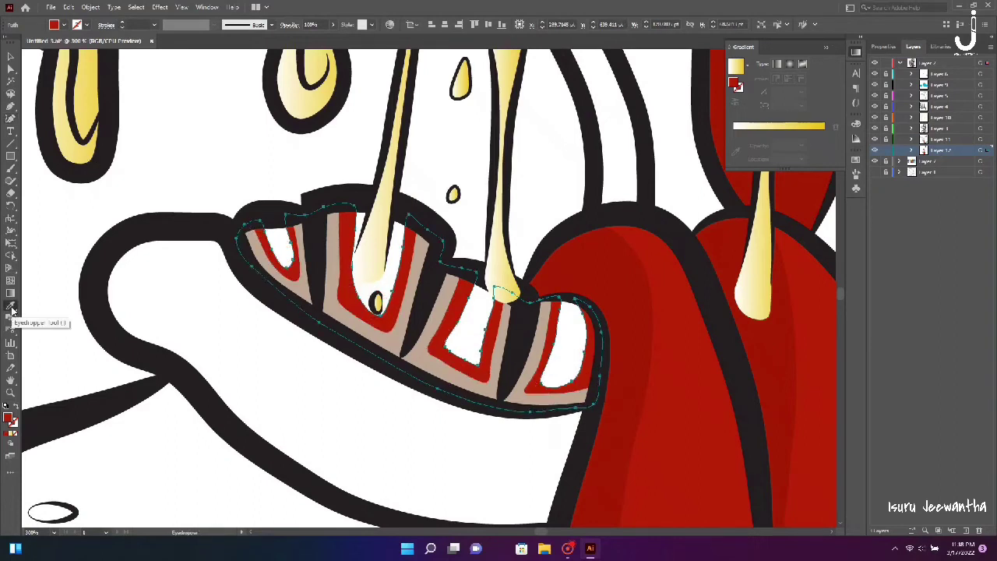
key("ctrl+0")
left_click(109, 106)
key("v")
left_click(166, 249)
Trace the beige shape along the first two upper teeth with the Curvature Tool.
scroll(436, 339, "up", 5)
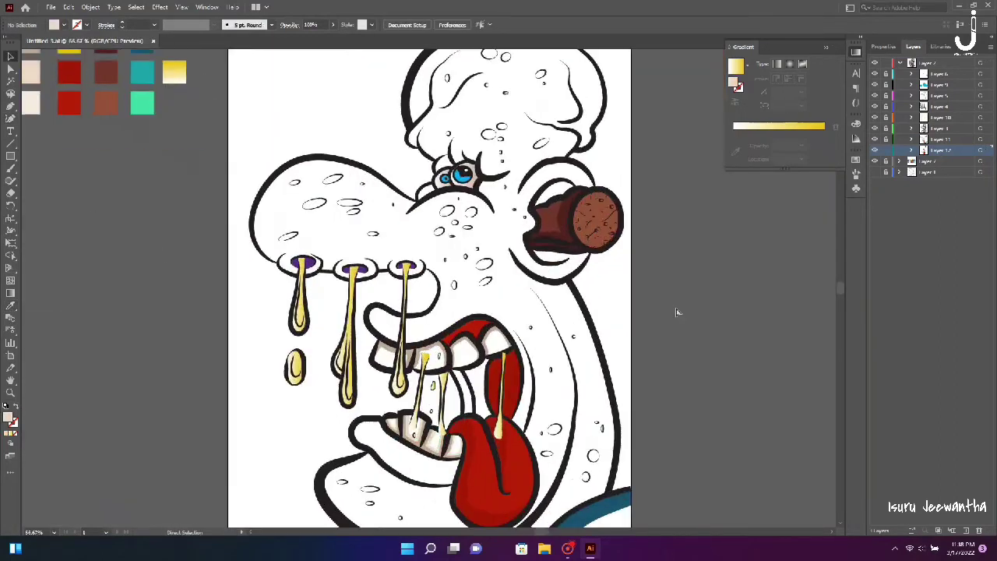
left_click(276, 393)
left_click(286, 358)
left_click(310, 363)
left_click(342, 372)
left_click(342, 411)
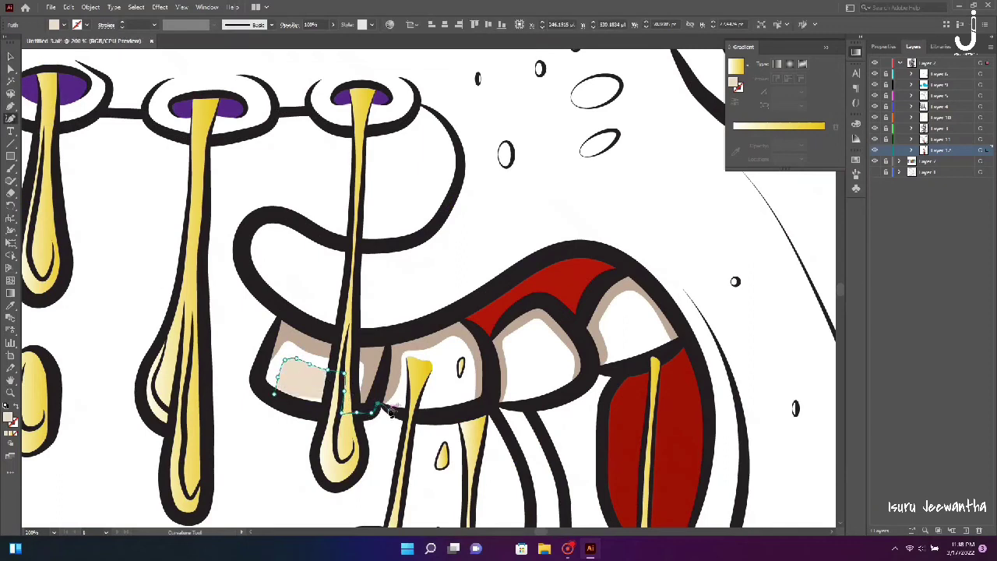
left_click(414, 367)
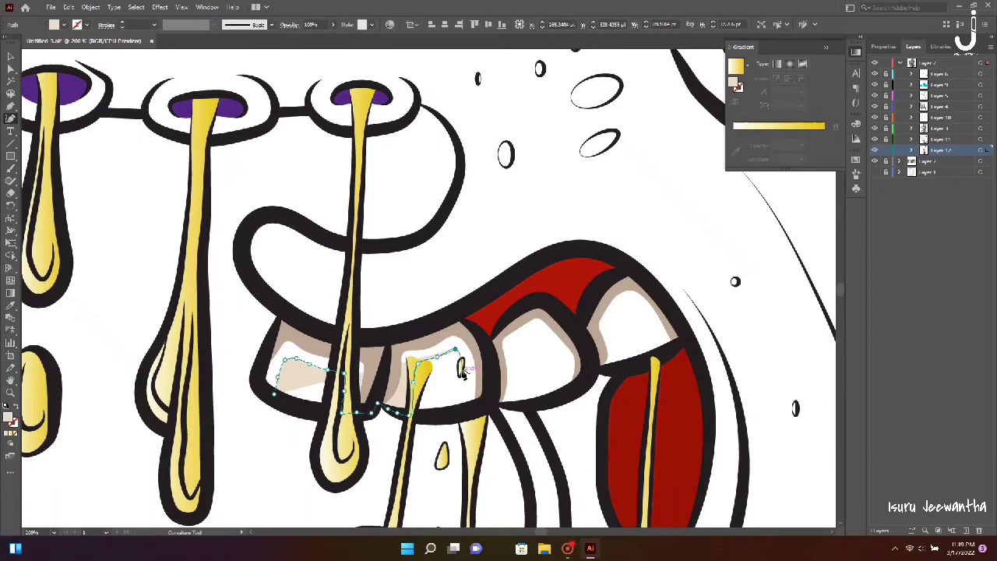
left_click(459, 394)
left_click(480, 407)
Continue the outline around the middle upper tooth and along the gum line.
left_click(521, 403)
left_click(518, 348)
left_click(537, 334)
left_click(560, 354)
left_click(563, 386)
left_click(588, 378)
Wrap the outline around the last upper teeth and close the beige teeth shape.
left_click(624, 368)
left_click(620, 343)
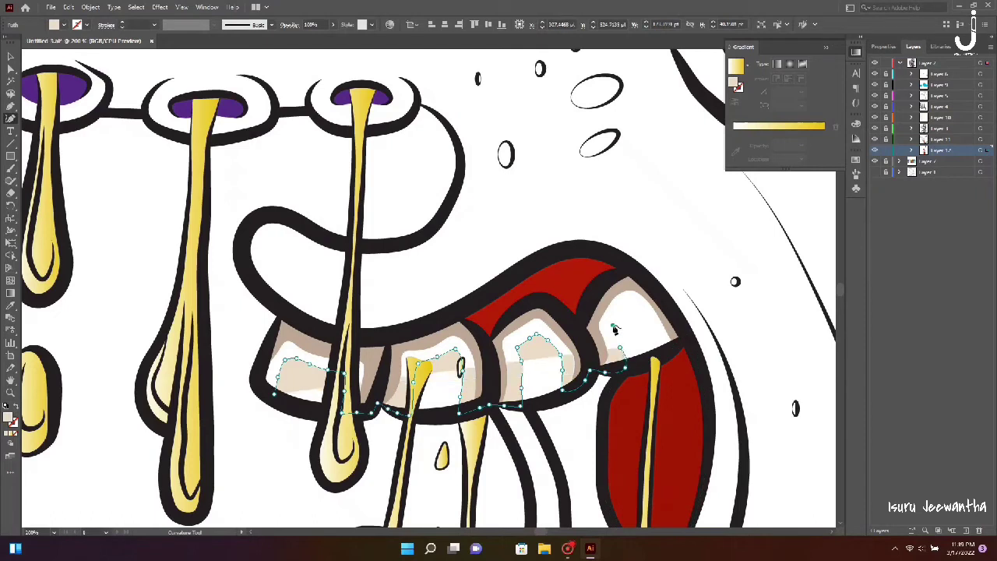
left_click(617, 320)
left_click(630, 303)
left_click(647, 319)
left_click(659, 341)
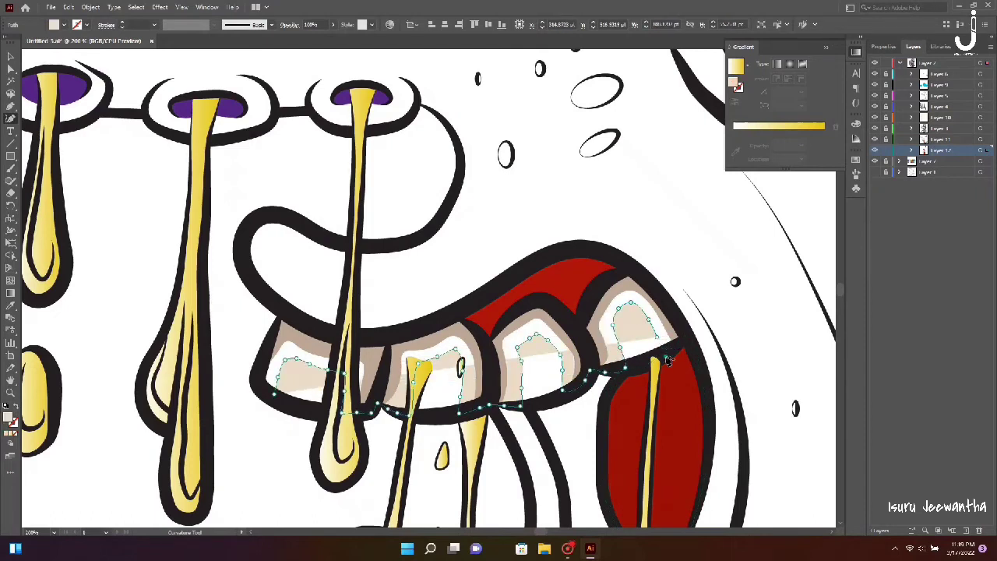
left_click(670, 309)
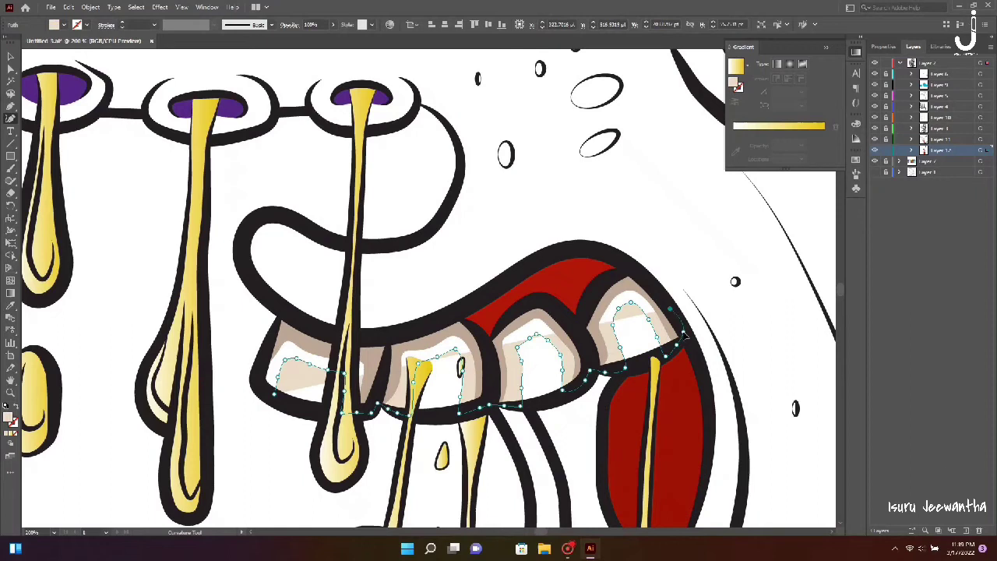
left_click(658, 288)
Reshape the teeth shape's left anchor along the tooth rim and fit the artboard in view.
left_click(548, 314)
left_click(547, 315)
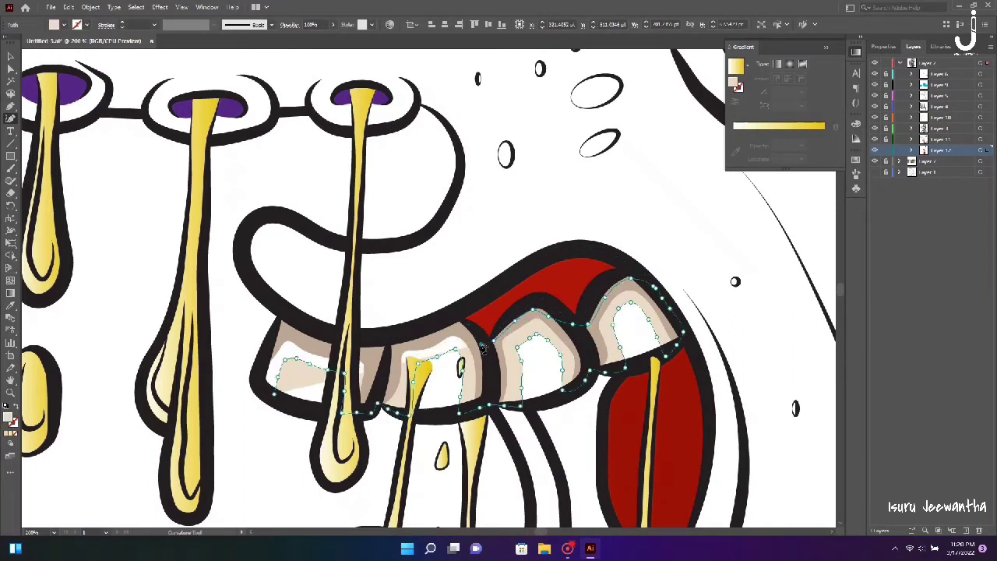
left_click_drag(379, 349, 268, 340)
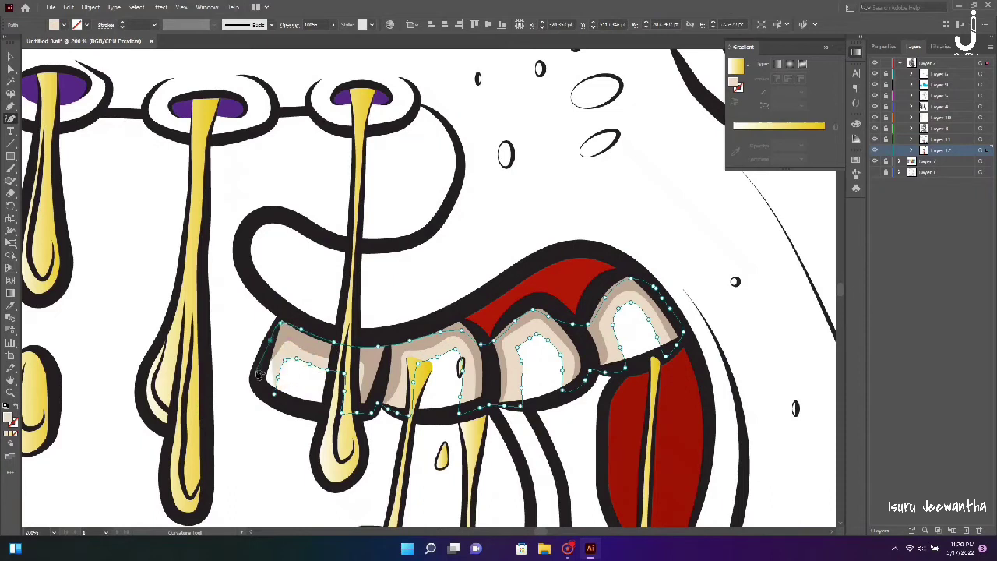
key("v")
key("ctrl+0")
Zoom in on the mouth and trace a shape up the right fang and around its top.
left_click(721, 349)
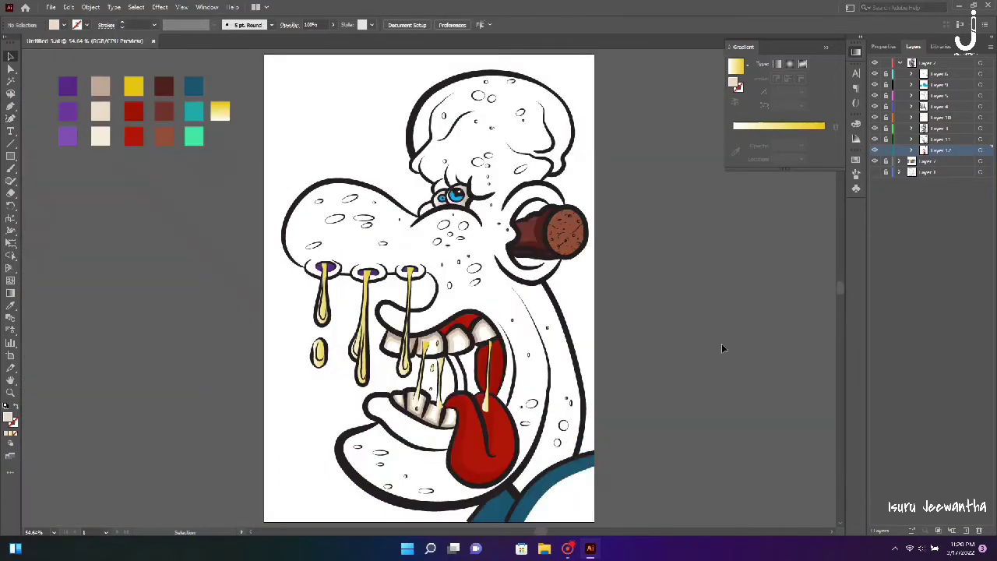
key("ctrl+plus")
key("ctrl+plus")
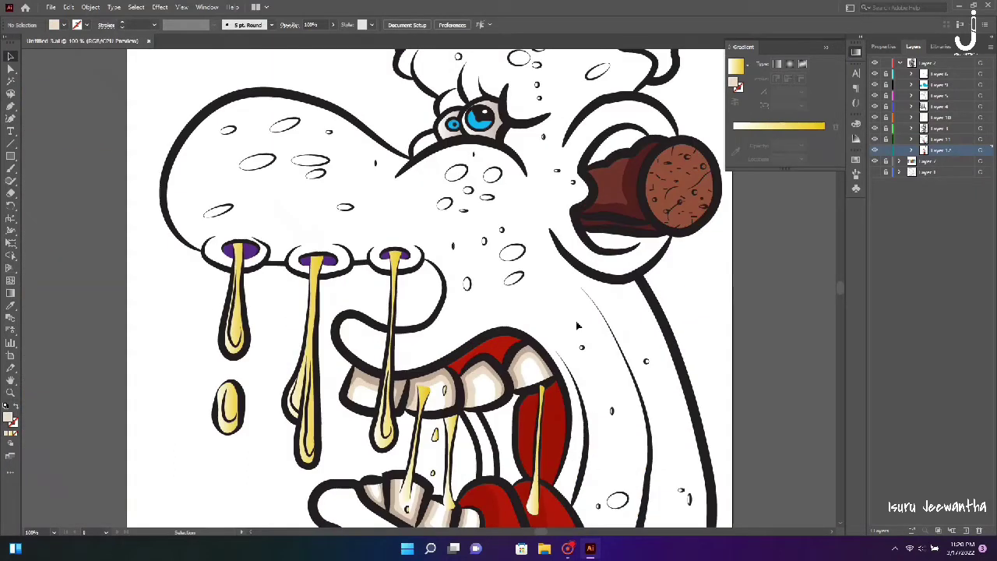
key("ctrl+plus")
key("ctrl+plus")
key("shift+grave")
left_click(627, 383)
left_click(607, 350)
left_click(600, 312)
left_click(601, 279)
left_click(603, 247)
left_click(616, 219)
left_click(597, 209)
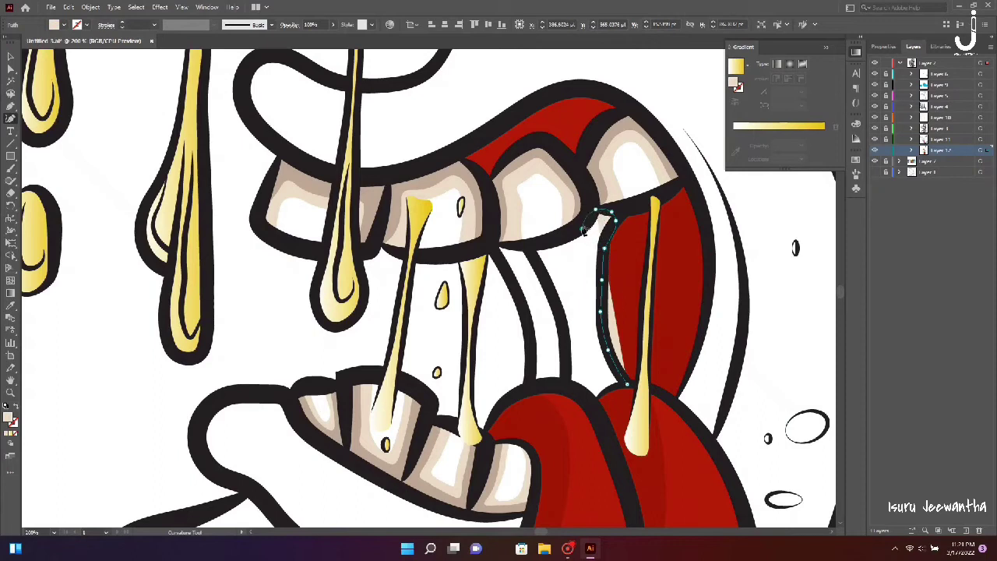
Trace down the tooth edge to the tongue, close the mouth-gap shape, and fit the artboard.
left_click(581, 226)
left_click(550, 240)
left_click(526, 245)
left_click(551, 293)
left_click(564, 335)
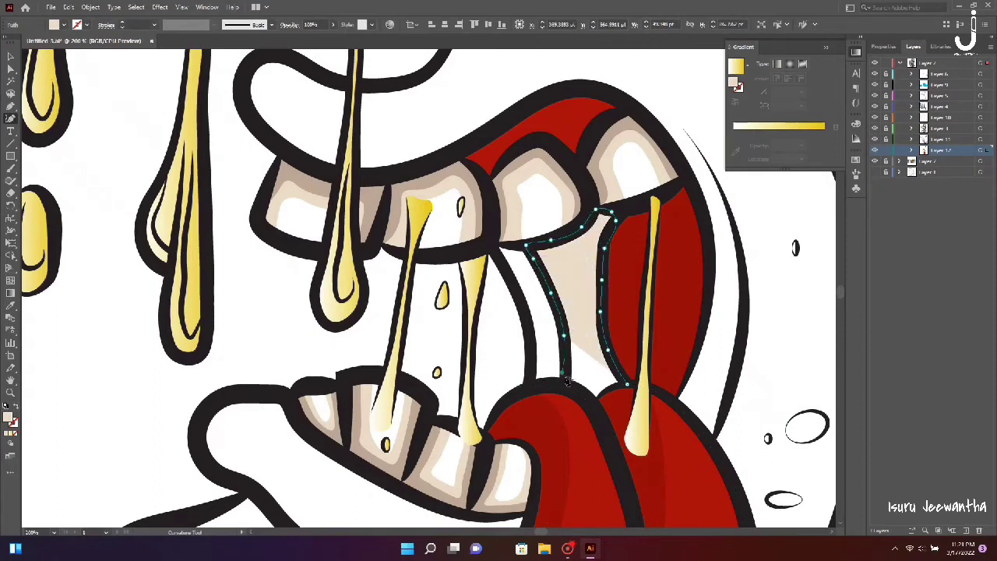
left_click(565, 382)
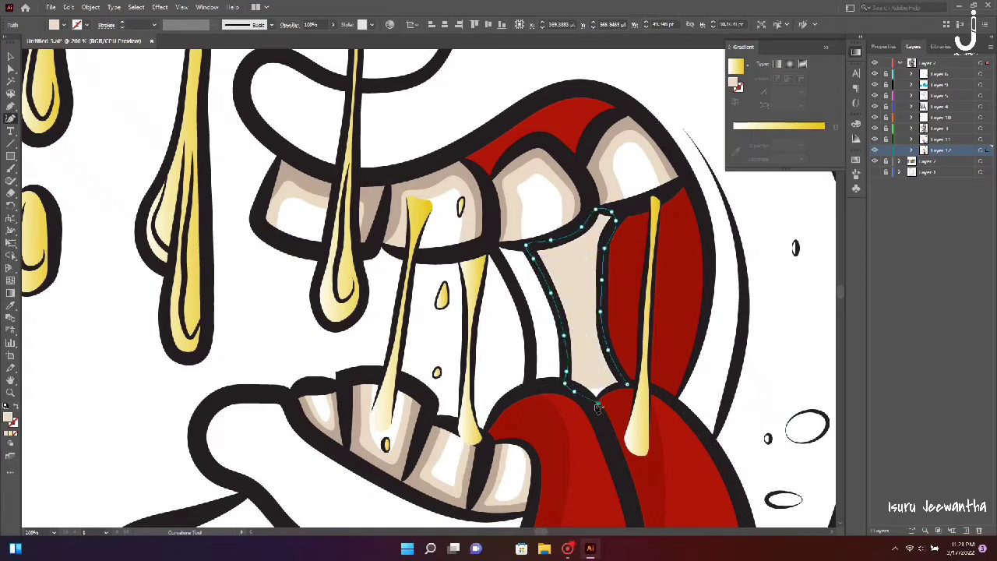
left_click(624, 384)
key("ctrl+plus")
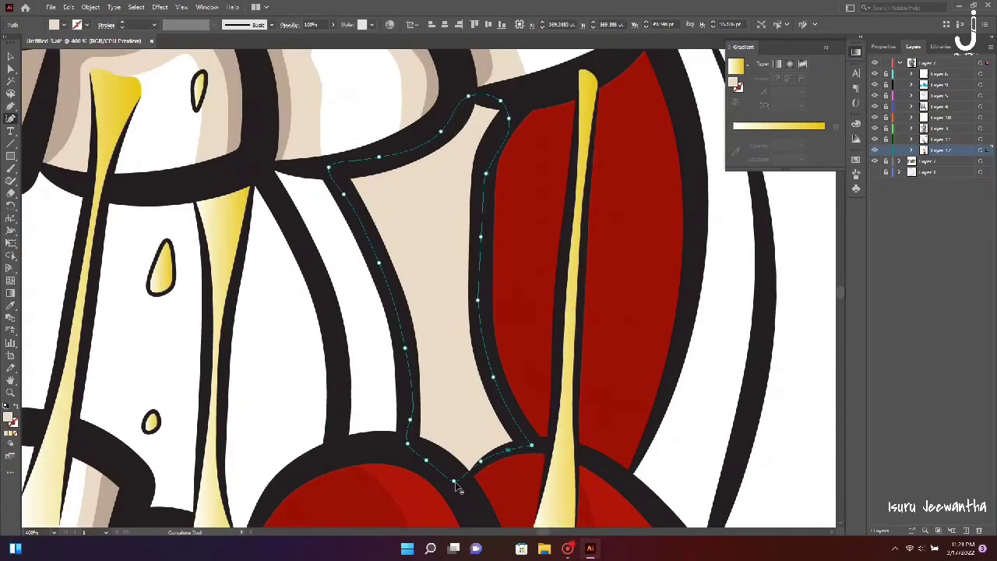
key("ctrl+0")
Fill the mouth-gap shape with purple, deselect it, and zoom in on the mouth.
key("i")
left_click(67, 86)
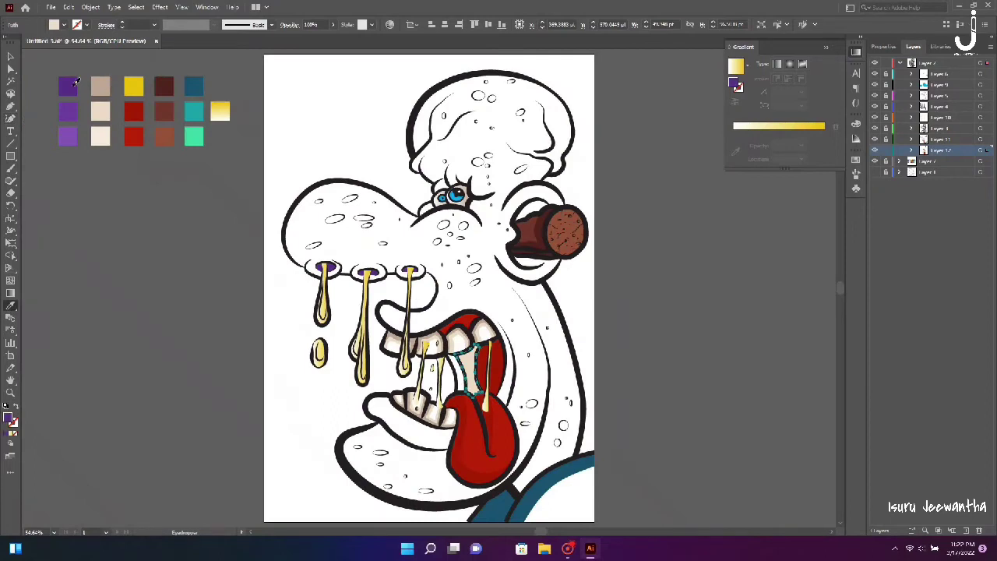
key("v")
left_click(270, 450)
key("a")
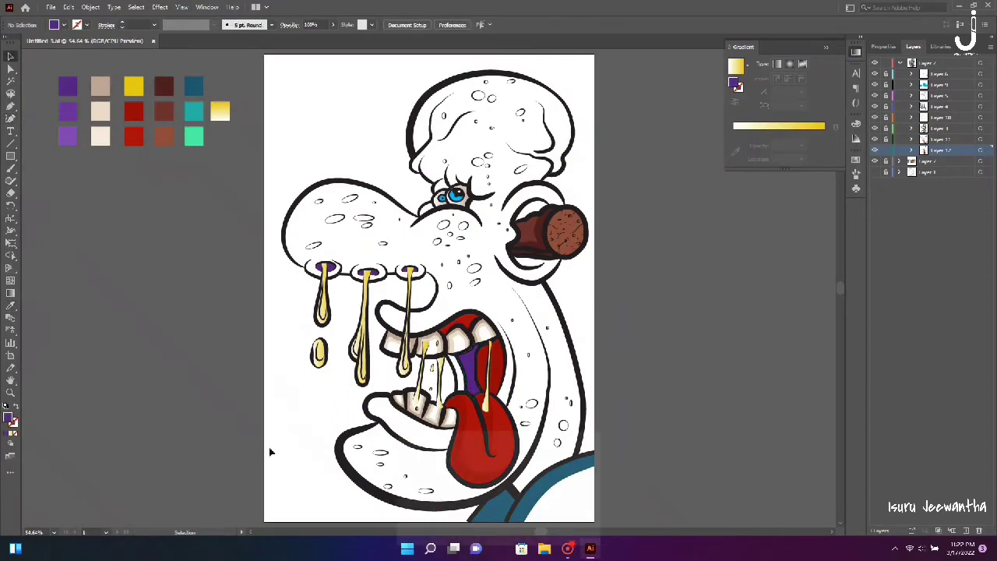
key("ctrl+1")
Start a Curvature outline of the lower lip beside the tongue, along the bottom teeth.
left_click(10, 121)
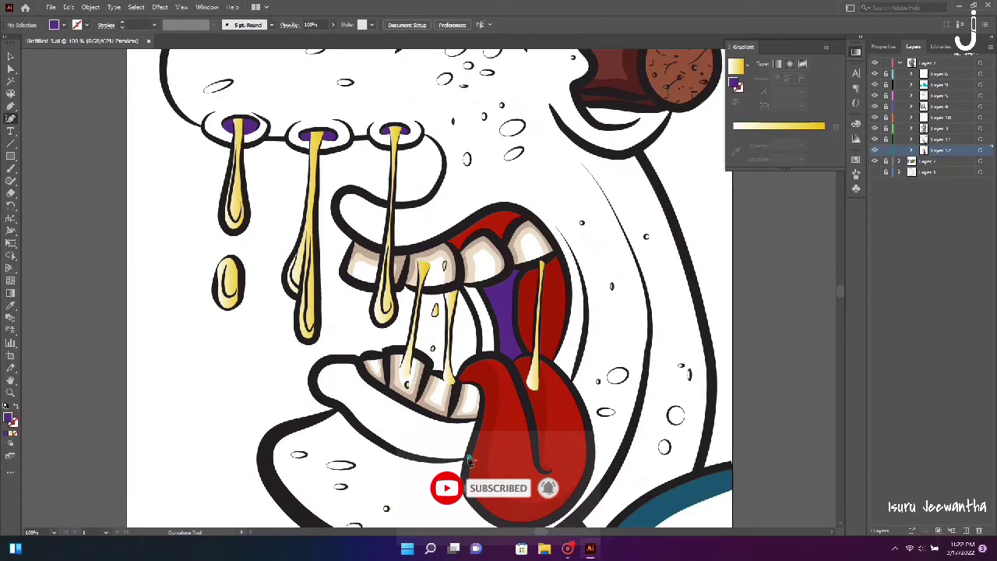
scroll(467, 217, "up", 2)
left_click(441, 257)
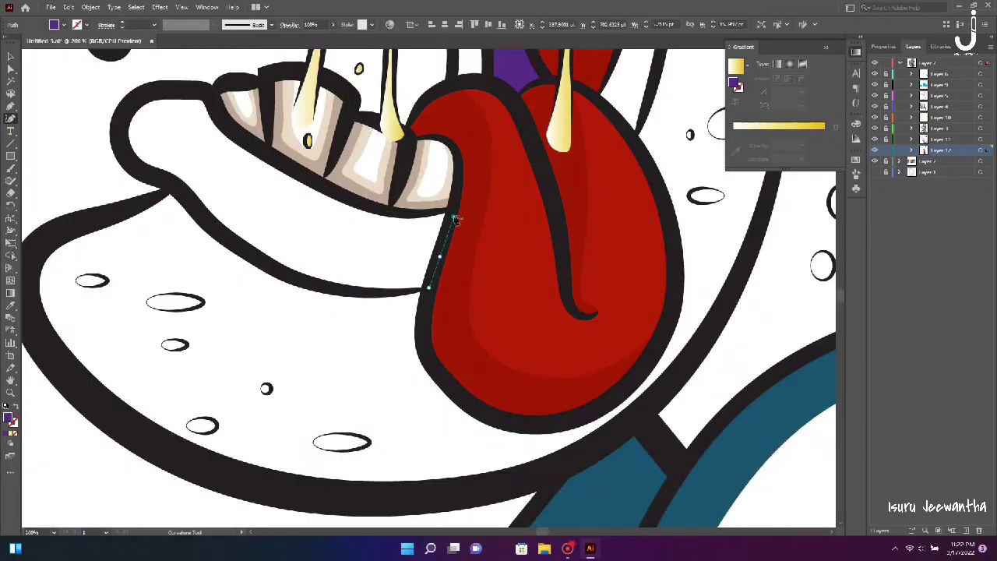
left_click(442, 214)
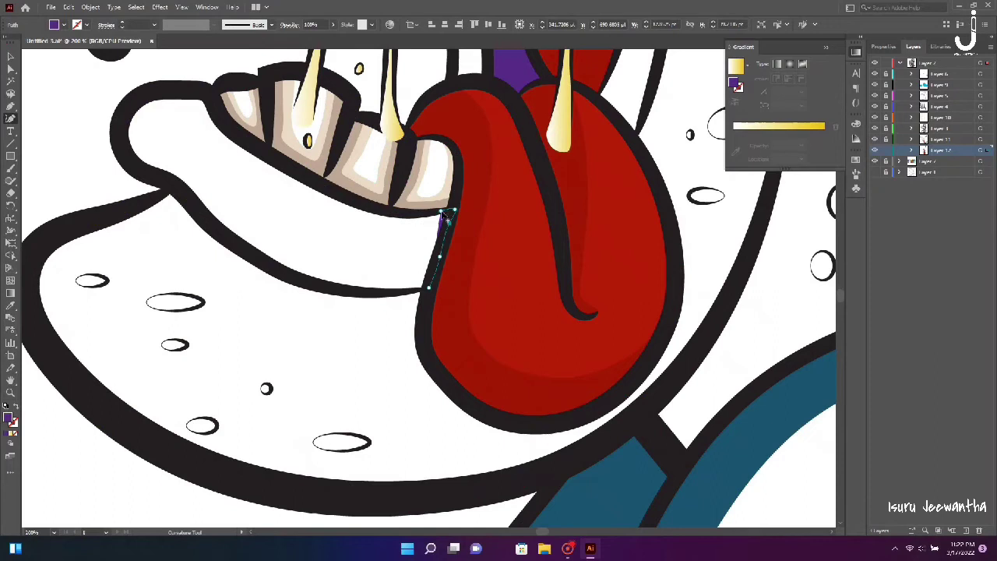
left_click(410, 212)
left_click(338, 192)
left_click(263, 151)
left_click(221, 118)
Trace around the lower lip's upper-left outline.
left_click(207, 91)
left_click(184, 91)
left_click(155, 91)
left_click(131, 105)
left_click(119, 137)
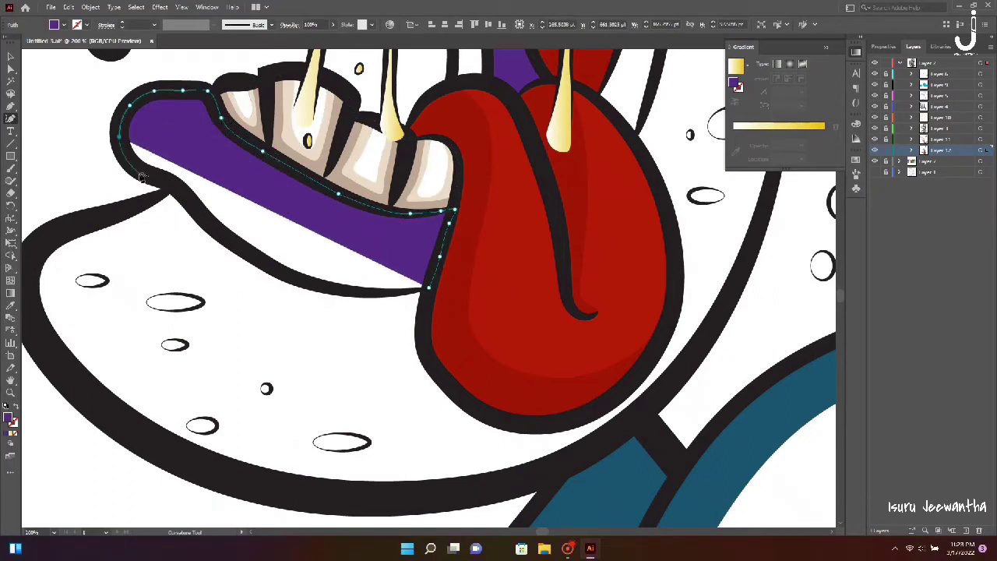
left_click(167, 181)
Trace the lip's bottom edge, close the lower-lip shape, and fit the artboard in view.
left_click(186, 197)
left_click(207, 222)
left_click(242, 249)
left_click(278, 271)
left_click(324, 287)
left_click(388, 293)
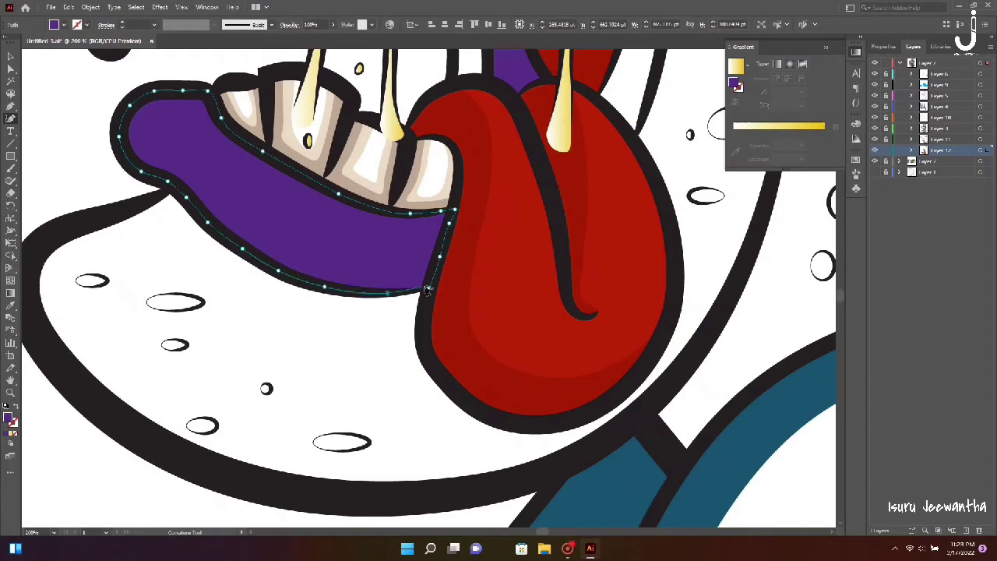
key("ctrl+0")
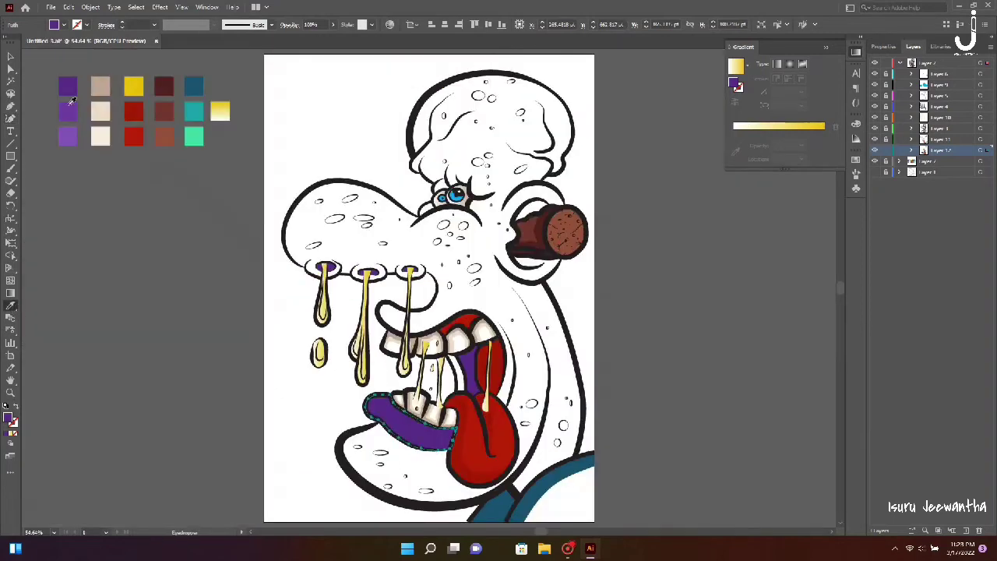
Fill the lower-lip shape with purple and zoom in on the bottom of the artboard.
key("v")
left_click(118, 270)
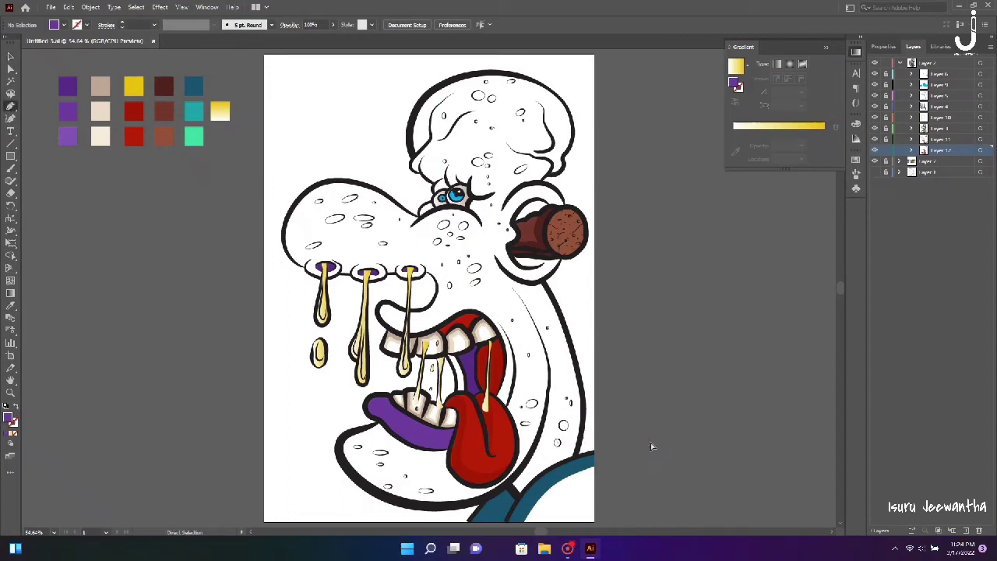
key("ctrl+1")
scroll(654, 444, "down", 1)
Outline the bottom-right band below the jaw as a closed Pen-tool shape.
key("p")
left_click(592, 427)
left_click(731, 431)
left_click(732, 315)
left_click(715, 321)
left_click(652, 349)
left_click(615, 387)
left_click(592, 427)
Fill the band shape with the teal swatch and deselect it.
key("ctrl+0")
key("i")
left_click(193, 112)
key("v")
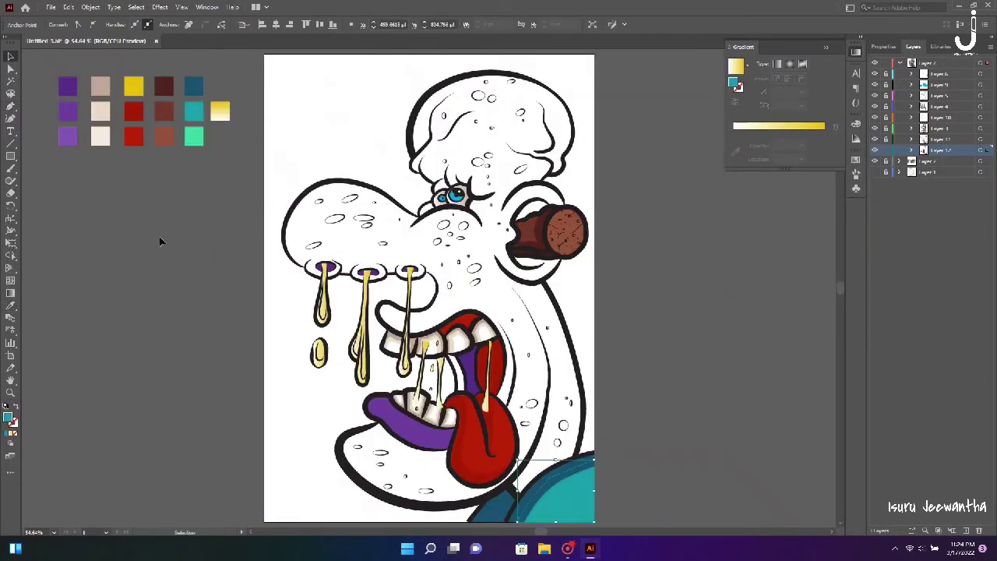
left_click(159, 242)
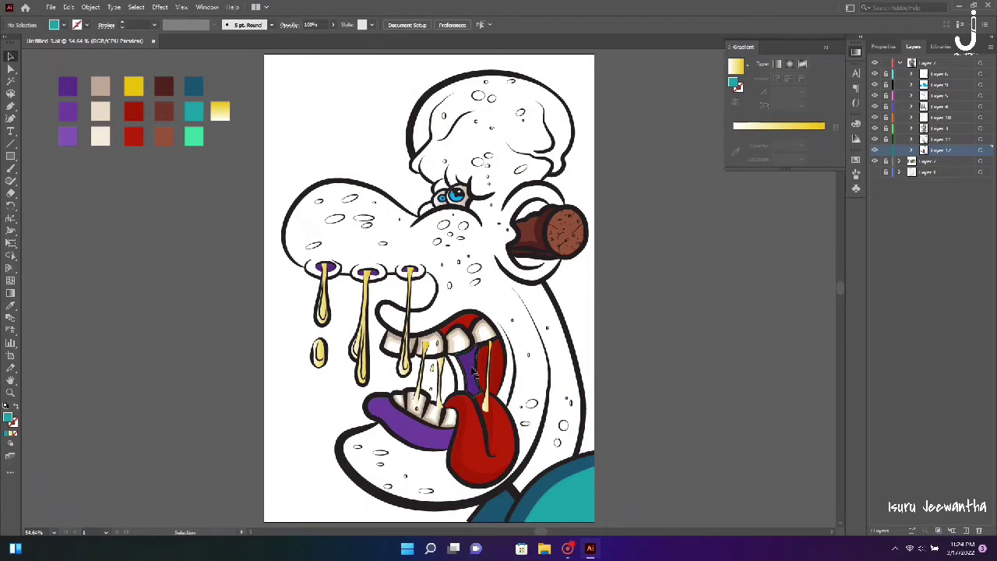
scroll(425, 262, "up", 3)
Trace and close the right nostril rim shape, then fit the artboard in view.
scroll(267, 186, "up", 3)
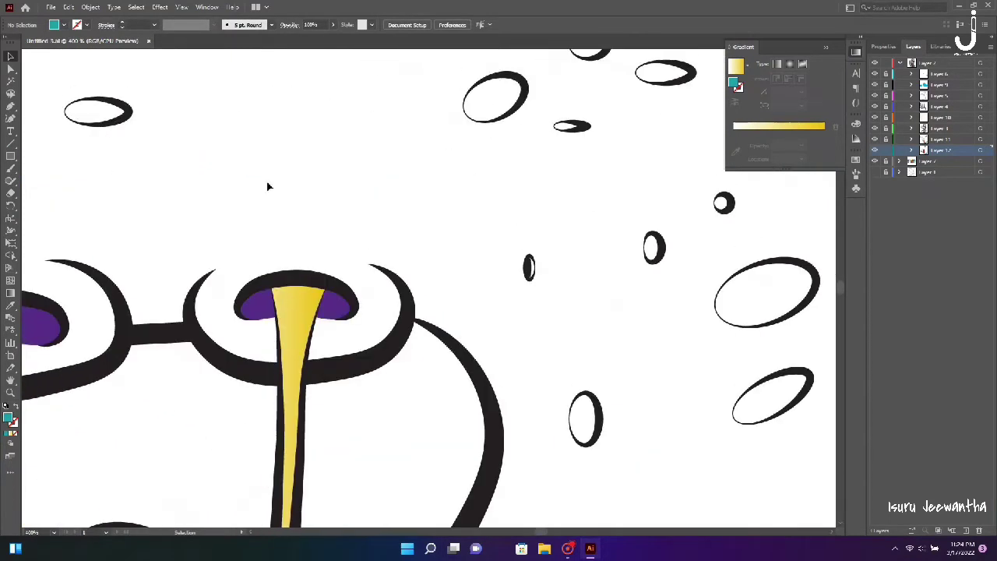
left_click(215, 269)
left_click(188, 306)
left_click(204, 345)
left_click(254, 373)
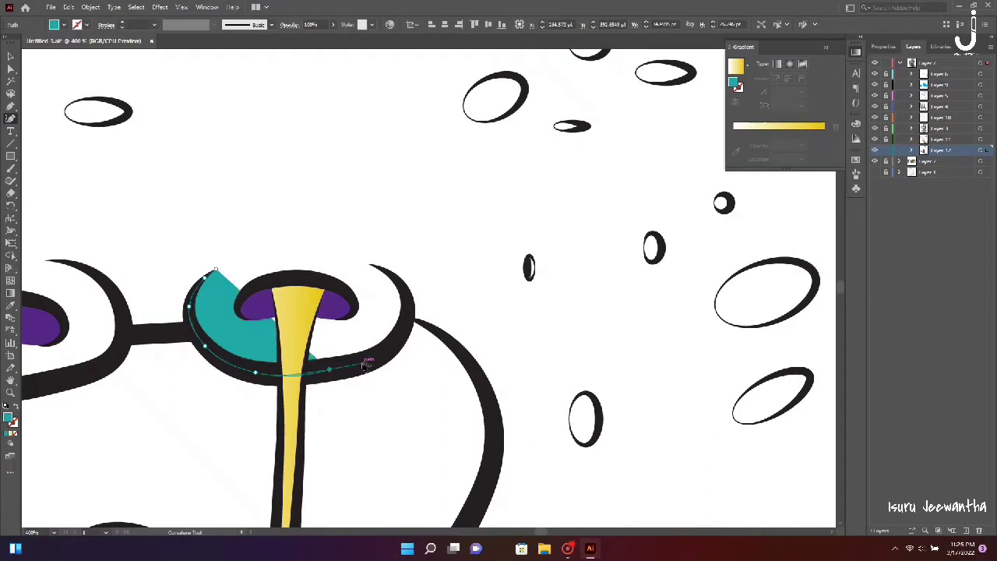
left_click(330, 368)
left_click(394, 343)
left_click(406, 305)
left_click(401, 283)
left_click(388, 271)
left_click(368, 263)
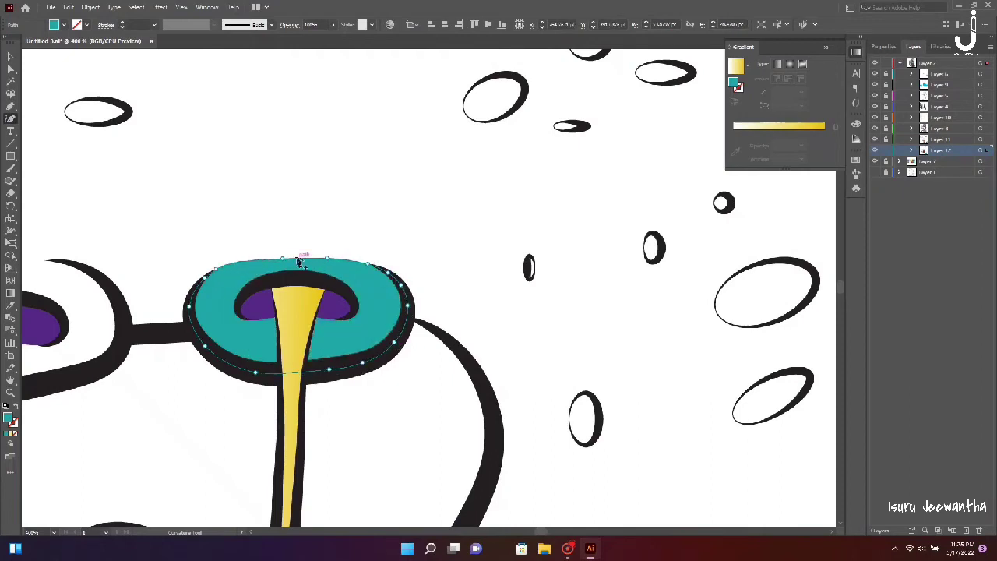
scroll(177, 233, "left", 5)
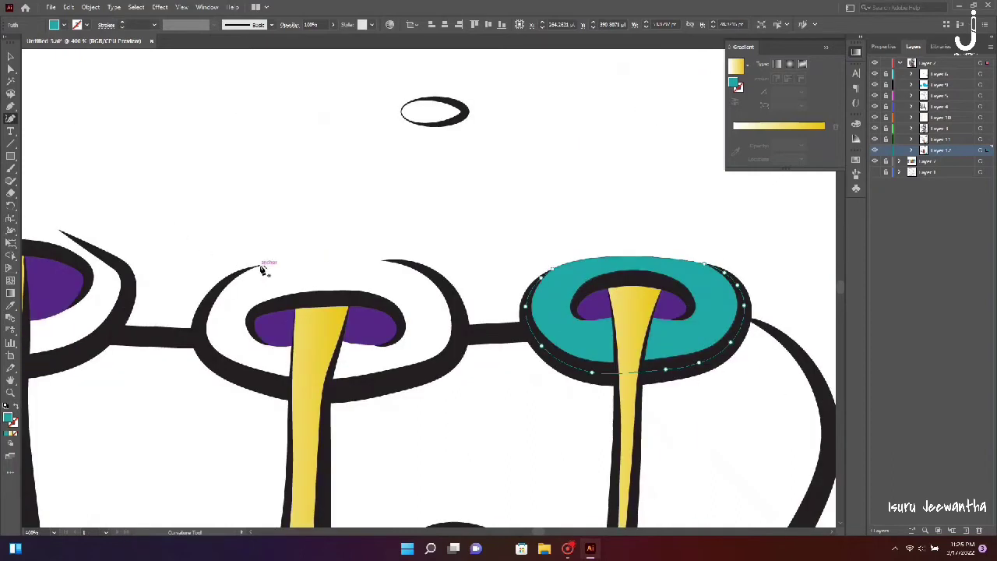
key("ctrl+0")
Start a Curvature outline of the middle nostril rim along its left side and bottom.
key("v")
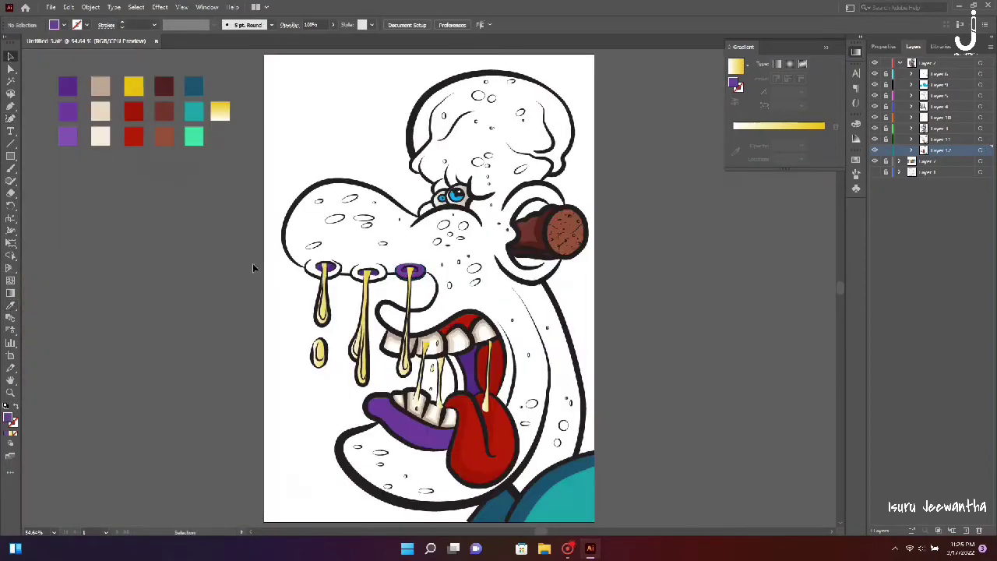
scroll(252, 268, "up", 8)
scroll(369, 262, "up", 3)
scroll(161, 195, "down", 2)
key("shift+grave")
left_click(314, 204)
left_click(296, 210)
left_click(278, 224)
left_click(255, 264)
left_click(278, 305)
left_click(317, 323)
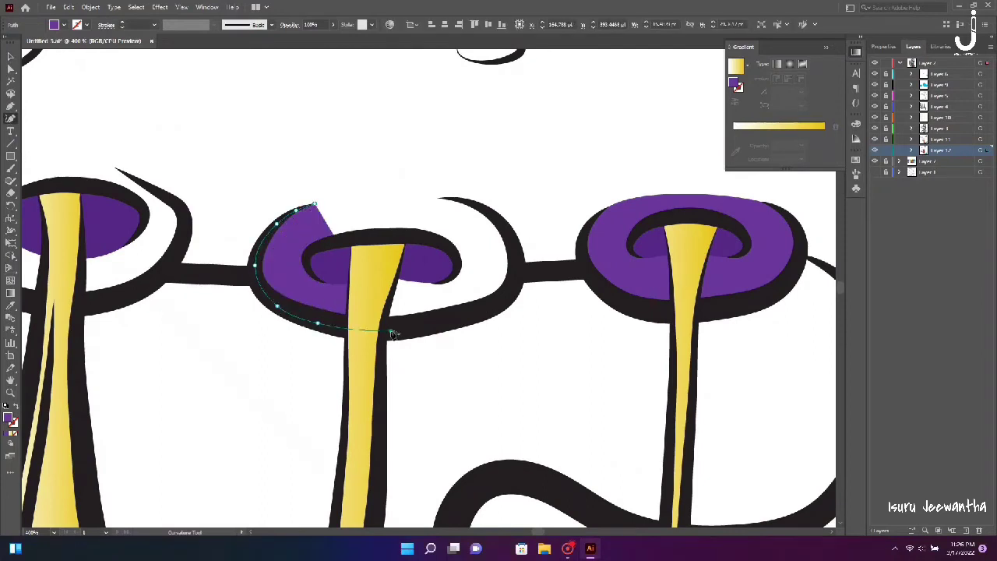
Trace around the middle rim's right and top edges and close the shape.
left_click(390, 330)
left_click(460, 317)
left_click(505, 296)
left_click(513, 250)
left_click(493, 216)
left_click(450, 200)
left_click(316, 204)
Trace and close the left nostril rim shape, deselect it, and fit the artboard.
scroll(228, 153, "left", 5)
left_click(257, 166)
left_click(221, 187)
left_click(205, 226)
left_click(236, 272)
left_click(288, 297)
left_click(361, 308)
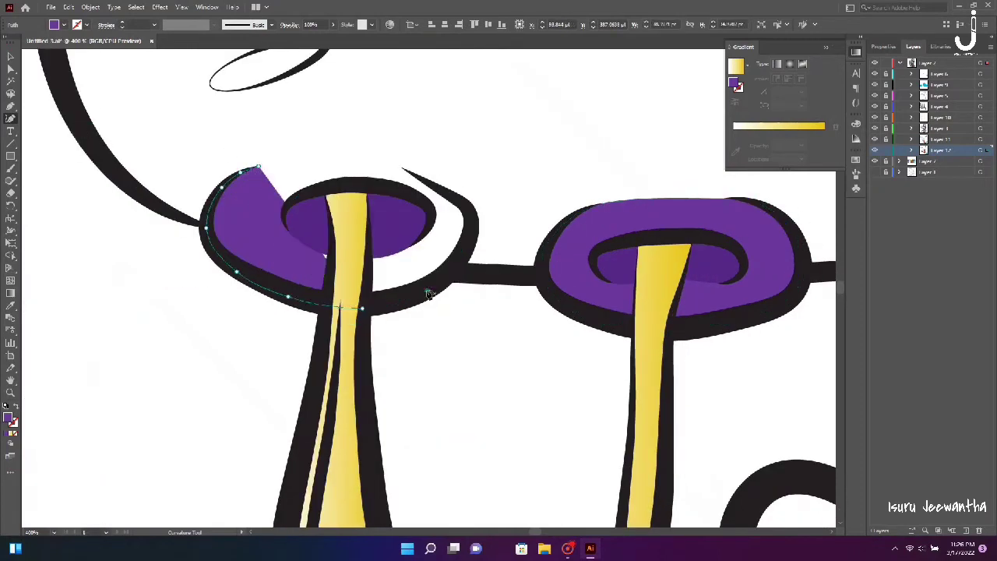
left_click(427, 290)
left_click(457, 262)
left_click(470, 232)
left_click(257, 165)
left_click(144, 350, "ctrl")
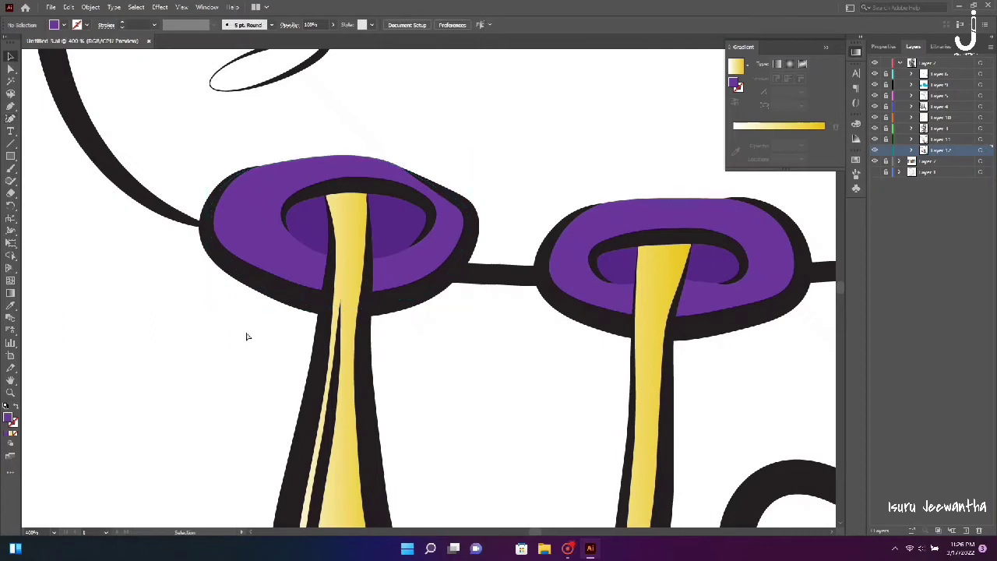
key("ctrl+0")
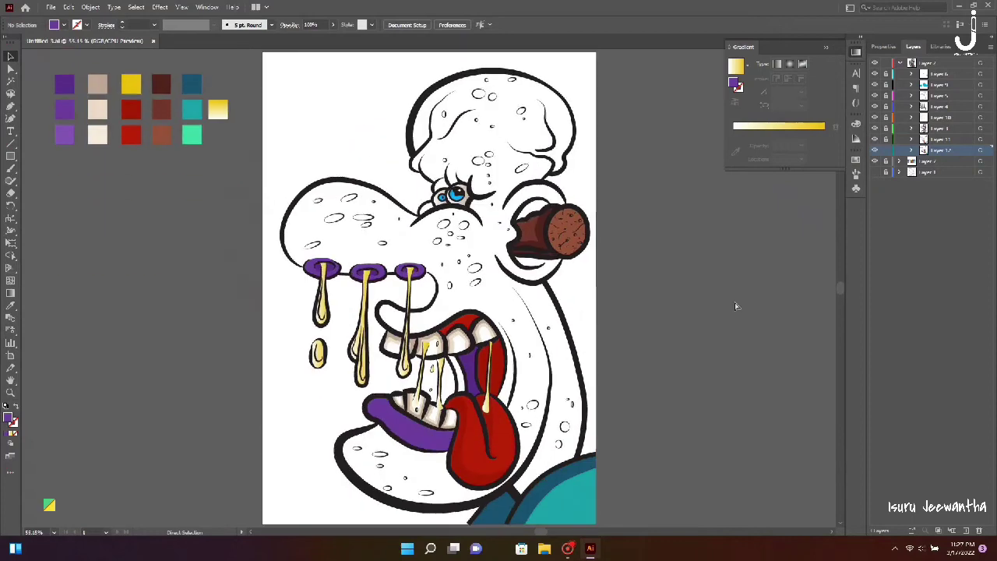
Add a new layer for further shading.
key("ctrl+l")
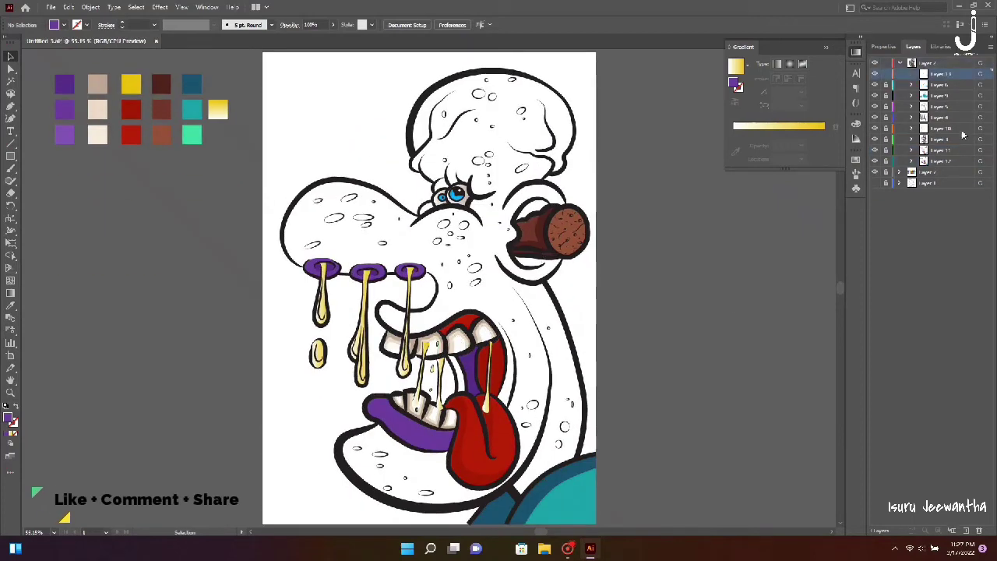
scroll(411, 276, "up", 2)
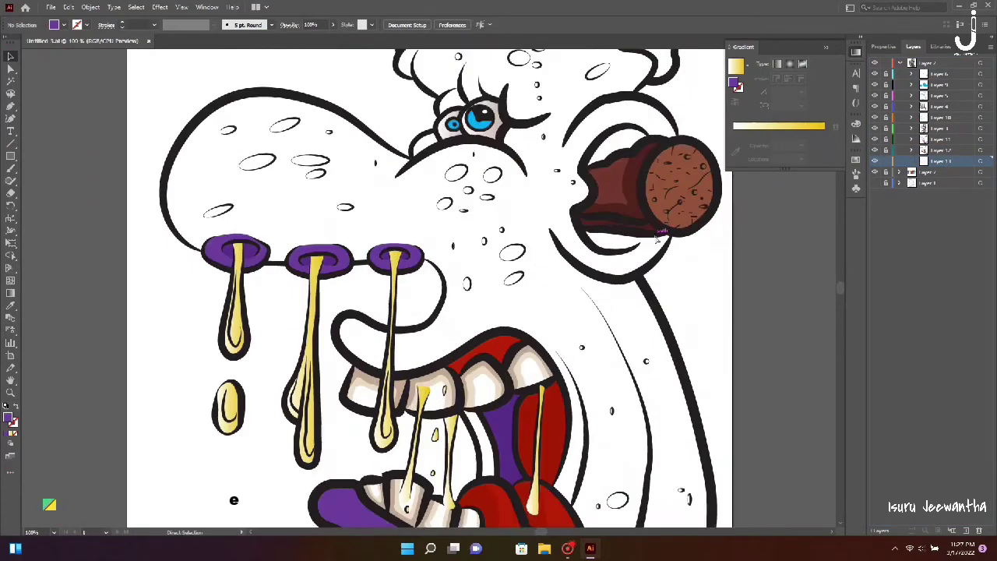
scroll(412, 276, "down", 3)
key("shift+grave")
scroll(479, 309, "up", 1)
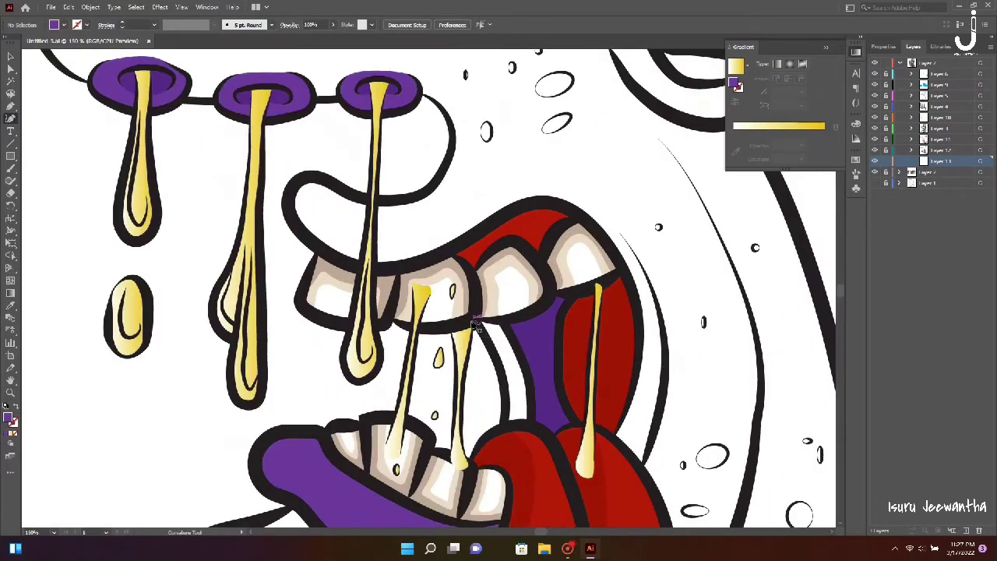
Trace a closed curved shape inside the mouth behind the tongue.
left_click(478, 320)
left_click(488, 341)
left_click(499, 363)
left_click(506, 392)
left_click(531, 425)
left_click(532, 408)
left_click(529, 378)
left_click(518, 351)
key("Escape")
key("ctrl+0")
key("v")
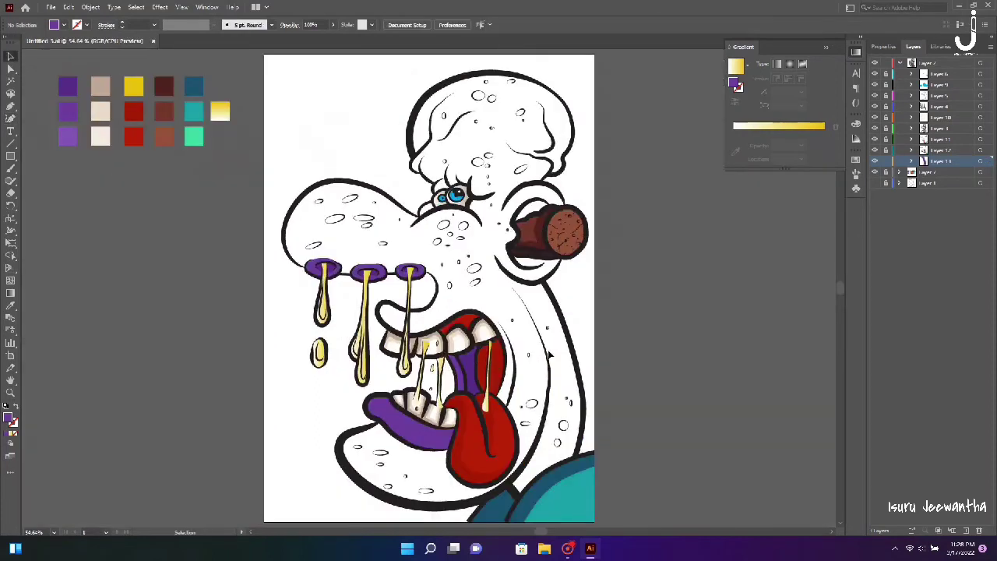
Trace a closed shape along the lower teeth's top edge and bottom.
scroll(379, 289, "up", 5)
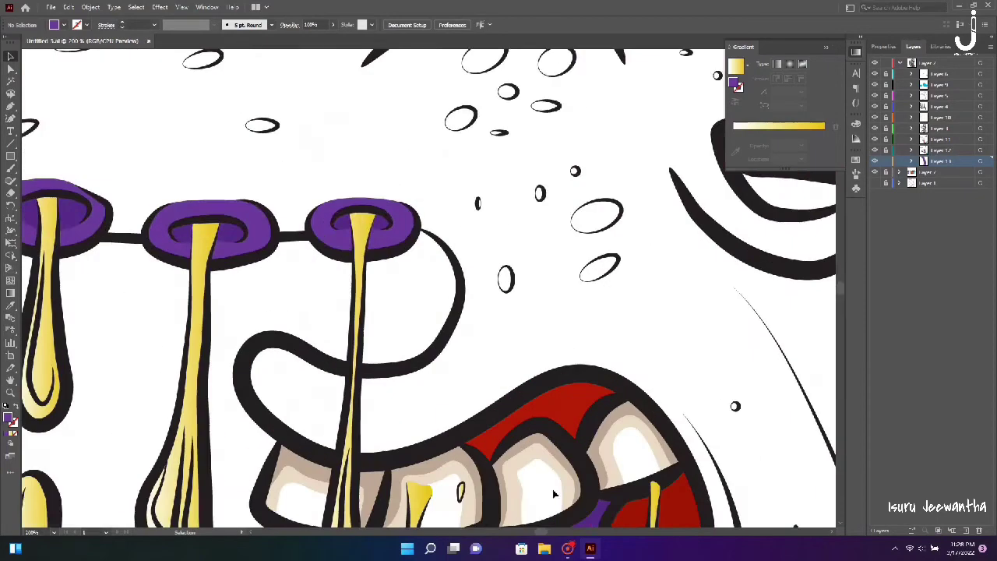
mouse_move(288, 358)
left_mouse_down()
mouse_move(382, 338)
mouse_move(463, 396)
mouse_move(514, 406)
left_mouse_up()
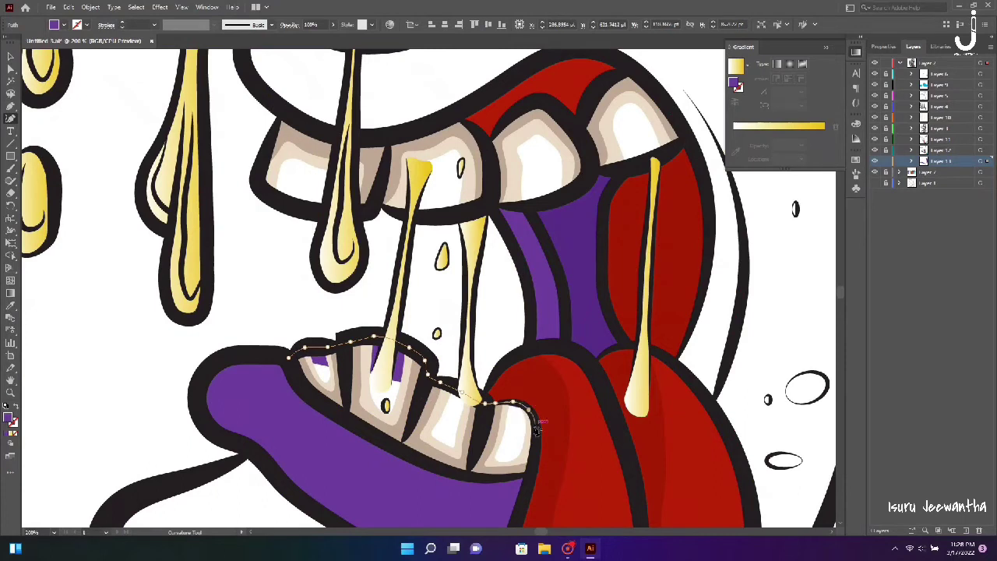
left_click(536, 429)
left_click(530, 461)
left_click(499, 468)
left_click(299, 374)
key("v")
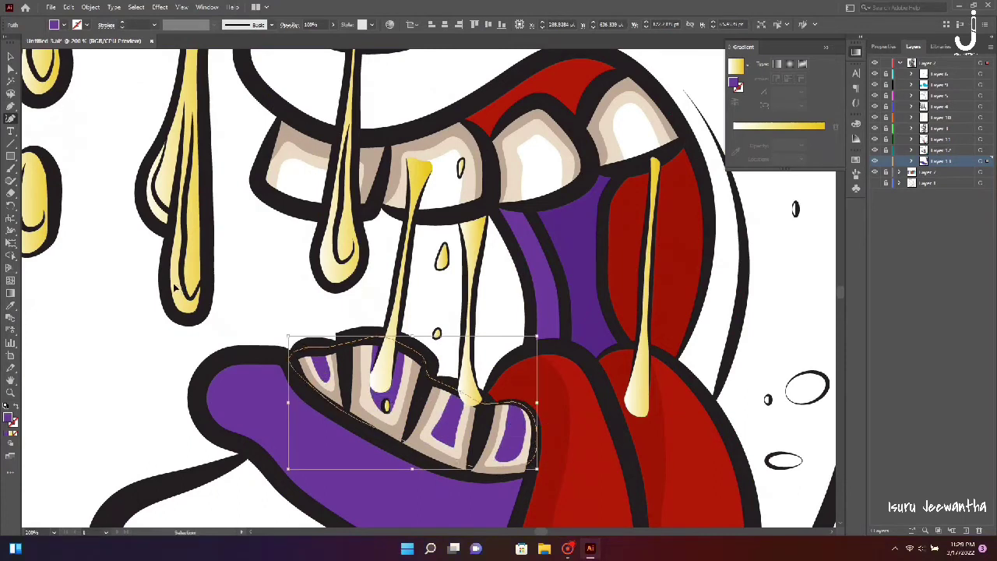
key("ctrl+0")
key("ctrl+shift+a")
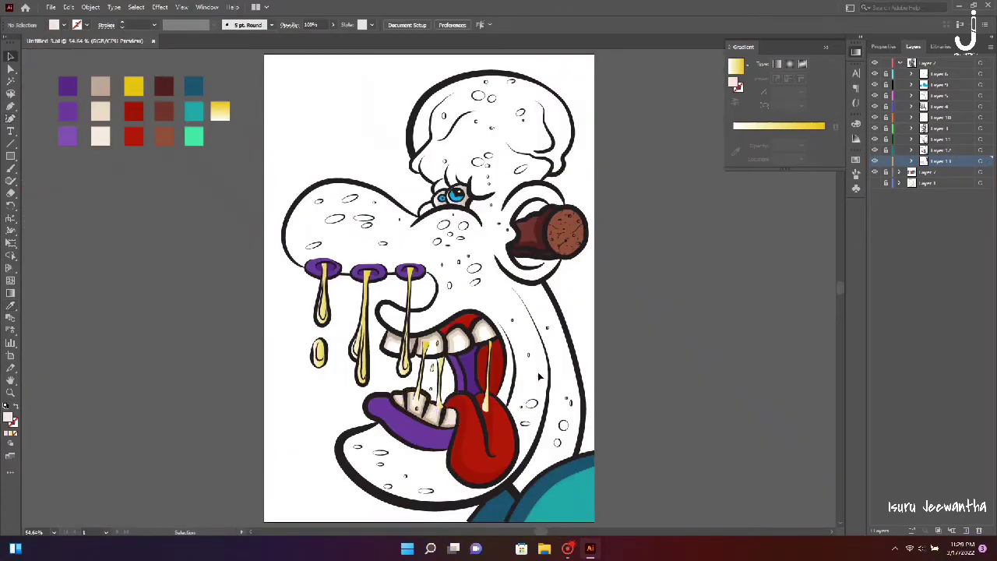
Trace shading down the upper-left tooth and along the upper teeth's bottom edge.
scroll(431, 348, "up", 5, "alt")
key("shift+grave")
left_click(270, 299)
left_click(263, 335)
left_click(287, 363)
left_click(375, 364)
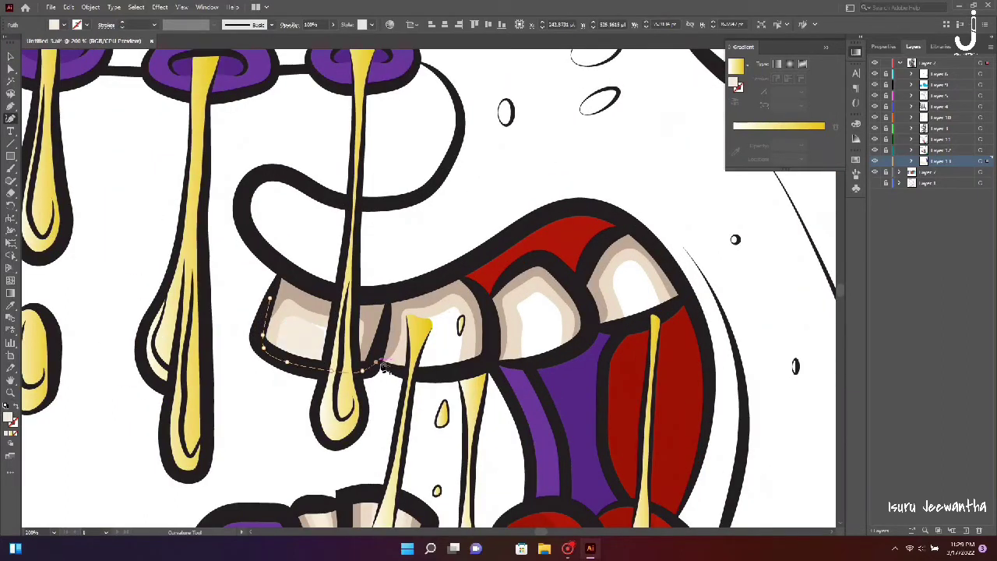
left_click(473, 375)
left_click(487, 360)
left_click(506, 363)
left_click(539, 360)
Carry the teeth shading up the rightmost tooth's edge and finish the shape.
left_click(568, 352)
left_click(591, 329)
left_click(608, 328)
left_click(658, 315)
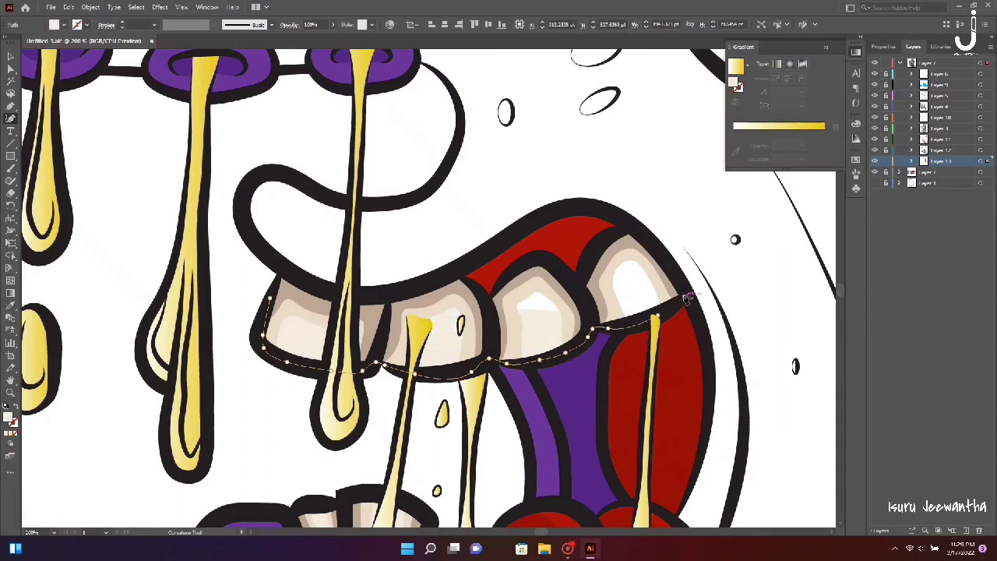
left_click(683, 296)
left_click(665, 265)
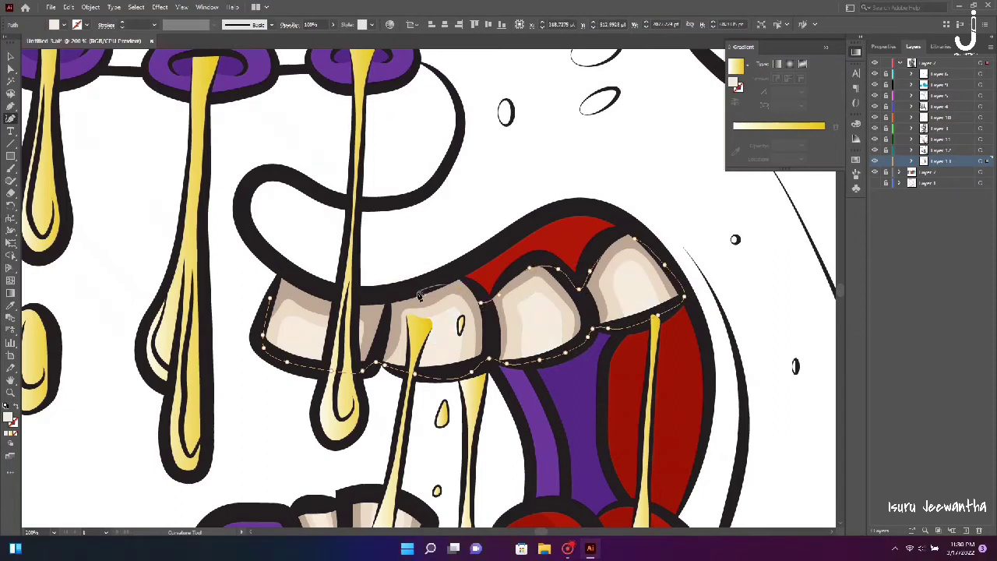
key("v")
key("ctrl+shift+a")
key("ctrl+0")
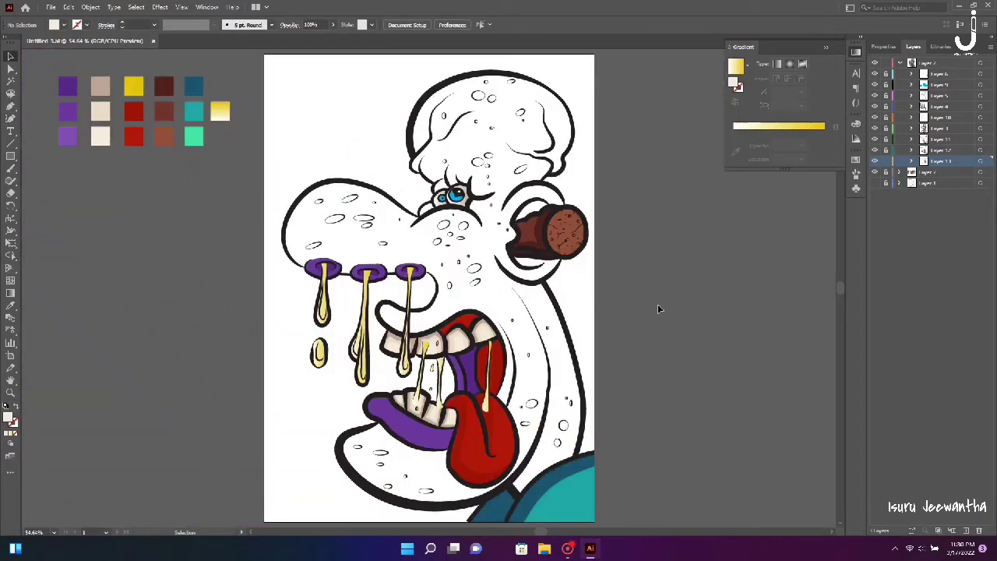
Trace a closed lip shape around the cigar, from above it to the lower lip.
scroll(657, 205, "up", 3)
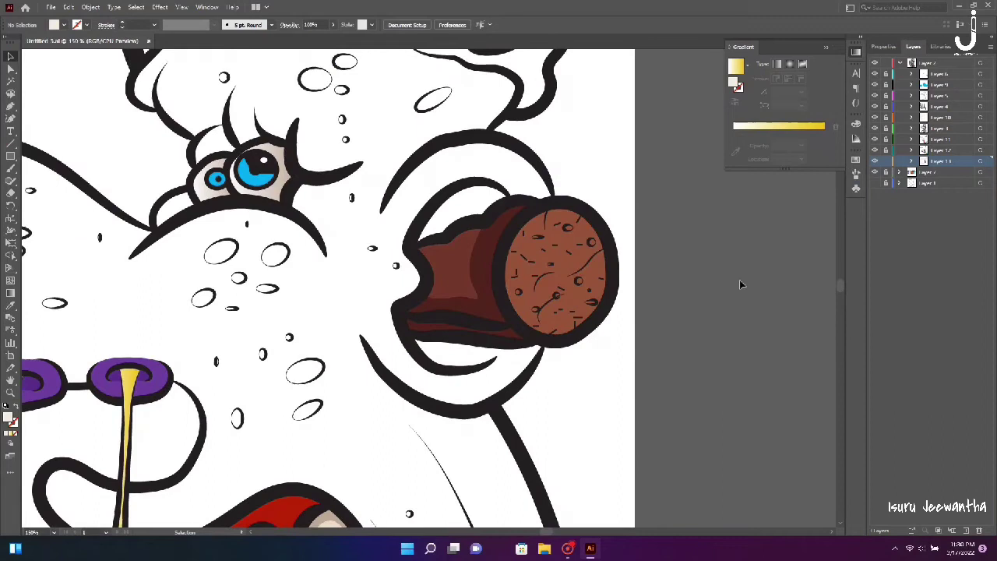
scroll(741, 284, "down", 1)
key("shift+grave")
left_click(513, 187)
left_click(483, 168)
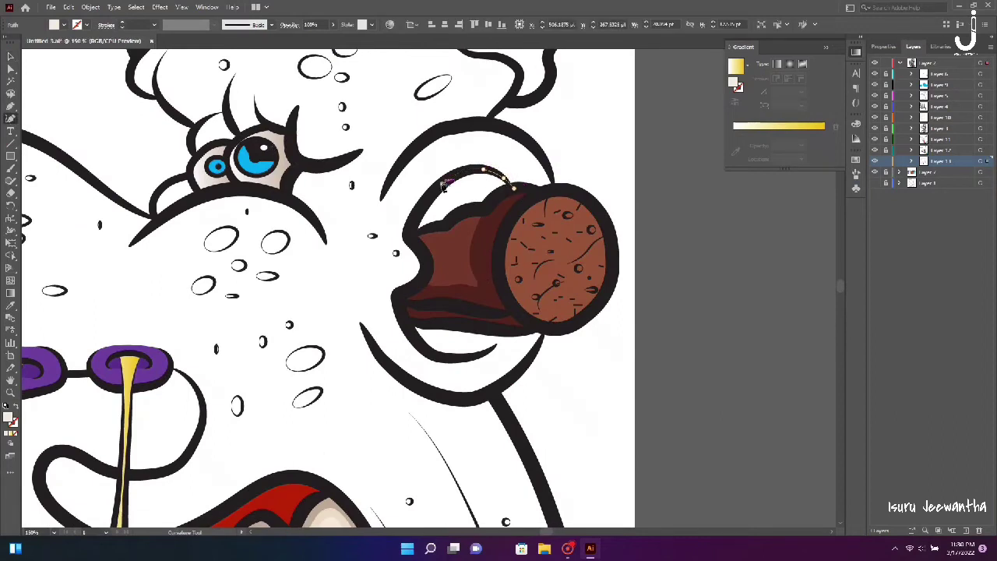
left_click(441, 183)
left_click(419, 210)
left_click(409, 236)
left_click(419, 251)
left_click(424, 271)
left_click(415, 340)
left_click(437, 355)
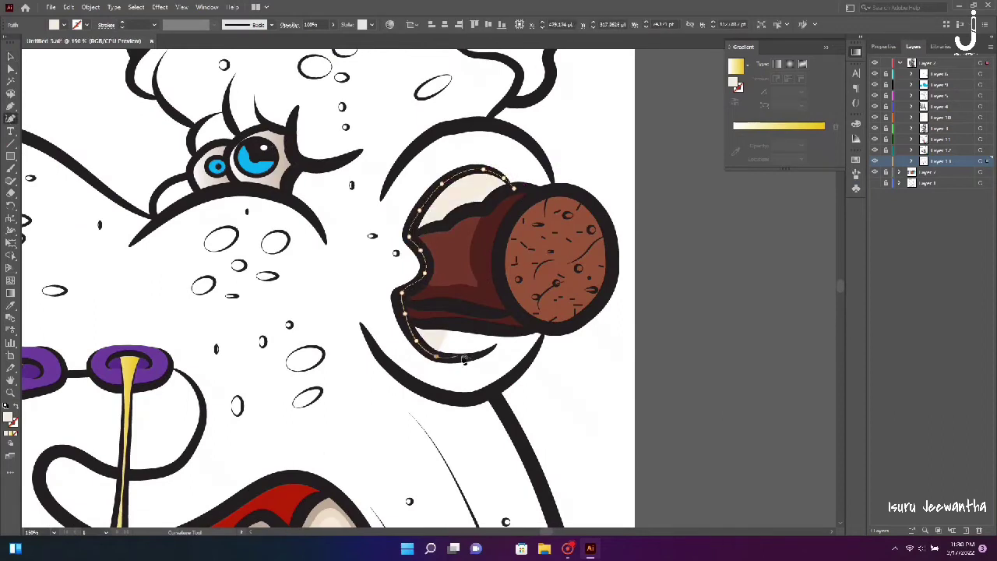
left_click(469, 356)
left_click(496, 343)
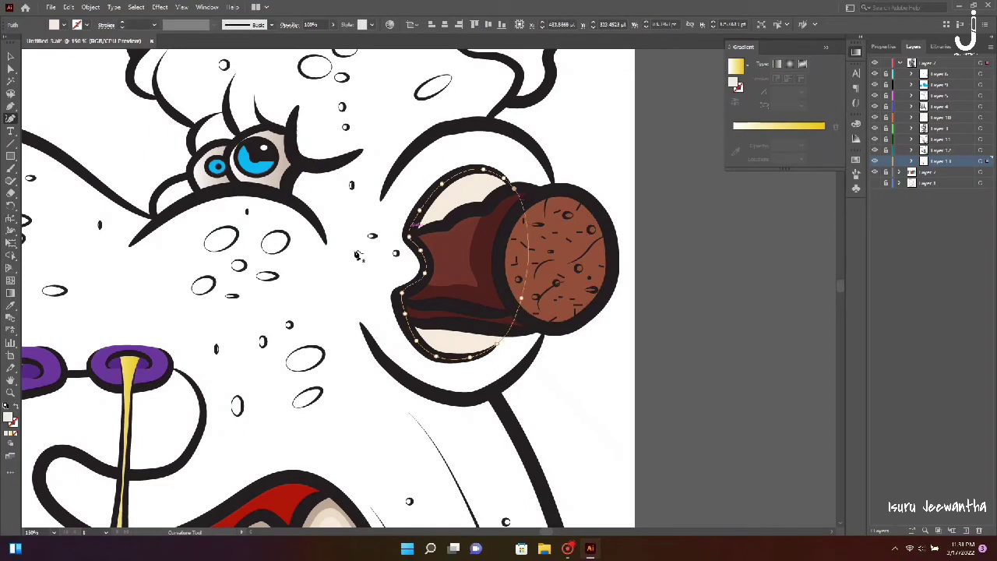
Fill the lip shape purple behind the cigar and show the hatch shading layer.
left_click(11, 305)
left_click(36, 366)
key("ctrl+bracketleft")
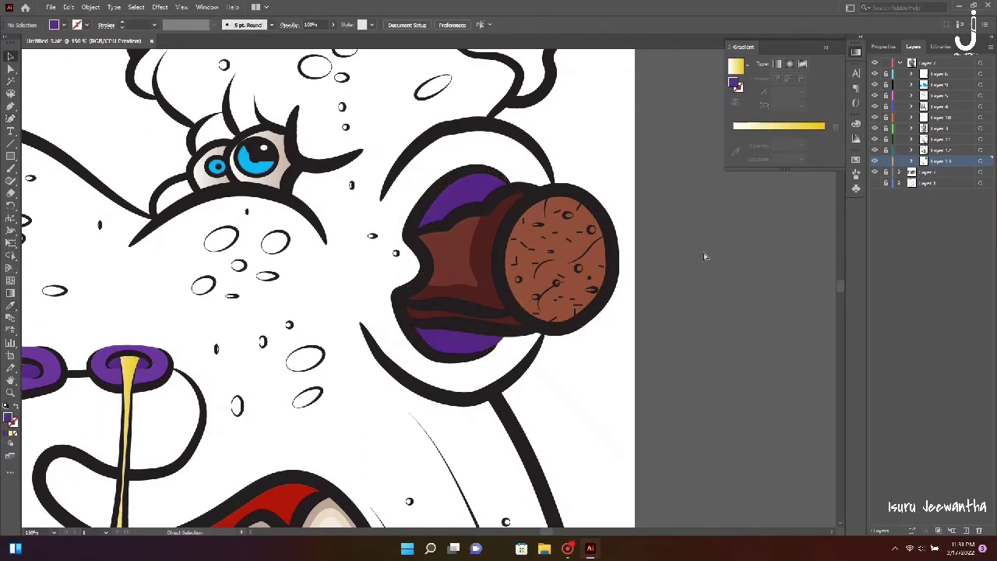
key("ctrl+0")
left_click(704, 256)
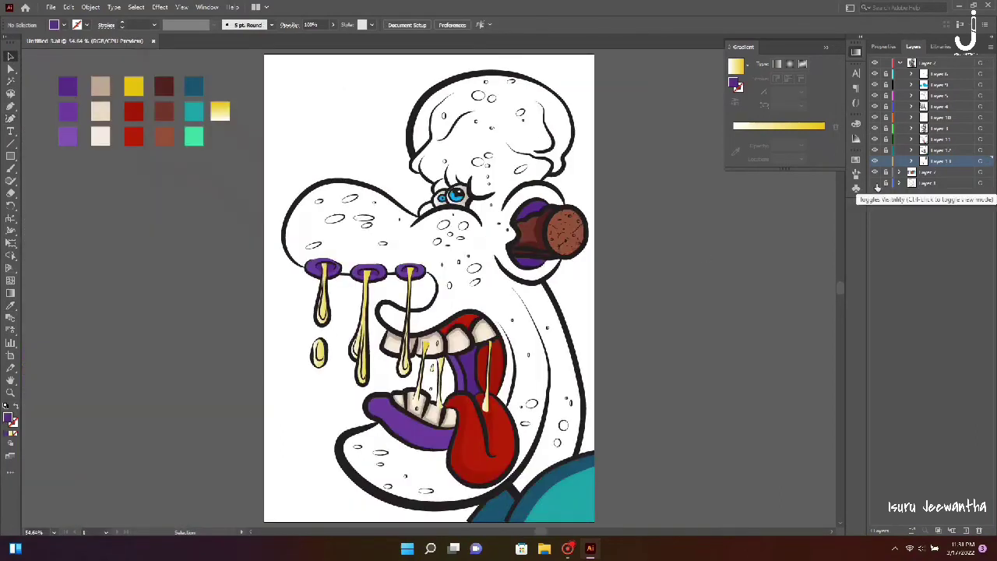
left_click(875, 182)
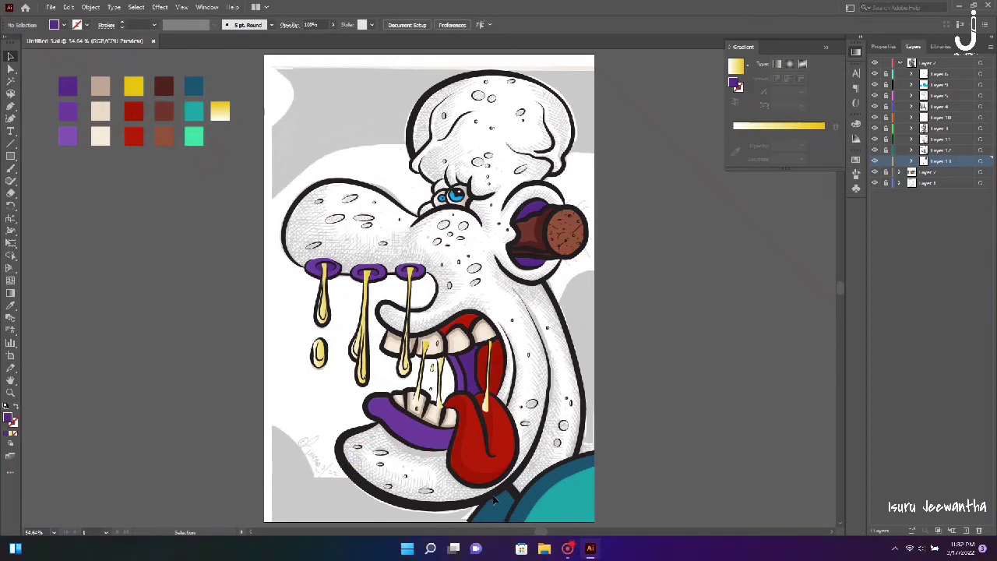
Start the purple jaw shape at the chin and trace it toward the lip corner.
left_click(11, 118)
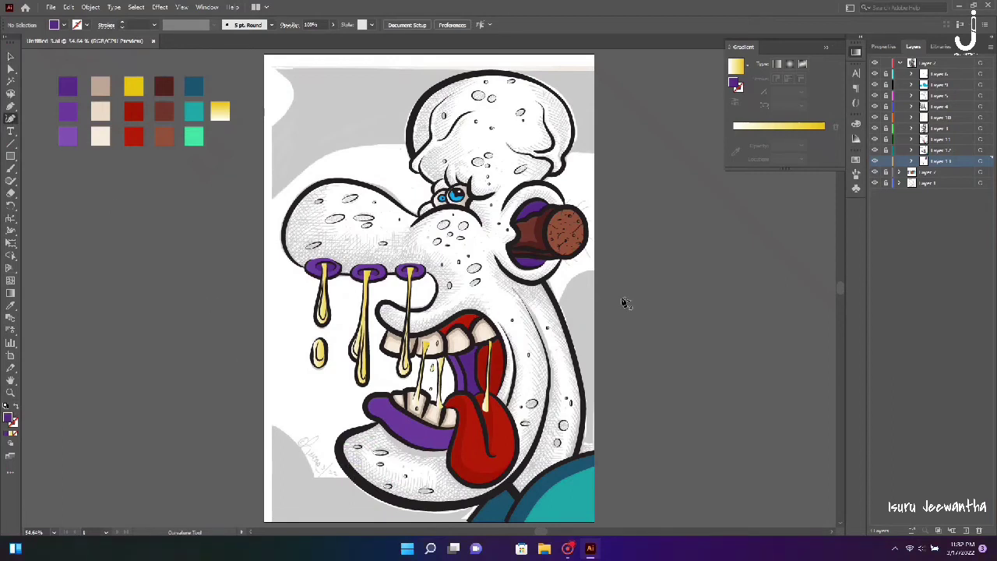
key("ctrl+plus")
key("ctrl+plus")
key("ctrl+plus")
key("ctrl+plus")
scroll(428, 288, "down", 5)
scroll(428, 288, "down", 3)
left_click(106, 275)
left_click(432, 366)
left_click(459, 405)
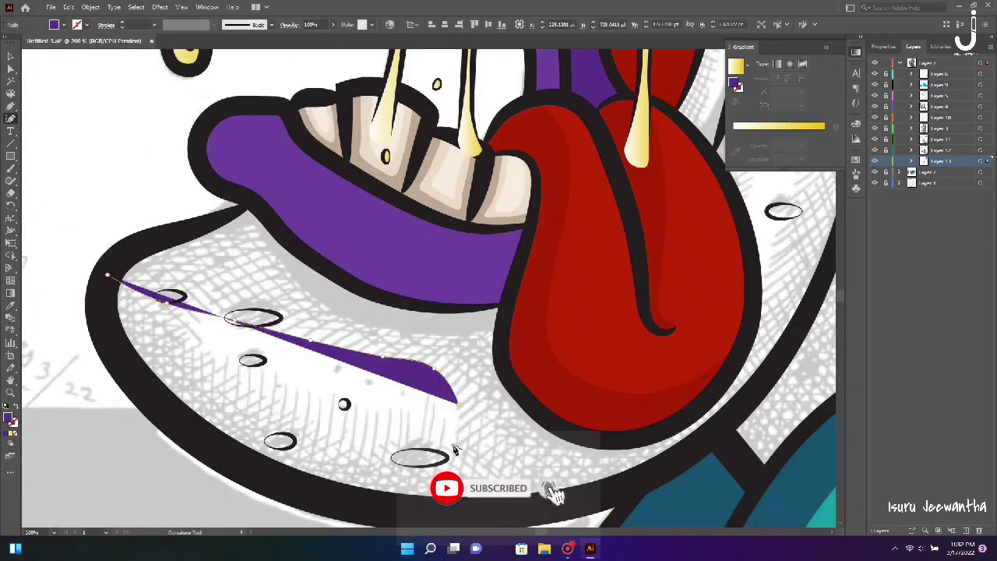
left_click(450, 452)
left_click(346, 446)
left_click(253, 399)
left_click(190, 348)
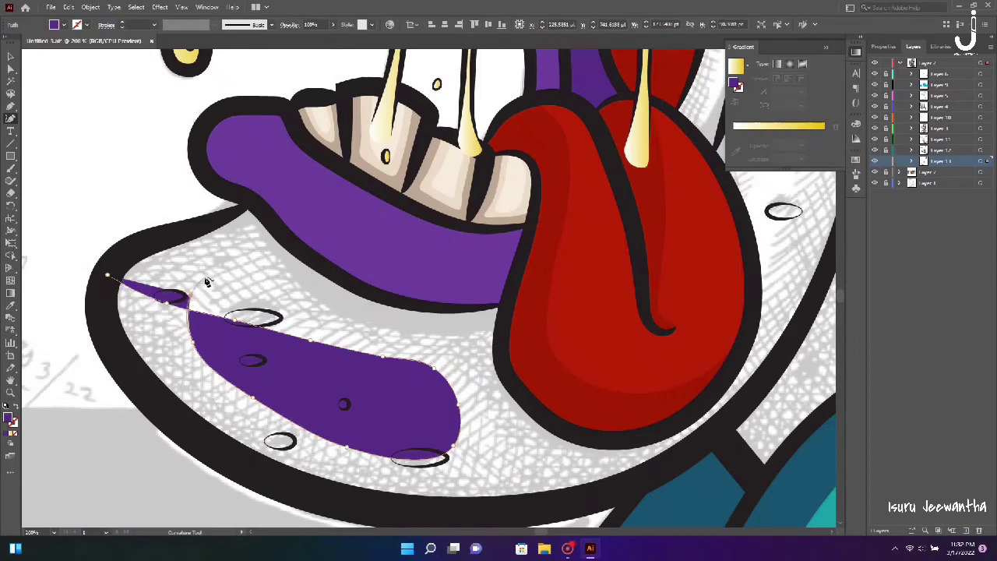
left_click(210, 279)
left_click(132, 251)
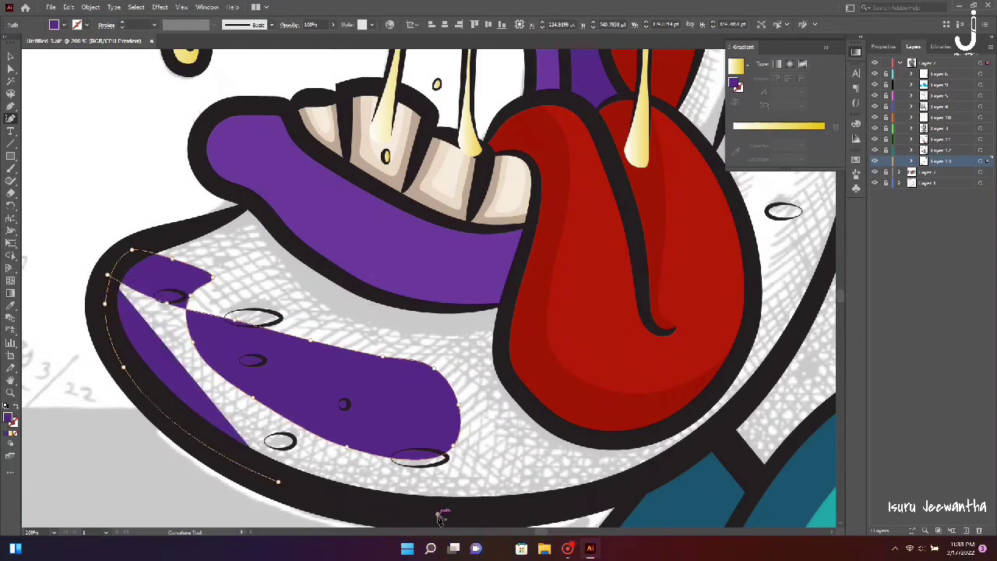
Extend the jaw shape up the cheek line to the stripe's top tip and back down.
scroll(734, 415, "right", 10)
left_click(443, 210)
left_click(447, 169)
left_click(59, 24)
left_click(11, 35)
scroll(433, 204, "up", 3)
scroll(433, 204, "down", 3)
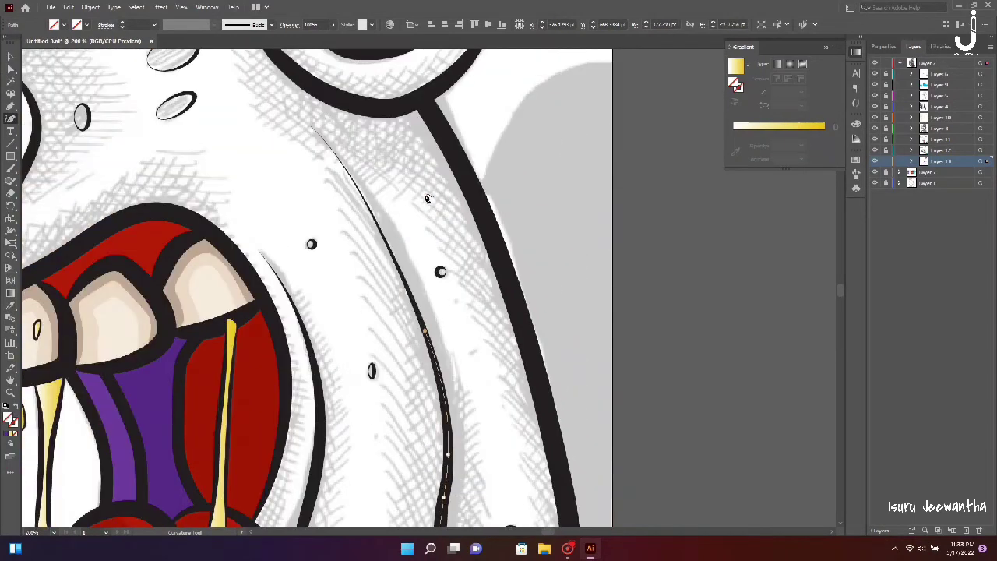
scroll(345, 163, "up", 5)
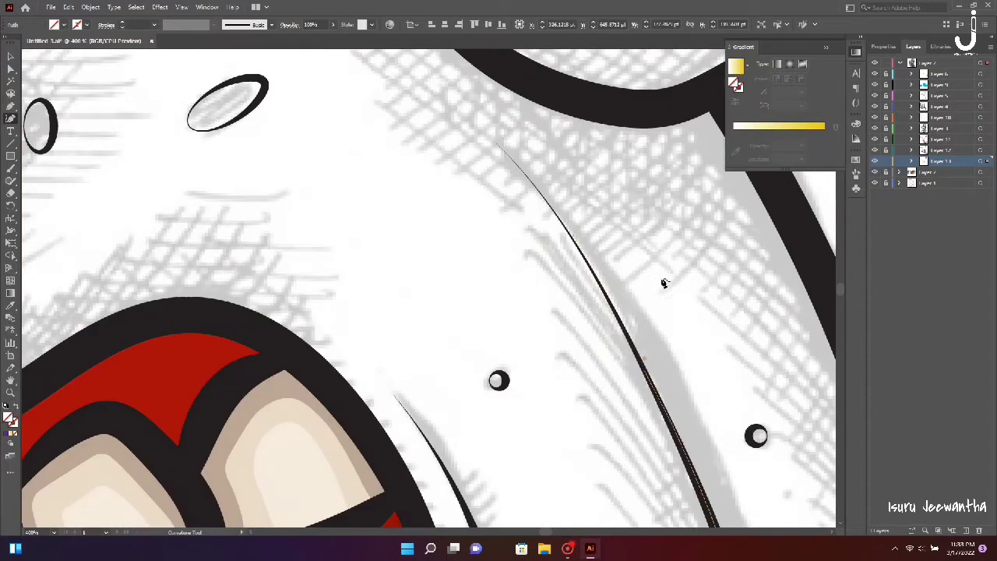
left_click(495, 143)
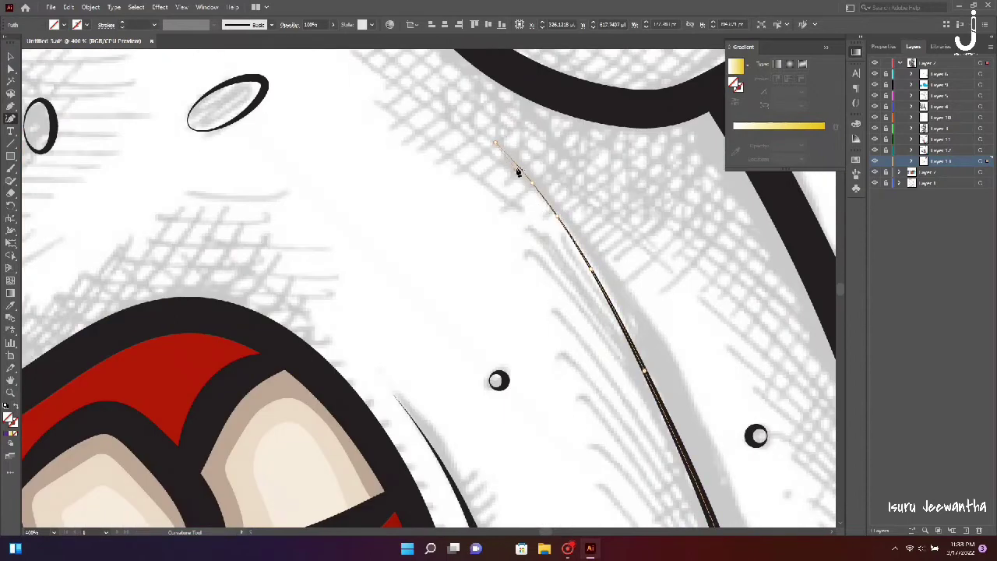
scroll(600, 301, "down", 3)
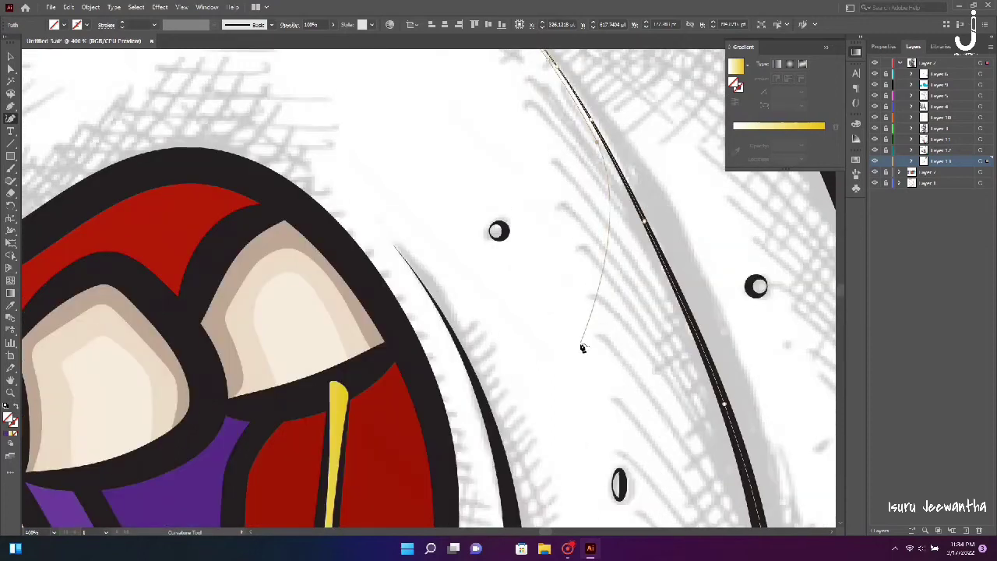
scroll(677, 333, "down", 2)
scroll(689, 359, "up", 1)
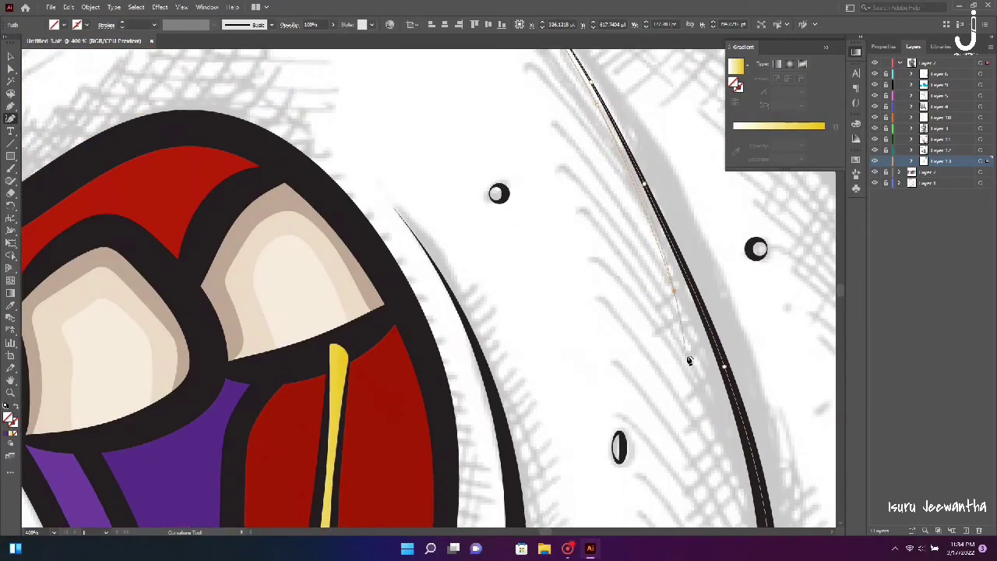
left_click(669, 307)
Trace along the tongue's and lip's lower edges and close the jaw shape.
scroll(700, 389, "down", 4)
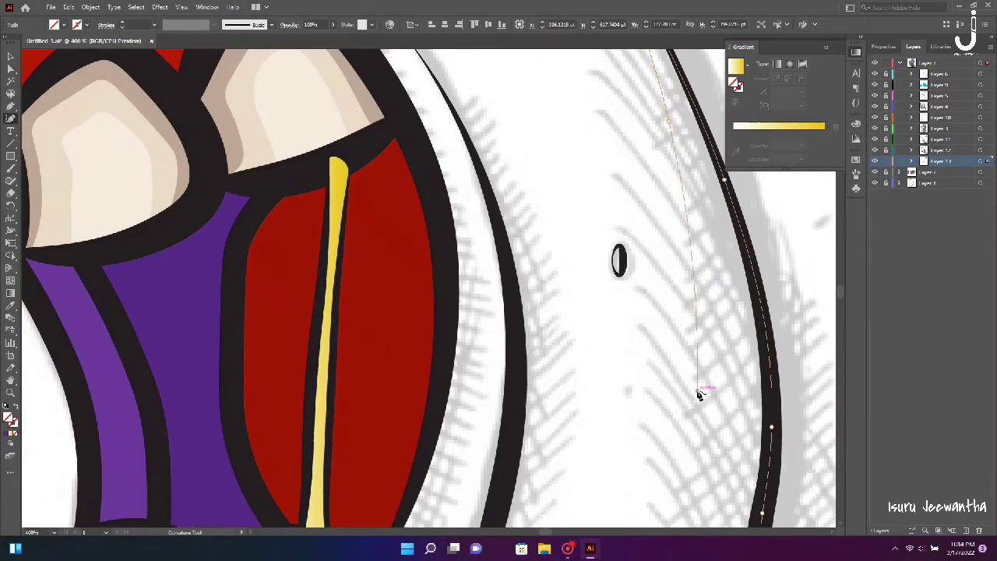
scroll(700, 395, "down", 2)
scroll(662, 382, "down", 3)
left_click(625, 369)
left_click(602, 393)
left_click(530, 396)
key("Escape")
left_click(394, 296)
left_click(304, 277)
left_click(236, 228)
left_click(191, 190)
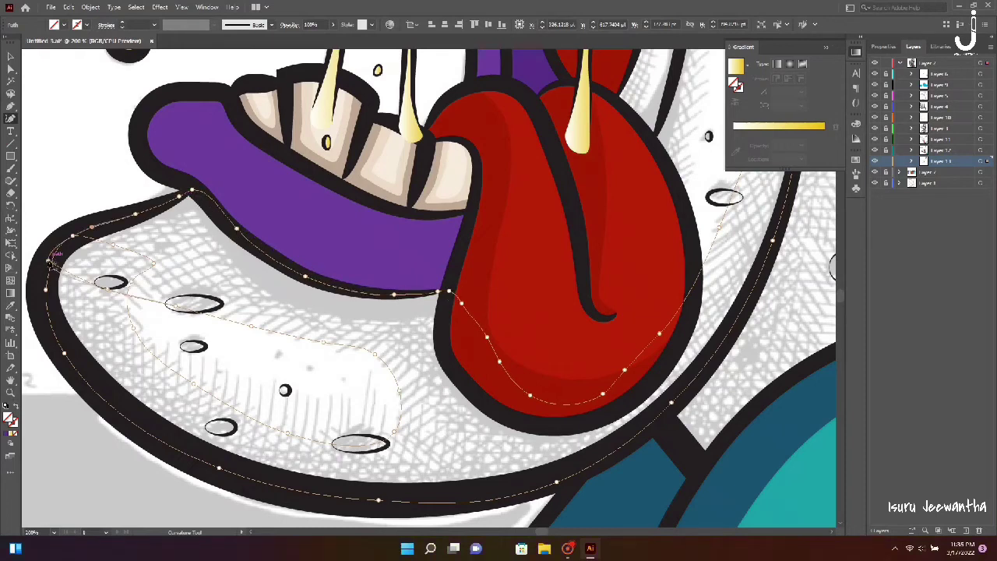
left_click(51, 260)
key("ctrl+0")
left_click(68, 86)
Reselect the purple jaw shape and close its edited path.
key("v")
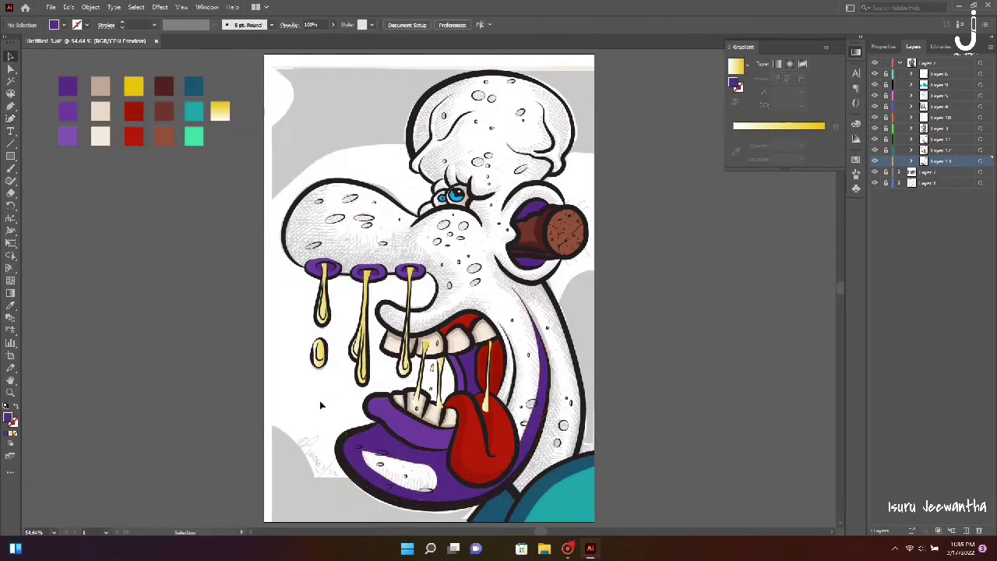
key("ctrl+1")
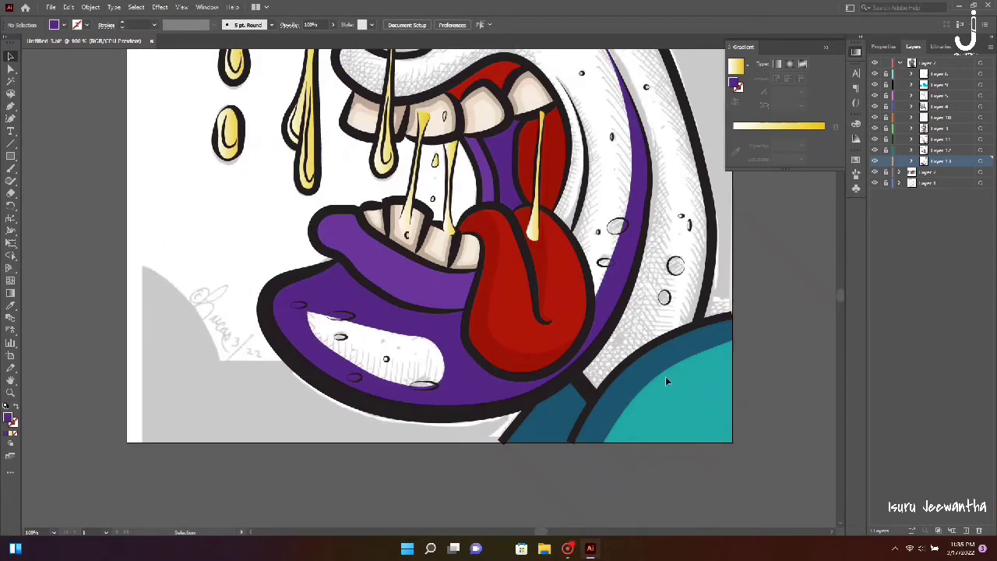
left_click(285, 294)
key("ctrl+plus")
key("ctrl+plus")
key("shift+grave")
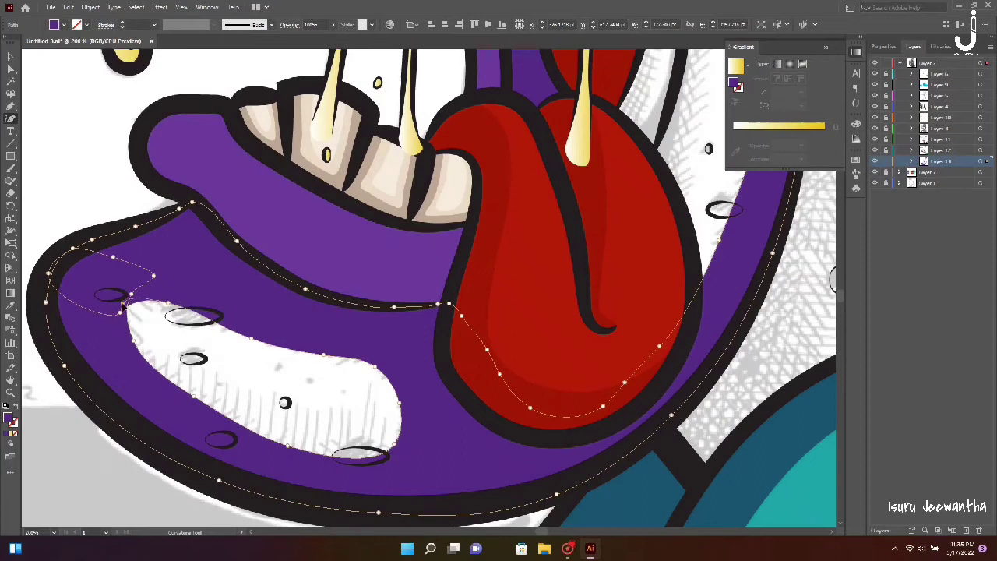
left_click(127, 312)
key("a")
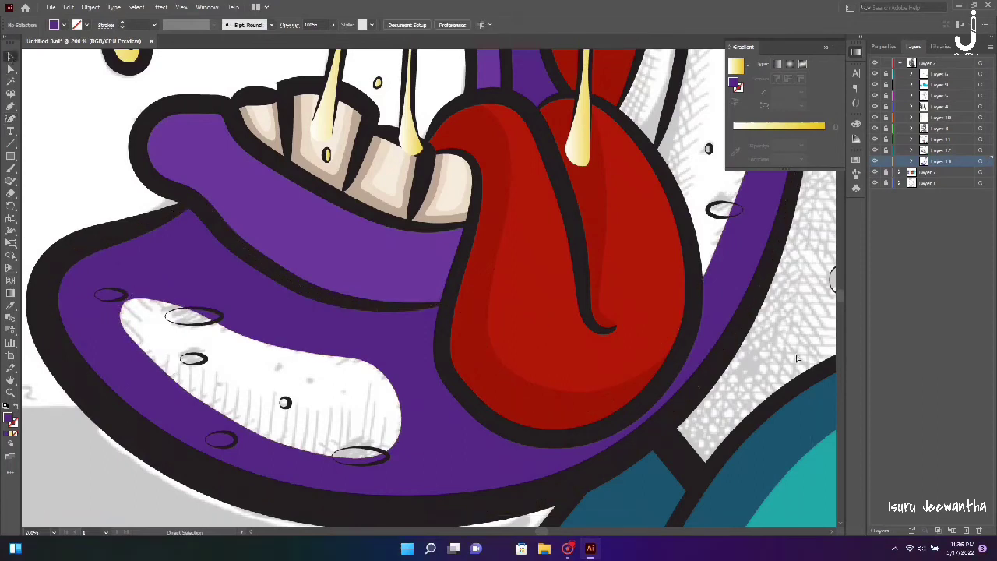
key("ctrl+0")
Start a new tapered strip along the purple cheek stripe.
scroll(589, 330, "up", 1)
scroll(589, 330, "up", 1)
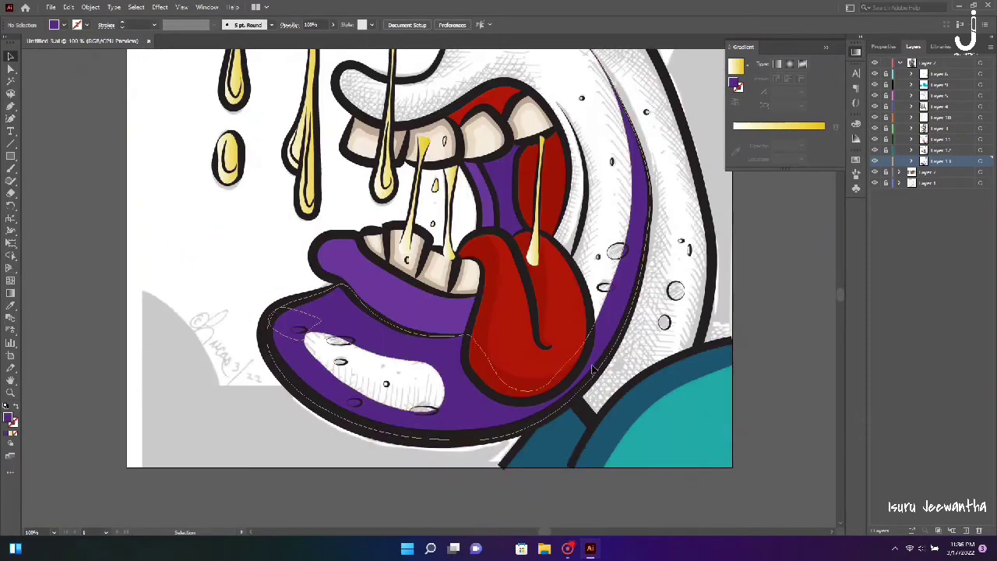
scroll(589, 330, "up", 1)
scroll(478, 332, "up", 1)
key("shift+grave")
left_click(333, 103)
left_click(367, 138)
left_click(448, 305)
scroll(450, 311, "down", 3)
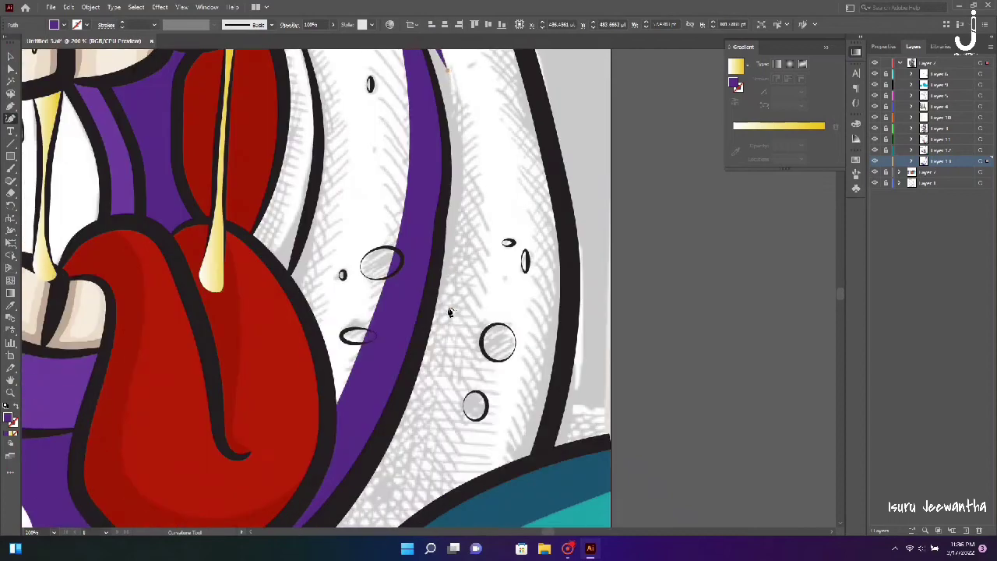
Draw the strip down toward the shoulder and around its edge.
left_click(476, 199)
scroll(476, 199, "down", 3)
left_click(449, 299)
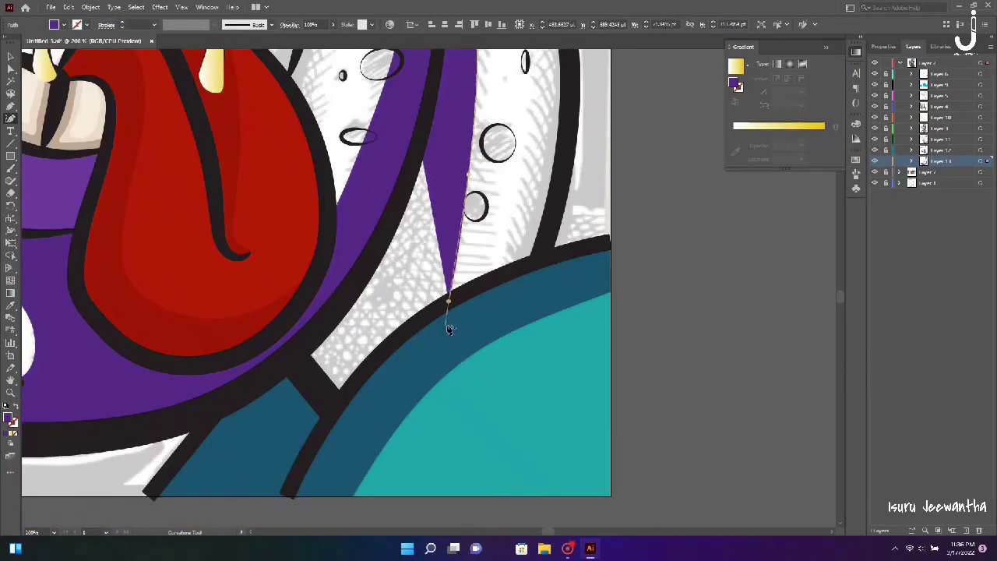
left_click(444, 323)
left_click(392, 388)
left_click(341, 409)
left_click(316, 387)
left_click(293, 359)
left_click(310, 342)
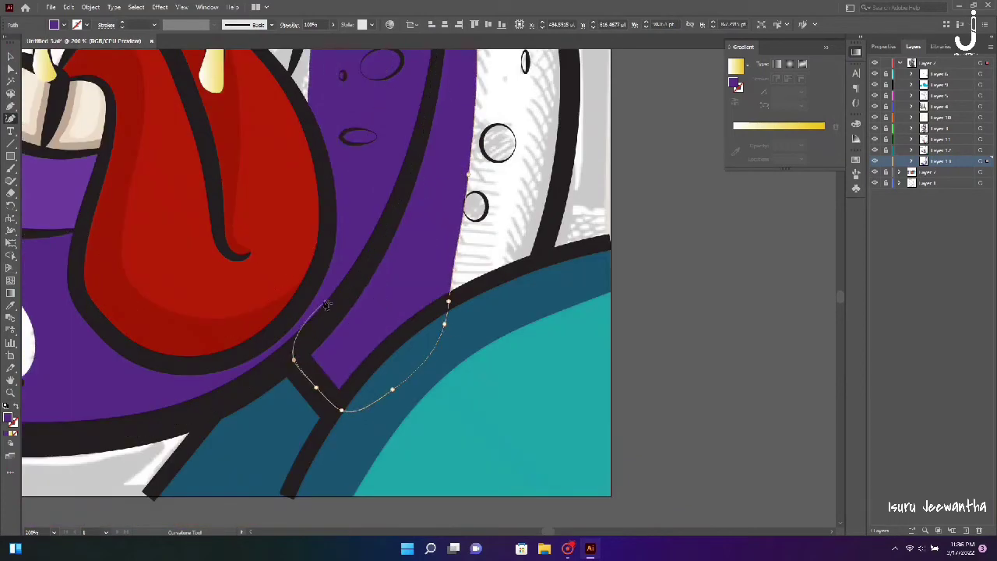
Bring the strip back up the cheek line into a tapered tip.
scroll(367, 265, "up", 5)
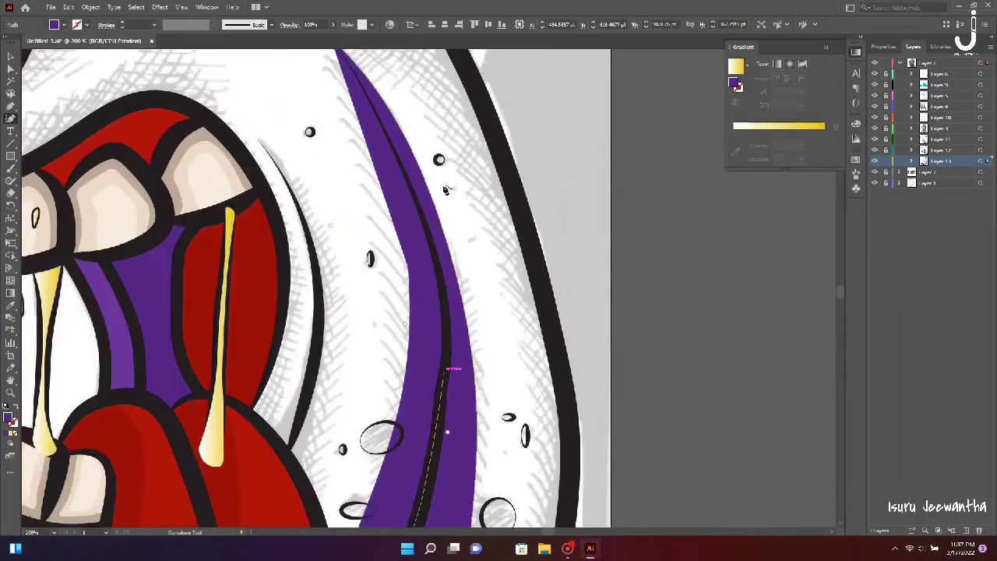
scroll(405, 249, "up", 3)
left_click(433, 272)
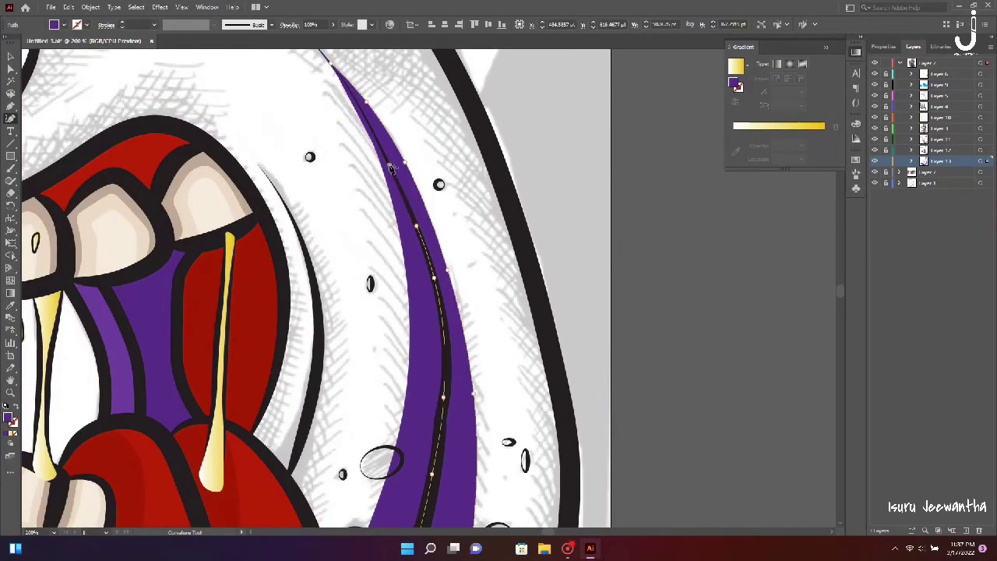
scroll(392, 169, "up", 2)
scroll(392, 169, "up", 5)
left_click(366, 221)
left_click(317, 148)
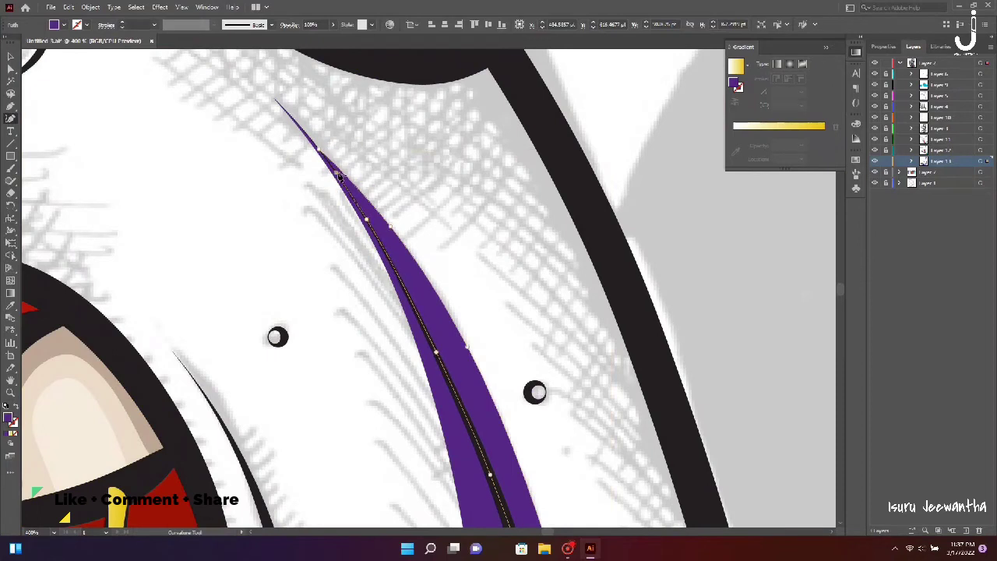
Redraw the right-side purple strip wider, following the curved line down and back up.
key("v")
key("ctrl+0")
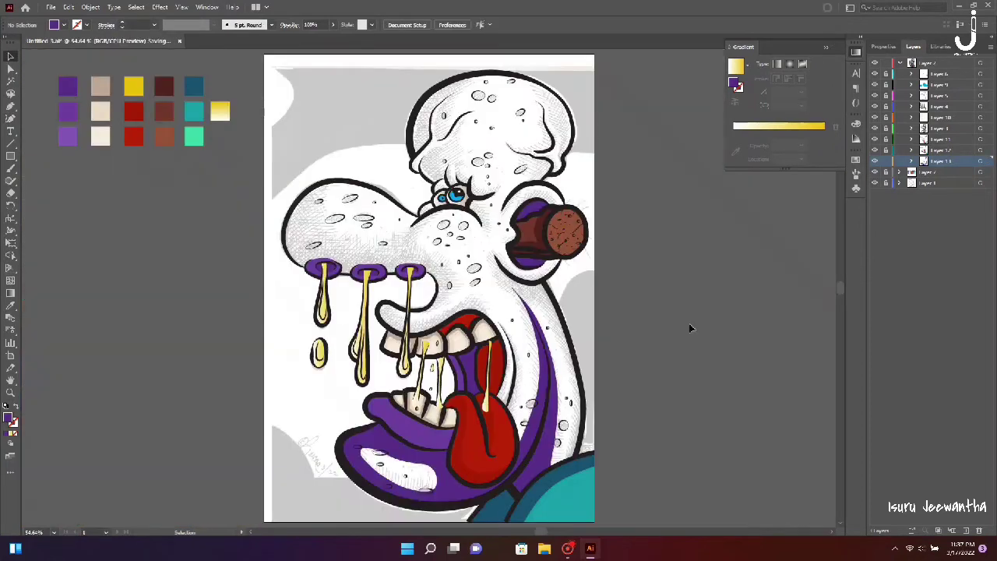
scroll(523, 444, "up", 3)
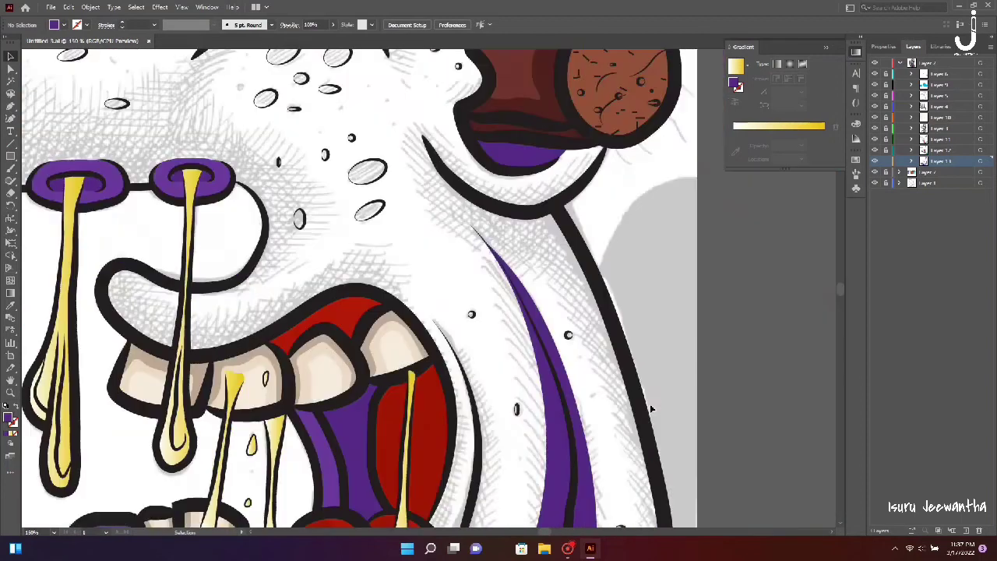
left_click(433, 107)
left_click(468, 173)
left_click(478, 231)
left_click(463, 318)
left_click(449, 351)
left_click(473, 390)
left_click(498, 254)
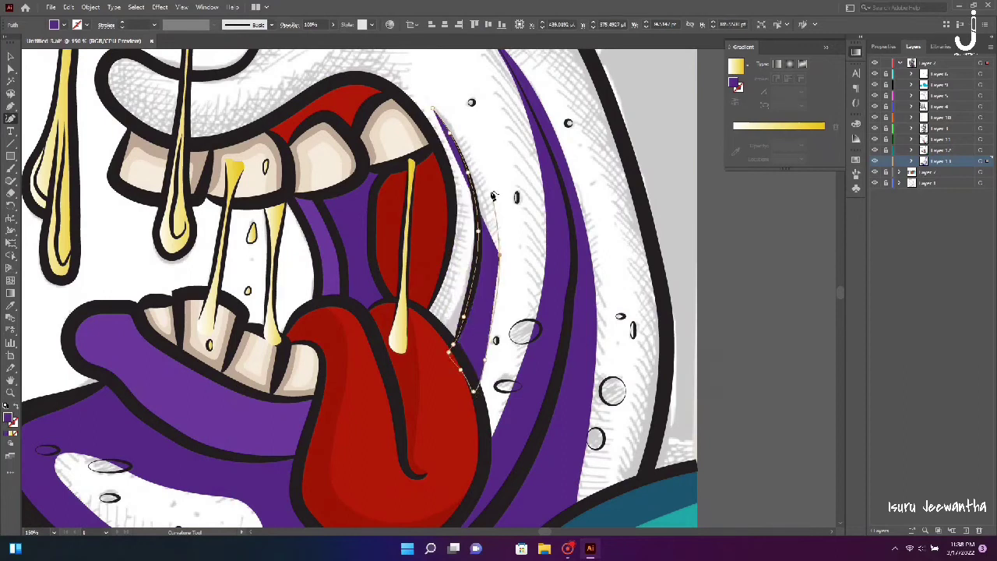
left_click(487, 179)
key("v")
scroll(351, 218, "up", 5)
scroll(351, 218, "down", 4)
Trace a second thin strip with the Curvature tool along the curve beside the red inner mouth.
left_click(10, 118)
left_click(465, 231)
left_click(457, 302)
left_click(438, 352)
left_click(431, 367)
left_click(450, 211)
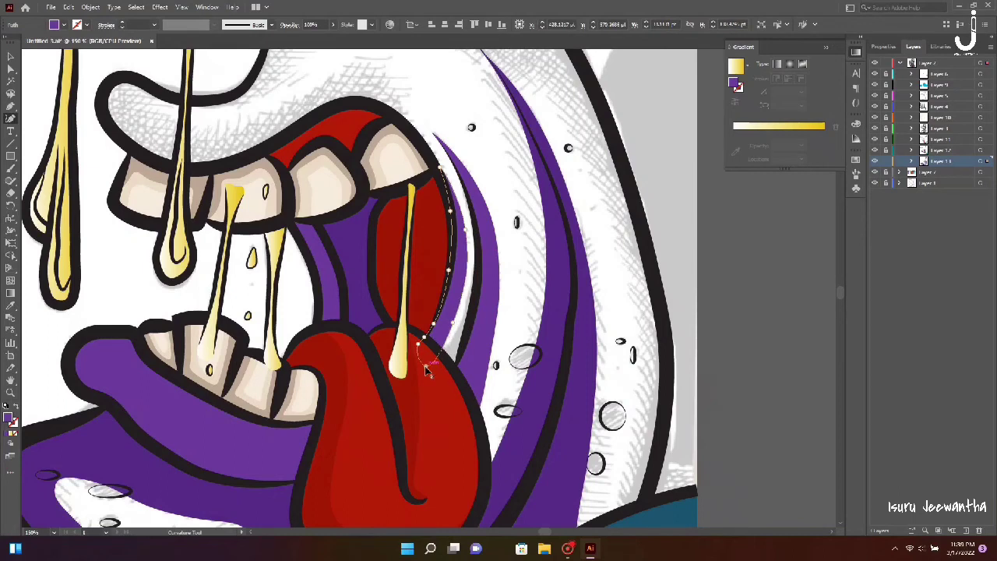
scroll(366, 343, "up", 5)
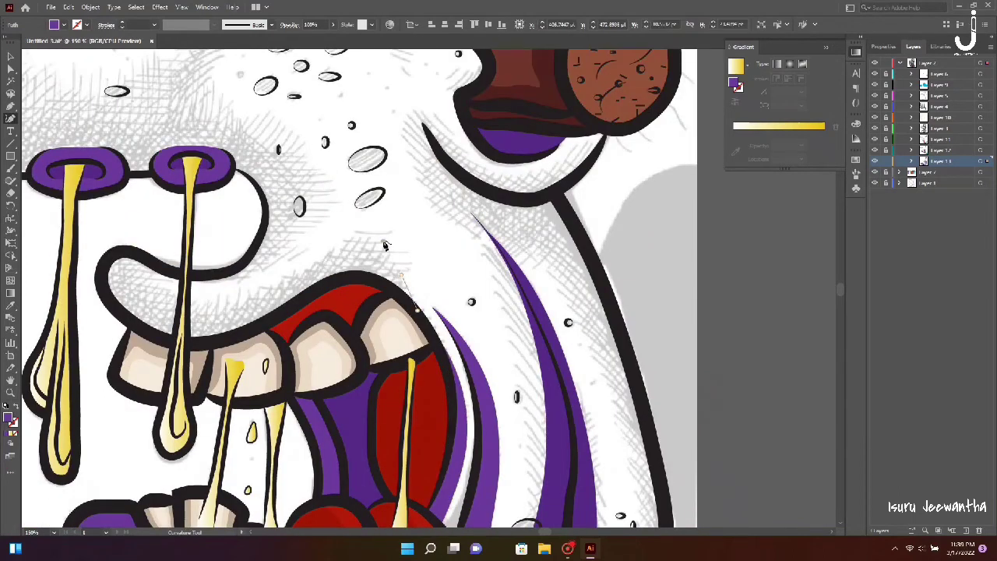
Trace a purple shading shape over the upper lip, then deselect it.
left_click(383, 240)
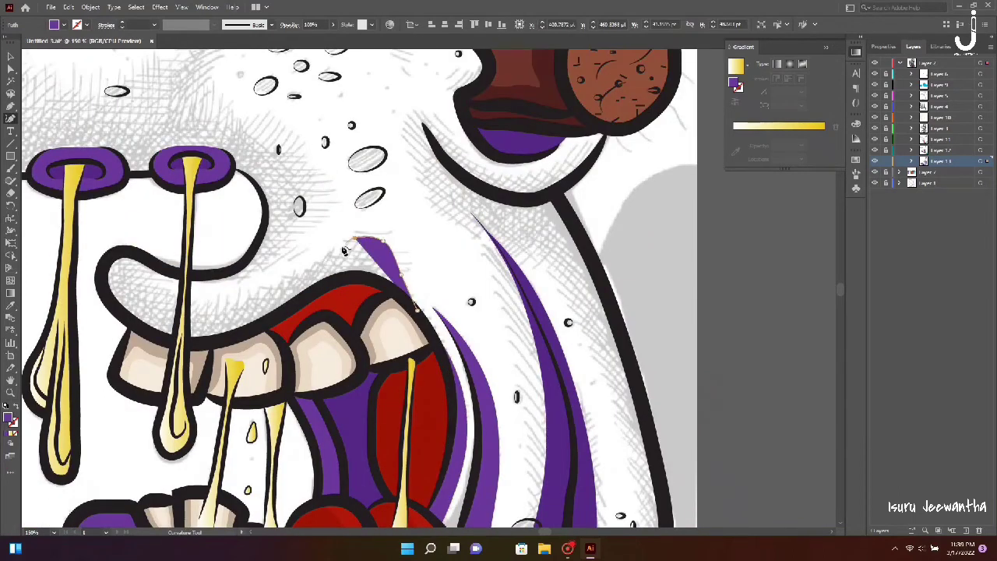
left_click(156, 264)
left_click(130, 251)
left_click(106, 283)
left_click(126, 318)
left_click(252, 331)
left_click(306, 298)
left_click(342, 278)
left_click(384, 285)
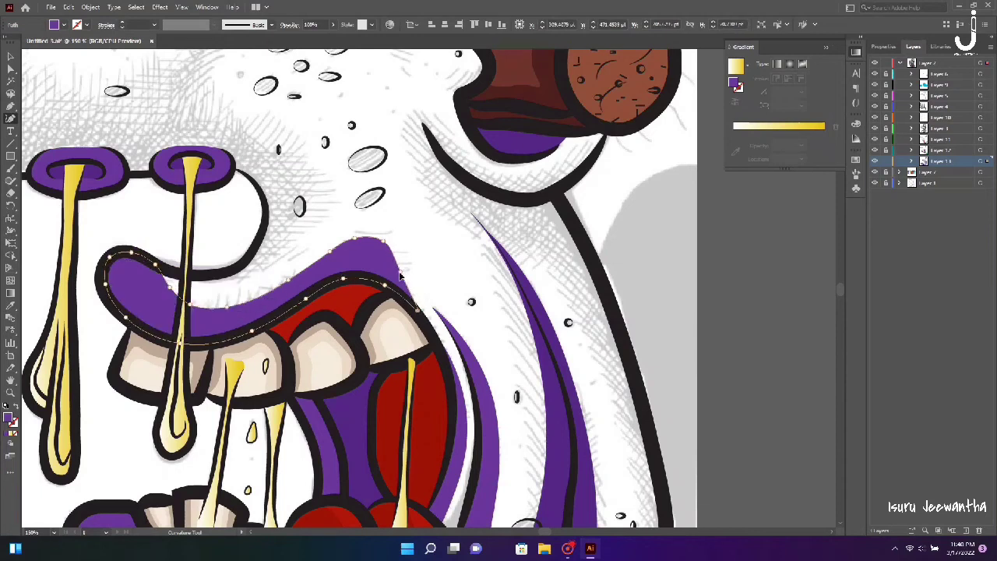
left_click(420, 310)
left_click(14, 305)
left_click(432, 307)
key("v")
left_click(437, 233)
Start a jaw shading shape along the curve just under the cork.
scroll(574, 310, "down", 5)
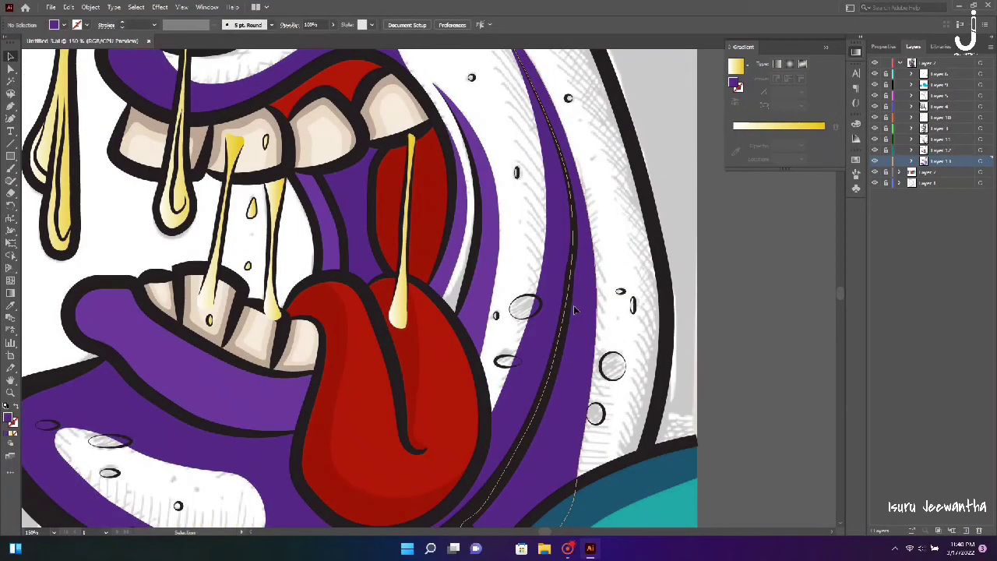
left_click(11, 119)
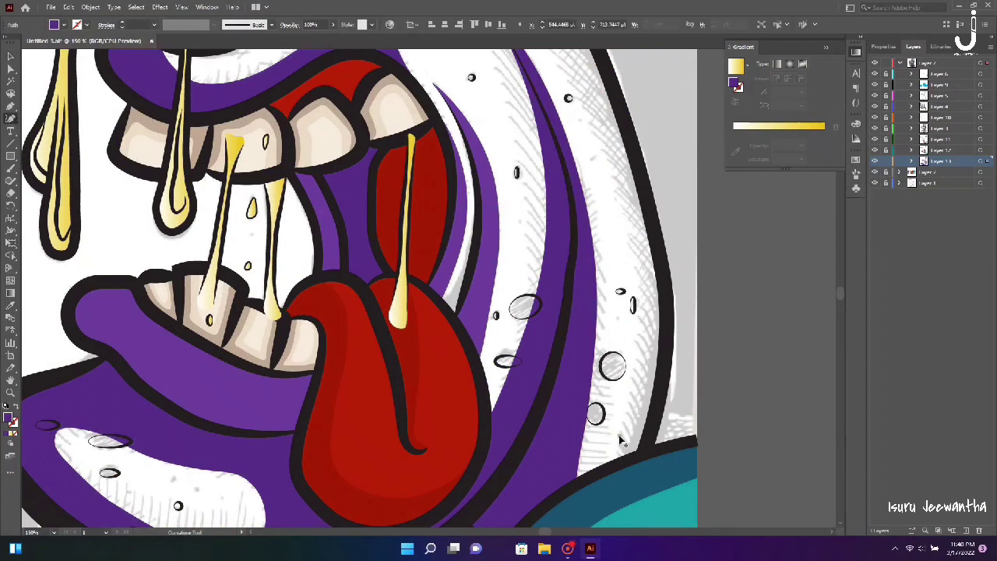
scroll(623, 195, "up", 4)
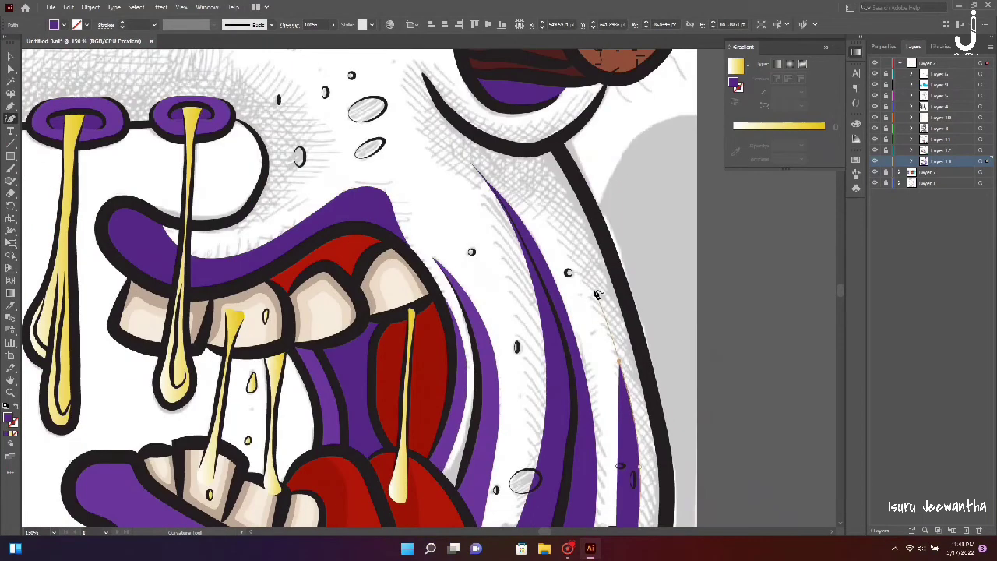
scroll(421, 206, "up", 3)
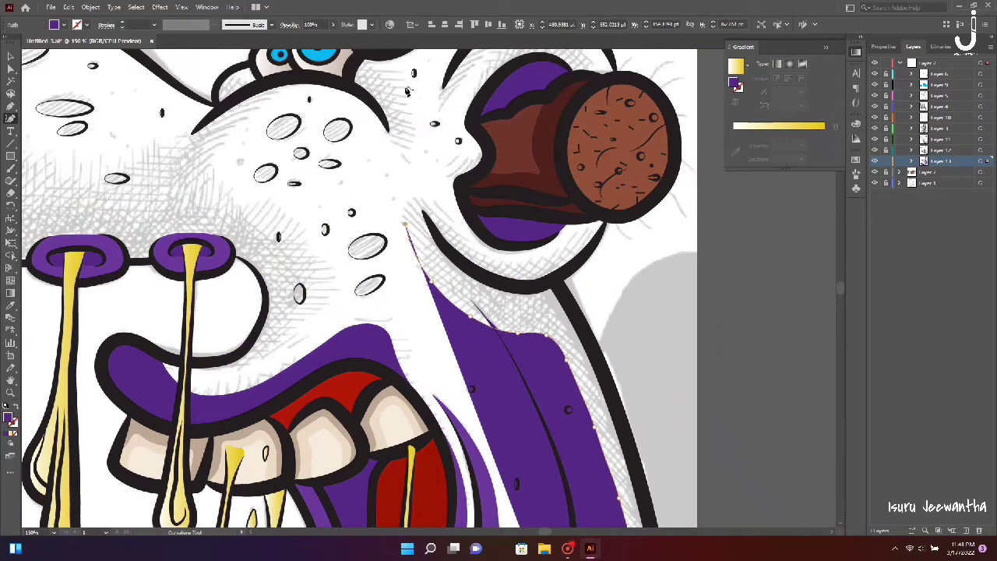
left_click(418, 207)
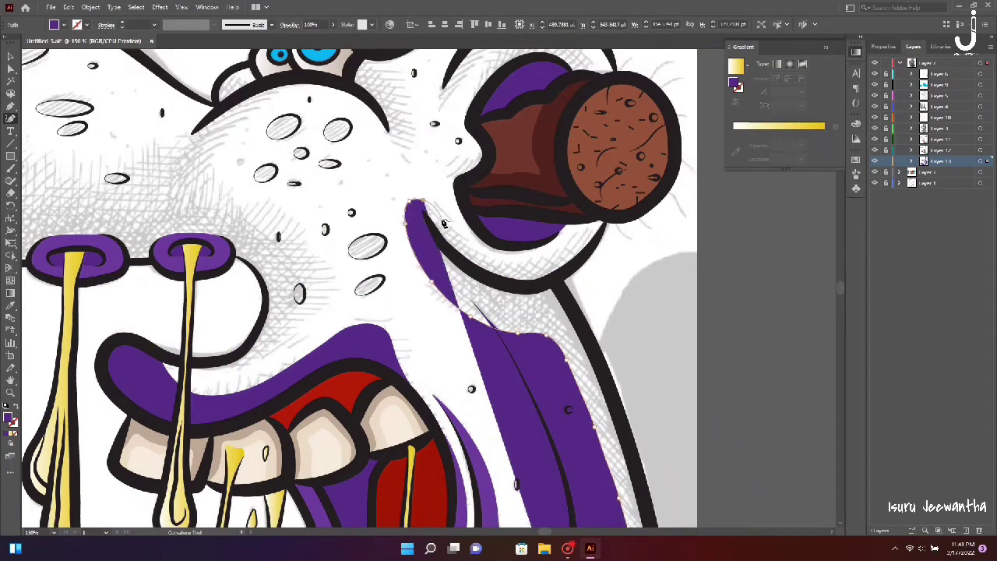
left_click(473, 251)
left_click(514, 263)
left_click(564, 251)
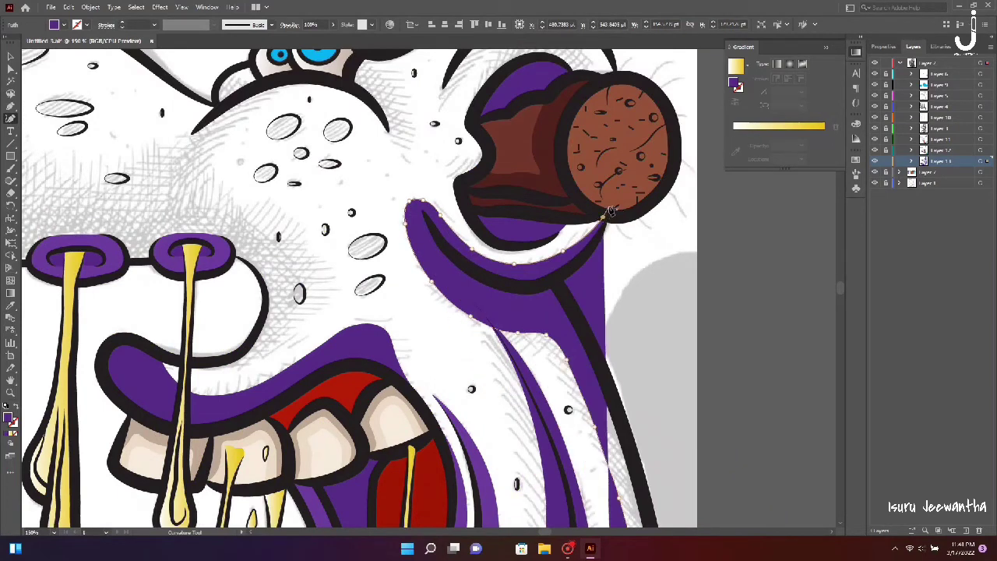
left_click(555, 281)
Continue the jaw shading down the right jaw outline and close it at the lower jaw.
scroll(587, 333, "down", 5)
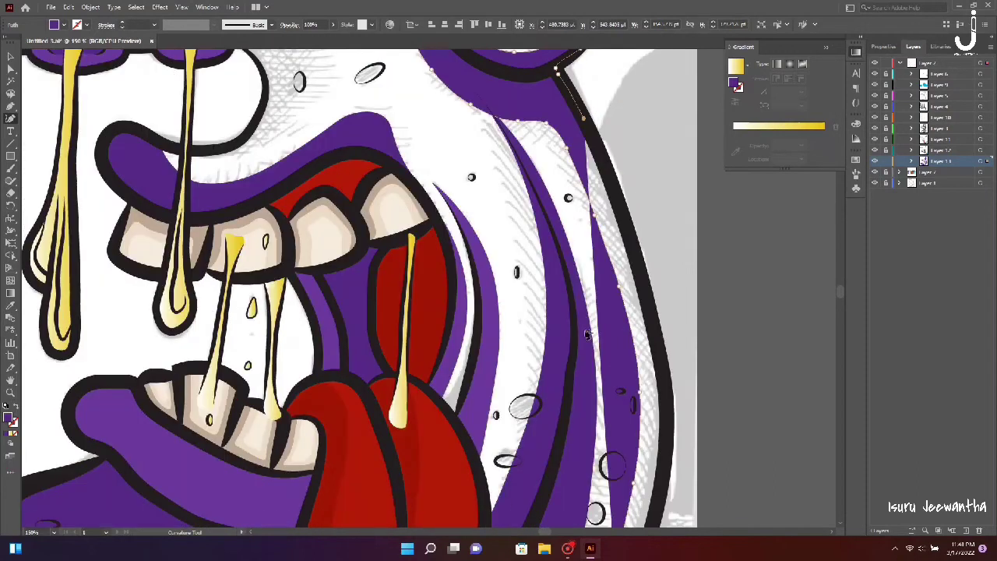
scroll(586, 333, "down", 4)
left_click(652, 162)
left_click(665, 232)
left_click(663, 309)
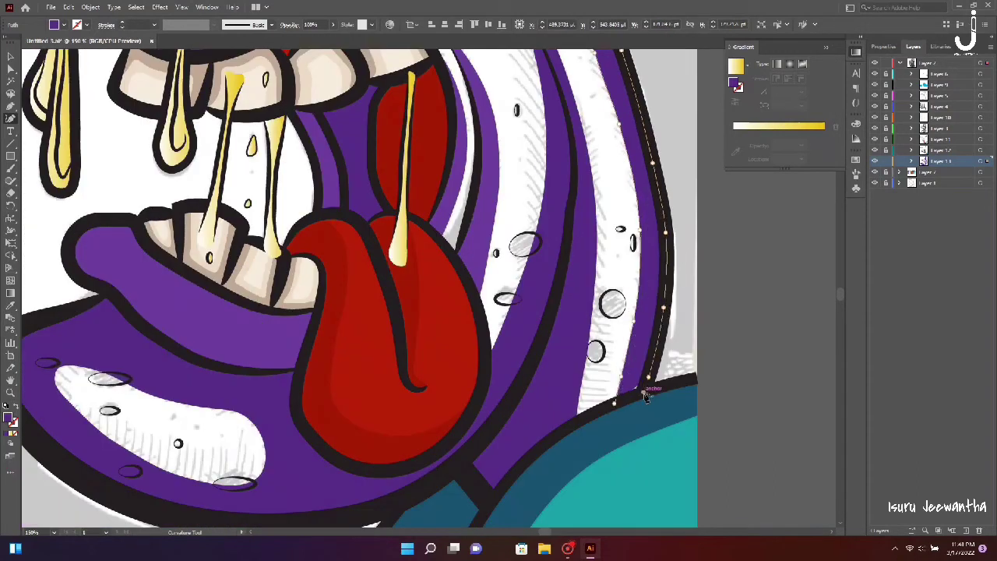
scroll(618, 400, "up", 4)
scroll(525, 262, "up", 5)
scroll(525, 262, "up", 3)
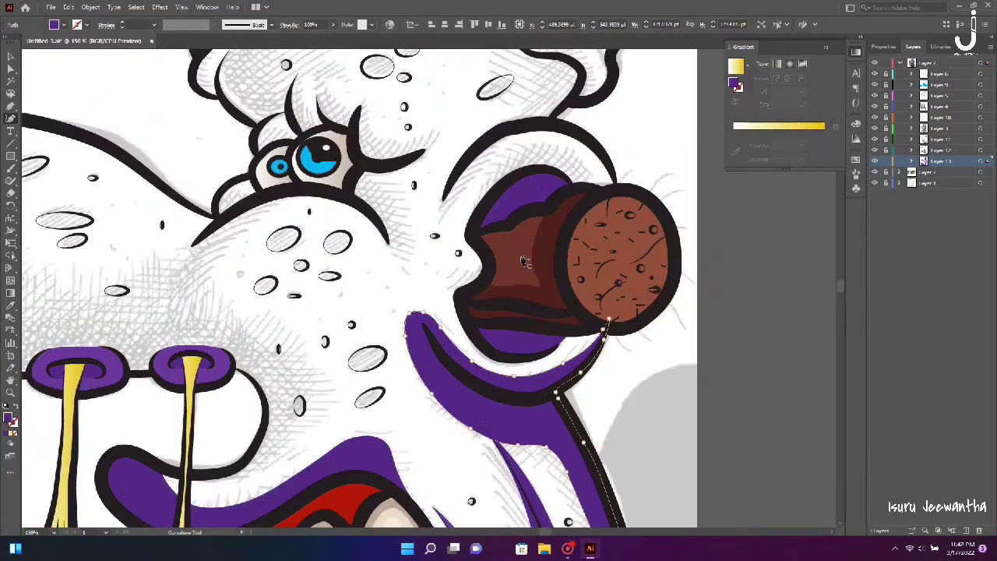
scroll(452, 214, "down", 5)
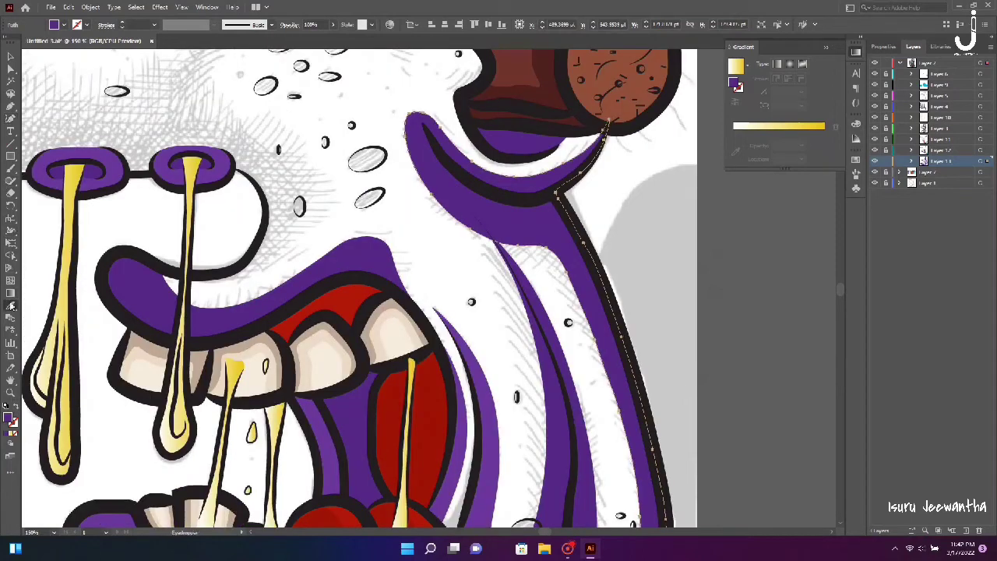
key("v")
scroll(289, 143, "up", 6)
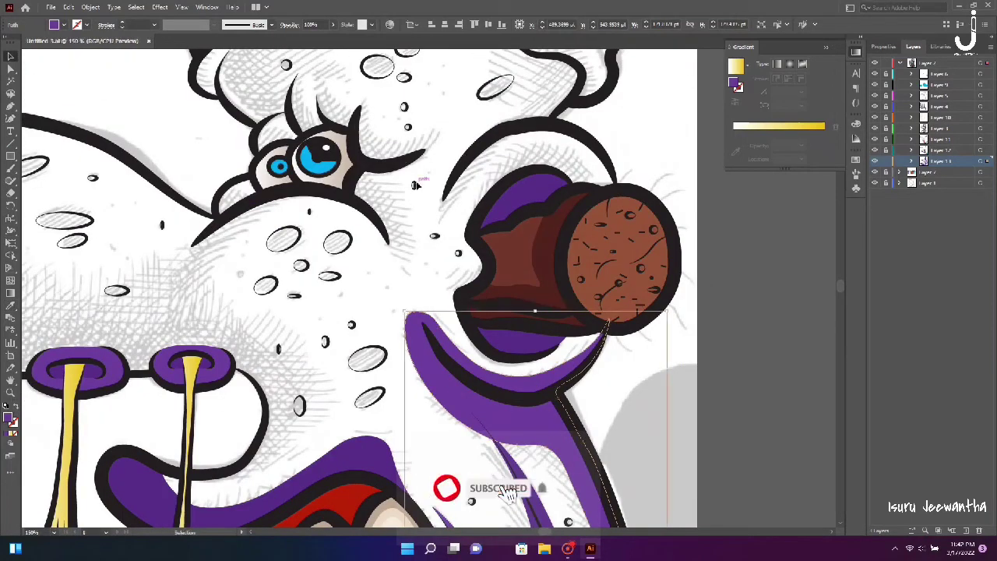
Trace a curved purple shading shape over the top of the nose.
key("ctrl+shift+a")
key("shift+grave")
left_click(595, 245)
left_click(572, 211)
left_click(545, 206)
left_click(503, 224)
left_click(473, 279)
left_click(500, 250)
left_click(531, 231)
left_click(561, 236)
Add a shading stroke along the nostril's upper rim.
key("Escape")
left_click(441, 280)
left_click(455, 237)
left_click(488, 201)
left_click(517, 189)
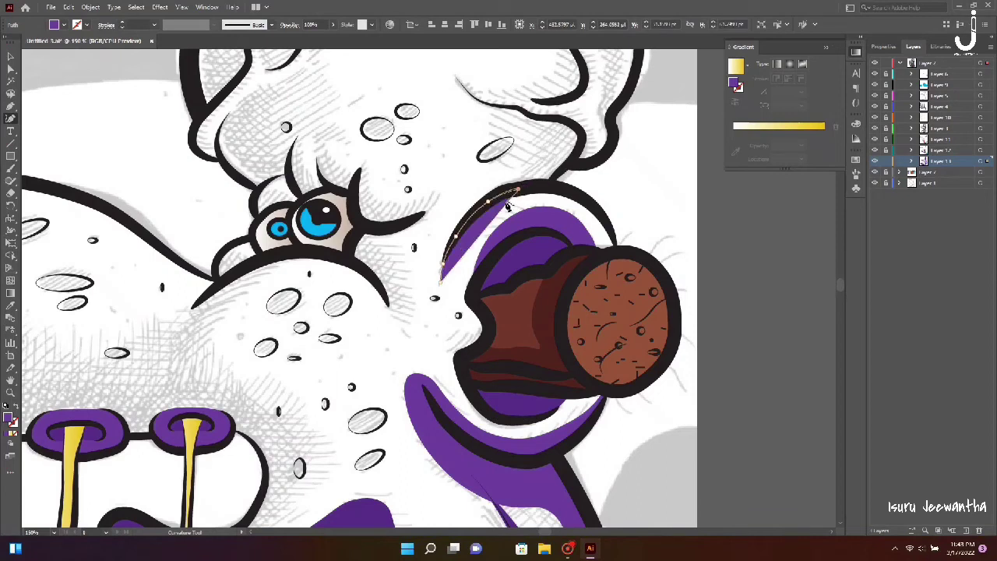
left_click(535, 194)
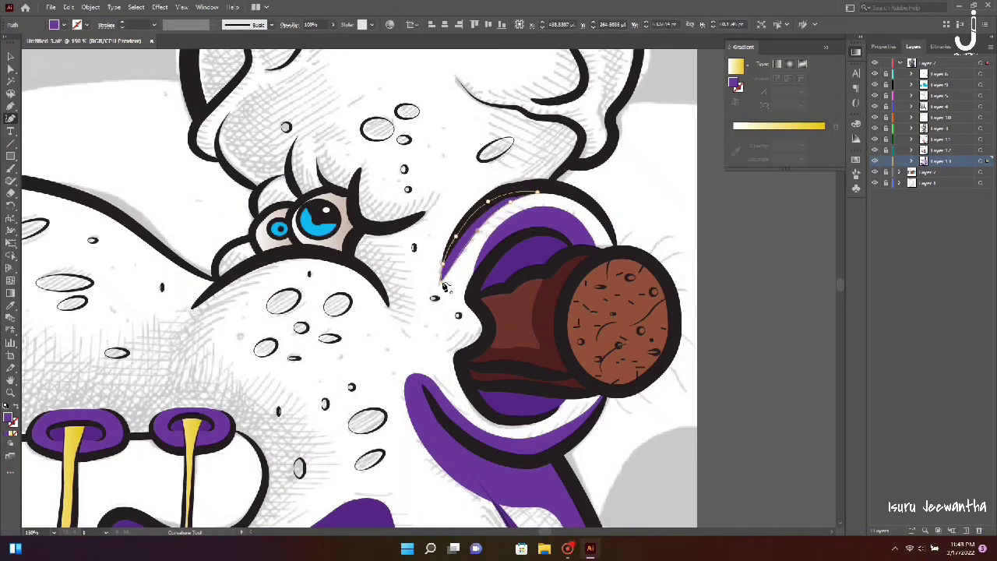
scroll(176, 242, "left", 5)
scroll(176, 242, "down", 5)
scroll(176, 242, "up", 1)
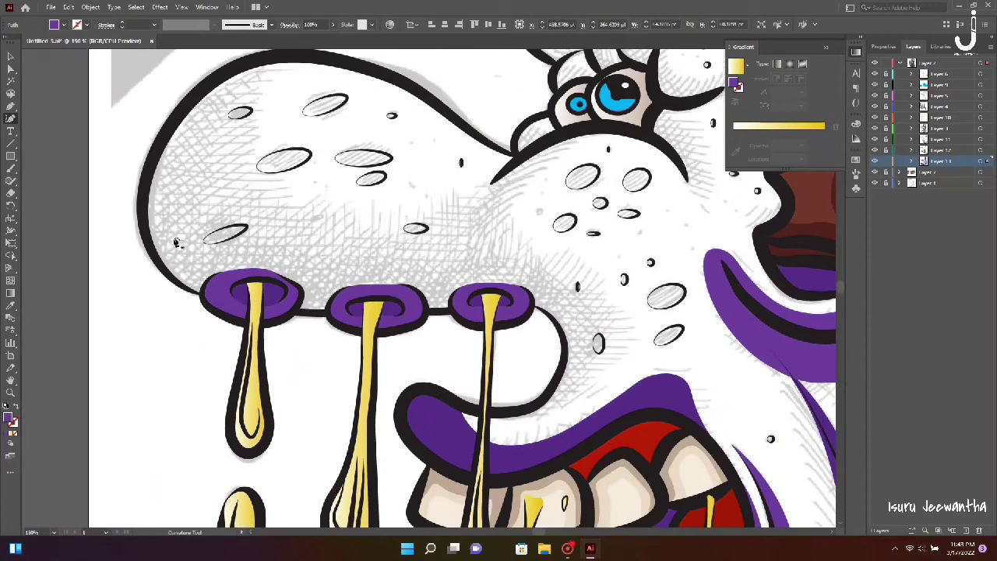
Start the snout shading at the mouth, run it up under the eye, and stretch it left.
left_click(514, 417)
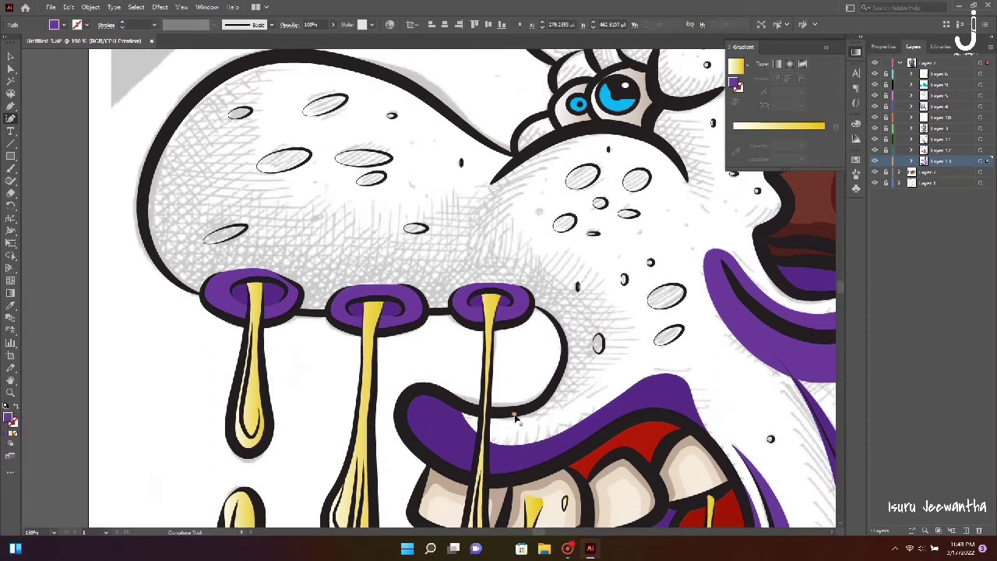
left_click(580, 393)
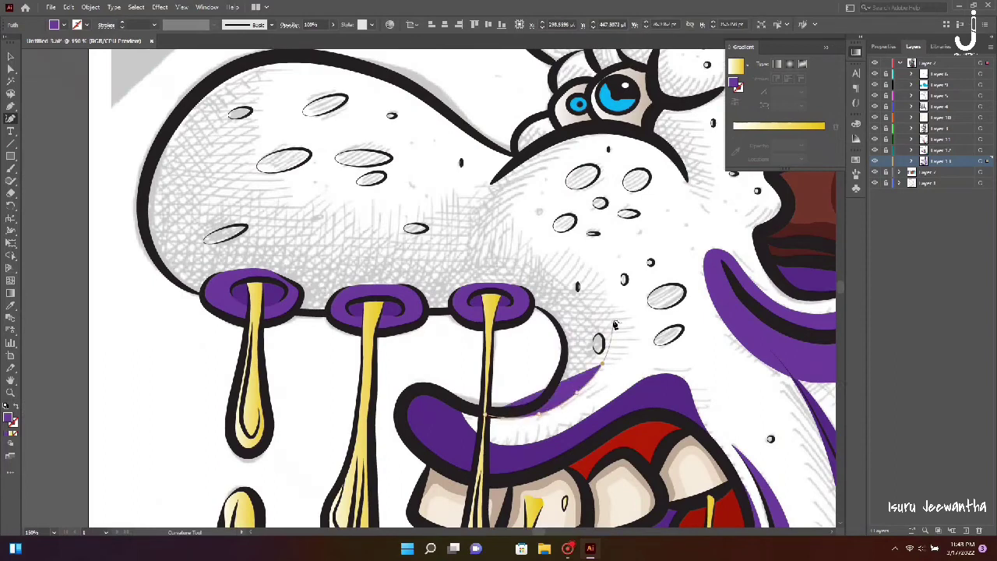
left_click(613, 331)
left_click(514, 231)
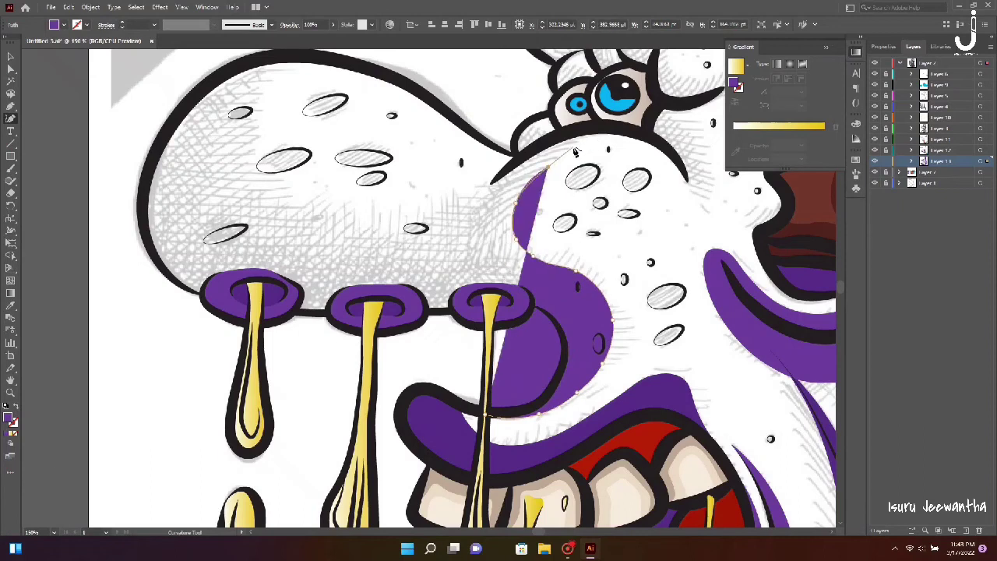
left_click(574, 154)
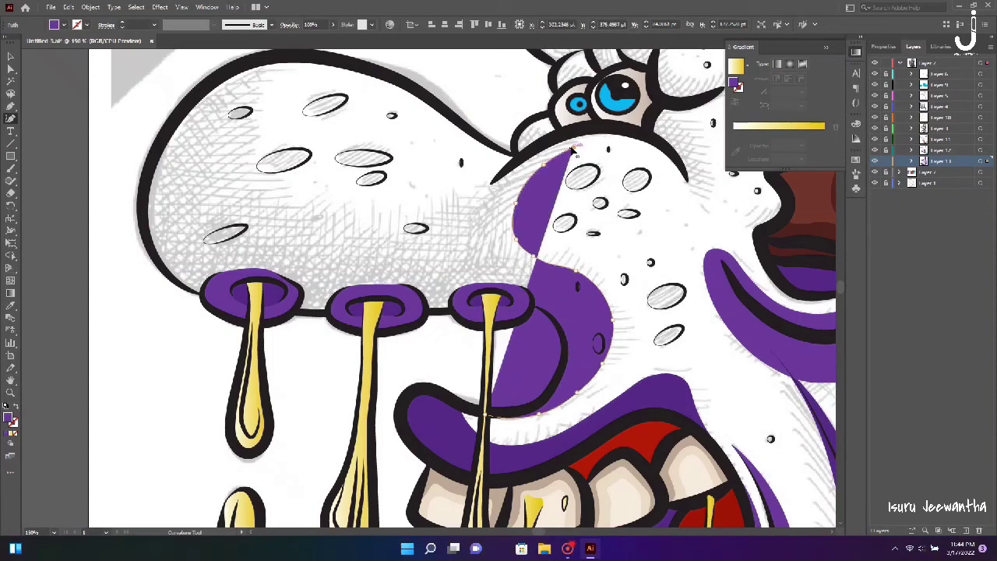
left_click(626, 133)
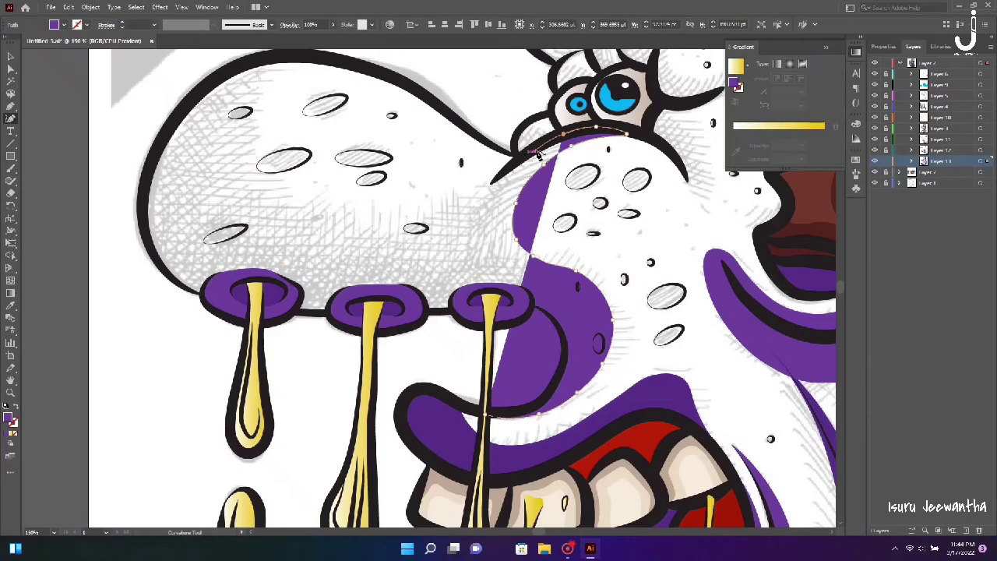
key("ctrl")
left_click_drag(492, 145, 483, 201)
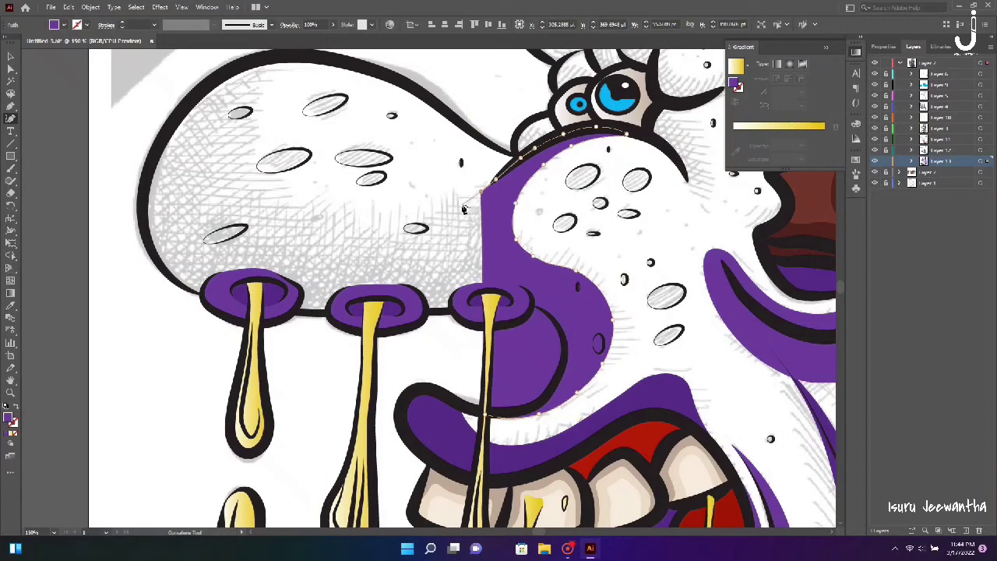
left_click_drag(484, 196, 366, 228)
Extend the snout shading across the snout and down its left outline.
left_click(313, 219)
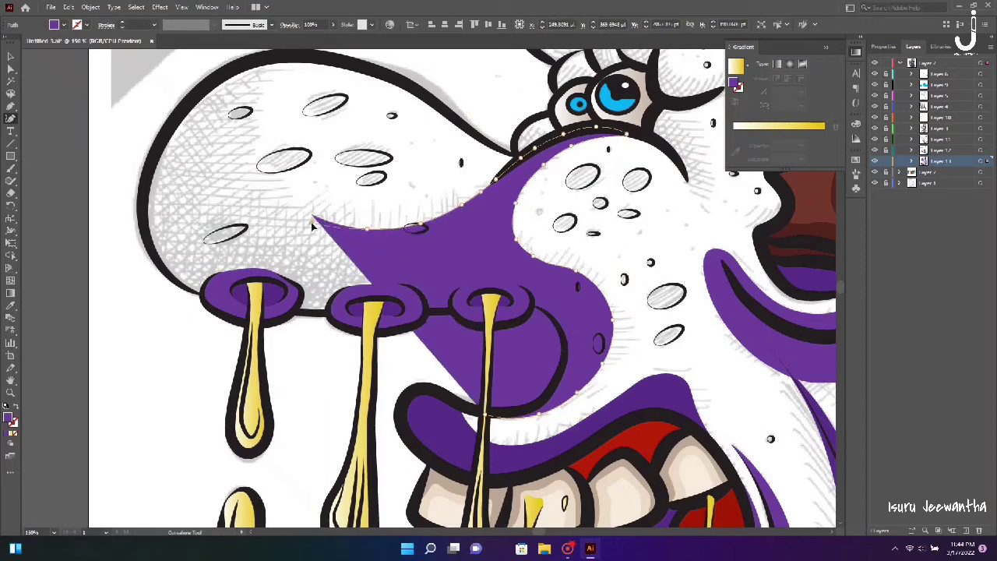
left_click(262, 212)
left_click(228, 159)
left_click(229, 113)
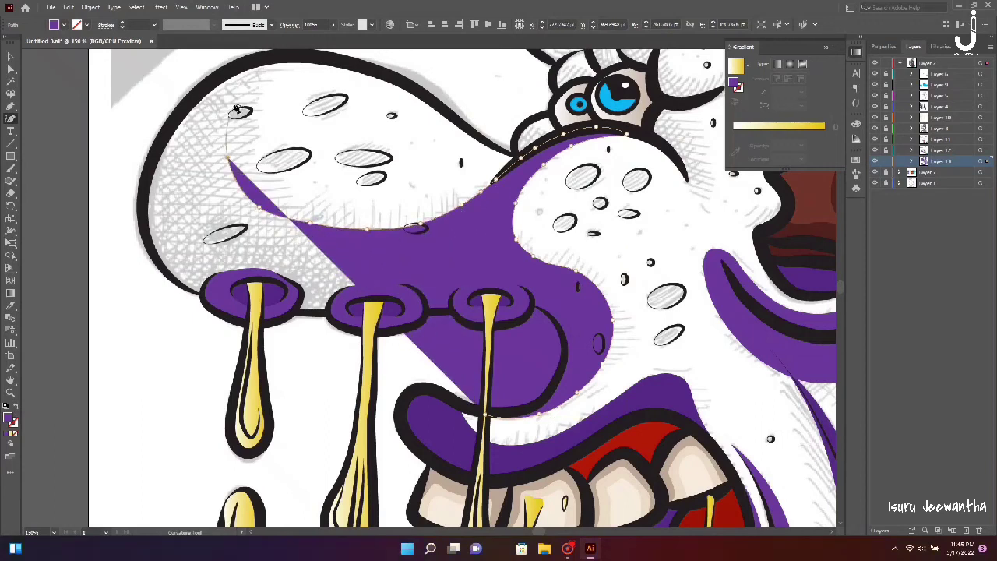
left_click(284, 61)
left_click(199, 92)
left_click(155, 146)
left_click(144, 191)
left_click(153, 254)
left_click(201, 294)
Trace the shading along the bottoms of all three nostrils to the last nostril's side.
left_click(236, 299)
left_click(275, 300)
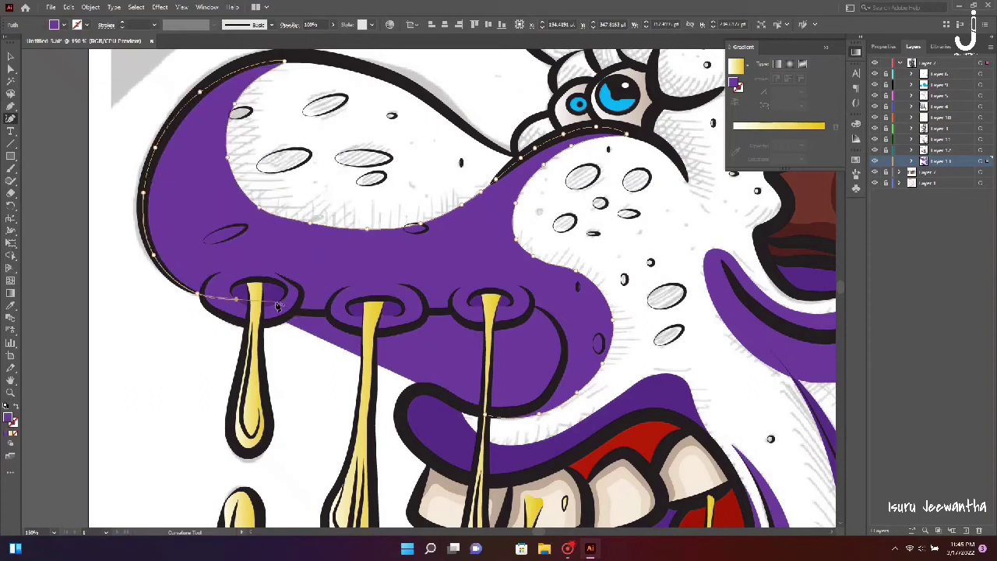
left_click(299, 311)
left_click(330, 312)
left_click(411, 312)
left_click(464, 310)
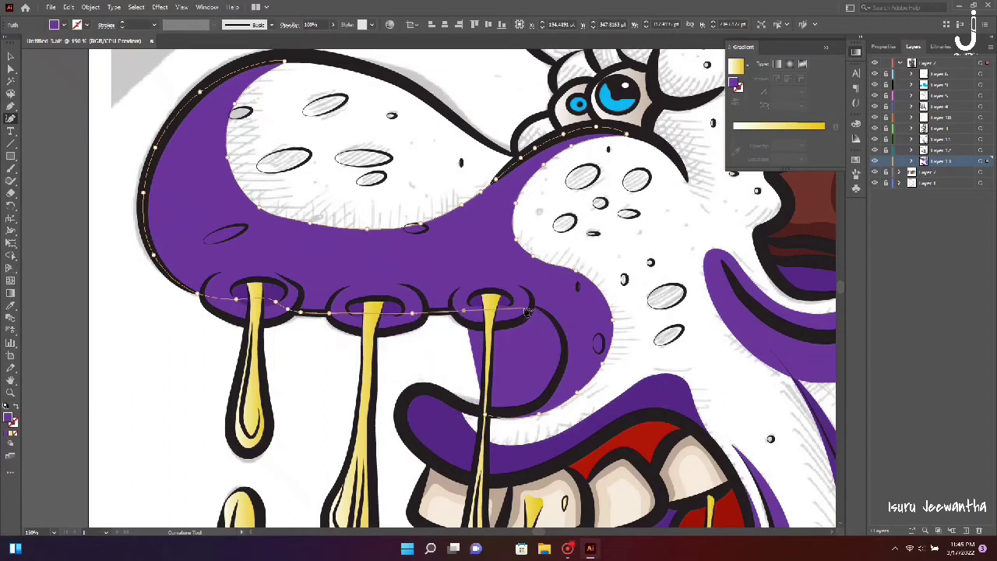
left_click(514, 307)
left_click(532, 306)
left_click(559, 331)
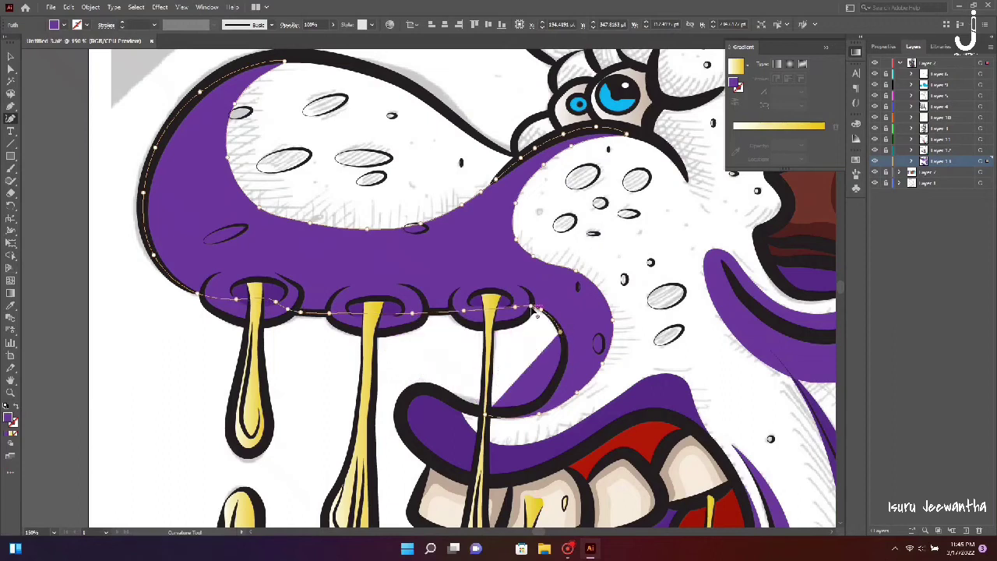
Close the snout shape down the right cheek, Eyedropper the purple fill, deselect, and fit the view.
key("ctrl+plus")
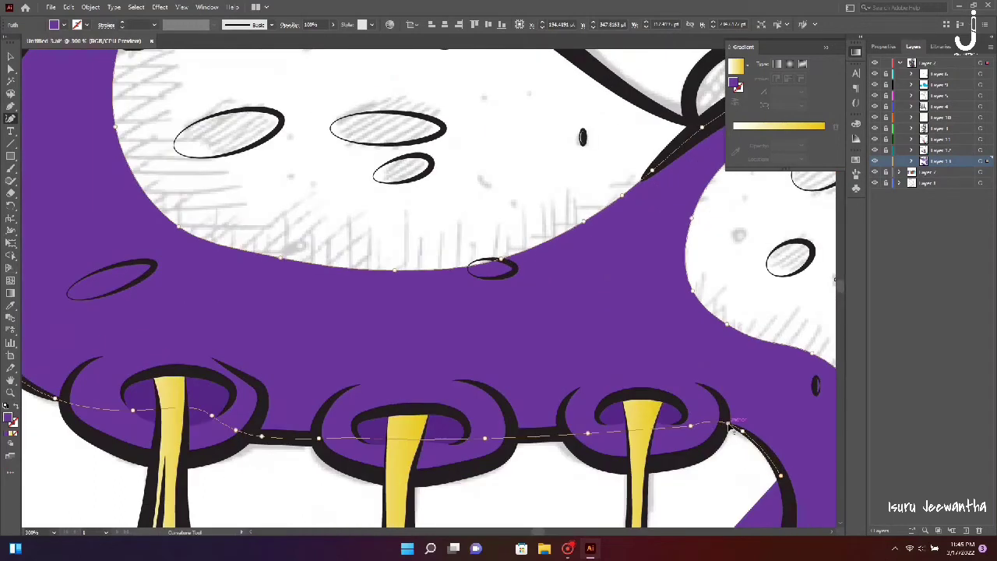
scroll(793, 477, "down", 5)
left_click(789, 270)
left_click(764, 340)
left_click(701, 380)
key("i")
left_click(241, 135)
key("v")
key("ctrl+shift+a")
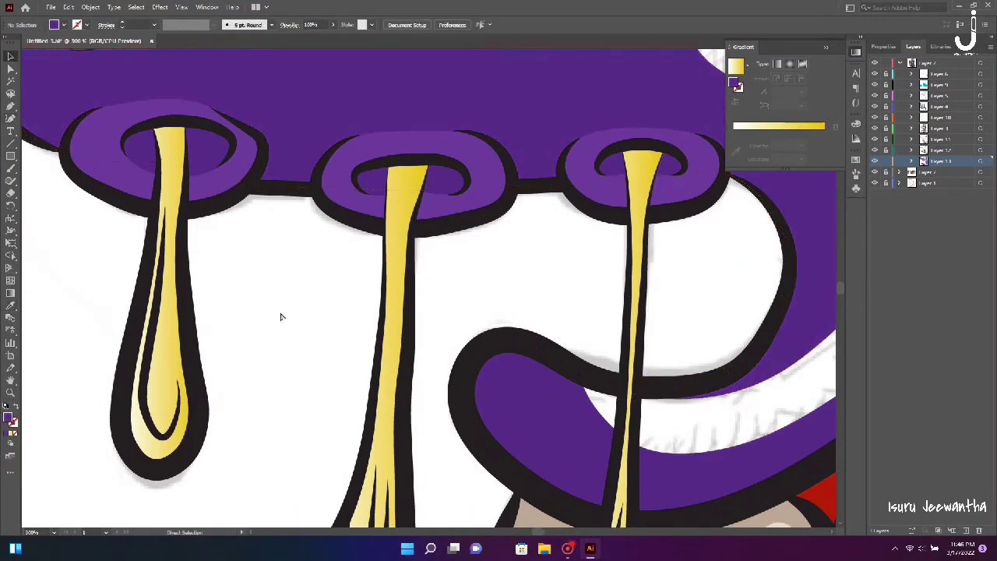
key("ctrl+0")
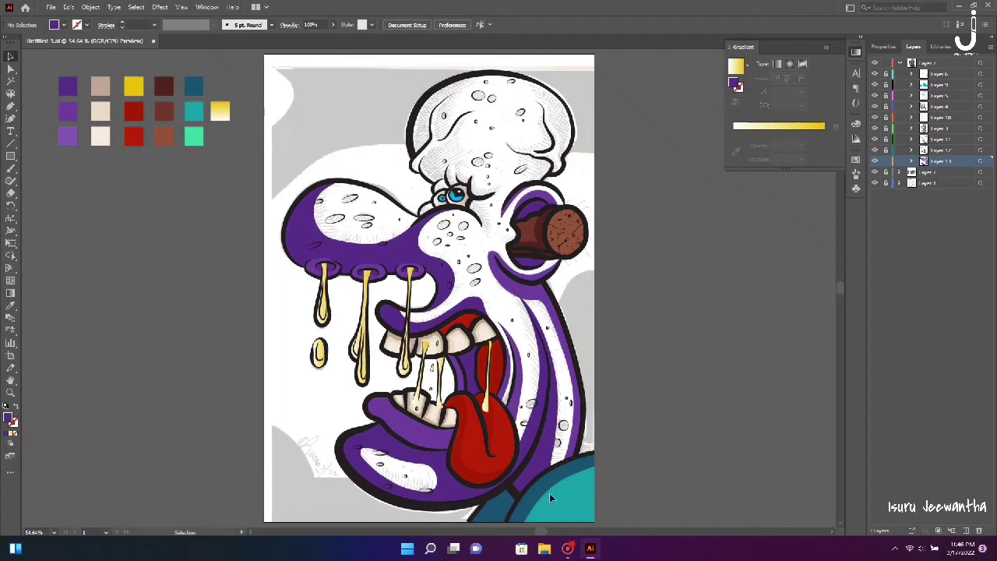
Begin a Curvature-tool shading shape up the inner outline of the head's left side.
scroll(545, 272, "up", 5)
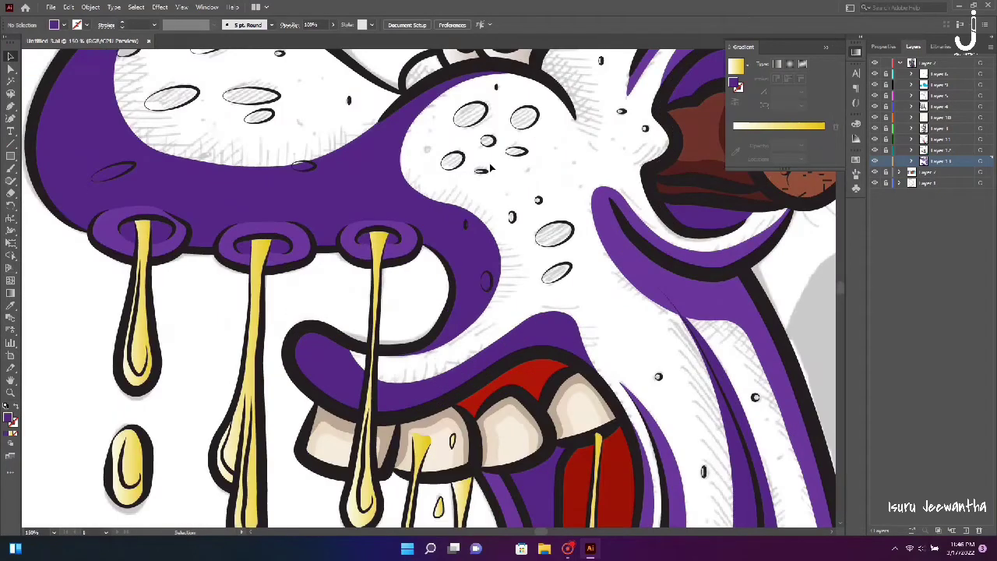
scroll(545, 296, "up", 2)
scroll(551, 317, "down", 2)
key("shift+grave")
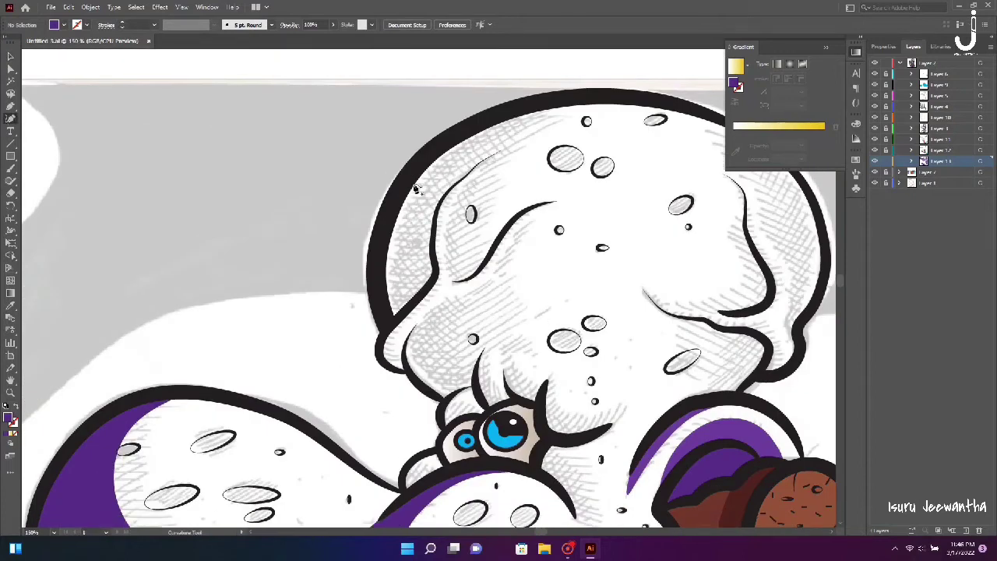
left_click(387, 325)
left_click(401, 312)
left_click(418, 295)
left_click(433, 278)
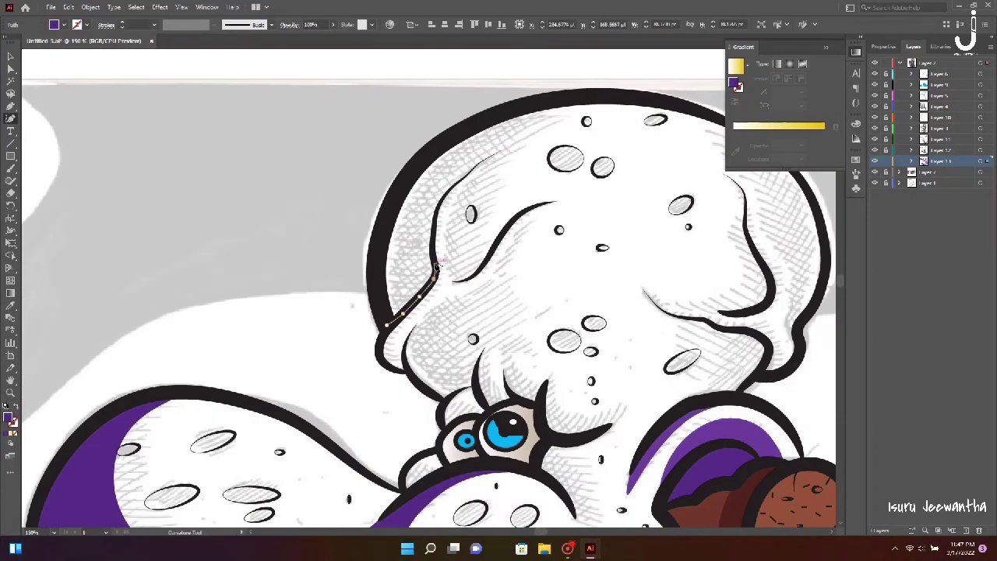
left_click(433, 261)
scroll(433, 261, "up", 2)
left_click(476, 312)
left_click(479, 293)
left_click(490, 262)
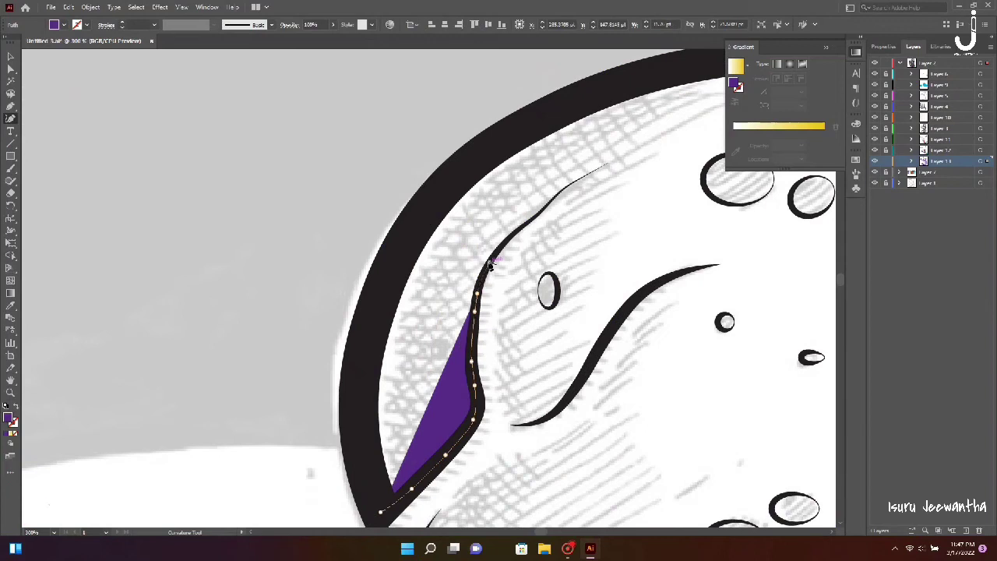
left_click(523, 225)
left_click(553, 197)
left_click(583, 179)
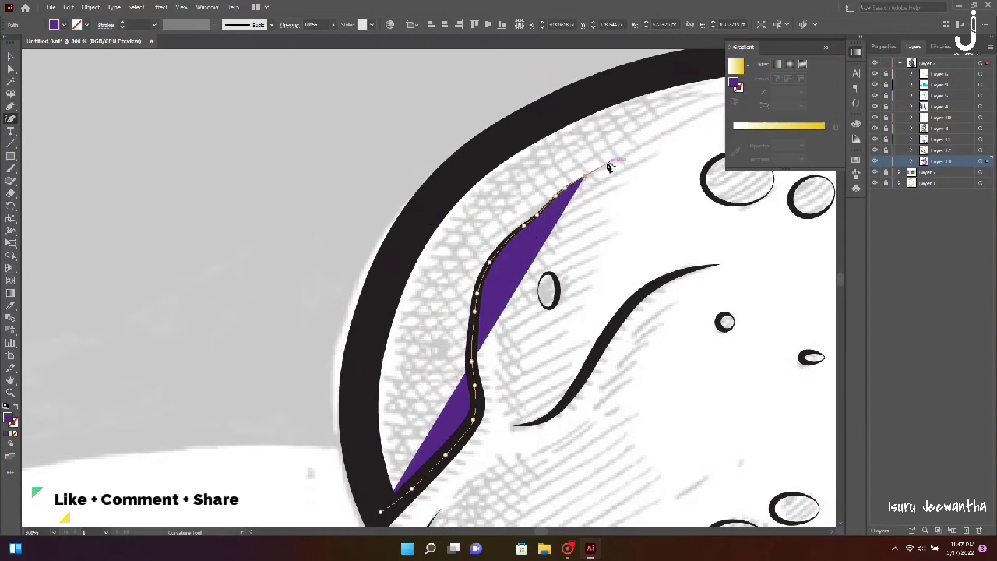
Carry the shading over the head top and back down the outer edge to close it.
scroll(609, 166, "right", 5)
left_click(320, 145)
left_click(427, 91)
left_click(489, 65)
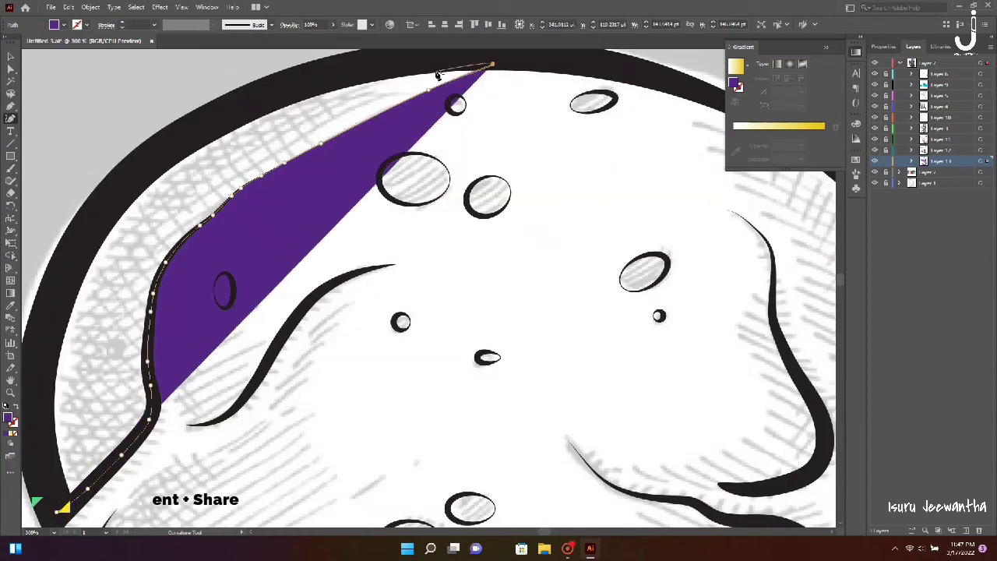
left_click(269, 93)
left_click(214, 125)
left_click(92, 228)
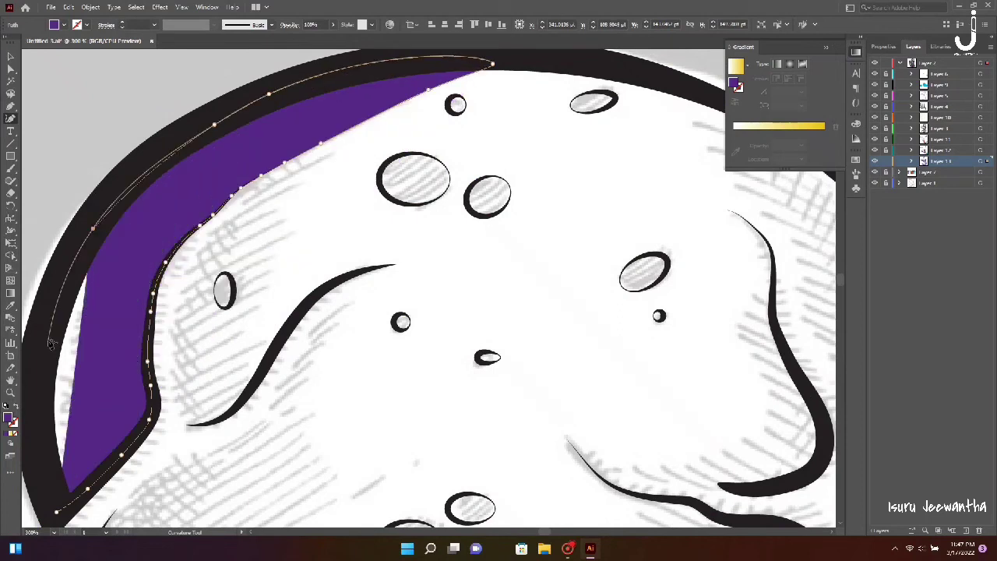
left_click(49, 343)
scroll(49, 342, "left", 2)
scroll(49, 343, "down", 2)
left_click(163, 330)
left_click(181, 408)
scroll(321, 382, "down", 2)
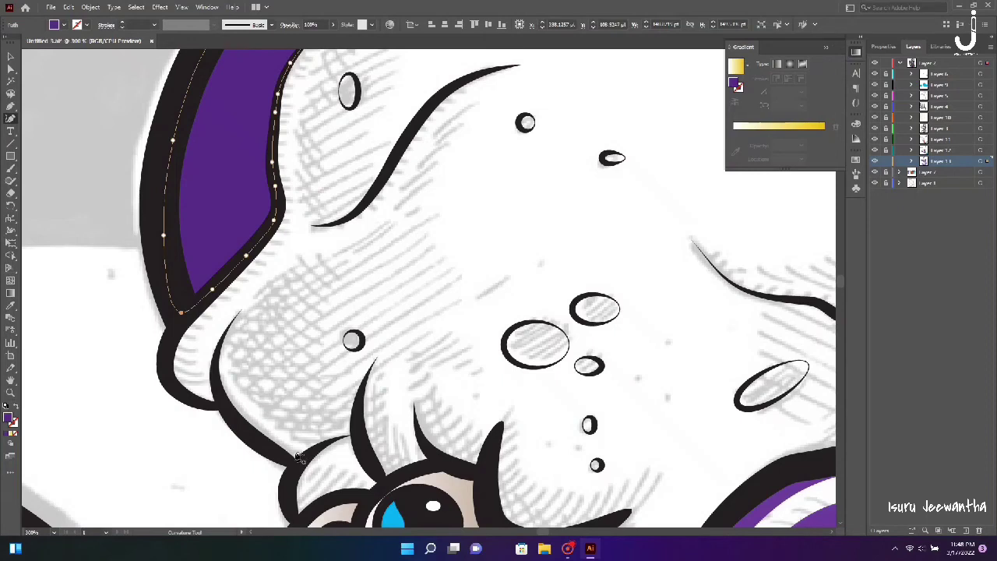
Start a second shading shape tracing down the inner line above the eye.
left_click(474, 101)
left_click(456, 115)
left_click(438, 131)
left_click(418, 165)
left_click(398, 201)
left_click(388, 220)
left_click(353, 243)
left_click(315, 256)
left_click(284, 273)
left_click(252, 297)
left_click(240, 311)
Extend the second shape down to the eye with no fill, then close it.
left_click(222, 340)
left_click(215, 379)
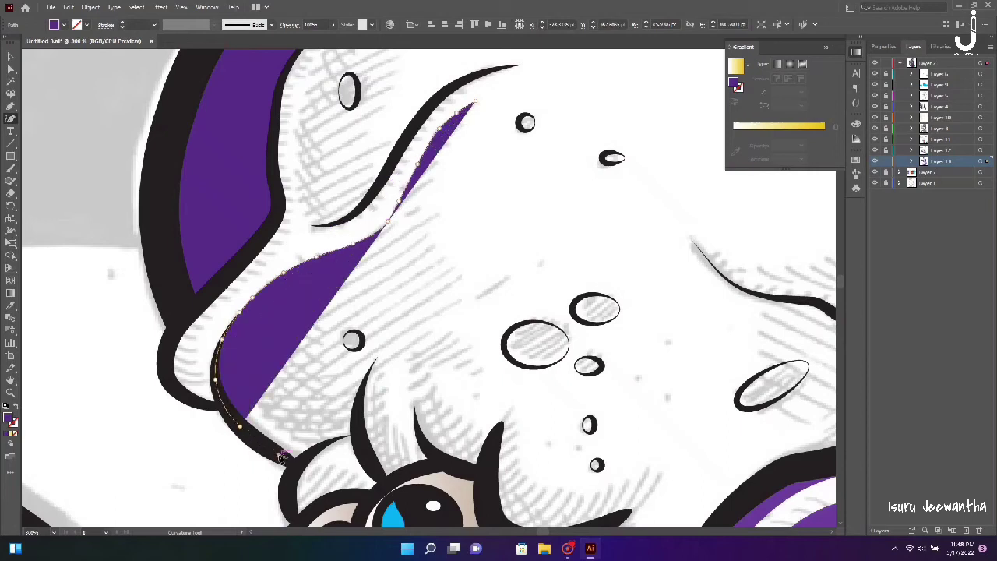
left_click(240, 426)
left_click(278, 453)
left_click(297, 465)
key("/")
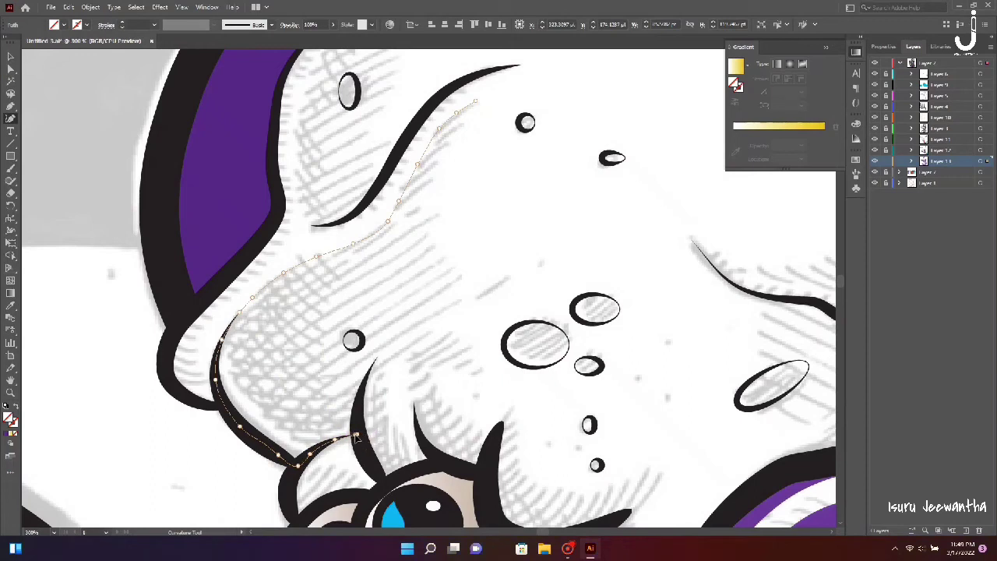
left_click(387, 481)
left_click(387, 366)
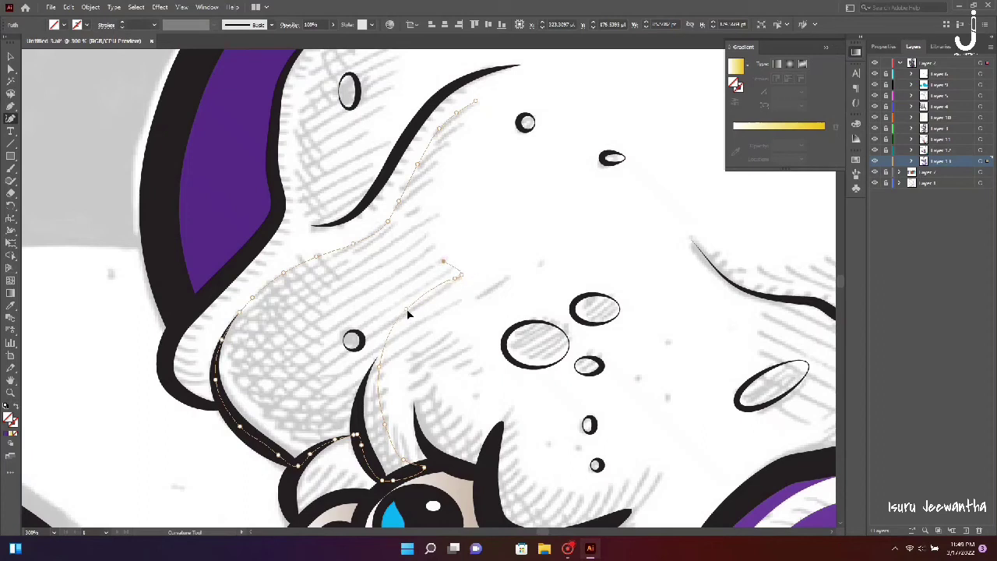
left_click(428, 232)
left_click(435, 162)
left_click(475, 101)
Fill the second shape purple, deselect it, and fit the artboard in view.
left_click(11, 306)
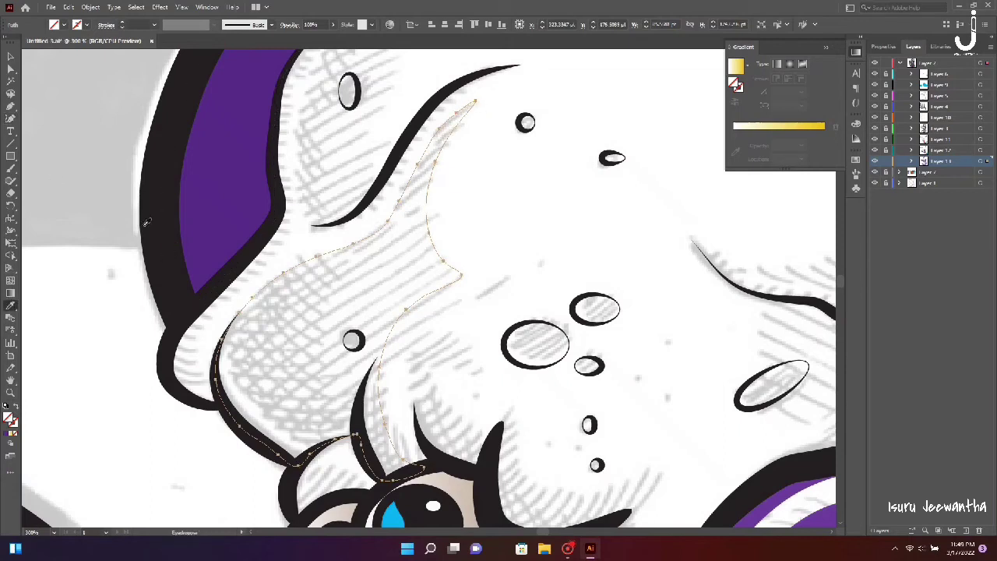
left_click(234, 171)
scroll(351, 312, "down", 3)
left_click(11, 54)
key("ctrl+shift+a")
key("ctrl+0")
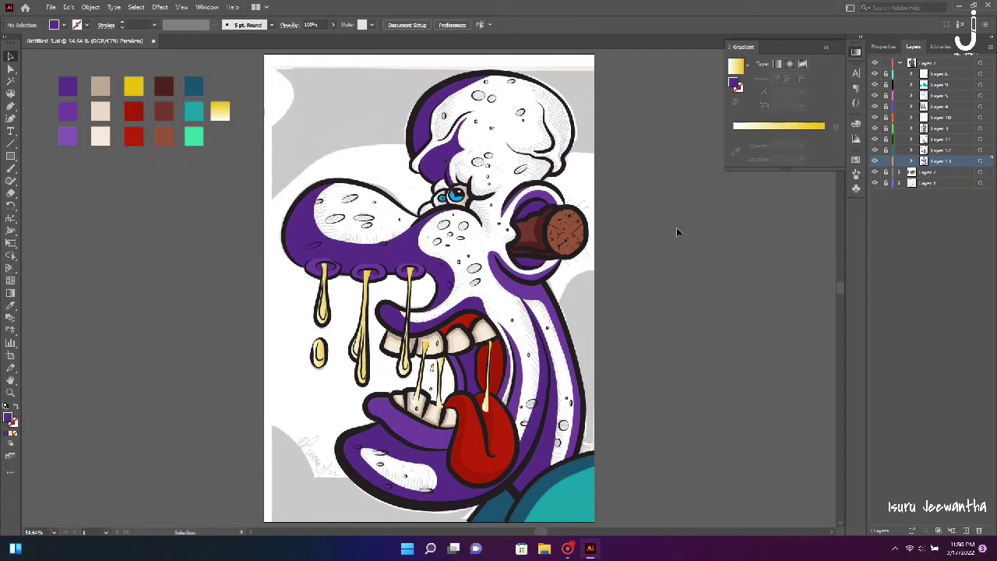
Add a new layer and trace shading down the head dome's right edge.
key("ctrl+1")
scroll(633, 255, "up", 2)
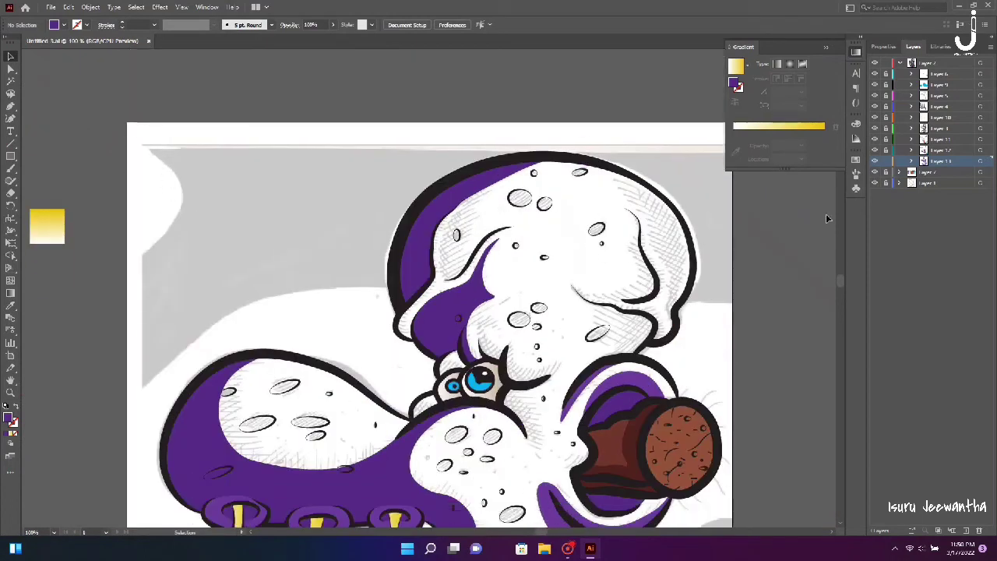
left_click(952, 530)
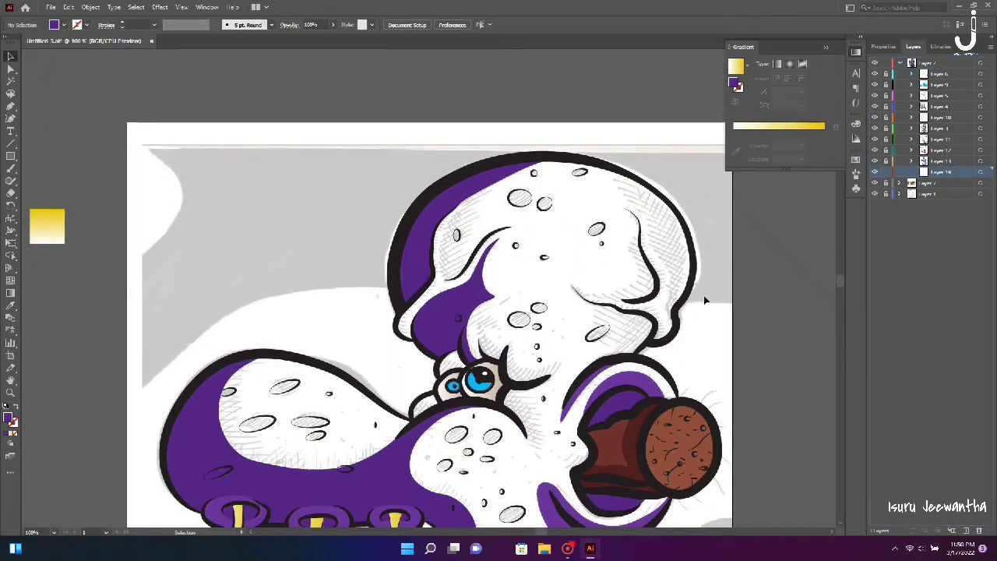
scroll(209, 144, "down", 2)
key("shift+grave")
left_click(606, 91)
left_click(633, 116)
left_click(665, 188)
left_click(668, 206)
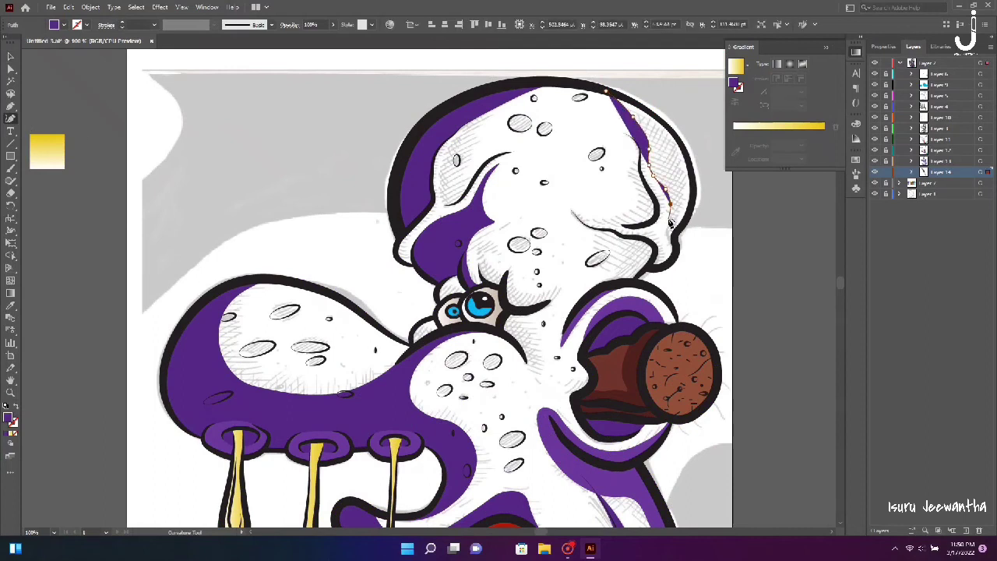
left_click(675, 232)
Close the right-edge strip, Eyedropper the purple fill onto it, and deselect.
left_click(680, 225)
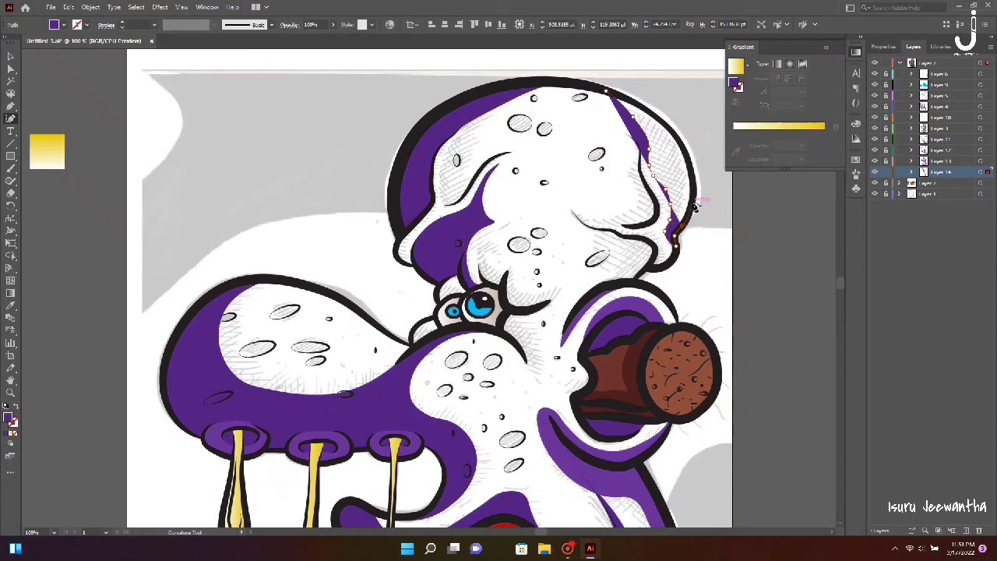
left_click(689, 159)
left_click(607, 92)
key("i")
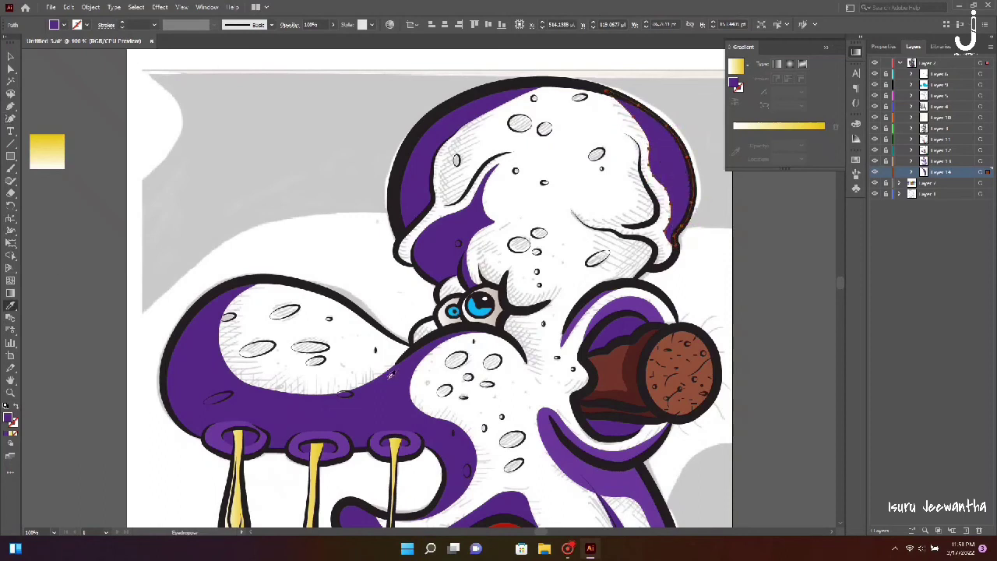
left_click(618, 305)
key("ctrl+shift+a")
key("shift+grave")
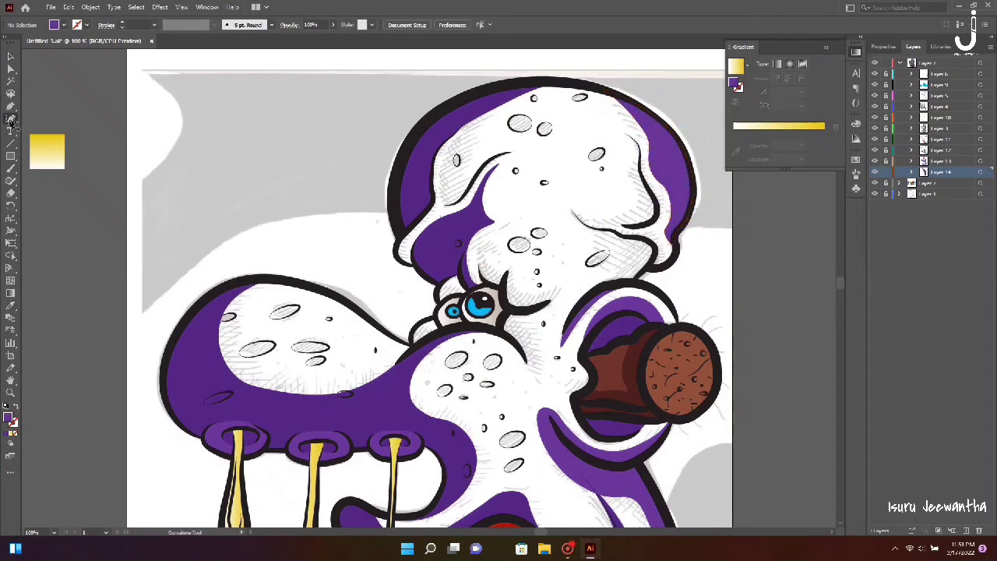
key("ctrl+equal")
Begin a shading shape along the inner stroke of the upper head curl.
scroll(667, 204, "up", 5)
left_click(459, 178)
left_click(471, 188)
left_click(480, 200)
left_click(477, 230)
left_click(465, 253)
left_click(472, 270)
left_click(488, 292)
left_click(479, 326)
left_click(448, 342)
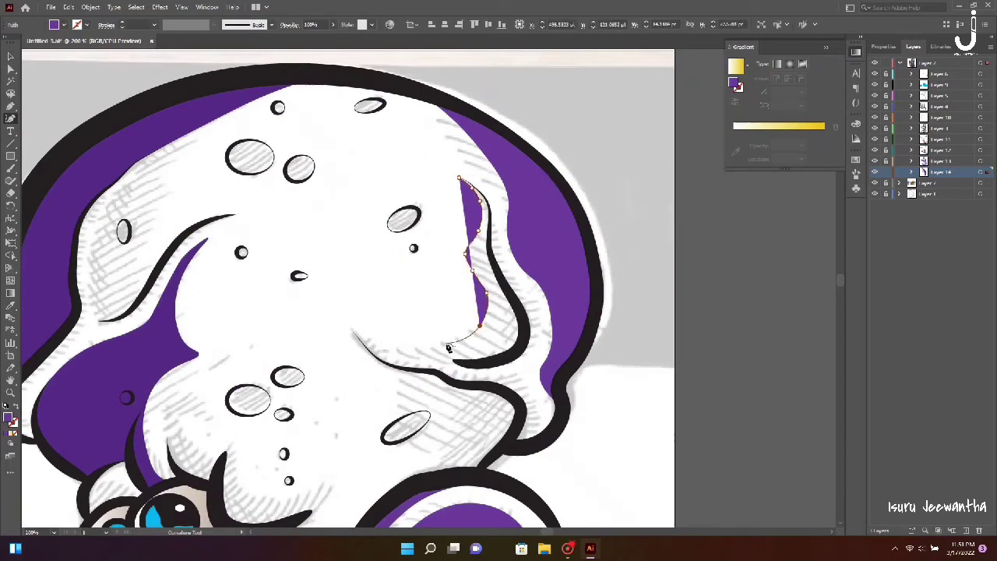
left_click(408, 351)
left_click(379, 349)
left_click(352, 329)
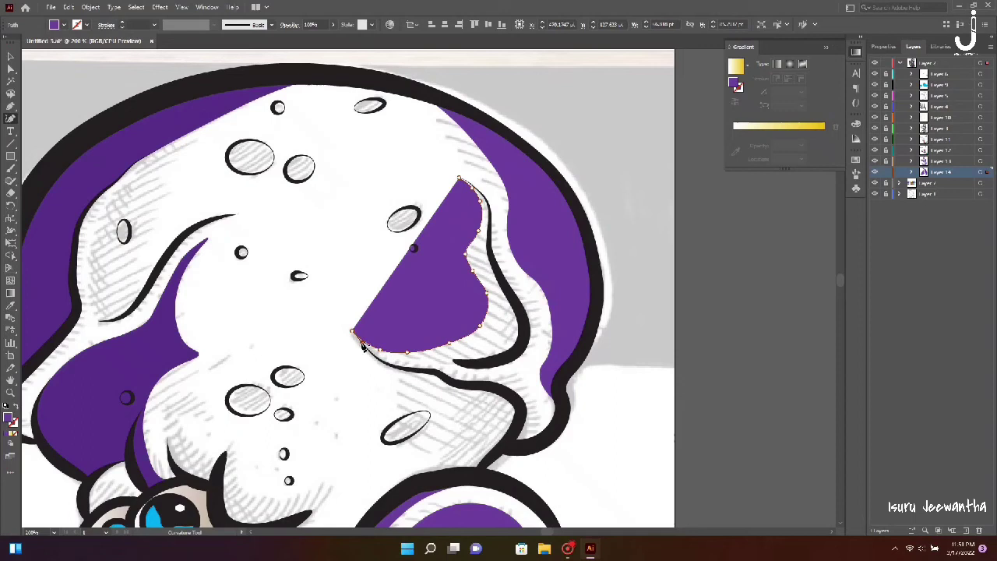
Trace the shape along the lower curl line toward the hair's lower edge.
left_click(366, 348)
left_click(382, 359)
left_click(400, 368)
left_click(416, 372)
left_click(433, 374)
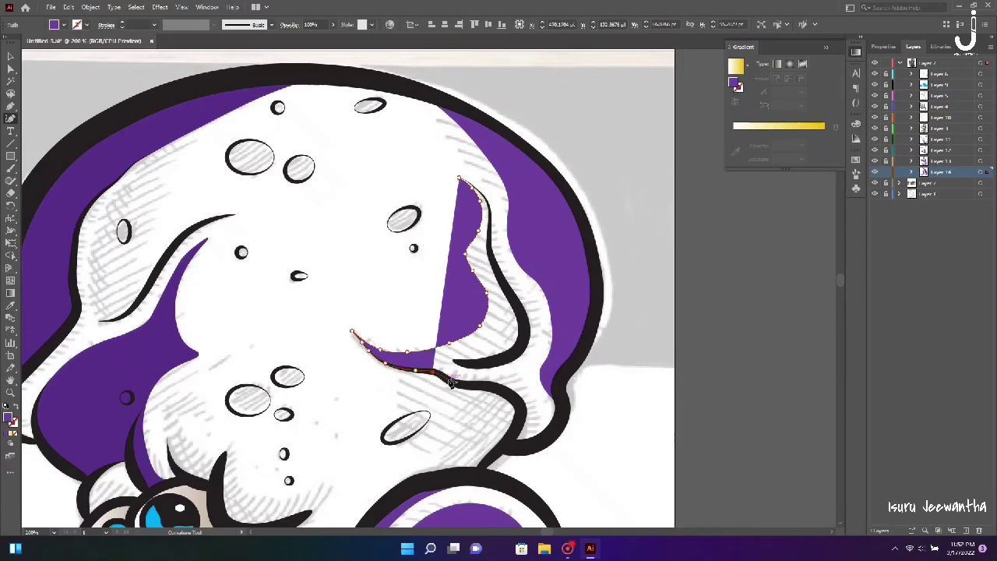
left_click(450, 381)
scroll(457, 427, "down", 3)
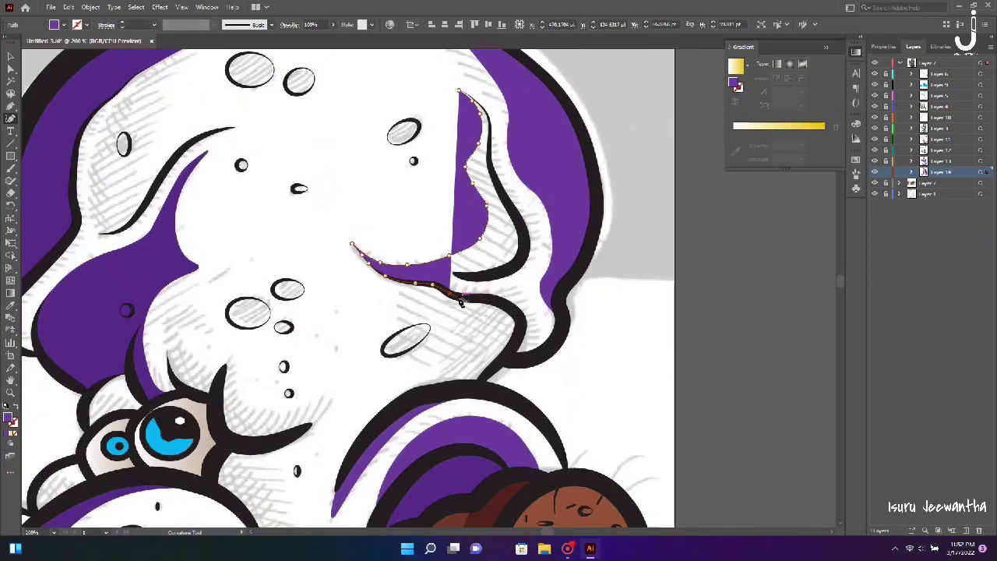
left_click(455, 329)
left_click(438, 357)
left_click(395, 409)
left_click(424, 394)
left_click(456, 389)
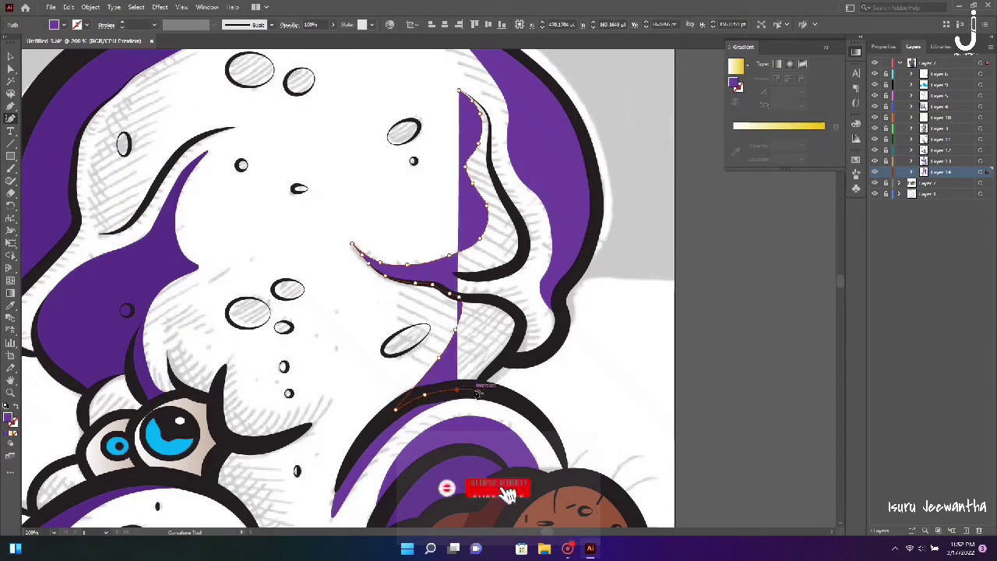
Close the shape up the hair's right edge, fill it purple, and view the artboard.
left_click(474, 388)
left_click(483, 378)
left_click(504, 359)
left_click(520, 355)
left_click(536, 353)
left_click(538, 329)
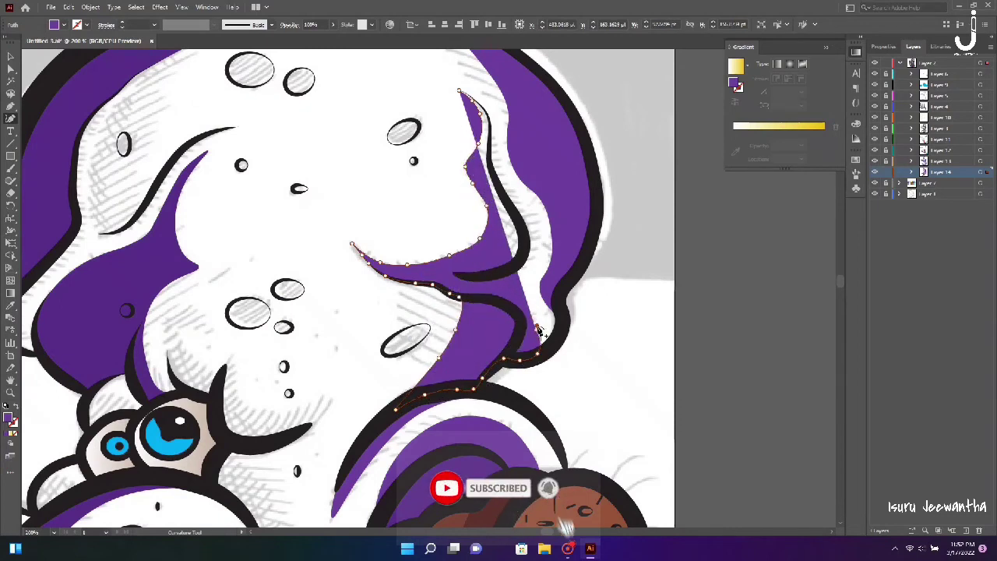
left_click(532, 308)
left_click(509, 289)
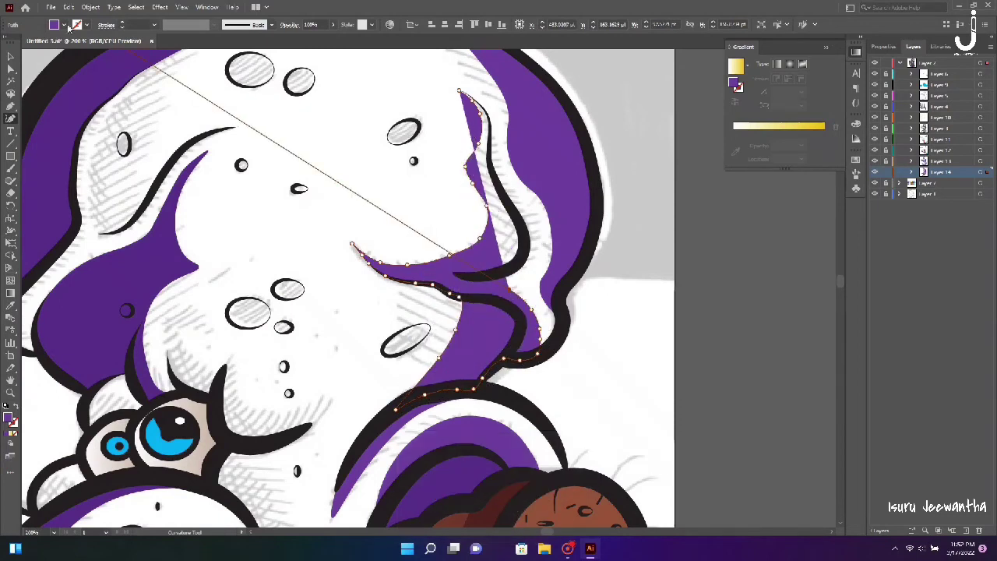
left_click(54, 24)
left_click(35, 58)
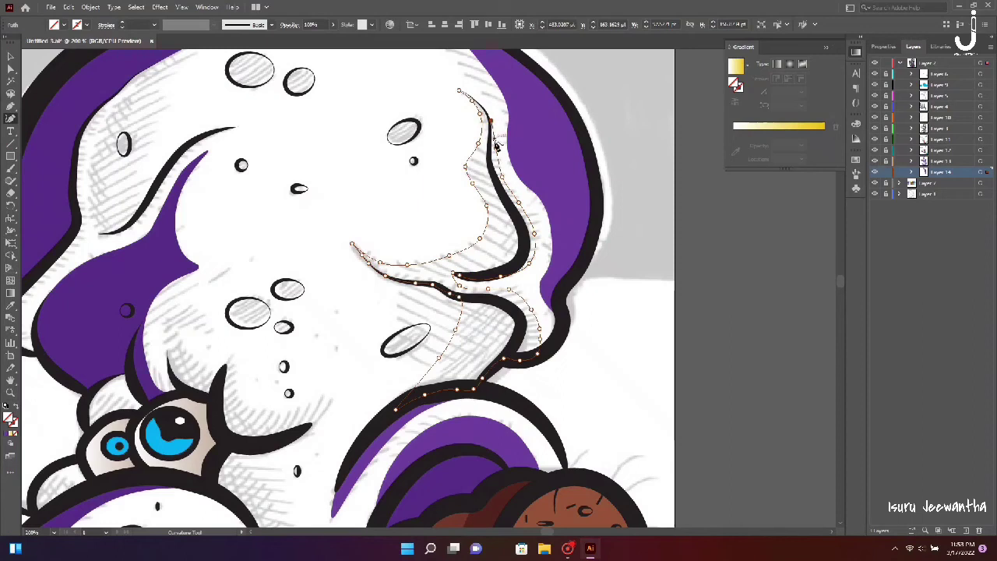
scroll(495, 145, "up", 2)
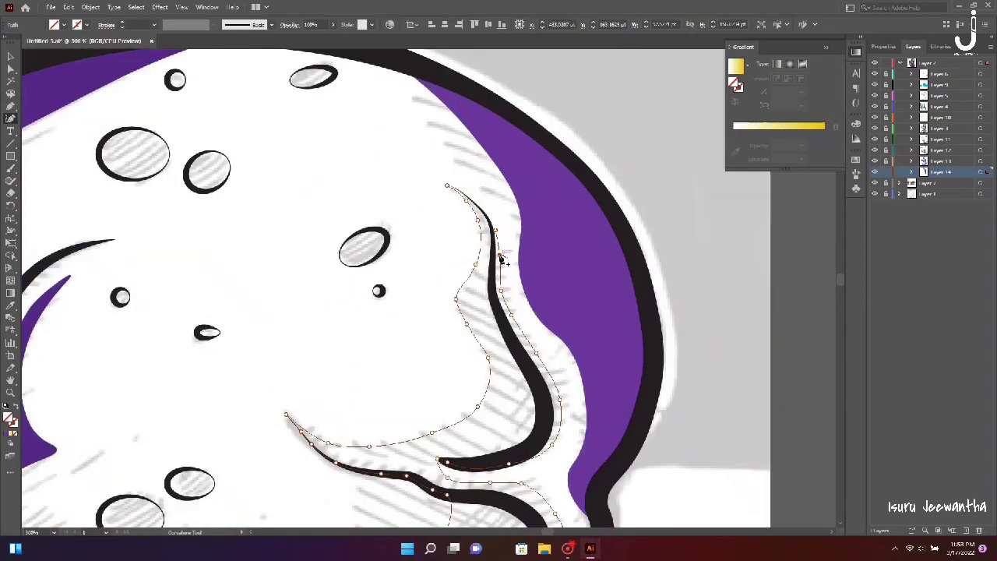
scroll(448, 301, "left", 5)
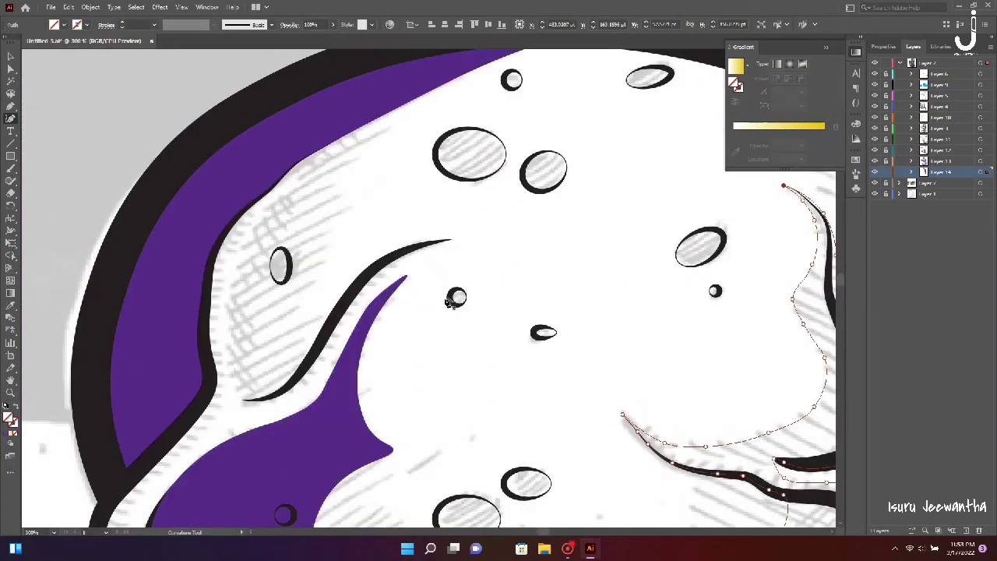
key("ctrl+0")
key("v")
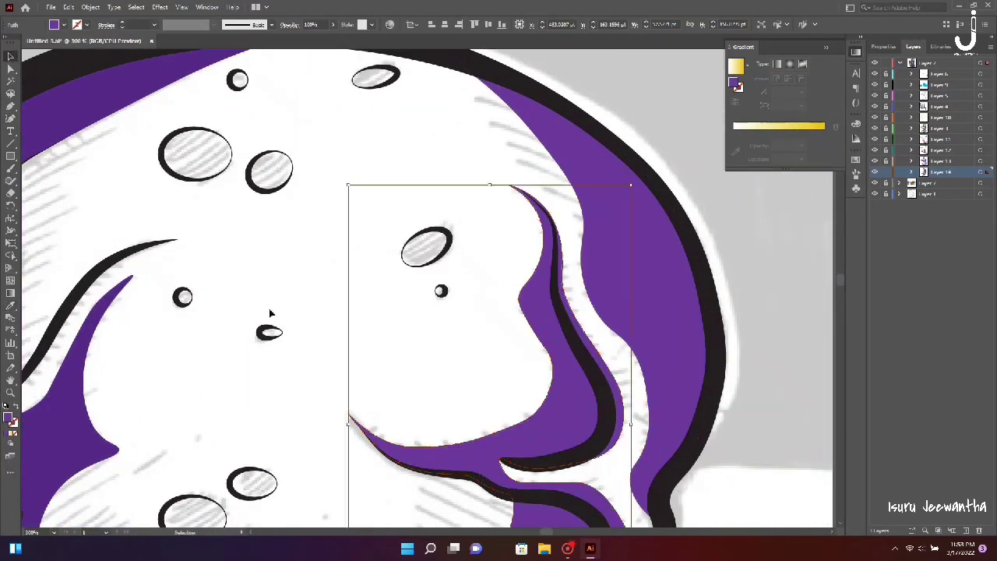
key("ctrl+equal")
key("ctrl+equal")
key("ctrl+equal")
scroll(637, 173, "up", 3)
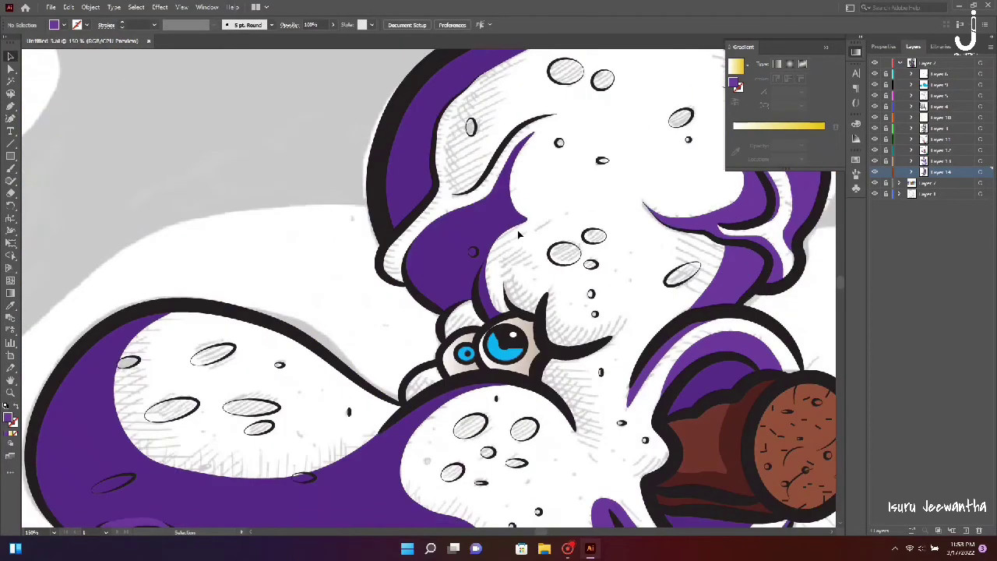
Draw a small closed purple shading shape beside the small eye with the Curvature tool.
left_click(11, 118)
key("ctrl+equal")
key("ctrl+equal")
left_click(387, 322)
left_click(377, 304)
left_click(384, 278)
left_click(400, 262)
left_click(445, 284)
left_click(431, 298)
left_click(407, 314)
left_click(387, 322)
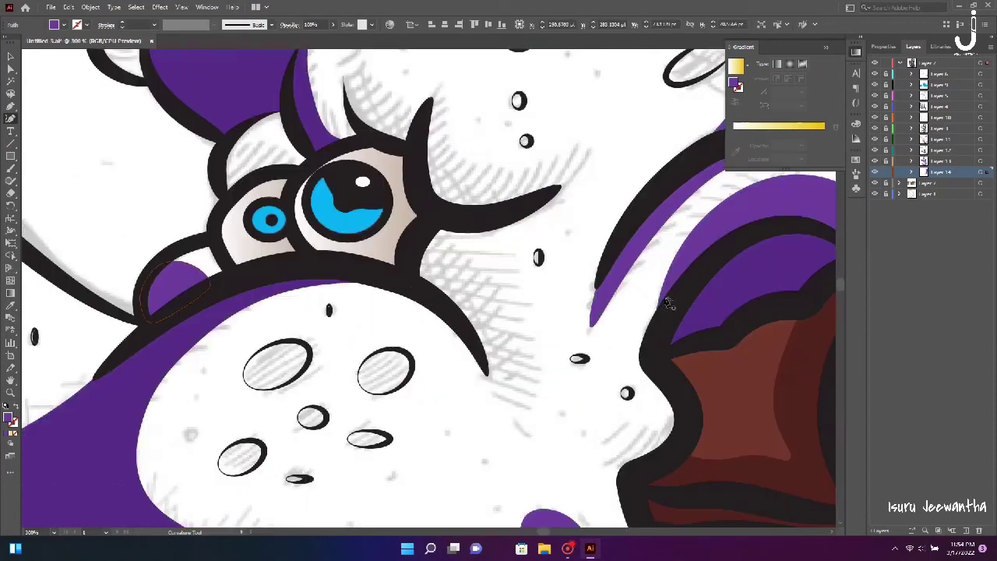
Trace purple shading along the black stroke below the eye, up toward the eye.
scroll(441, 392, "right", 5)
left_click(446, 391)
left_click(479, 412)
left_click(487, 370)
left_click(468, 307)
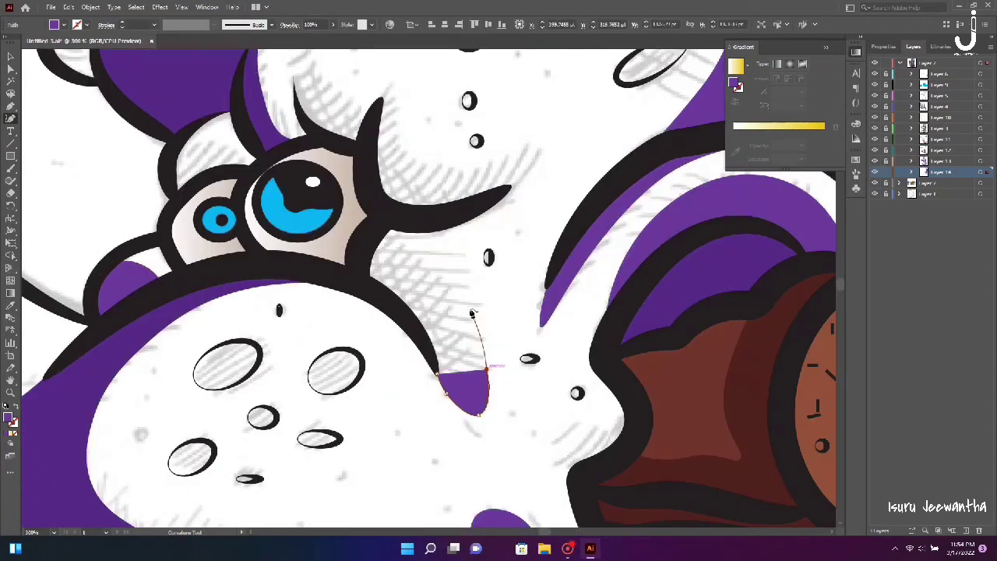
left_click(430, 266)
left_click(384, 225)
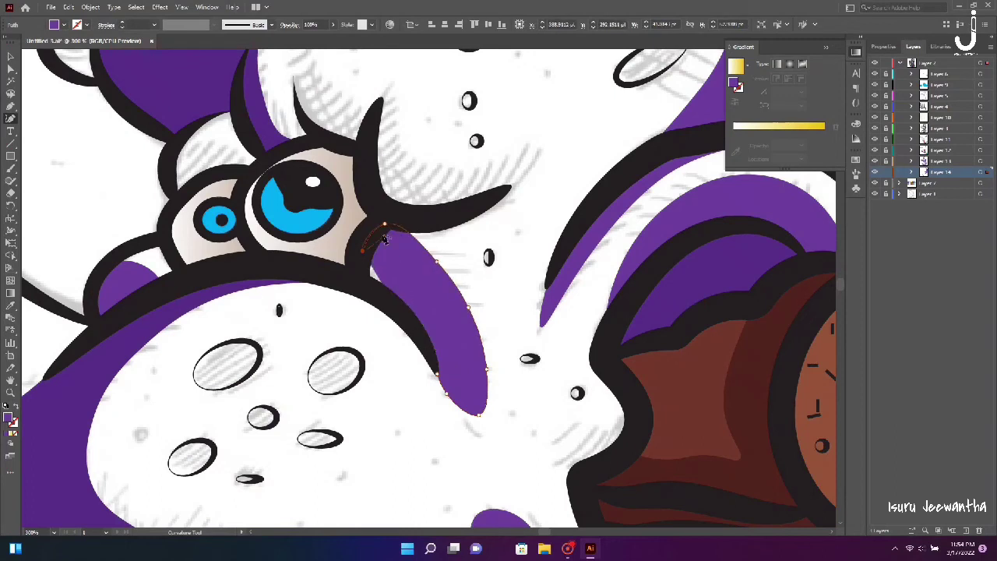
left_click(357, 286)
left_click(381, 301)
left_click(413, 329)
Draw a purple shape above the large eye with a hooked top and inward-curving lower edge.
scroll(564, 330, "up", 3)
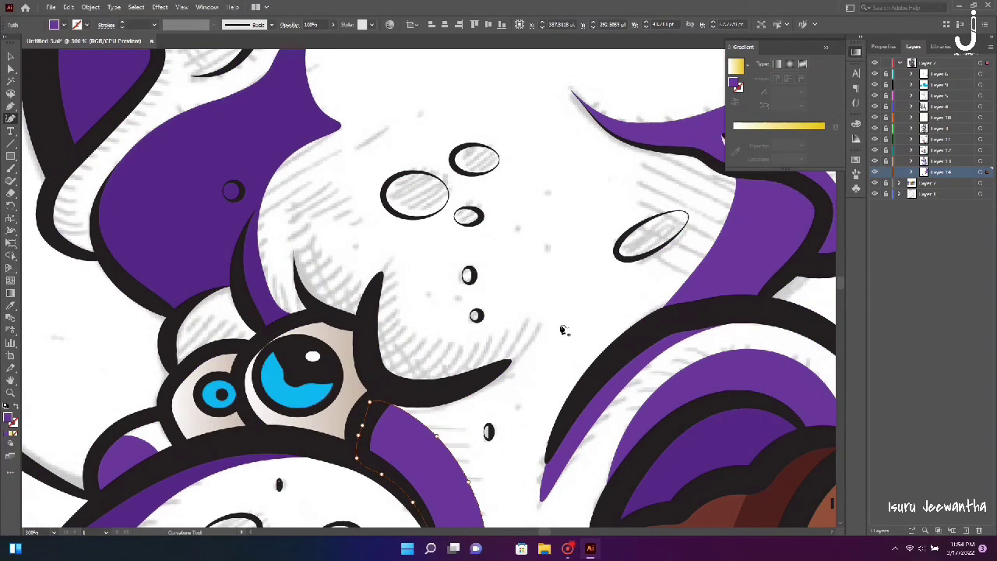
left_click(541, 323)
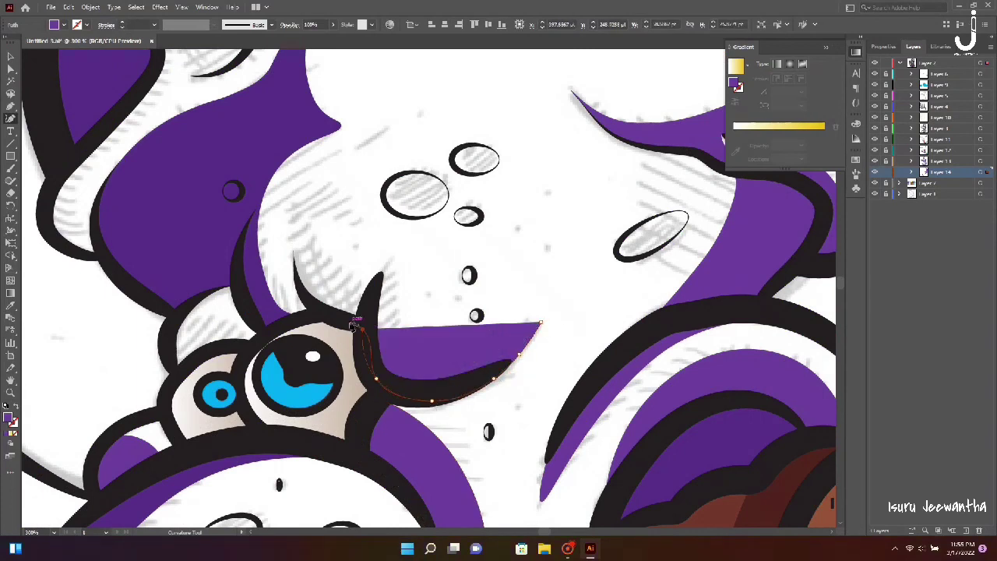
left_click(299, 287)
left_click(294, 265)
left_click(297, 246)
left_click(307, 225)
left_click(317, 226)
left_click(321, 255)
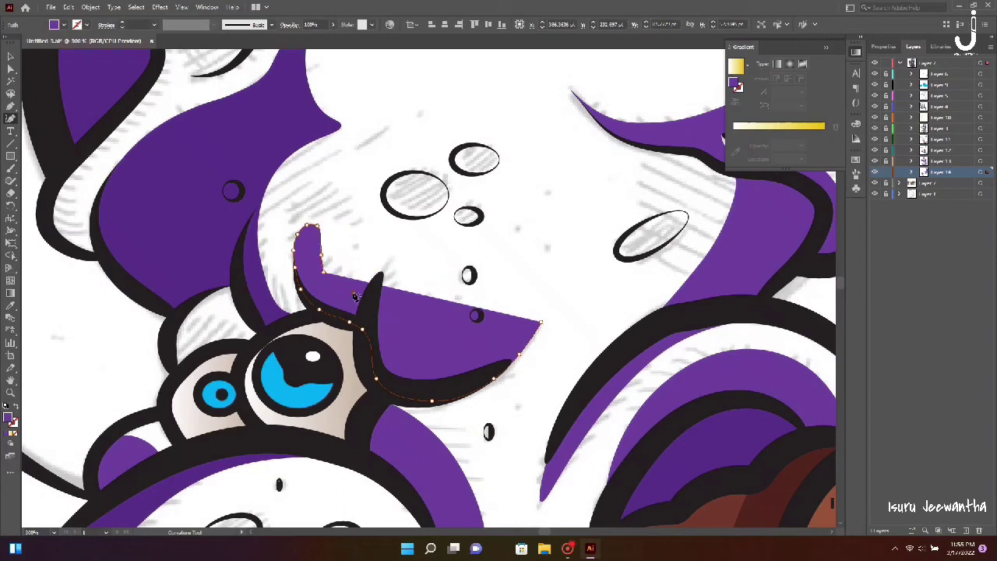
left_click(354, 290)
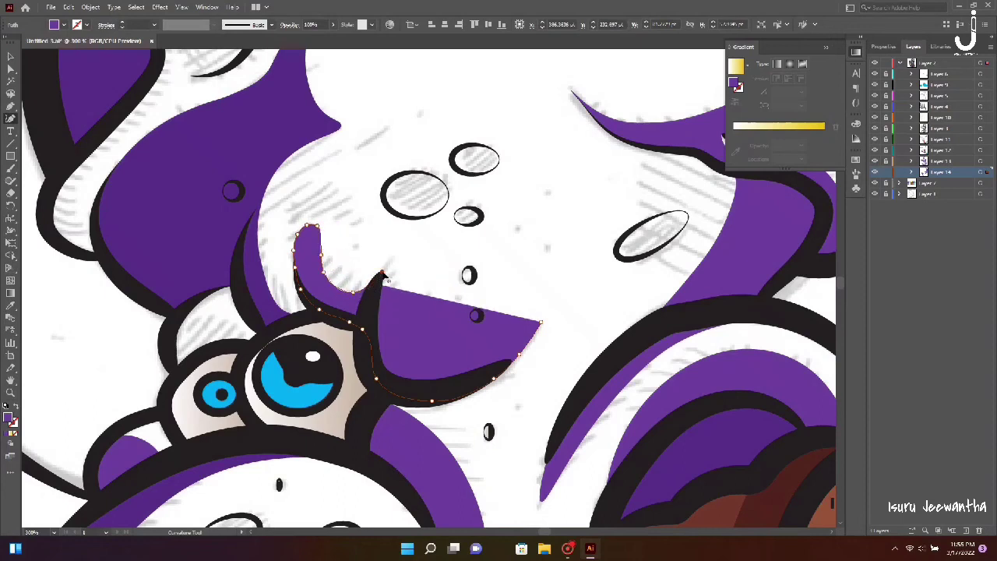
left_click(441, 357)
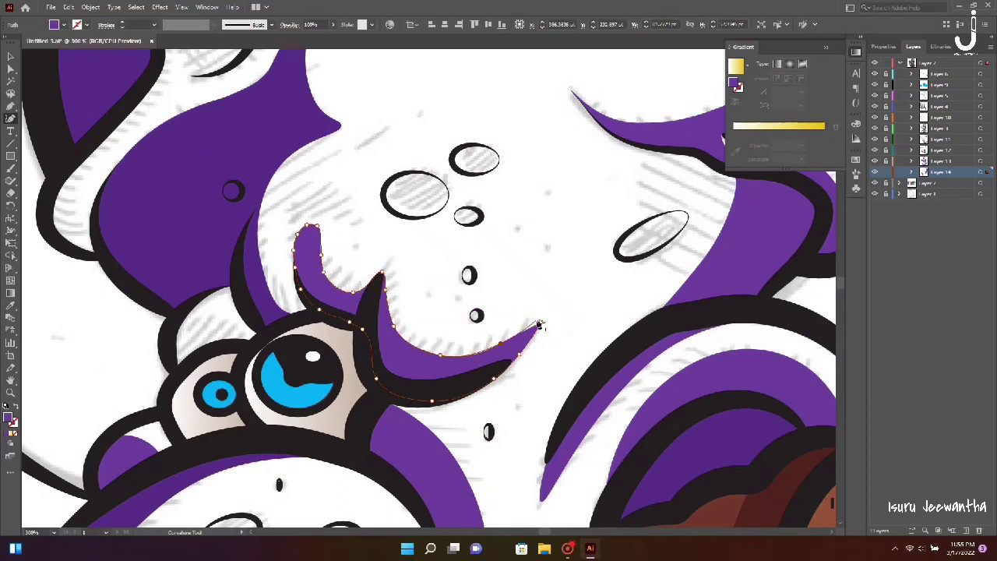
Begin a purple shading shape along the crease over the top of the eyes.
scroll(506, 413, "down", 3)
scroll(505, 414, "down", 3)
scroll(483, 327, "up", 4)
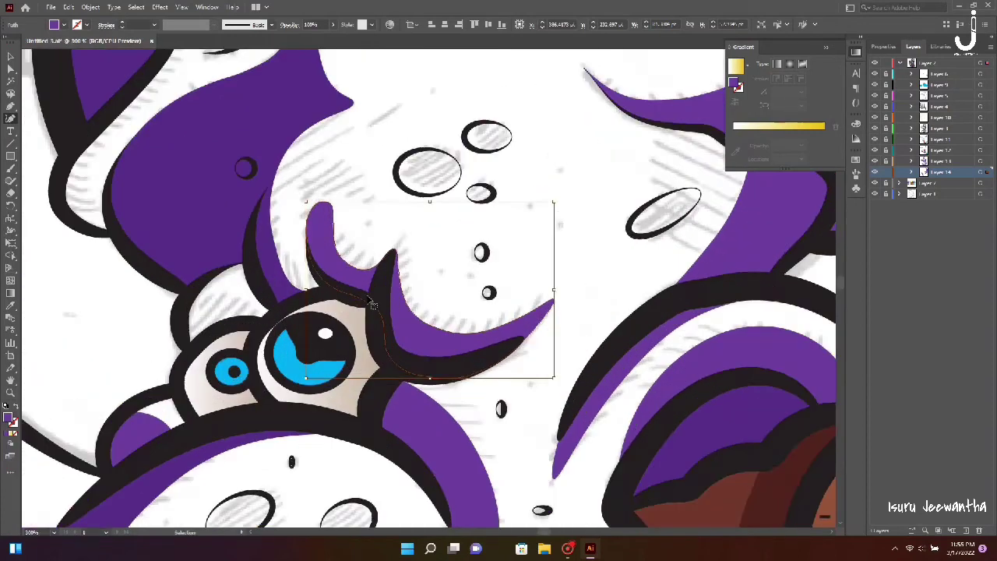
scroll(403, 350, "up", 3)
left_click(411, 333)
left_click(380, 301)
left_click(310, 295)
left_click(299, 366)
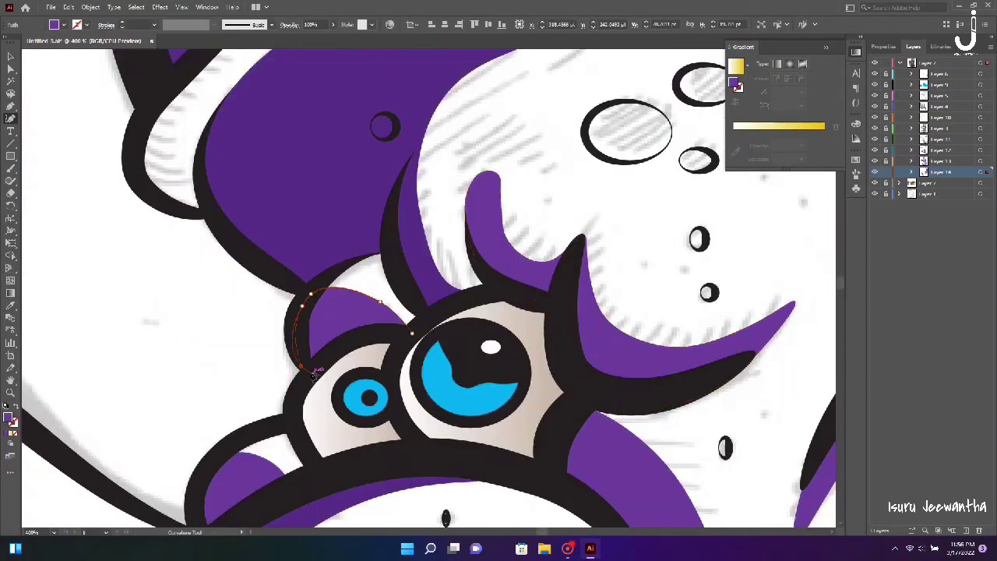
scroll(361, 230, "up", 5)
Trace purple shading up the head's inner black stroke toward the top of the head.
scroll(361, 233, "up", 2)
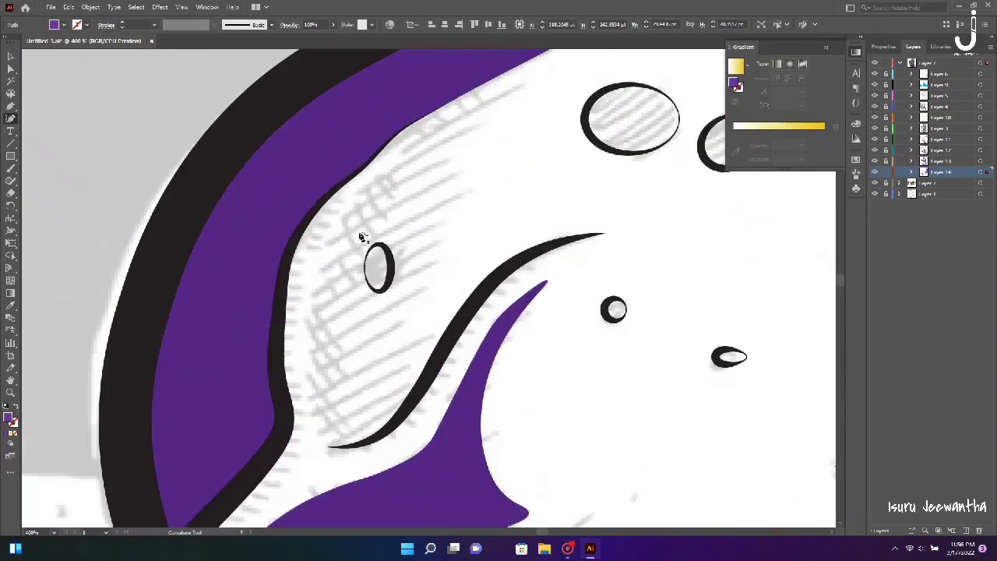
left_click(327, 457)
left_click(317, 444)
left_click(310, 383)
left_click(309, 337)
left_click(324, 267)
left_click(348, 224)
left_click(379, 188)
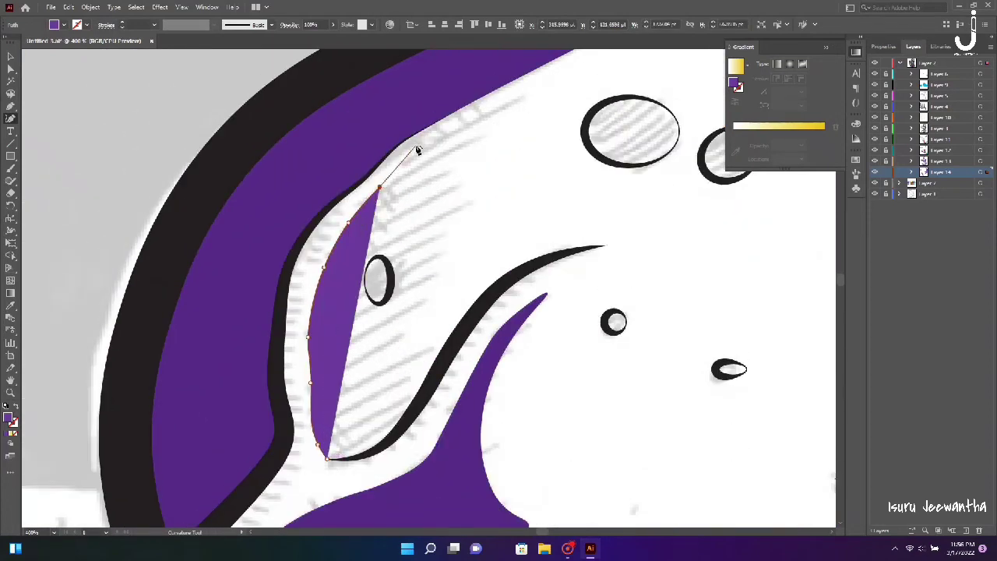
left_click(415, 145)
left_click(434, 123)
left_click(455, 111)
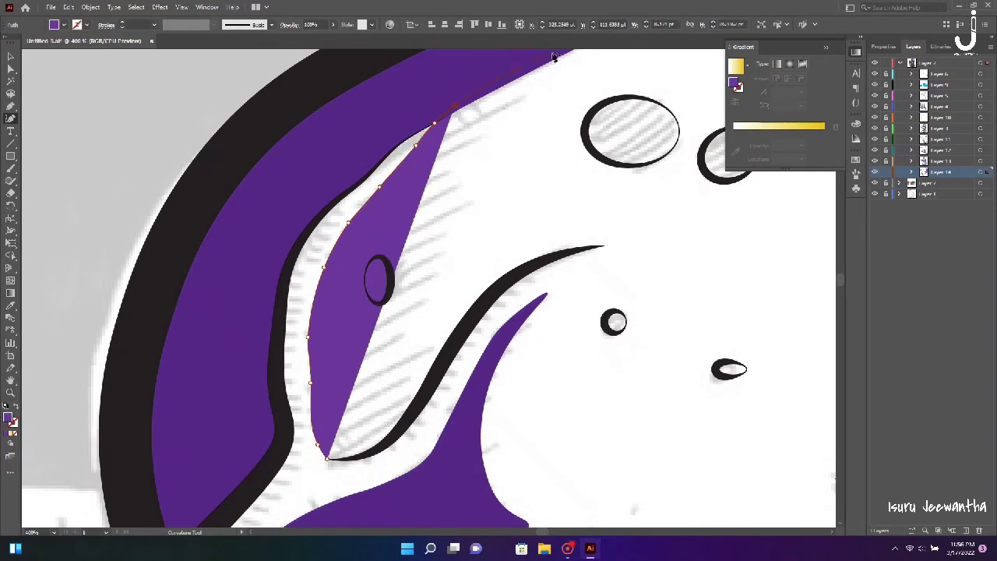
Undo a misplaced point, re-place it, and run the shading back down the stroke.
scroll(550, 61, "up", 3)
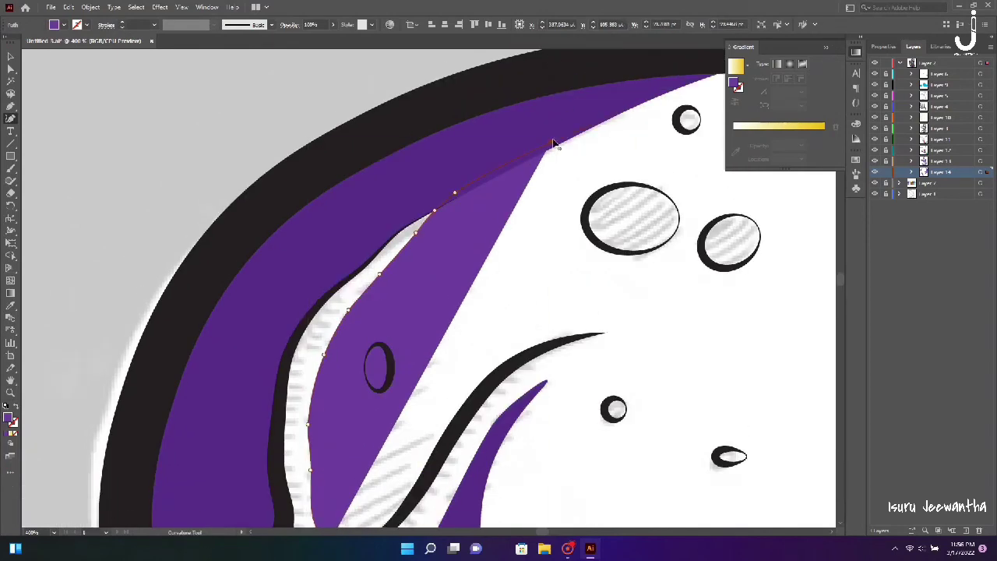
key("ctrl+z")
left_click(516, 175)
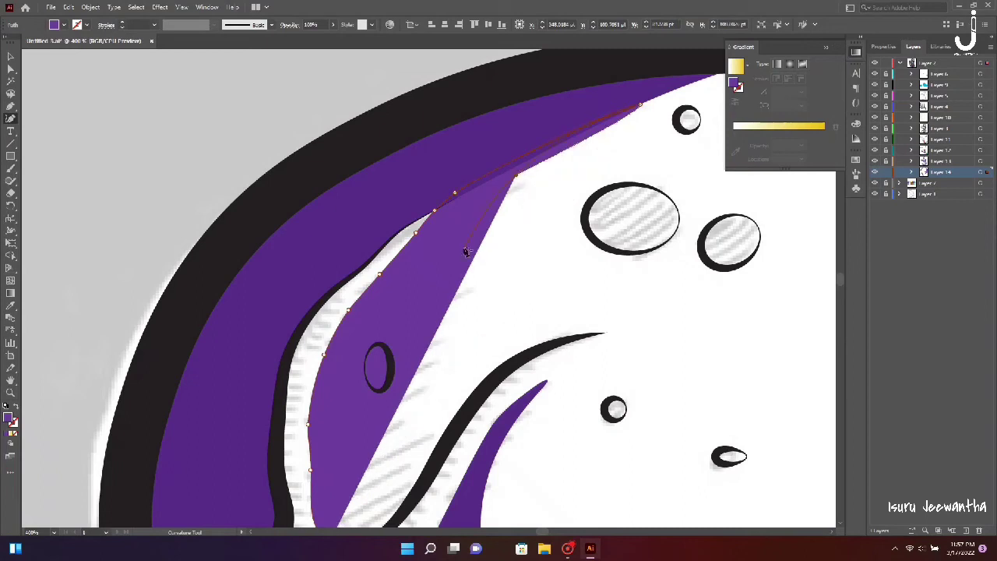
left_click(421, 345)
scroll(423, 350, "down", 5)
left_click(402, 292)
left_click(409, 324)
left_click(428, 338)
left_click(415, 357)
left_click(397, 380)
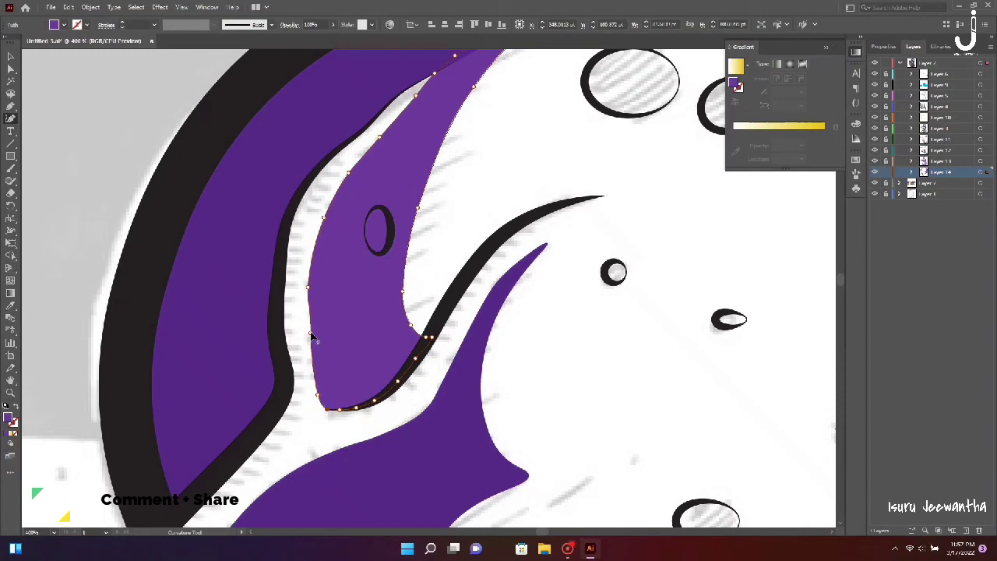
Deselect the path and fit the whole artboard in the window.
key("v")
key("ctrl+minus")
key("ctrl+shift+a")
key("ctrl+0")
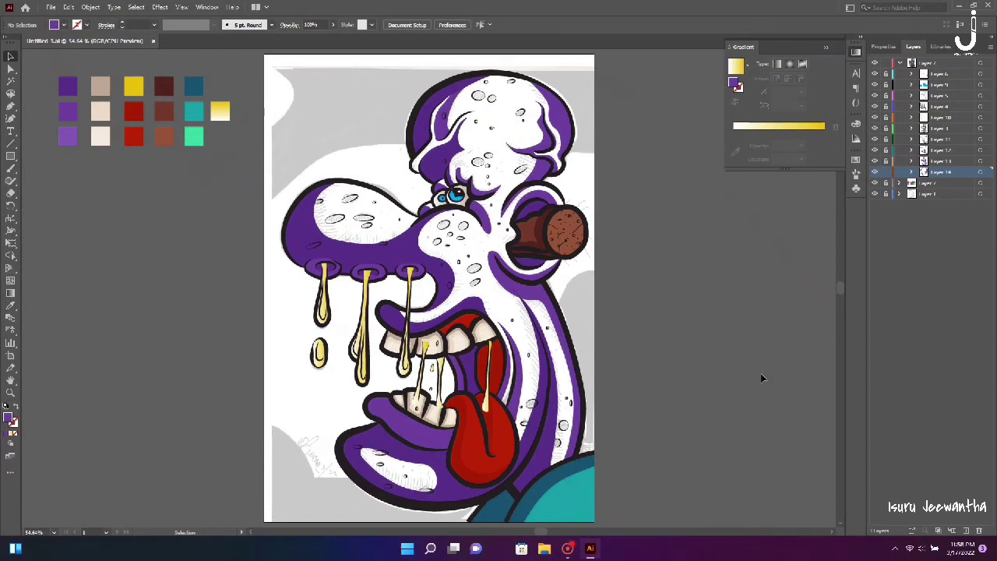
Hide the grey background layer and add a new empty layer for tracing.
left_click(875, 194)
key("ctrl+l")
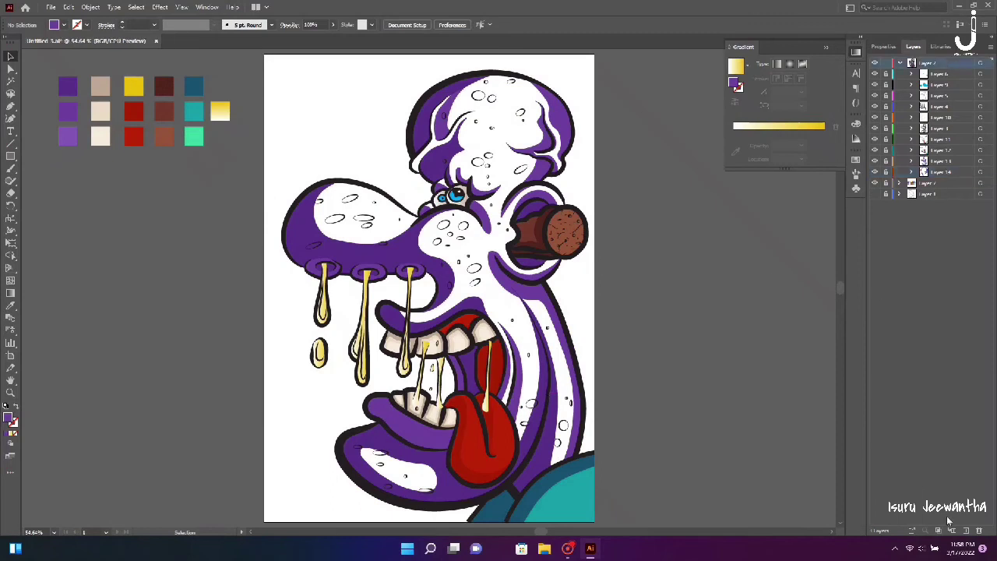
key("ctrl+1")
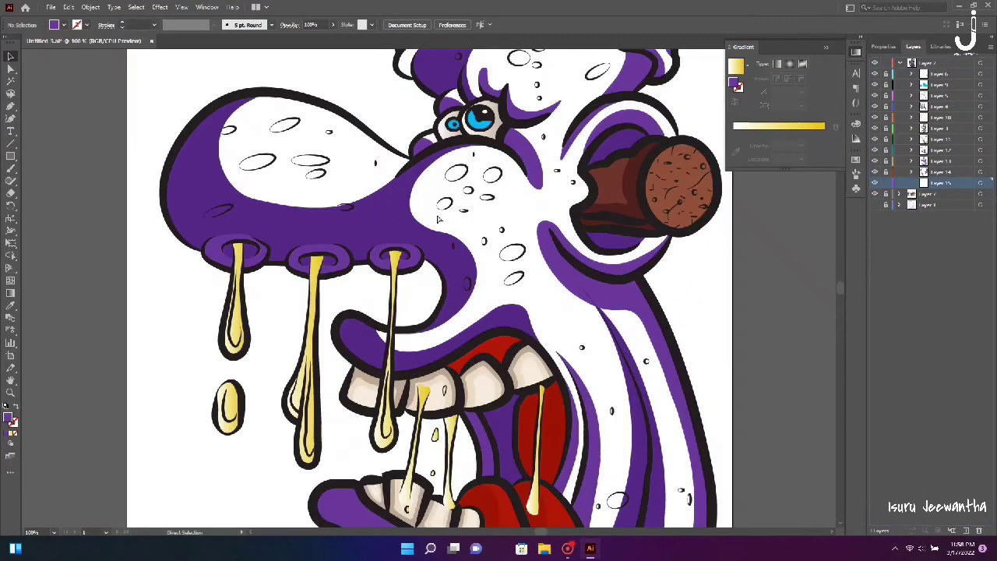
left_click(13, 120)
Trace the nose outline with curvature points, starting near the eye.
left_click(440, 105)
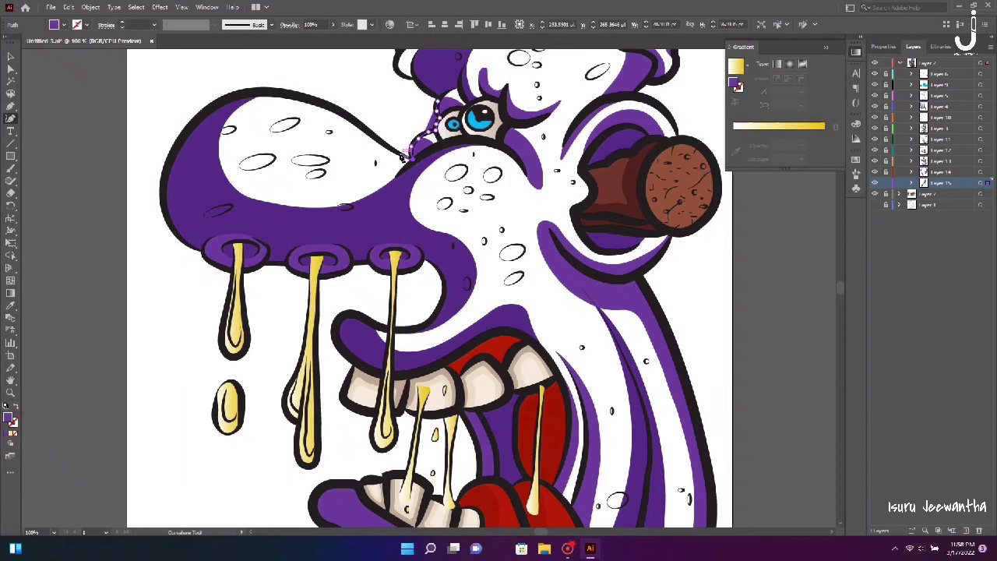
key("ctrl+equal")
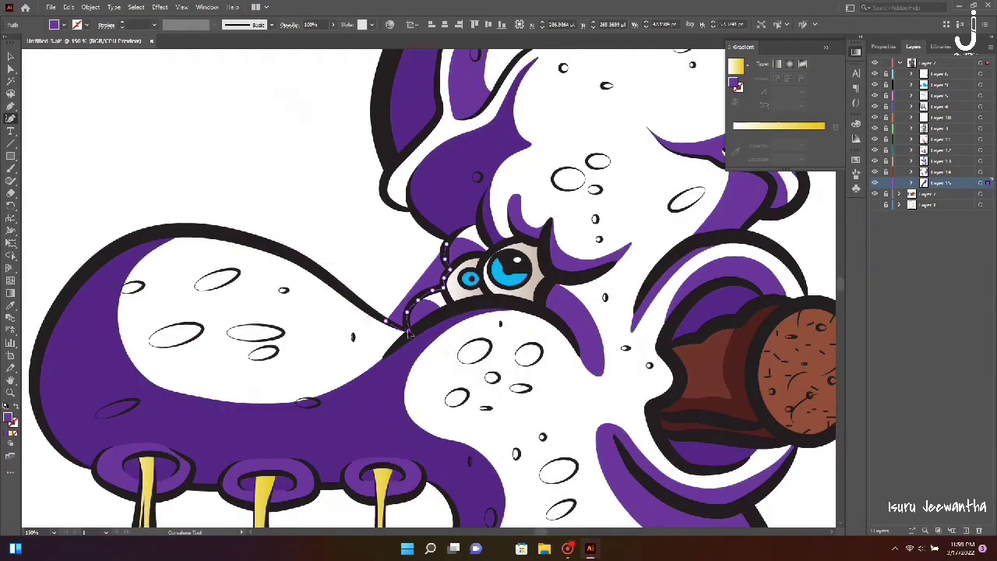
left_click(387, 322)
left_click(336, 284)
left_click(305, 262)
left_click(199, 230)
left_click(111, 252)
scroll(108, 286, "down", 3)
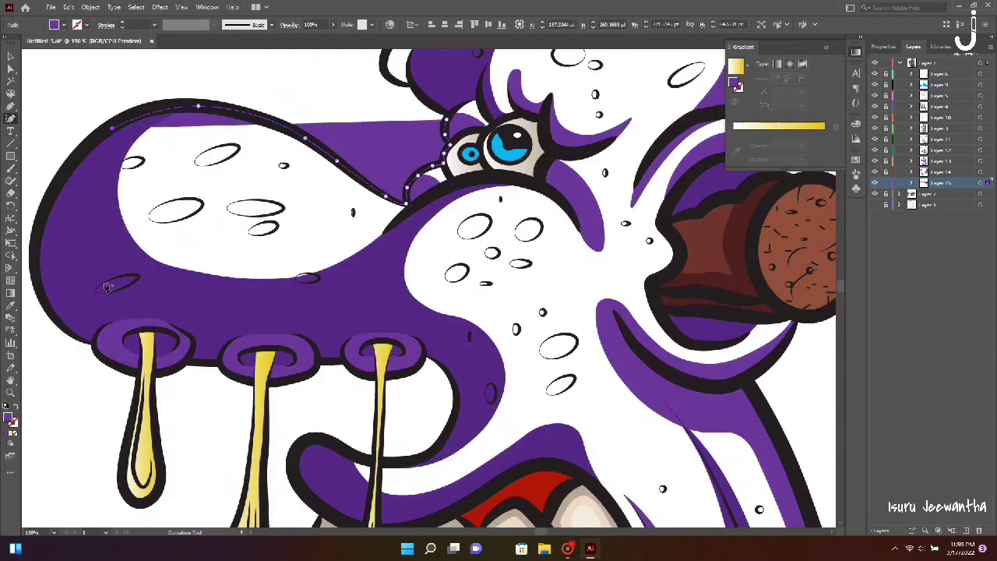
left_click(80, 266)
left_click(160, 313)
left_click(293, 314)
left_click(392, 317)
left_click(479, 366)
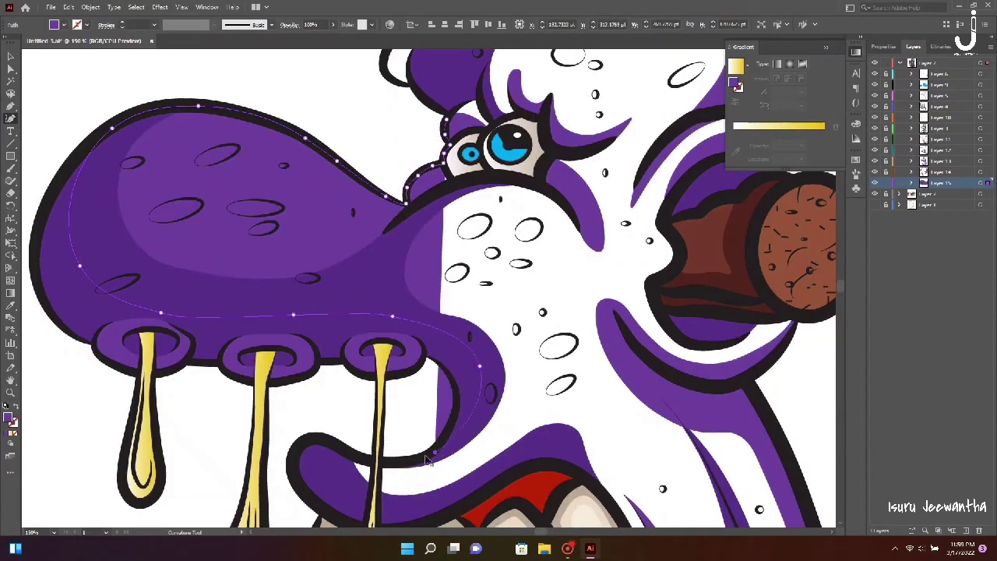
left_click(435, 451)
left_click(312, 440)
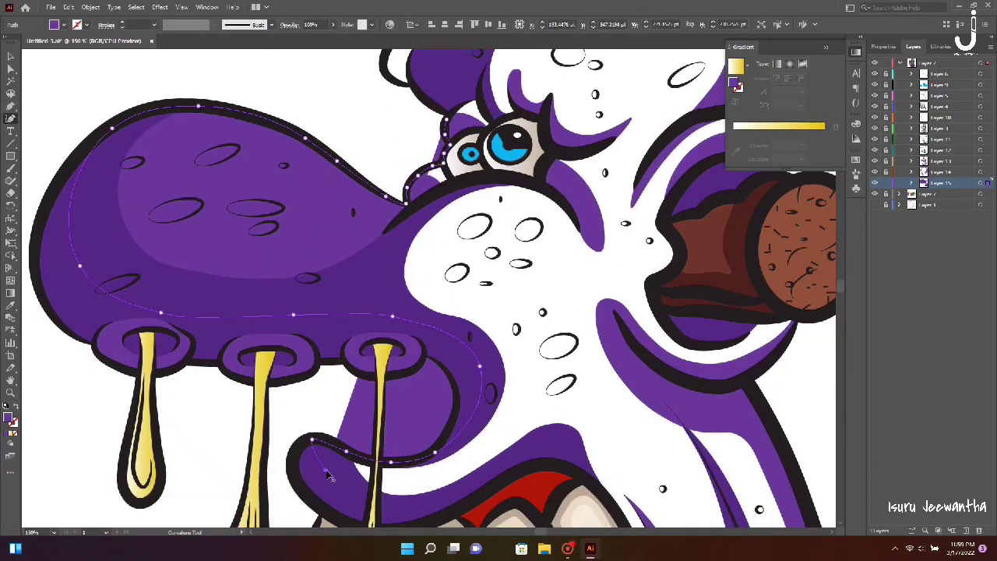
Continue the outline down the mouth, around the tongue, lower lip and teal collar.
scroll(327, 477, "down", 5)
left_click(489, 251)
left_click(606, 272)
left_click(637, 331)
scroll(632, 453, "down", 5)
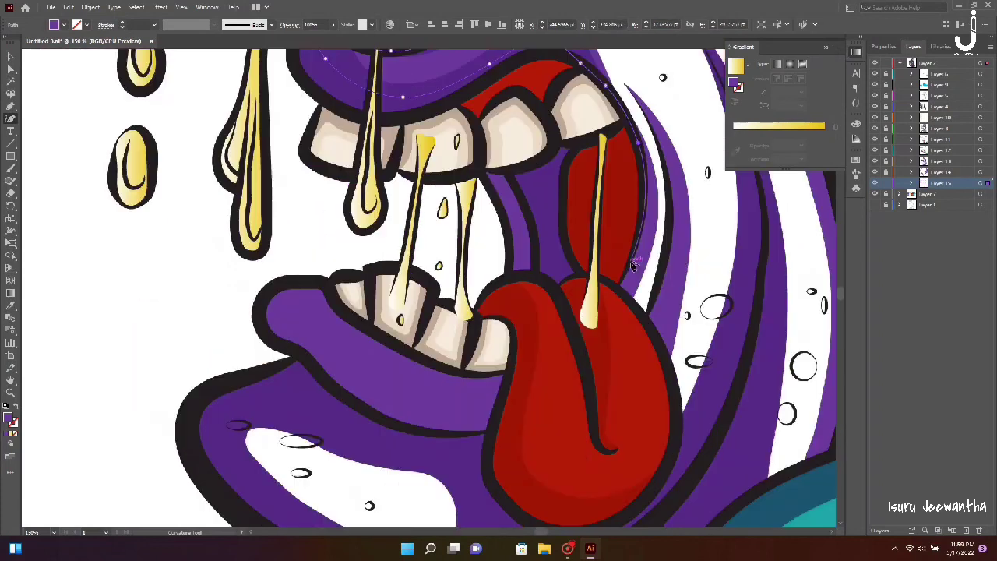
left_click(596, 343)
left_click(459, 420)
left_click(264, 393)
left_click(222, 413)
scroll(222, 418, "down", 3)
left_click(248, 285)
left_click(391, 364)
left_click(577, 354)
scroll(576, 354, "right", 4)
left_click(368, 311)
left_click(454, 293)
left_click(485, 282)
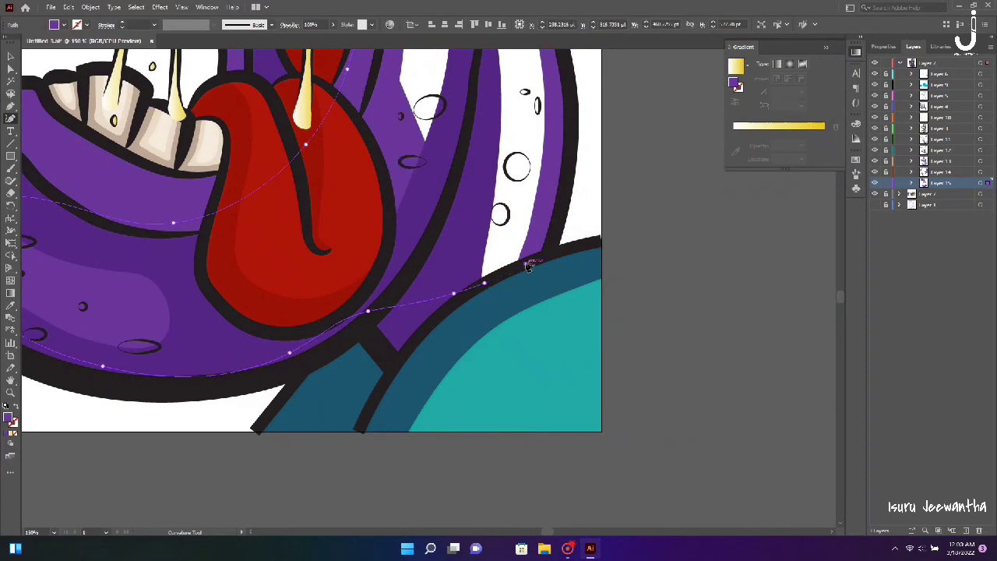
Extend the outline up past the cork and along the head's right edge.
scroll(460, 106, "up", 4)
scroll(461, 106, "up", 4)
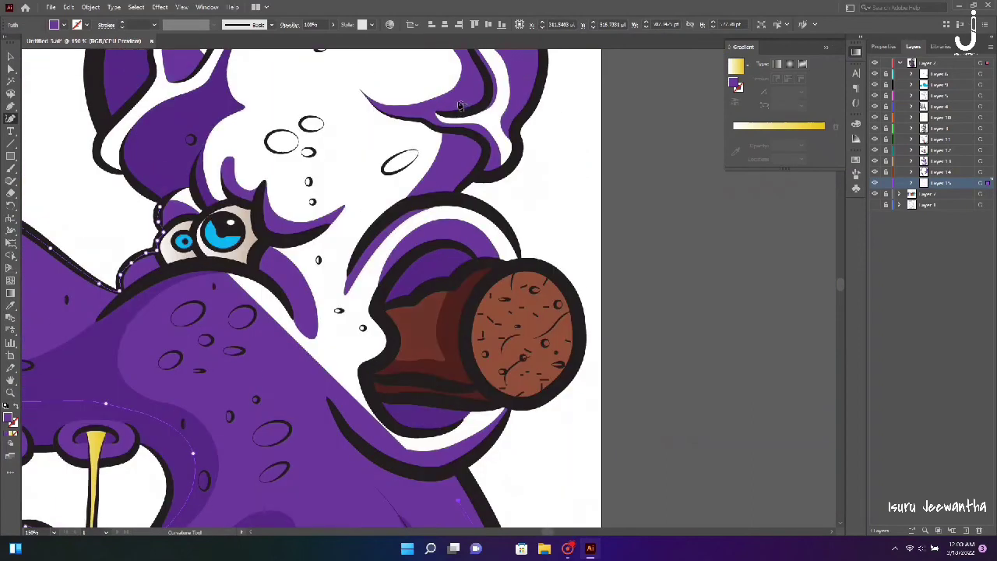
left_click(448, 466)
left_click(474, 448)
left_click(502, 425)
left_click(512, 389)
left_click(520, 279)
left_click(517, 249)
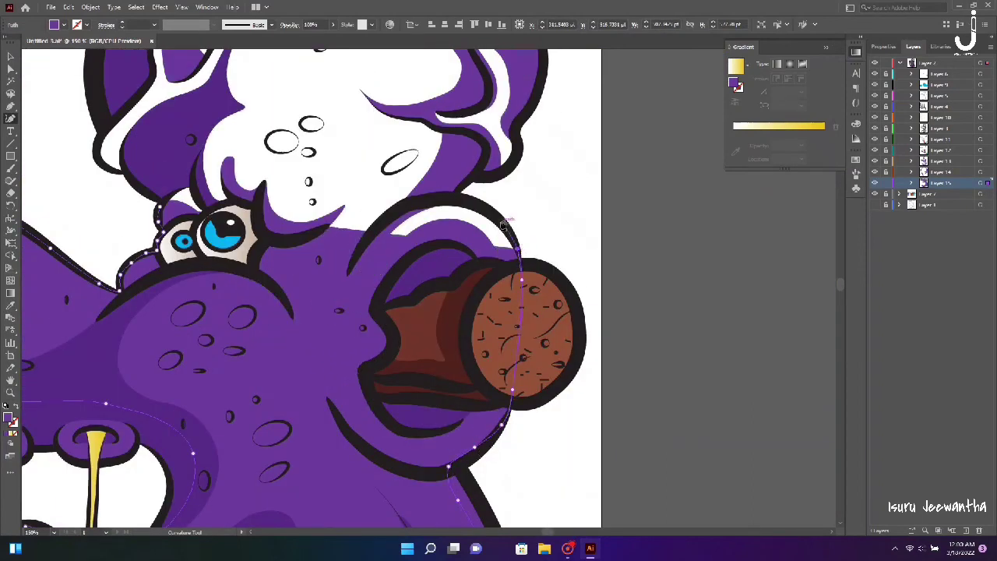
left_click(499, 221)
left_click(441, 198)
left_click(473, 176)
left_click(504, 171)
left_click(515, 130)
left_click(527, 111)
Finish the outline around the top and down the left edge of the head.
scroll(514, 109, "up", 2)
scroll(502, 112, "up", 3)
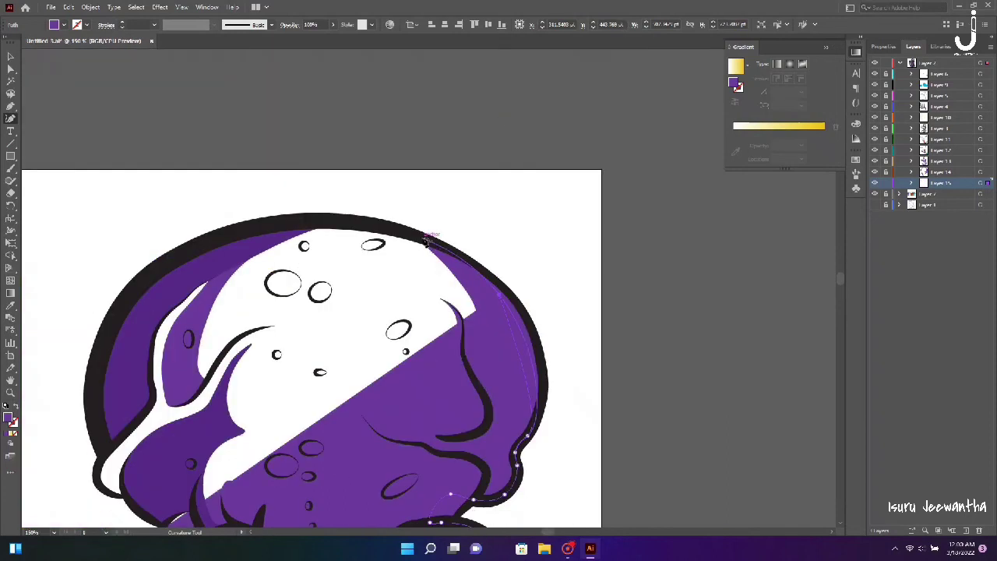
left_click(422, 229)
left_click(311, 215)
left_click(200, 257)
left_click(120, 353)
scroll(267, 314, "left", 3)
left_click(312, 273)
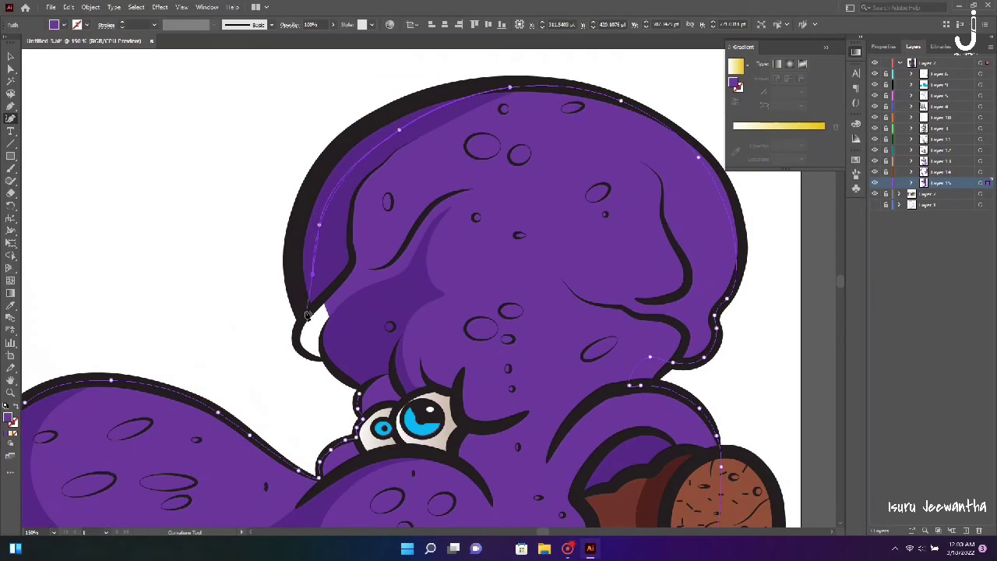
left_click(303, 307)
left_click(298, 327)
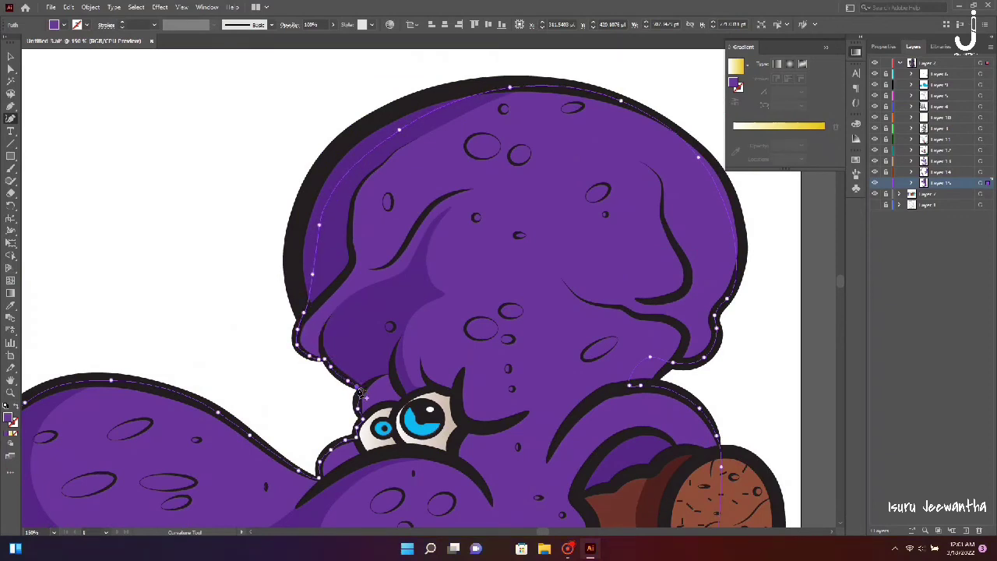
left_click(10, 57)
key("ctrl+0")
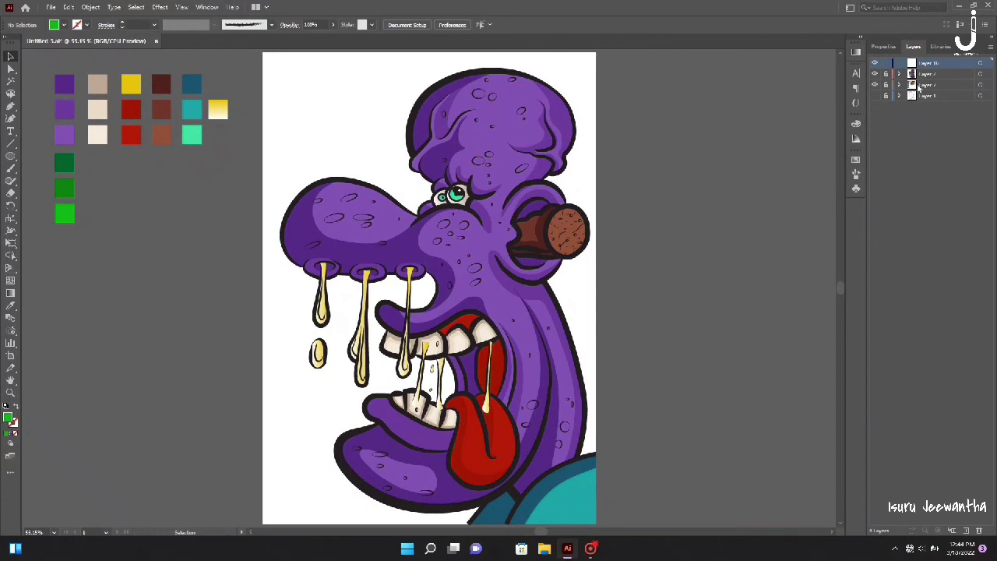
Draw a small circle near the artboard's top-left on a new sublayer.
left_click(951, 531)
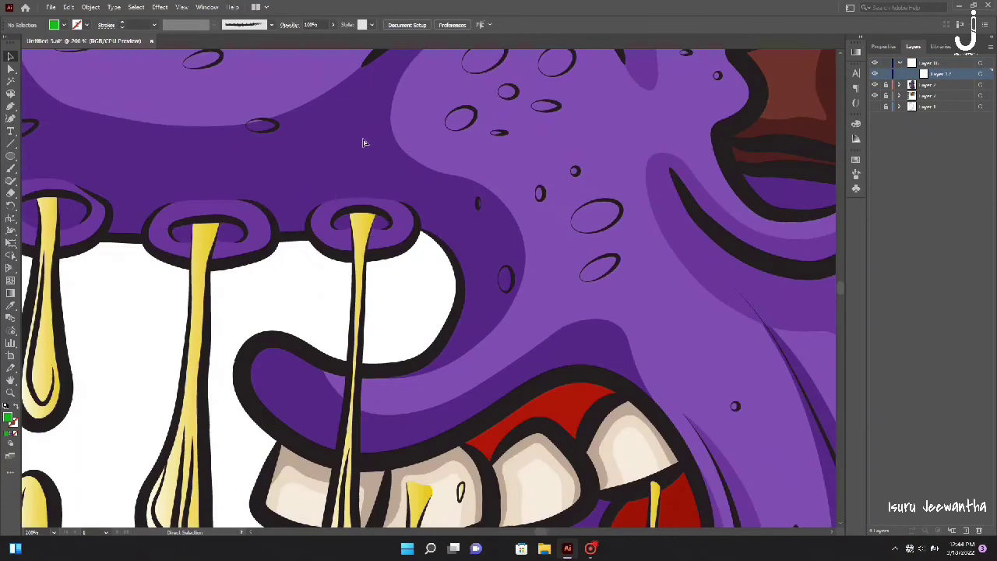
key("l")
left_click_drag(329, 98, 346, 115)
key("v")
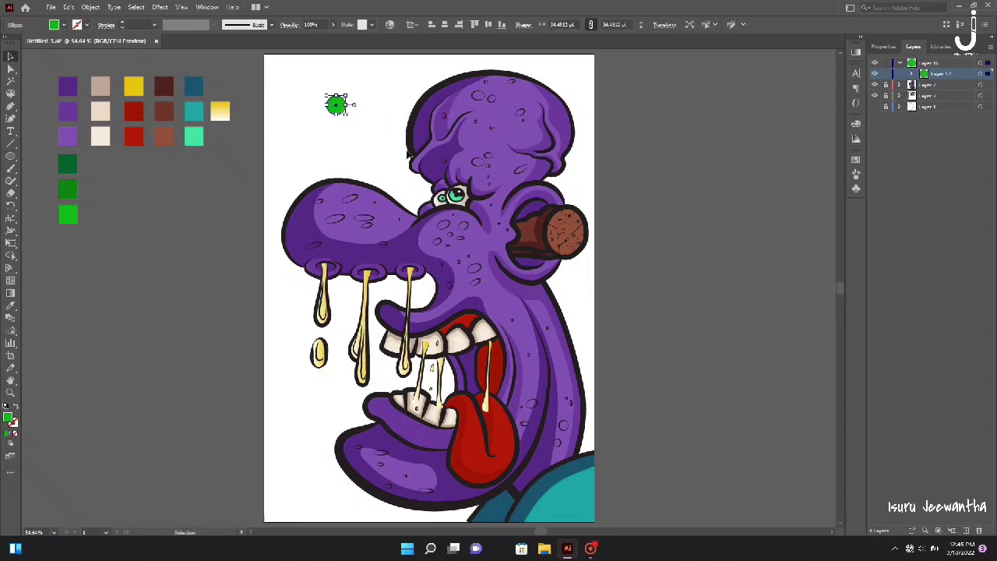
key("ctrl+equal")
key("ctrl+equal")
key("ctrl+equal")
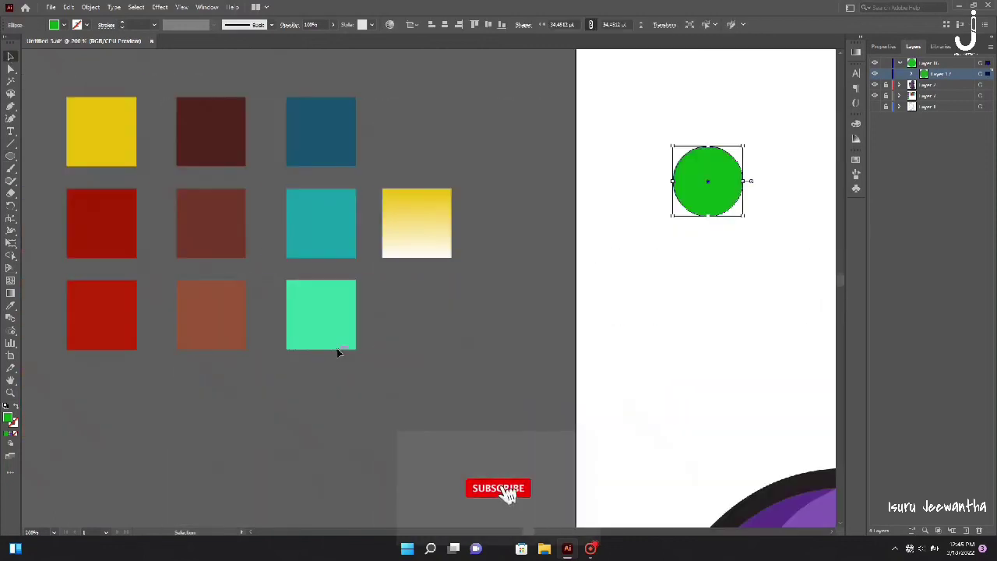
Give the circle a radial gradient with both stops bright green.
double_click(11, 293)
left_click(767, 126)
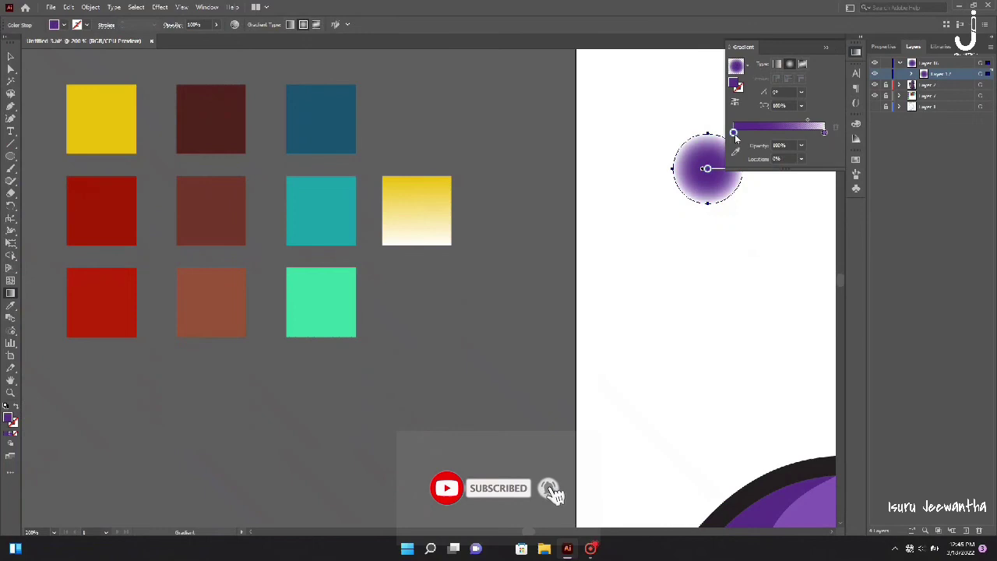
key("ctrl+0")
left_click(734, 151)
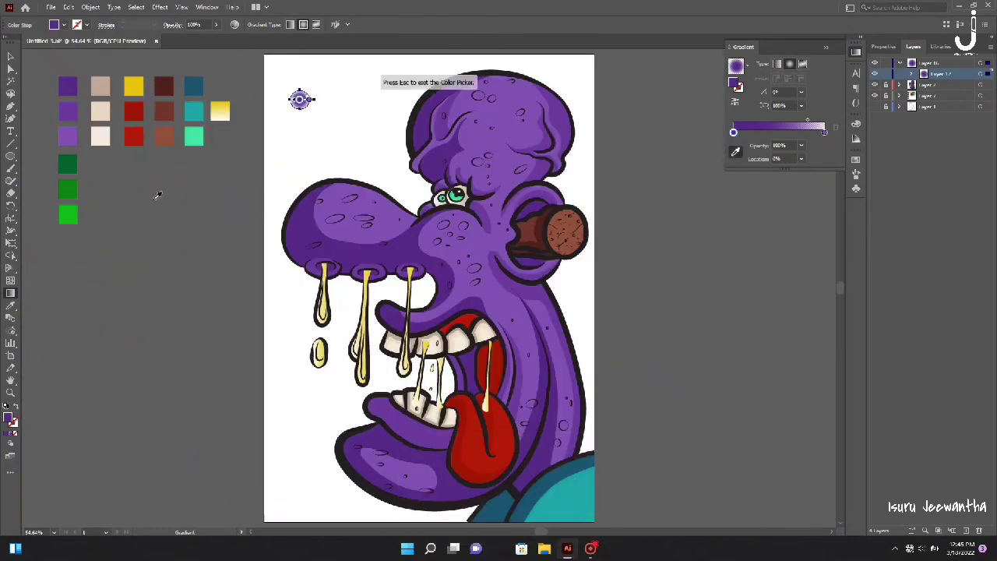
left_click(68, 188)
left_click(70, 212)
key("v")
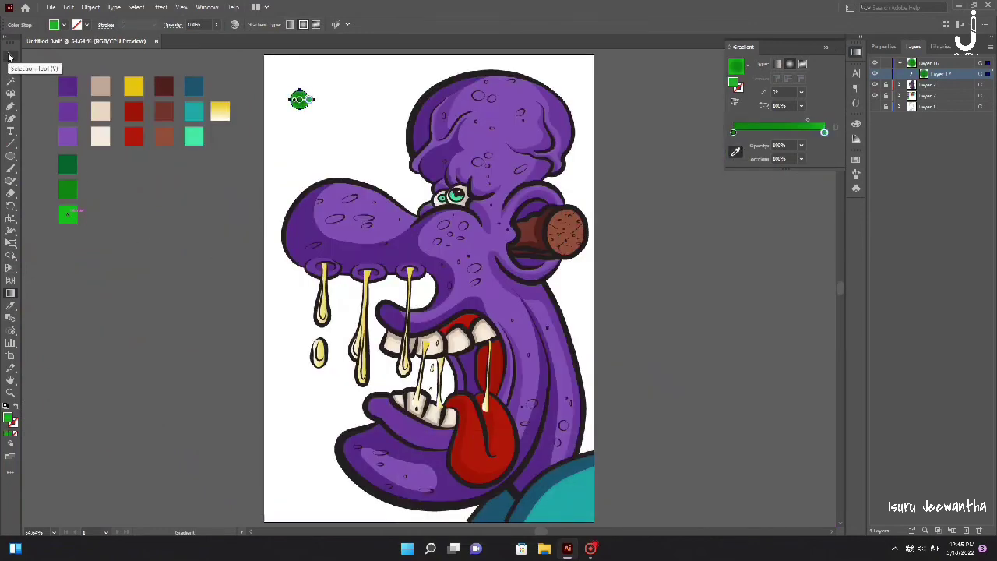
Fade the circle's outer gradient stop to 0% opacity.
left_click(187, 275)
scroll(172, 161, "up", 5)
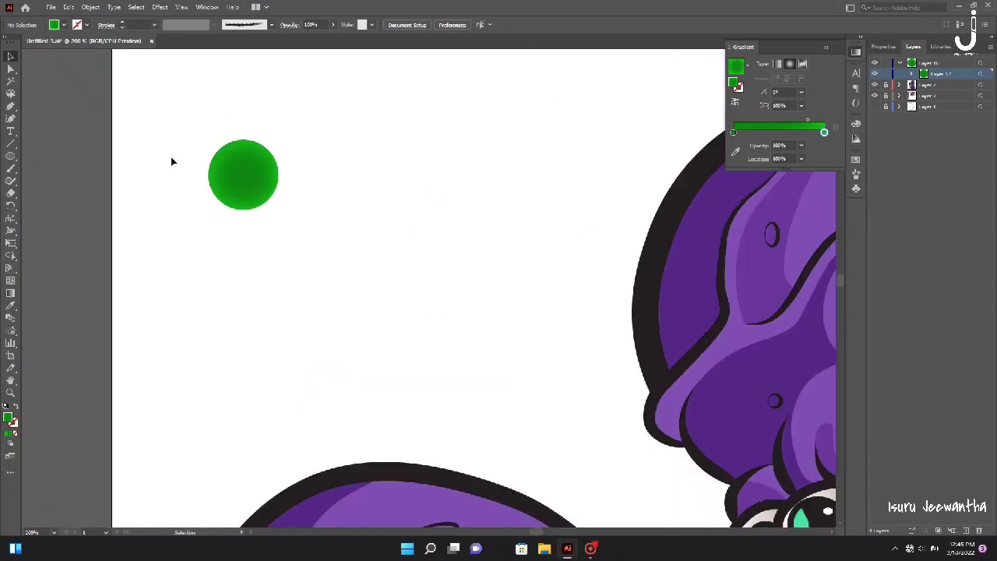
left_click(242, 174)
left_click(801, 157)
left_click(808, 172)
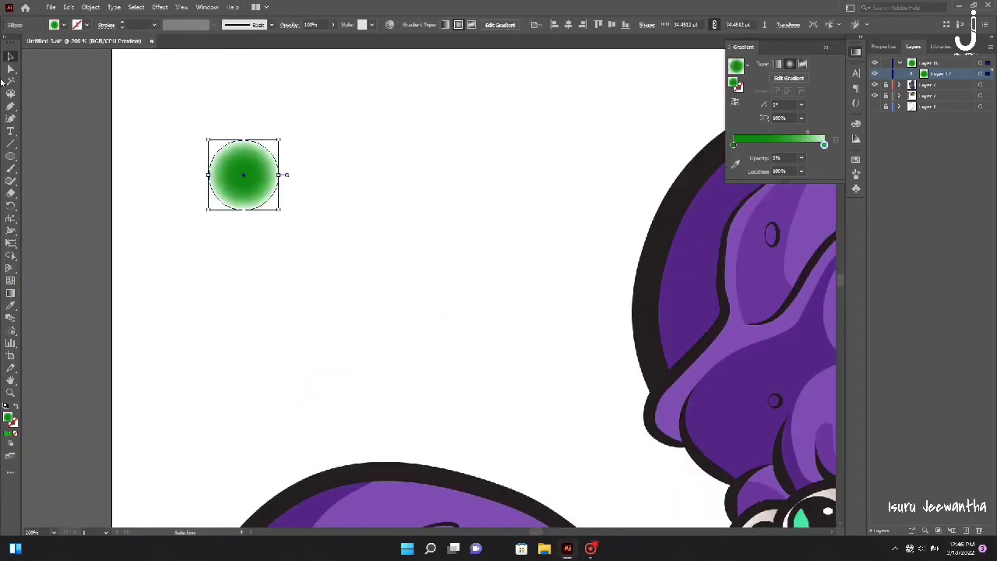
left_click(433, 285)
key("ctrl+0")
Save the faded green dot as a symbol and delete the original.
left_click(856, 189)
left_click_drag(298, 107, 744, 191)
left_click(498, 360)
key("Delete")
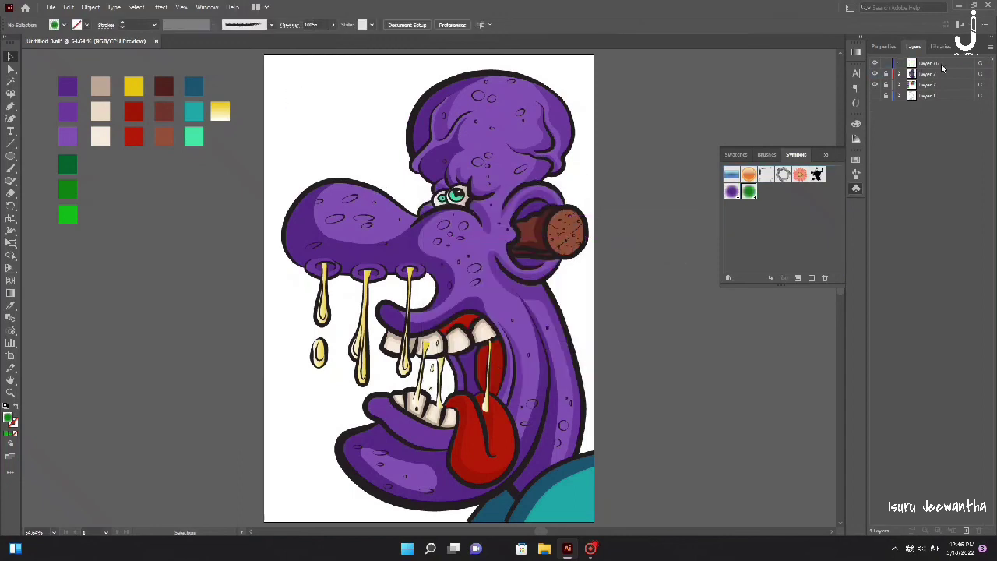
On a new sublayer, spray green dot symbols across the artboard with the creature hidden.
left_click(951, 530)
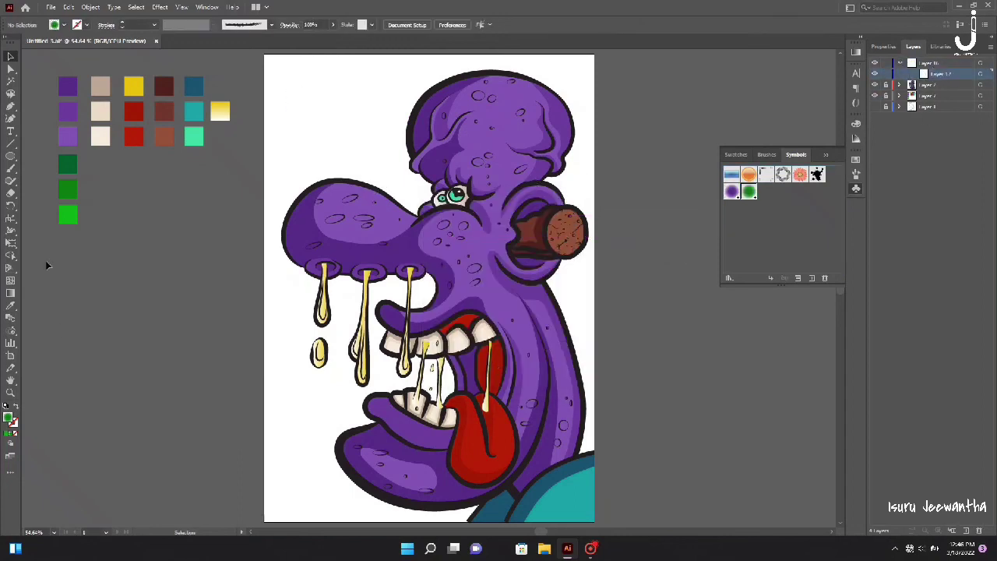
left_click(11, 331)
left_click(10, 331)
left_click(62, 327)
left_click(876, 84)
mouse_move(289, 91)
left_mouse_down()
mouse_move(413, 303)
mouse_move(377, 448)
left_mouse_up()
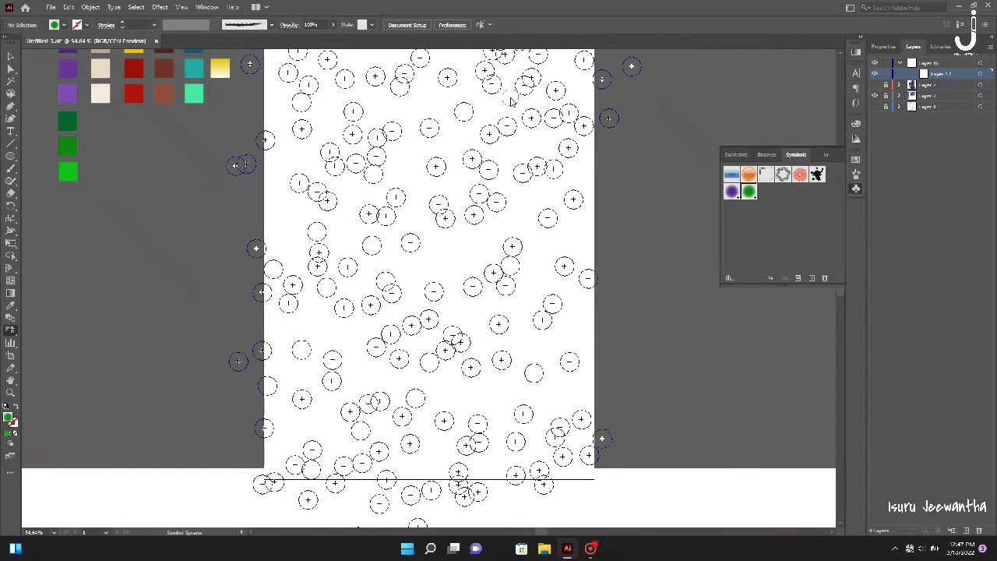
left_click_drag(376, 447, 499, 211)
key("ctrl+minus")
key("ctrl+minus")
Vary the dot sizes with the Symbol Sizer, enlarging some and shrinking others.
left_click_drag(10, 331, 47, 365)
left_click_drag(396, 178, 366, 173)
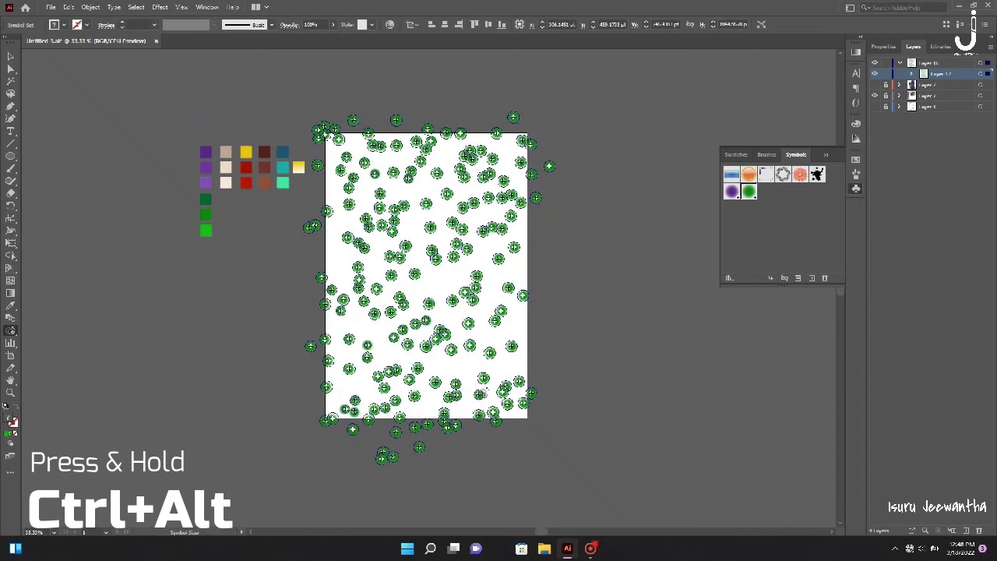
left_click_drag(465, 264, 512, 142)
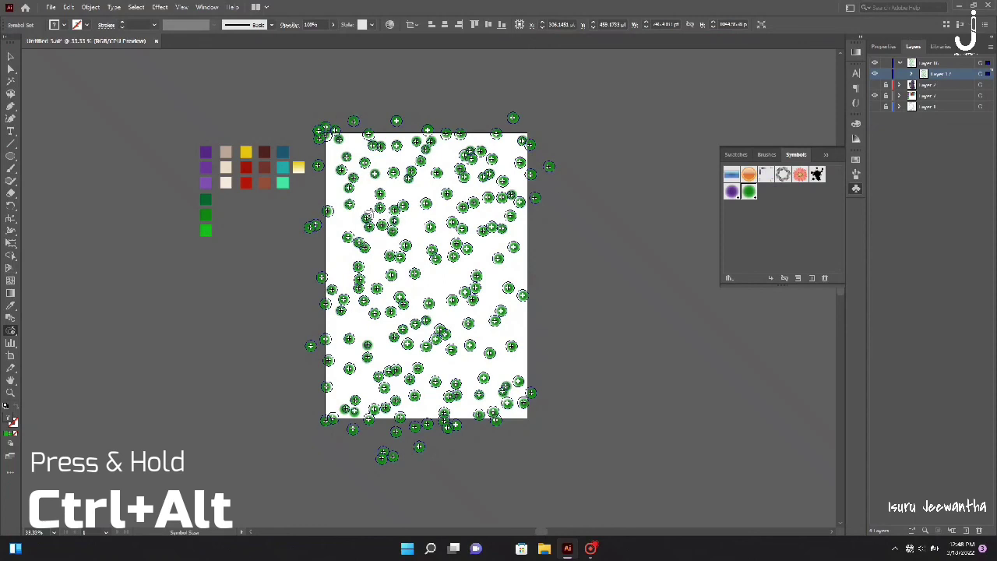
left_click_drag(399, 257, 388, 282)
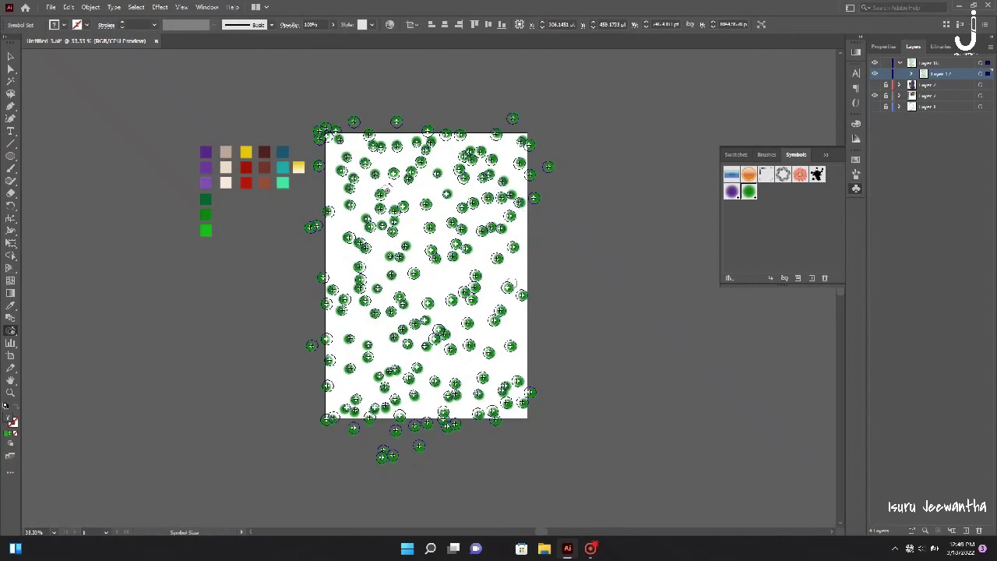
left_click_drag(345, 178, 484, 225)
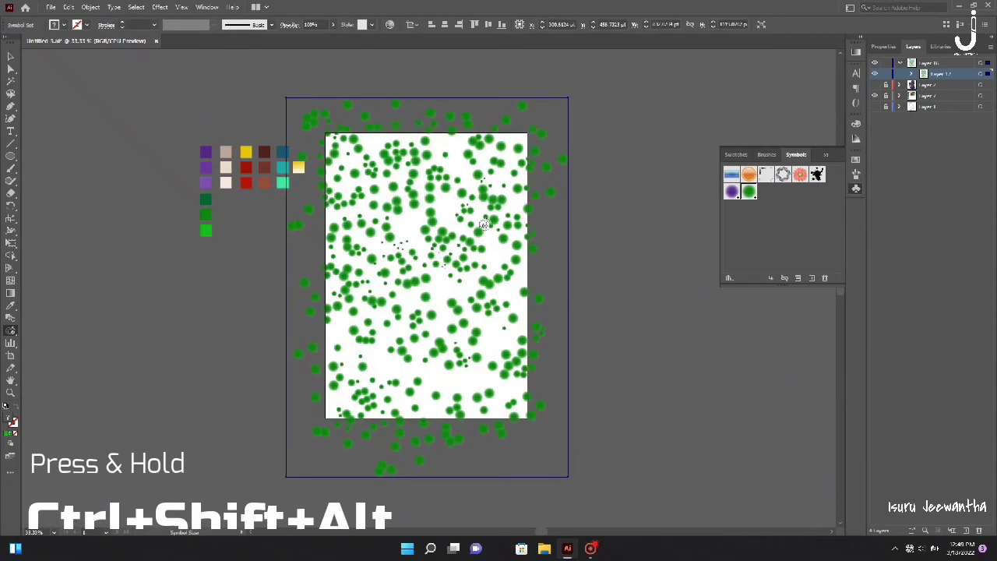
left_click_drag(483, 224, 436, 236)
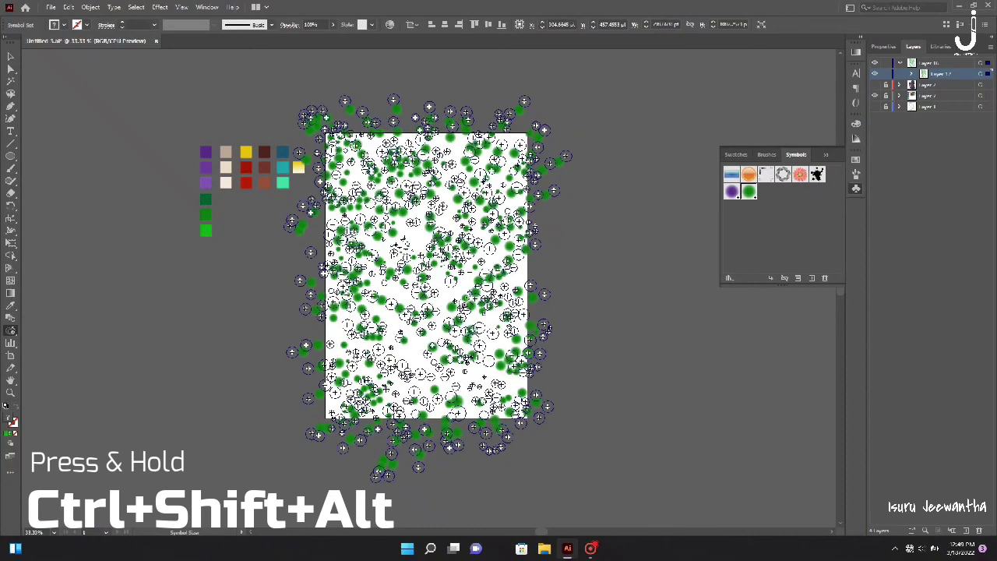
left_click_drag(426, 196, 426, 197)
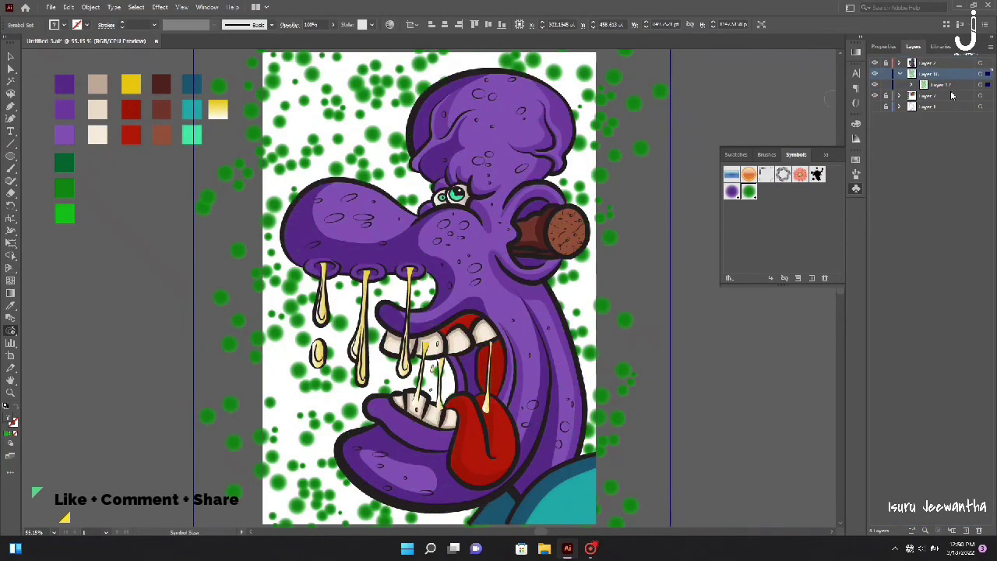
Draw a rectangle around the artboard with the Pen tool on a new sublayer.
left_click(110, 224)
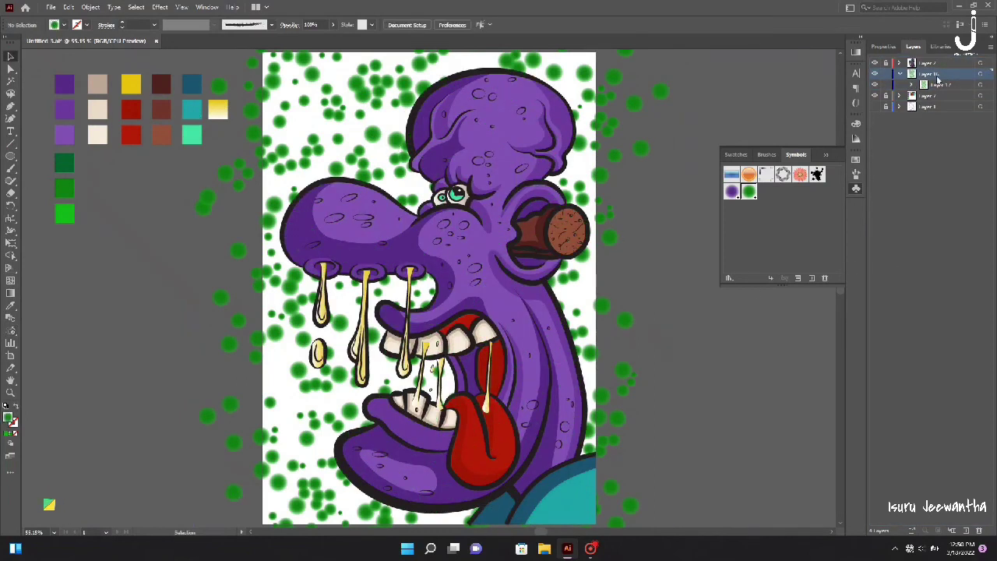
left_click(954, 531)
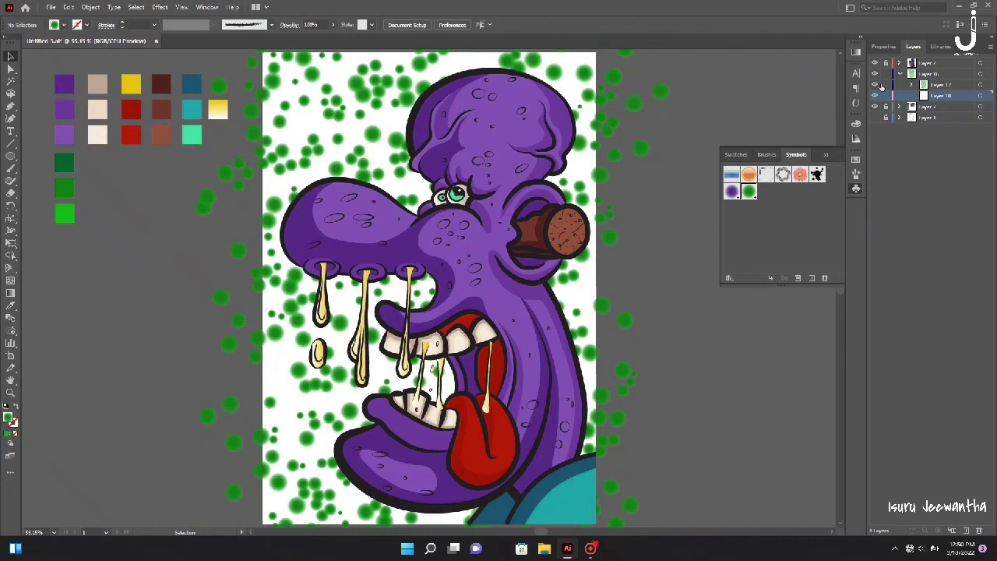
left_click(11, 106)
scroll(285, 78, "up", 1)
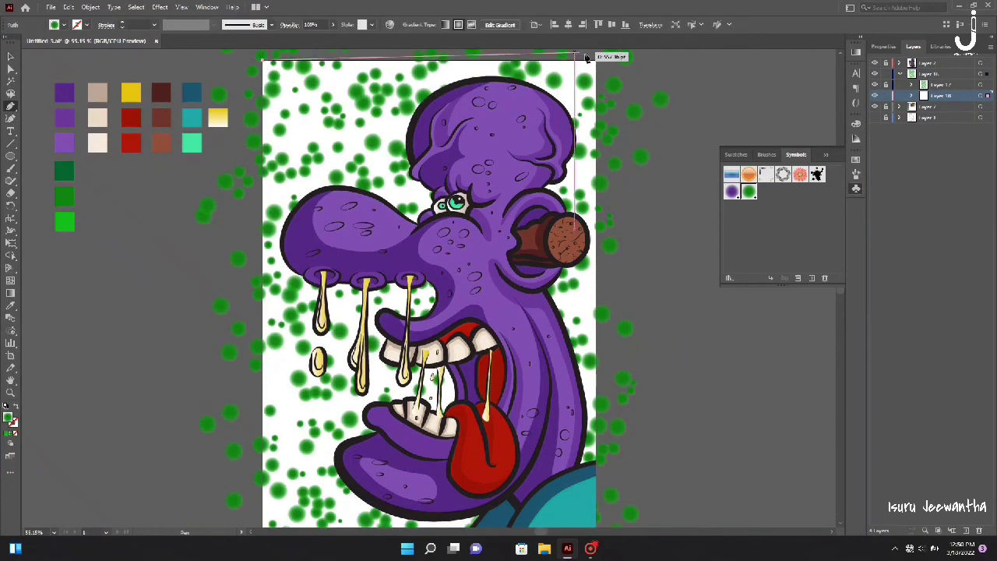
left_click(598, 83)
scroll(608, 350, "down", 3)
left_click(597, 448)
left_click(263, 447)
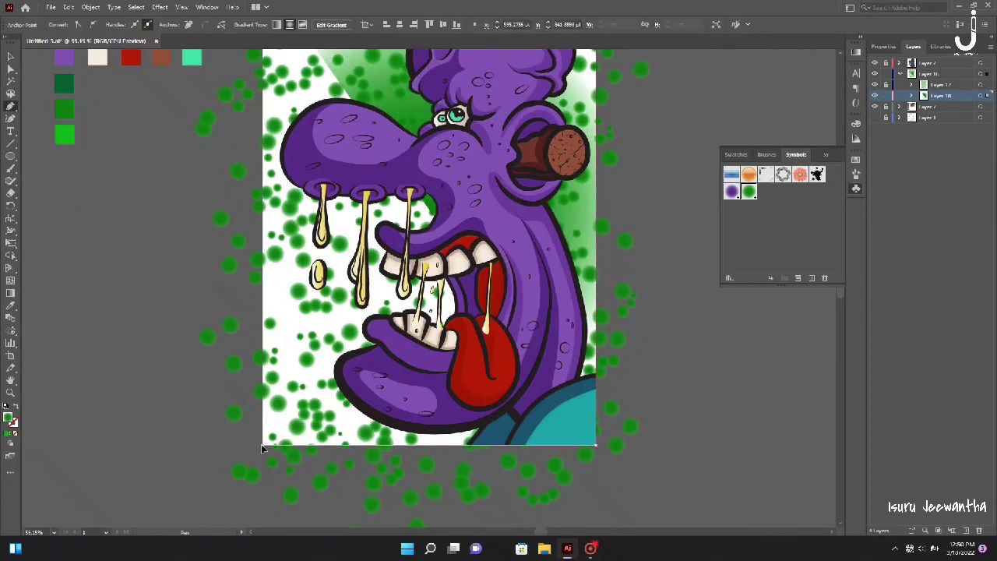
scroll(268, 311, "up", 5)
left_click(264, 110)
Fill the rectangle with the dark green swatch using the Eyedropper.
key("i")
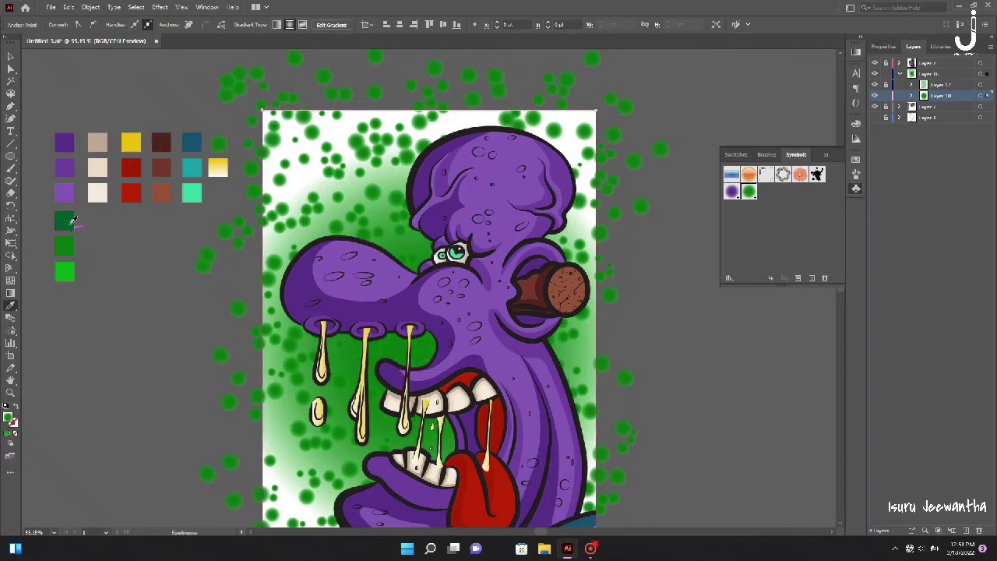
left_click(65, 221)
scroll(656, 325, "down", 3)
left_click(662, 319)
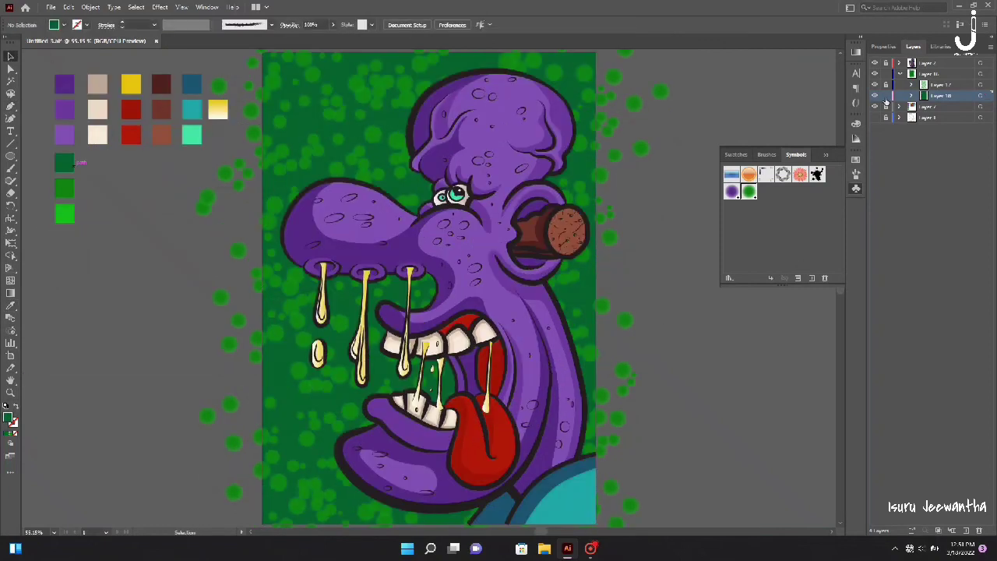